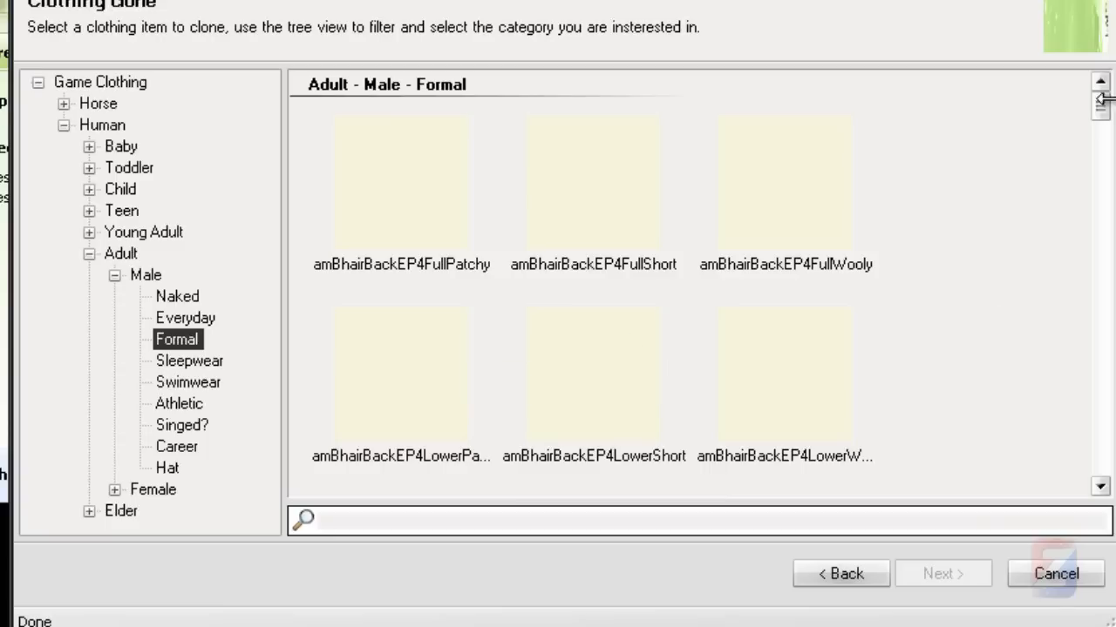
Step: Create a new CAS clothing project cloned from the adult male formal item amBodyPoliceMan, keeping the default project name and title
drag(1099, 103, 1103, 233)
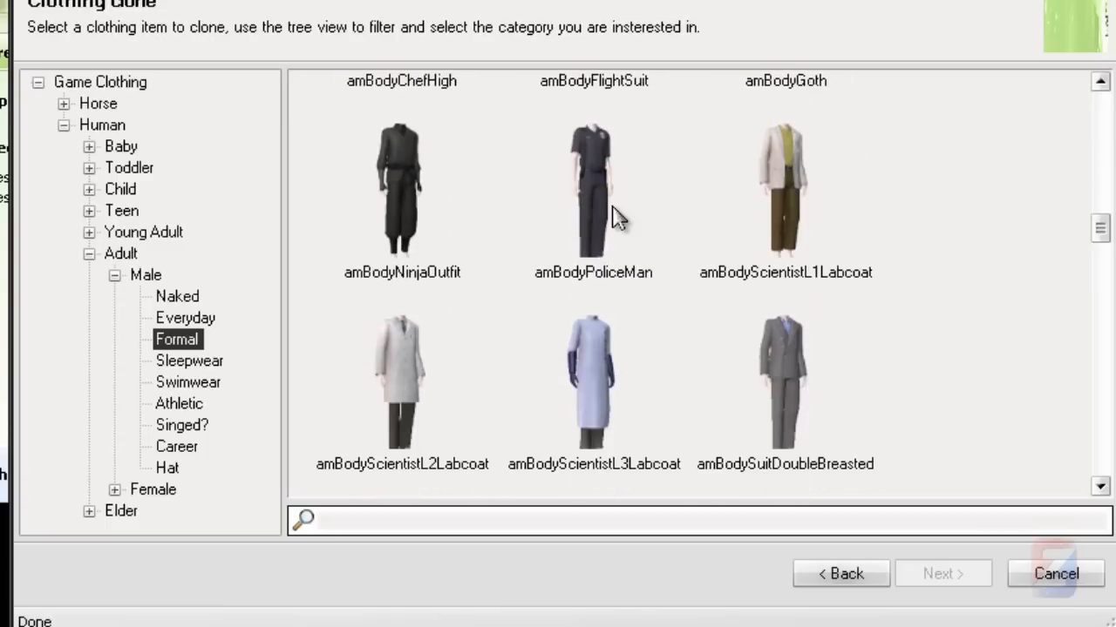
click(585, 212)
click(932, 574)
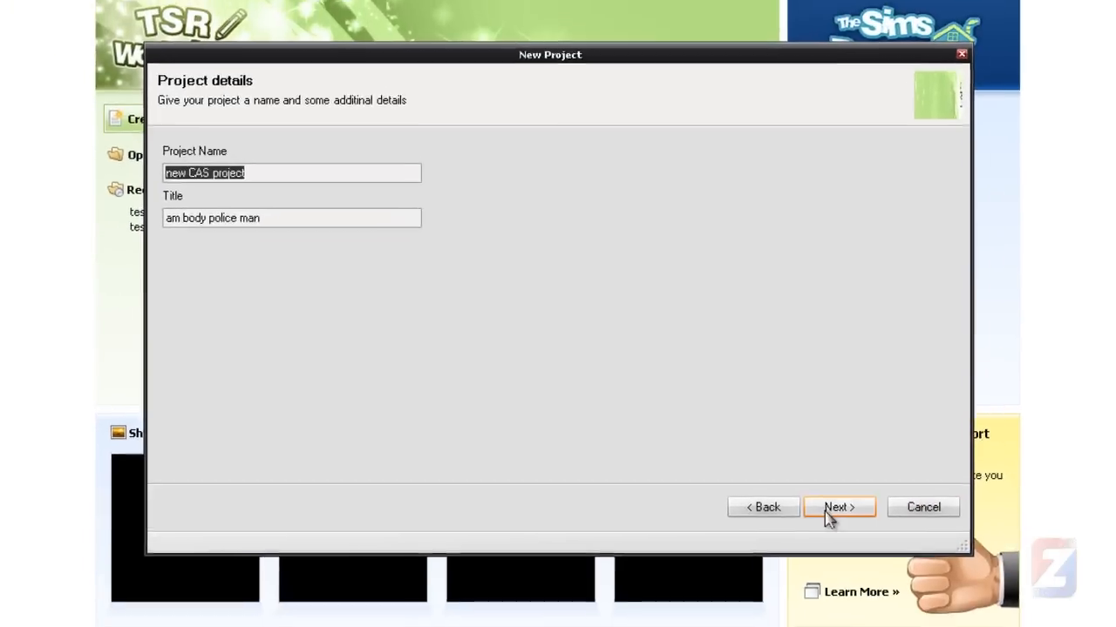
click(944, 577)
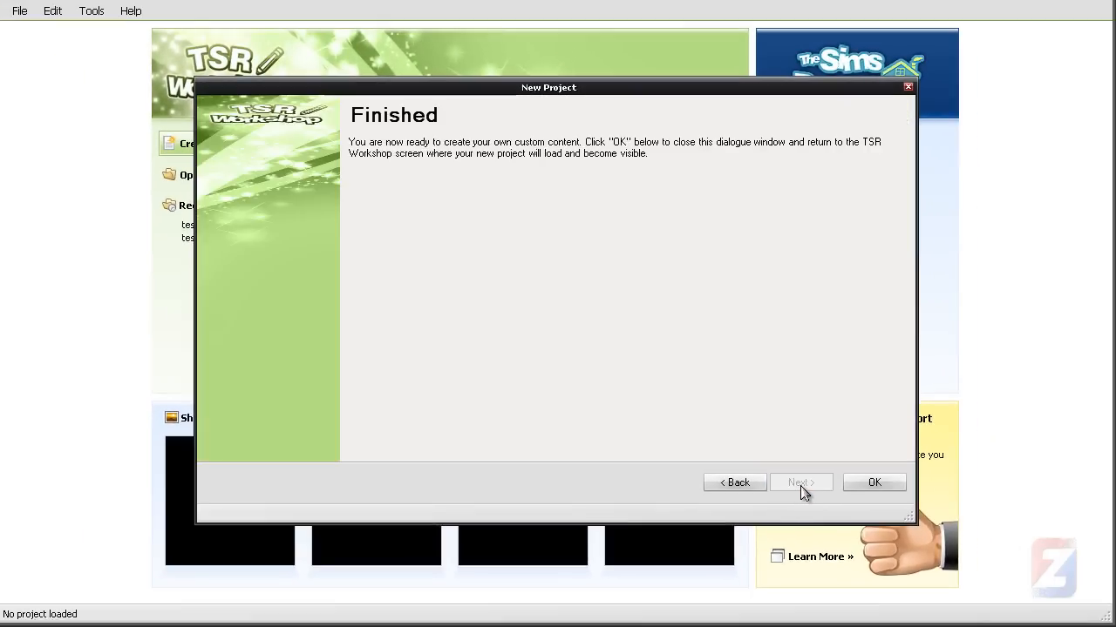
click(861, 484)
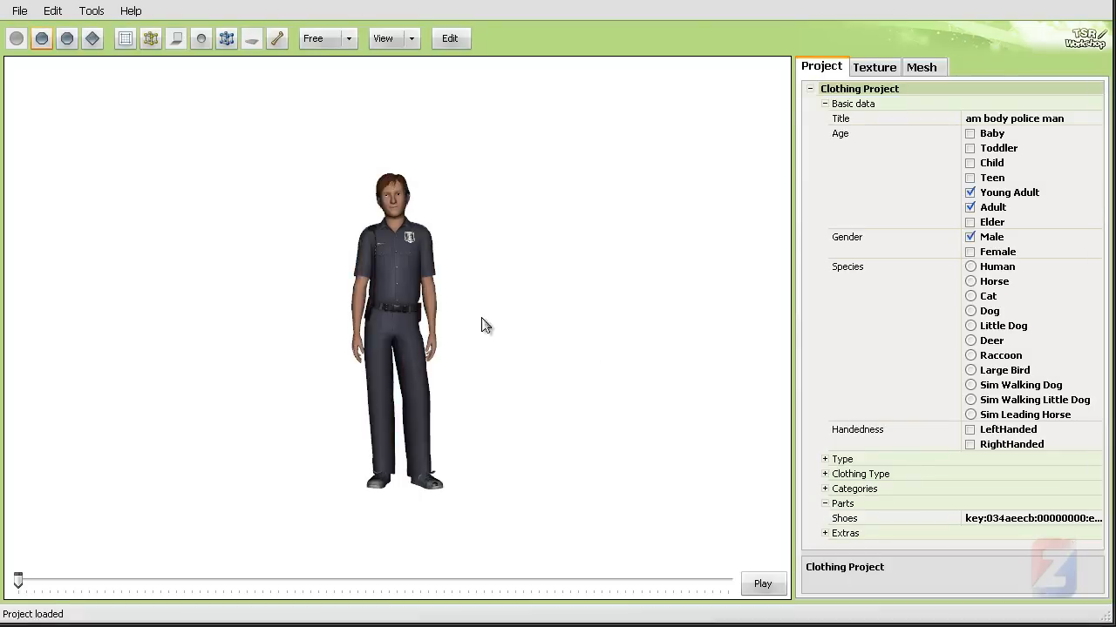
Step: Display the police outfit's mesh data at High level of detail
mouse_move(427, 295)
mouse_down()
mouse_move(493, 326)
mouse_move(440, 301)
mouse_up()
scroll(410, 213, up, 3)
scroll(409, 214, down, 1)
drag(414, 241, 413, 209)
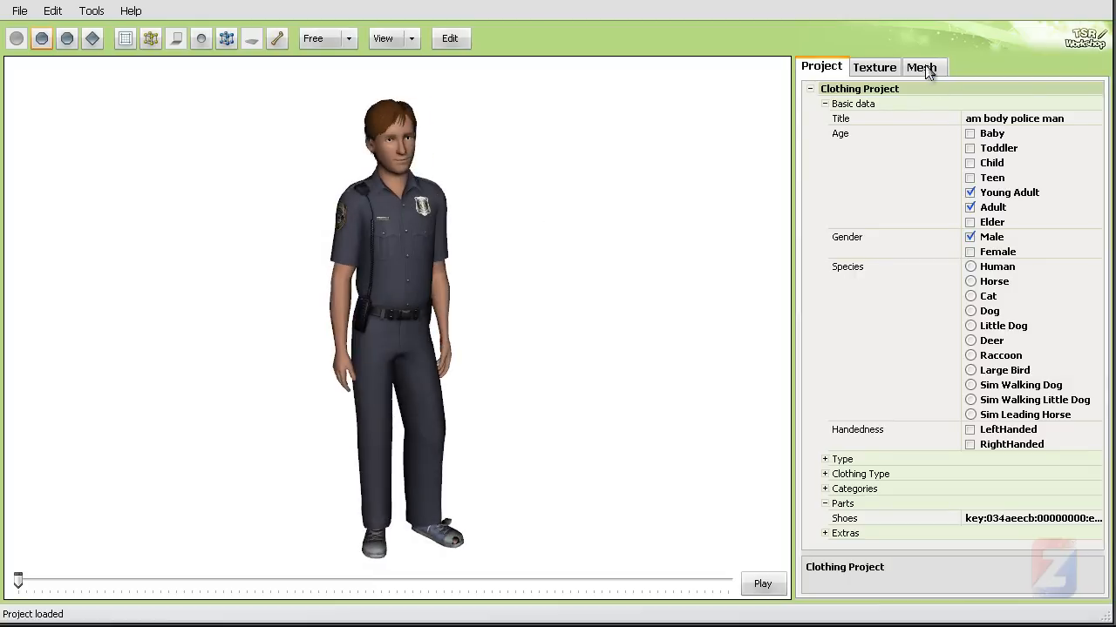
click(924, 68)
click(915, 118)
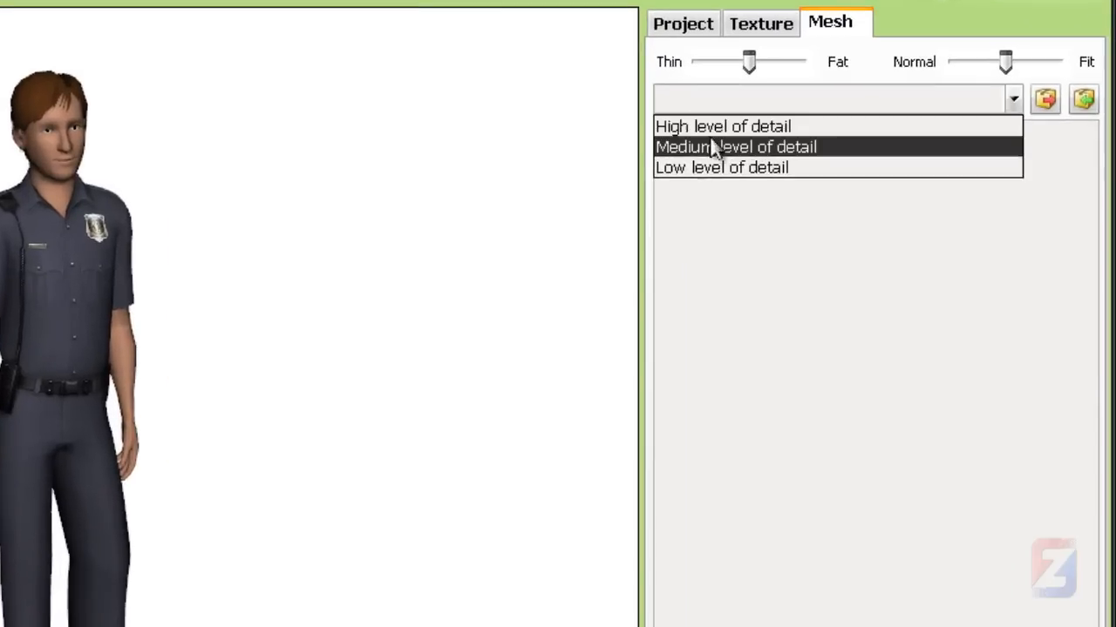
click(715, 131)
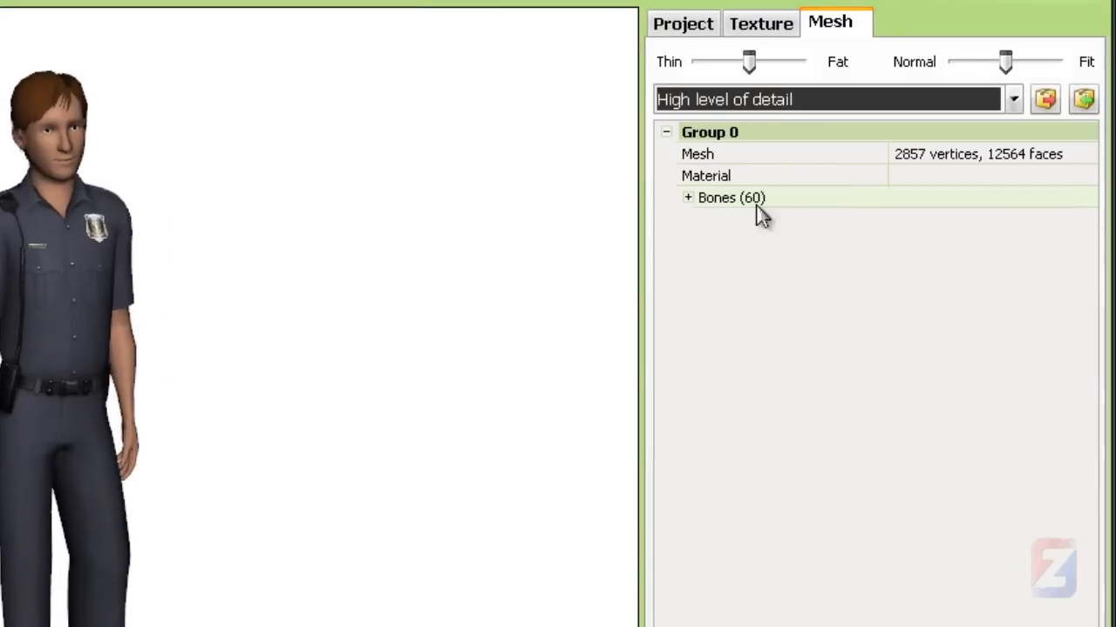
Step: Export the high-detail mesh as the Workshop Object police.wso in the Test folder, replacing the existing file
click(1045, 99)
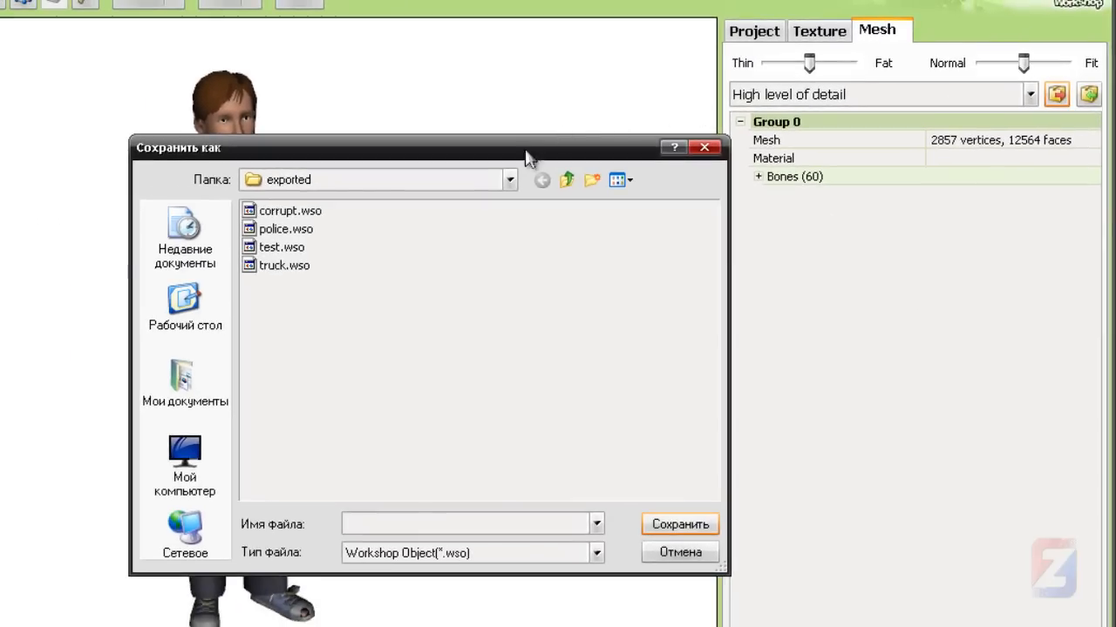
click(565, 180)
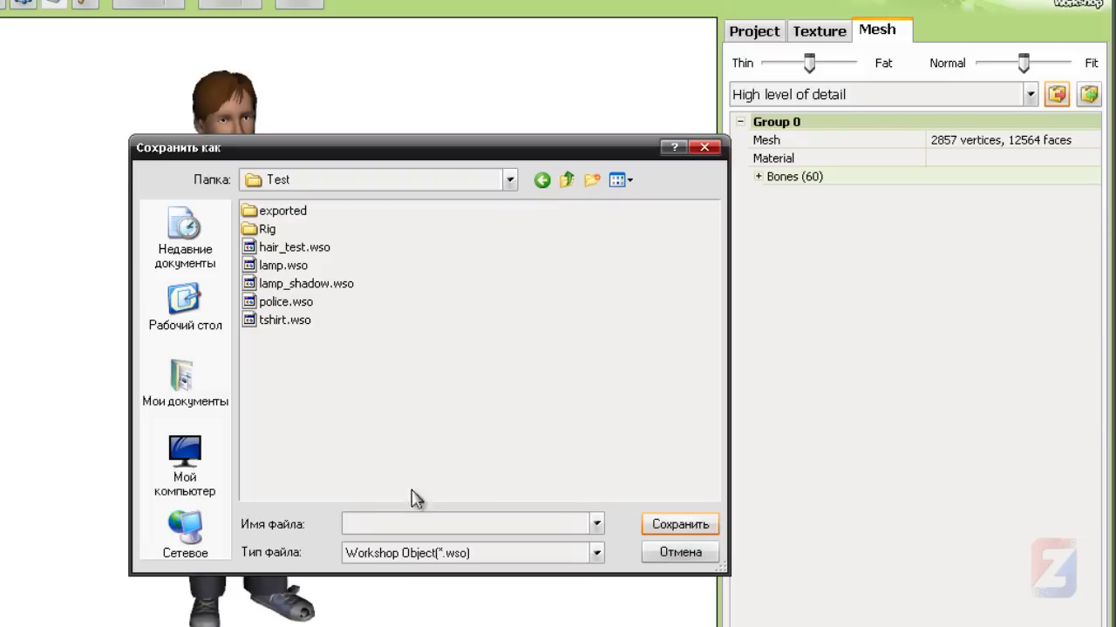
click(286, 305)
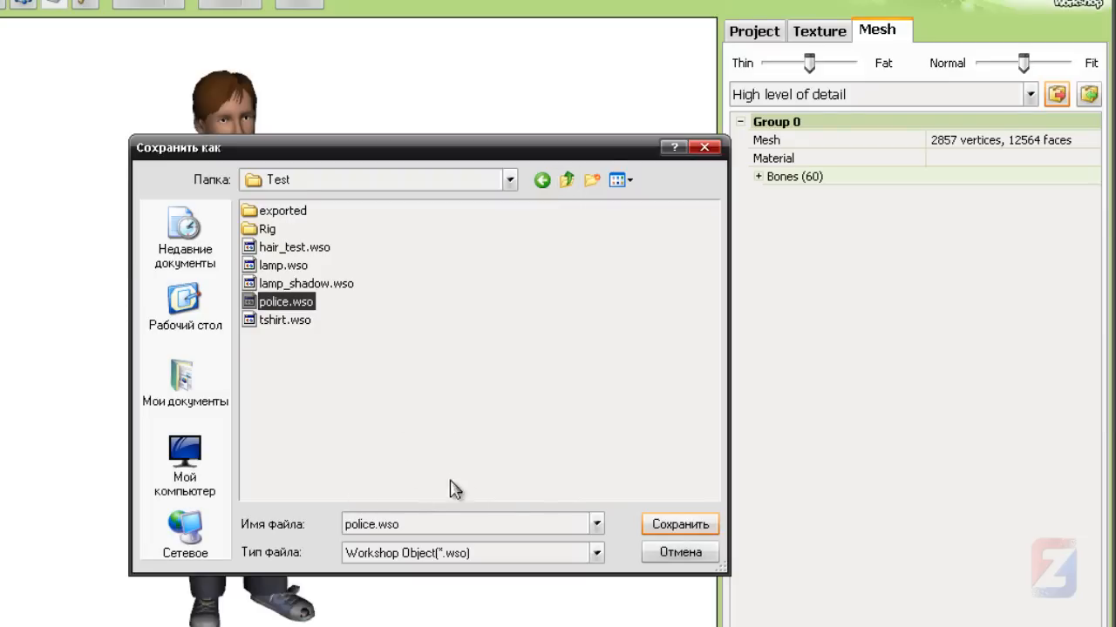
click(668, 524)
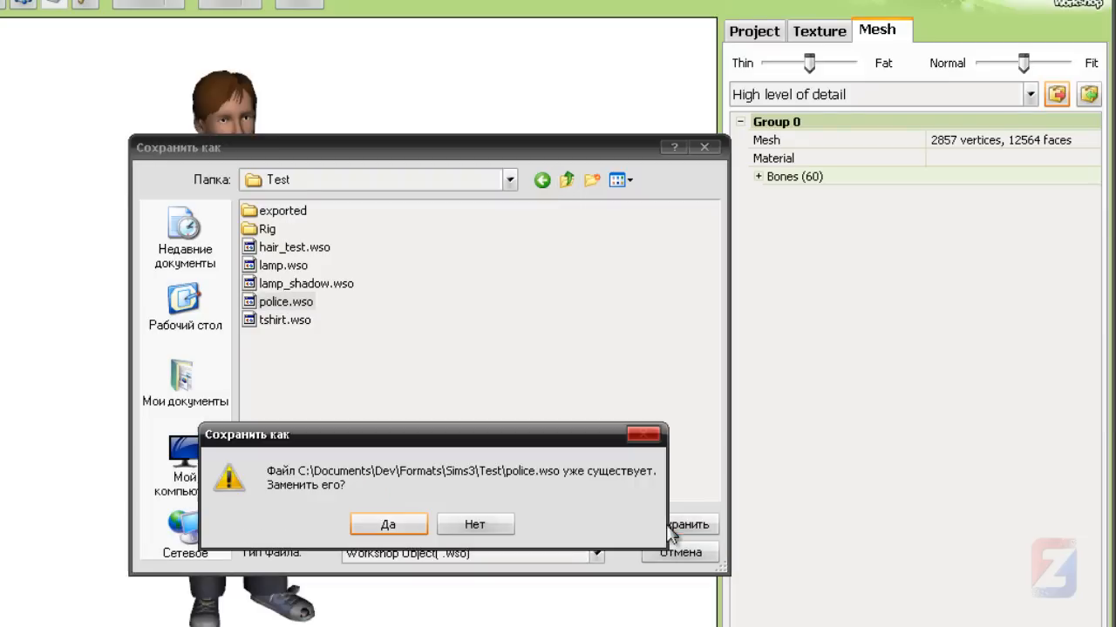
click(387, 524)
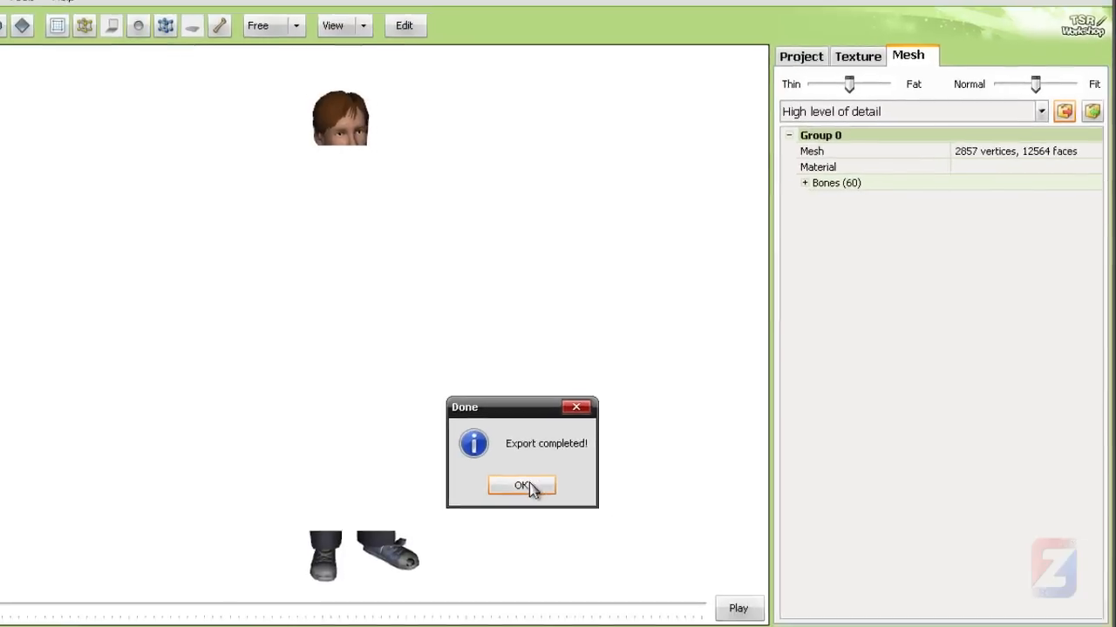
click(429, 526)
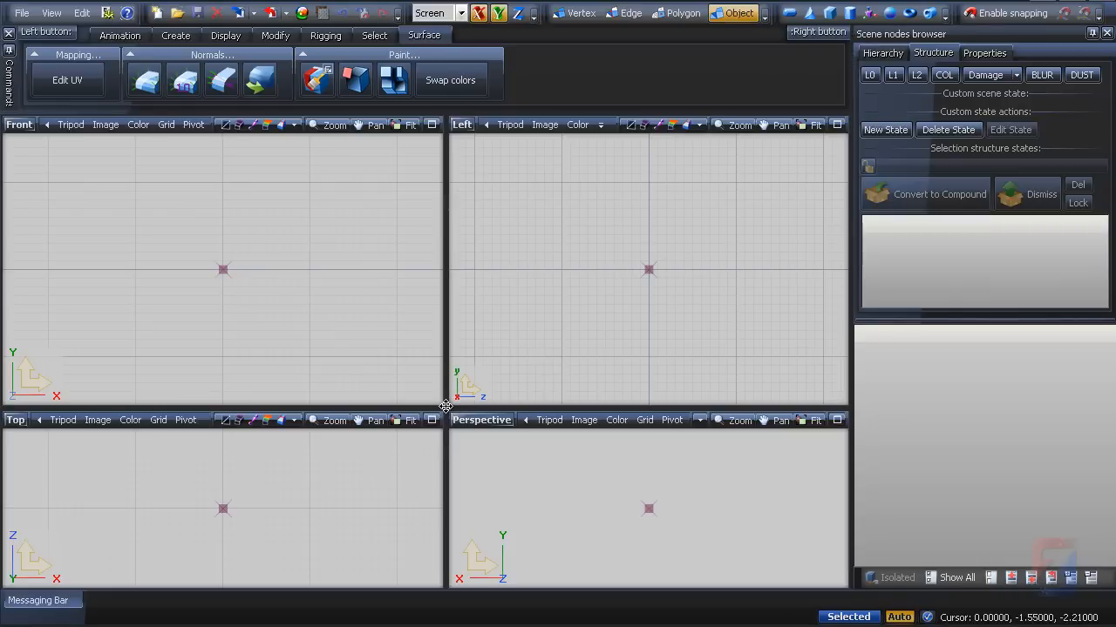
Step: Switch to the 3D modeling application, even out the four viewports and import adult.rigfiletxt from the Rig folder
drag(445, 406, 445, 348)
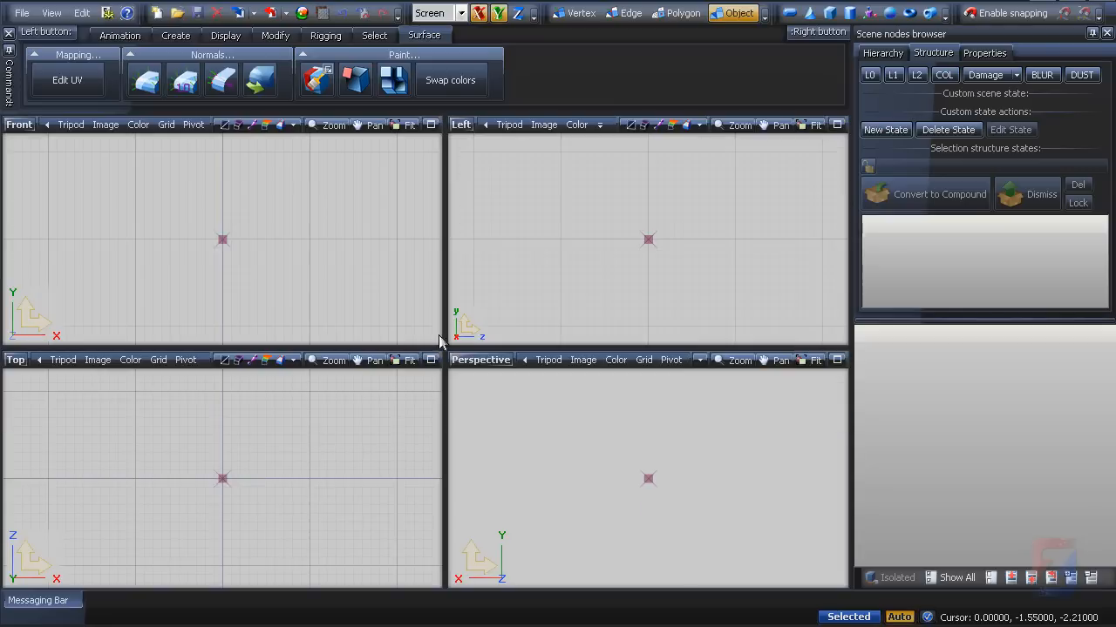
click(238, 14)
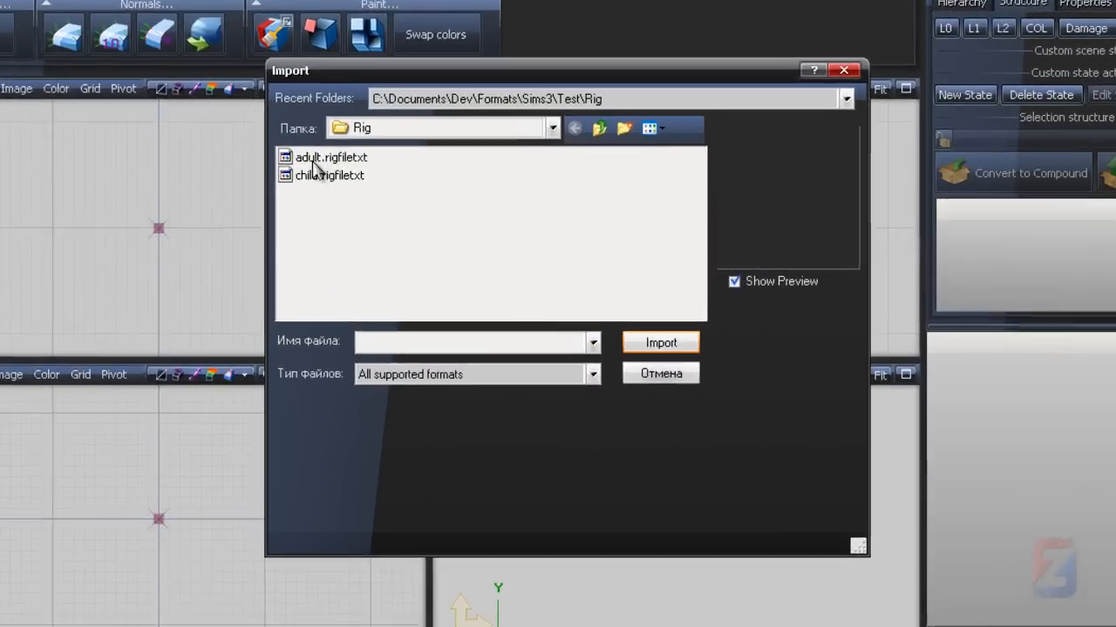
click(374, 182)
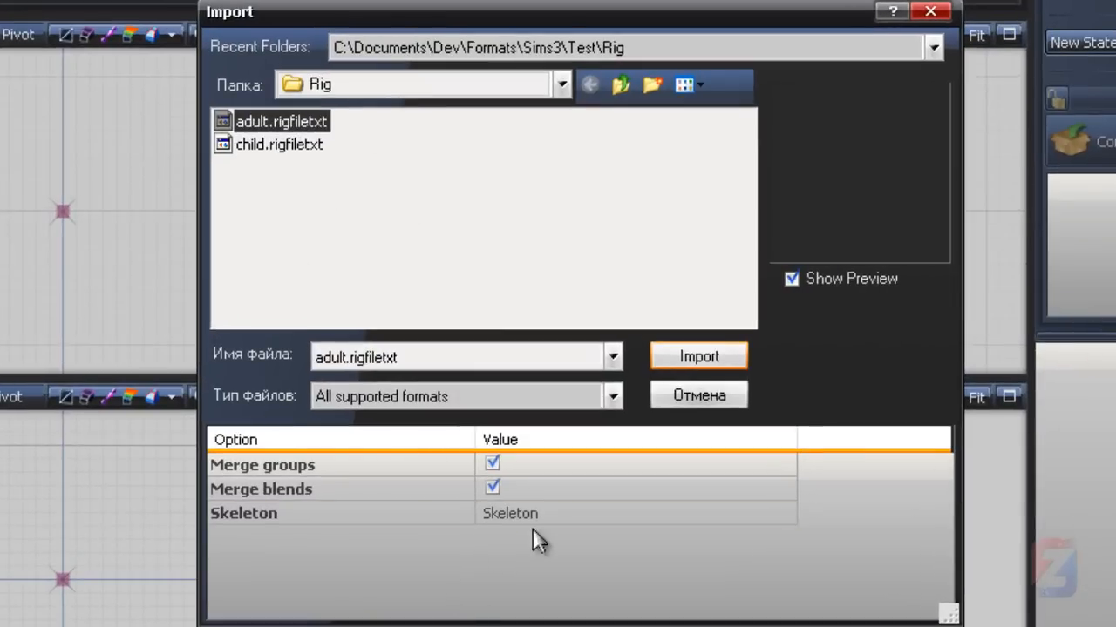
click(556, 516)
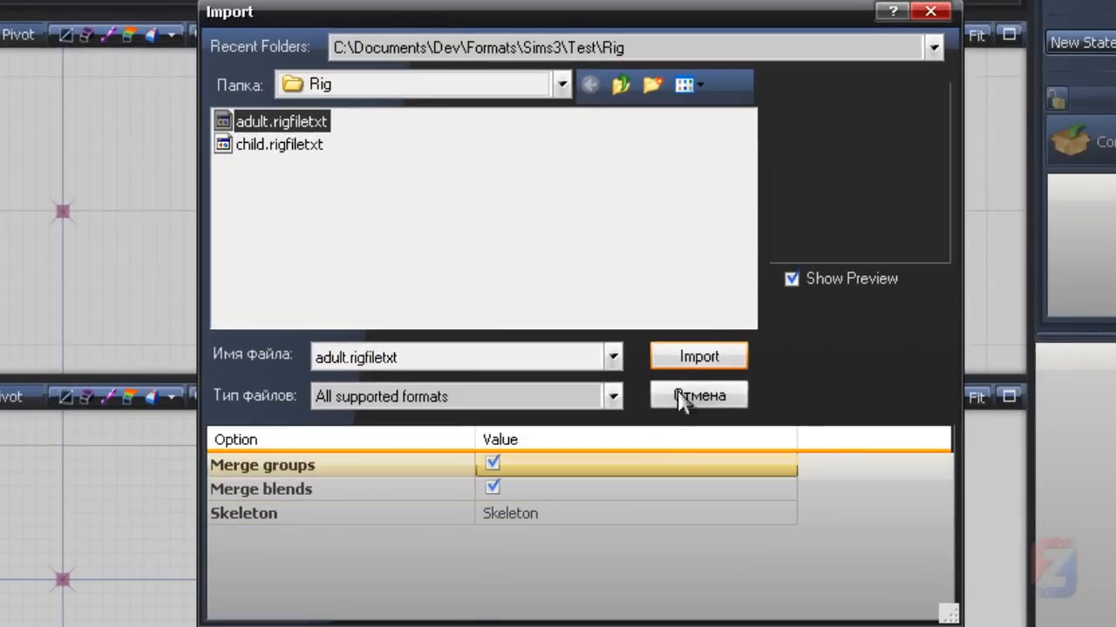
click(734, 356)
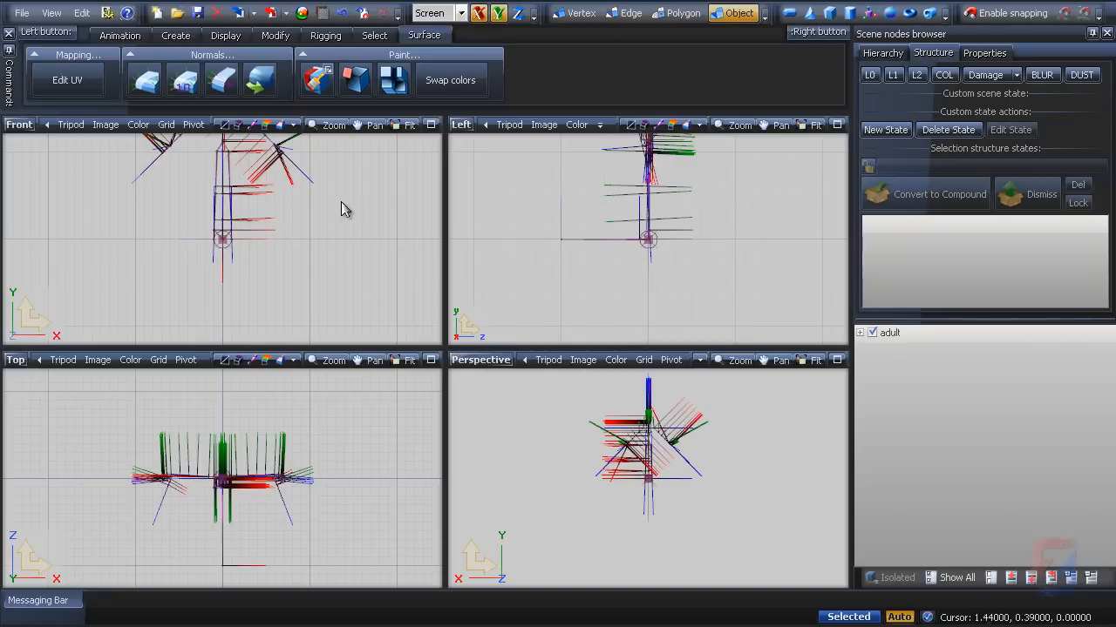
Step: Enlarge the Perspective view to fill the workspace, showing the imported adult skeleton's bones at an angle
middle_drag(341, 206, 336, 282)
middle_drag(691, 475, 713, 414)
click(699, 360)
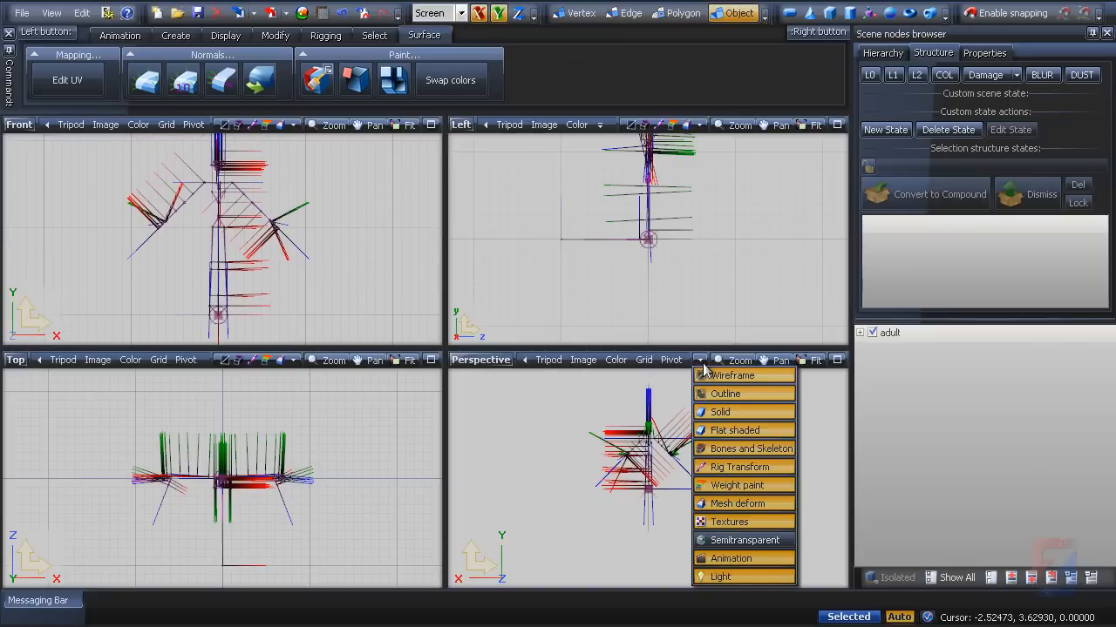
click(707, 449)
middle_drag(698, 479, 571, 499)
scroll(667, 459, up, 5)
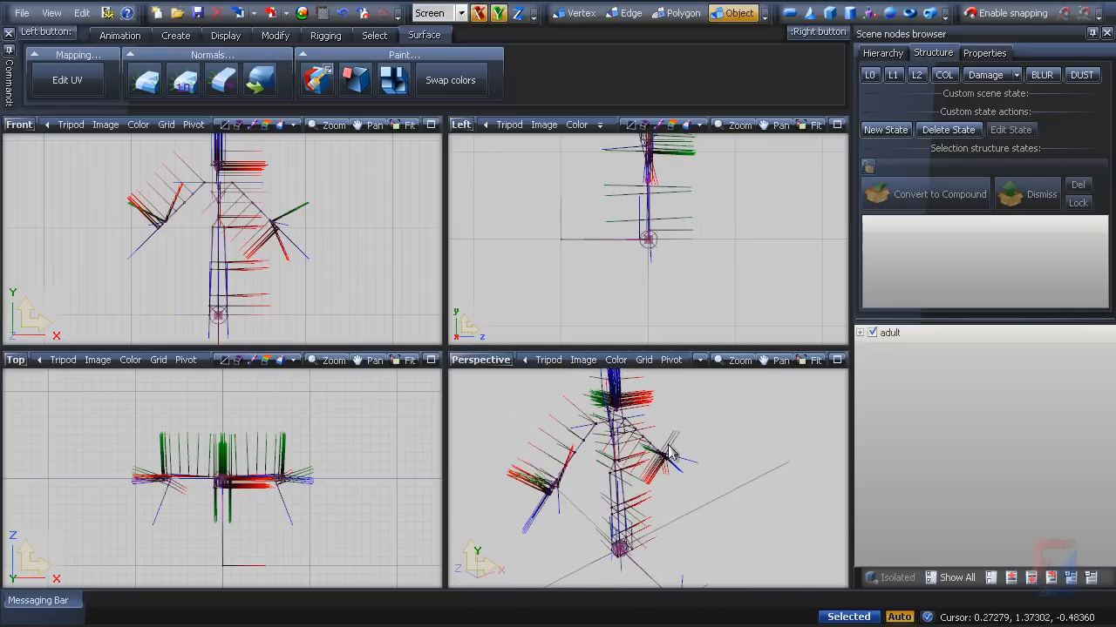
middle_drag(680, 440, 666, 459)
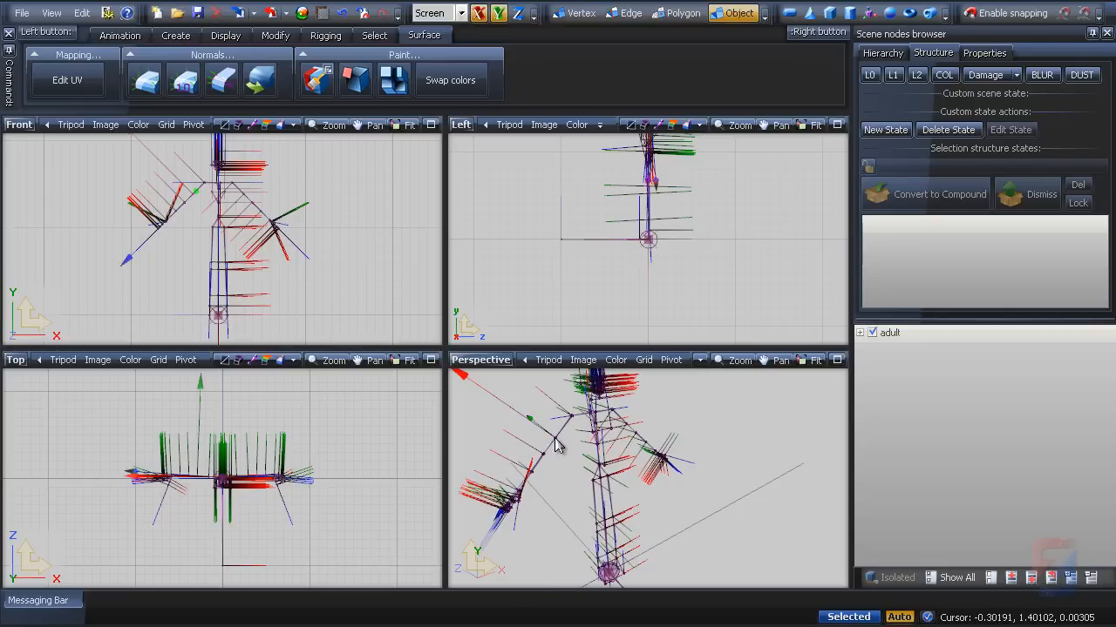
middle_drag(715, 474, 703, 517)
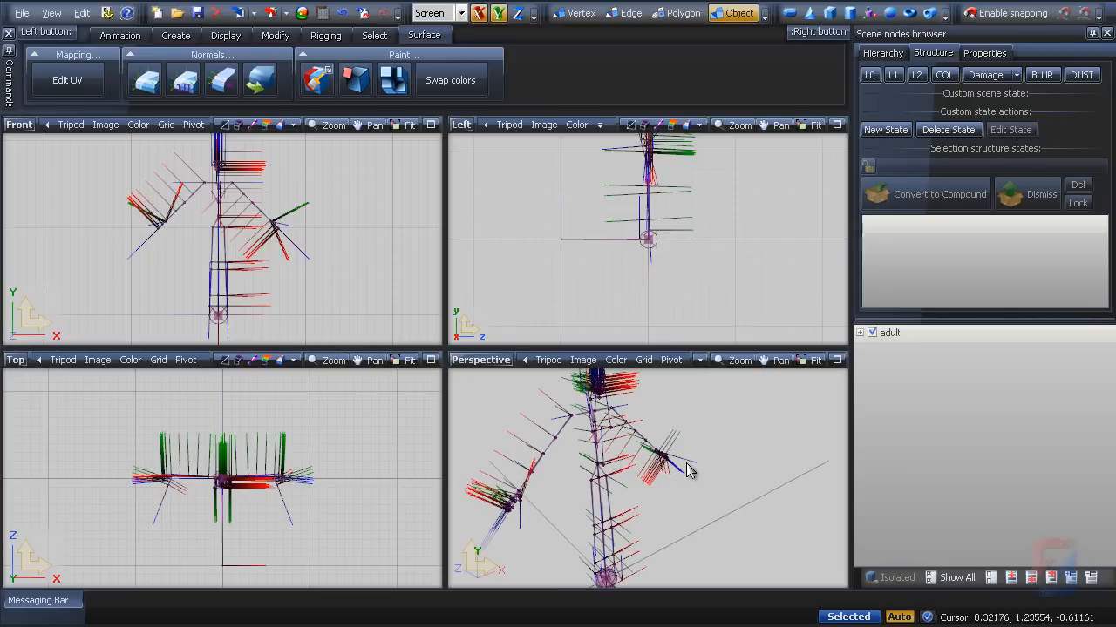
middle_drag(687, 471, 764, 443)
click(837, 360)
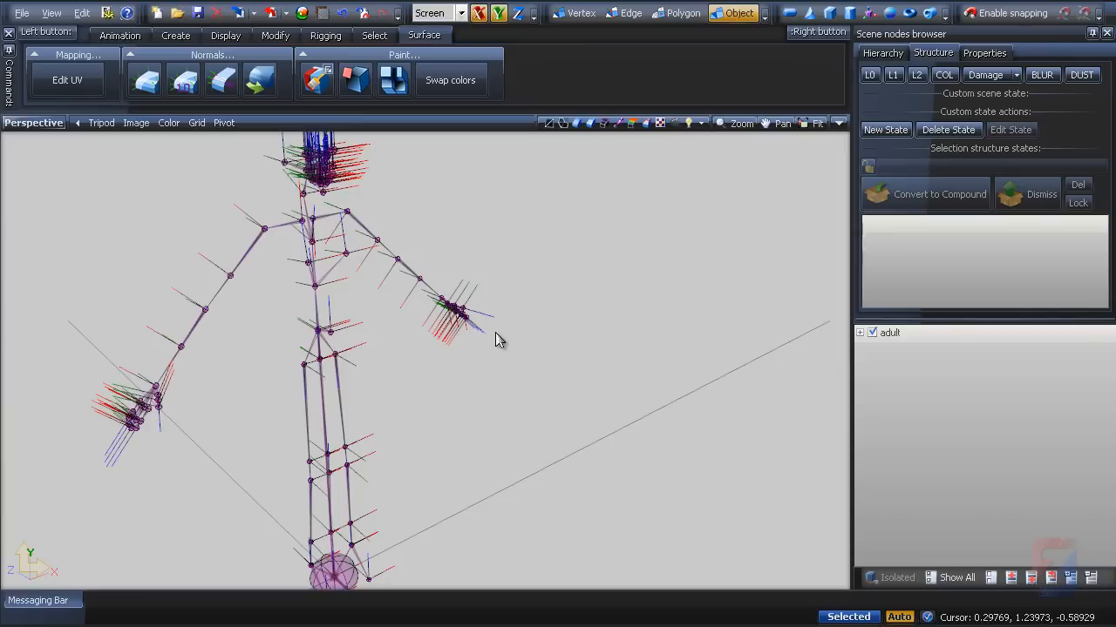
middle_drag(496, 340, 631, 299)
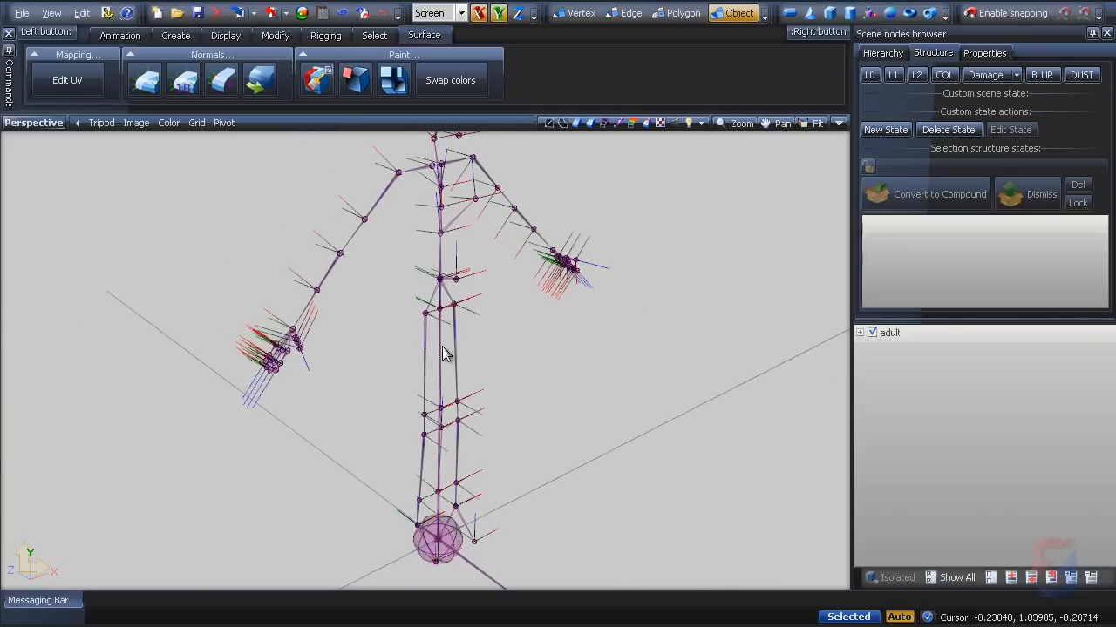
Step: Set the Mini-Axes size of common nodes to 30% in the general view configuration
click(107, 13)
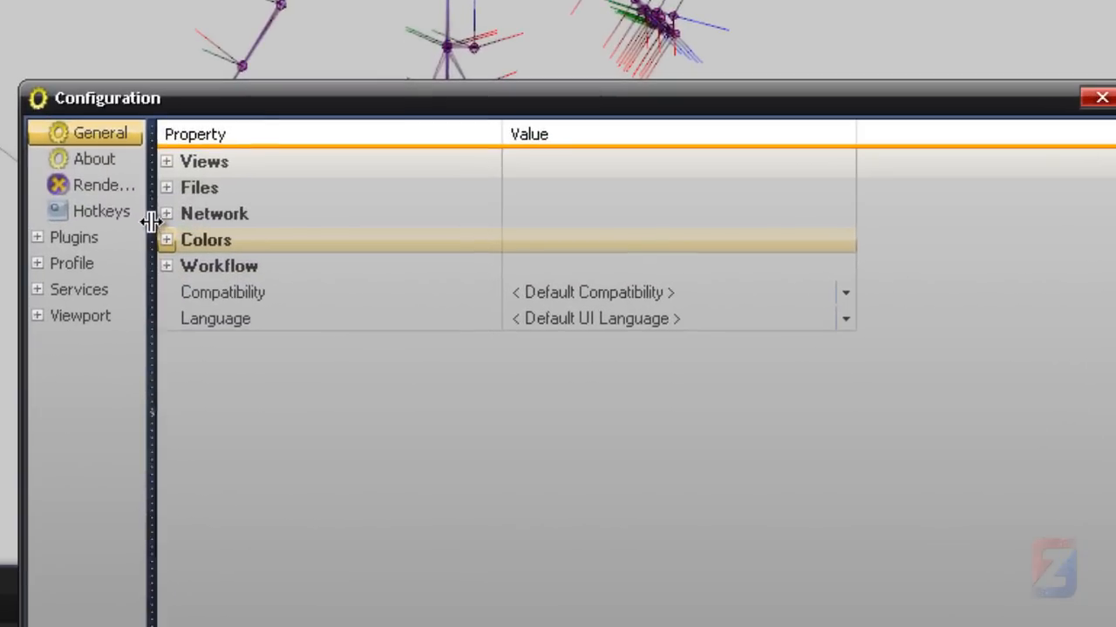
drag(195, 284, 288, 288)
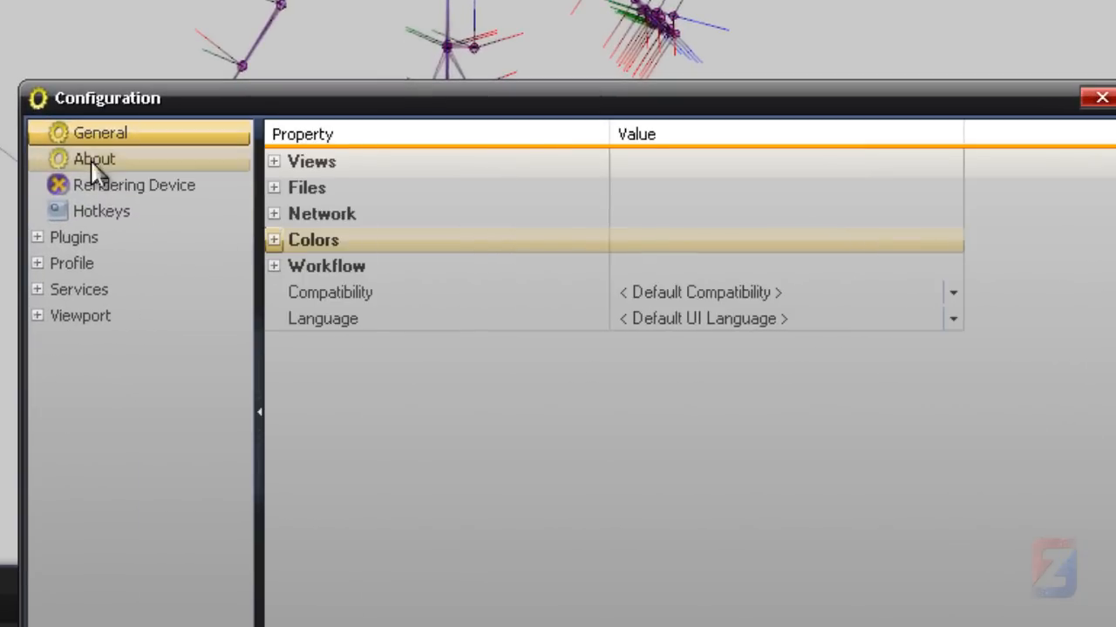
click(273, 162)
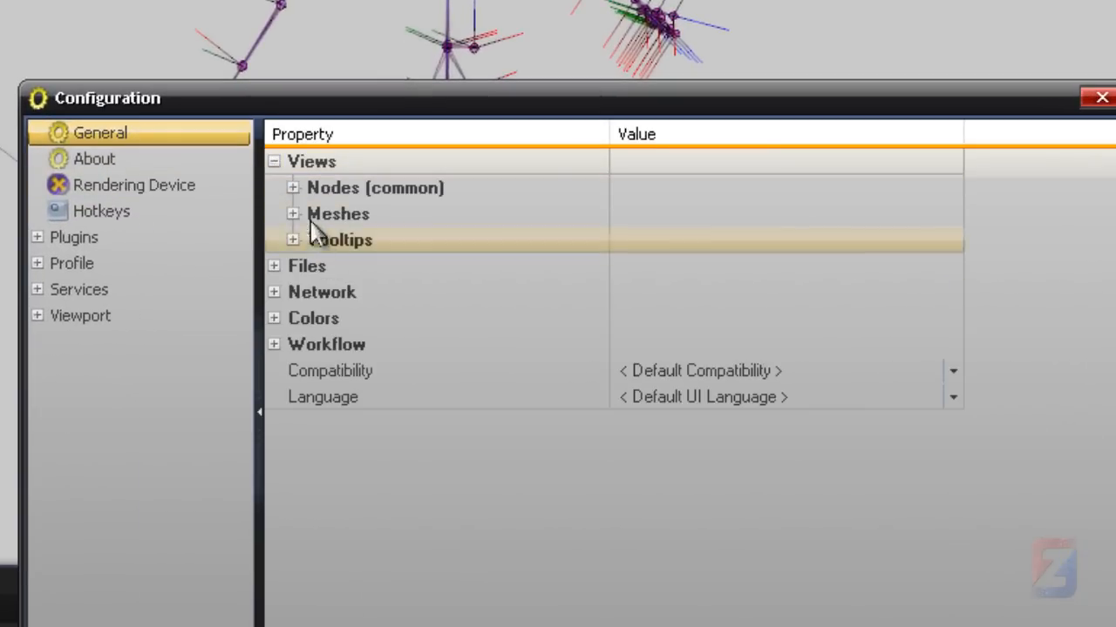
click(293, 188)
click(650, 403)
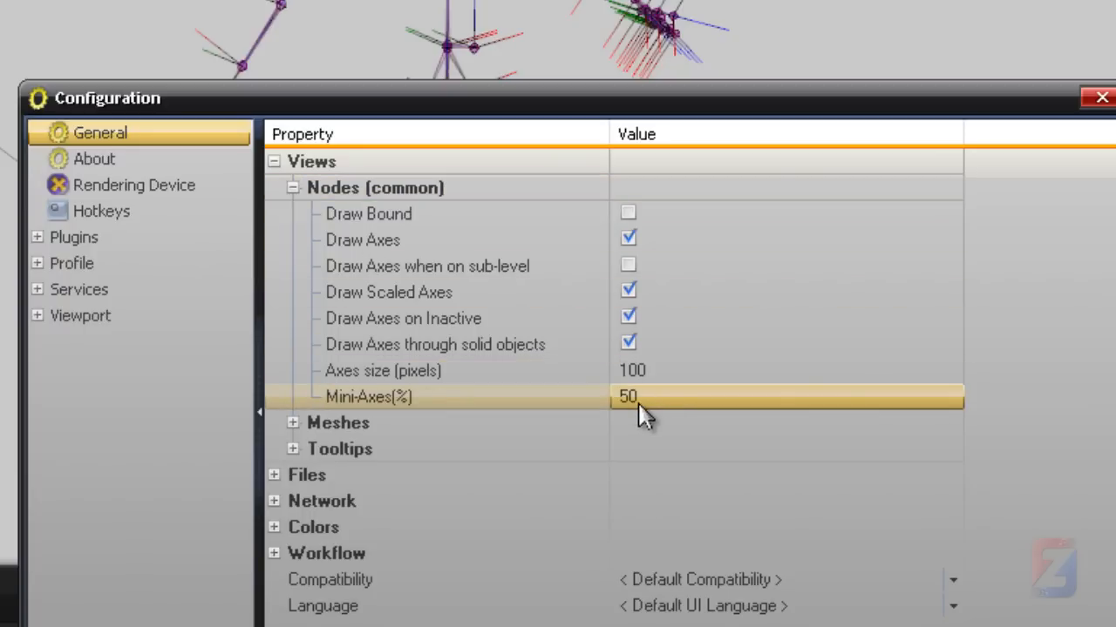
click(628, 397)
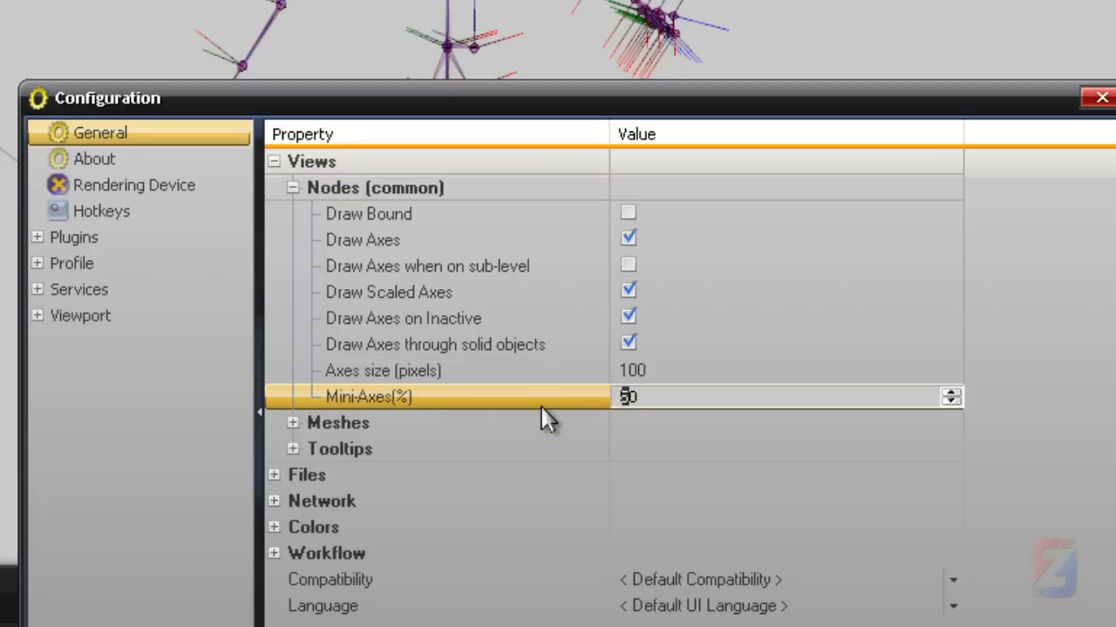
text(3)
click(431, 391)
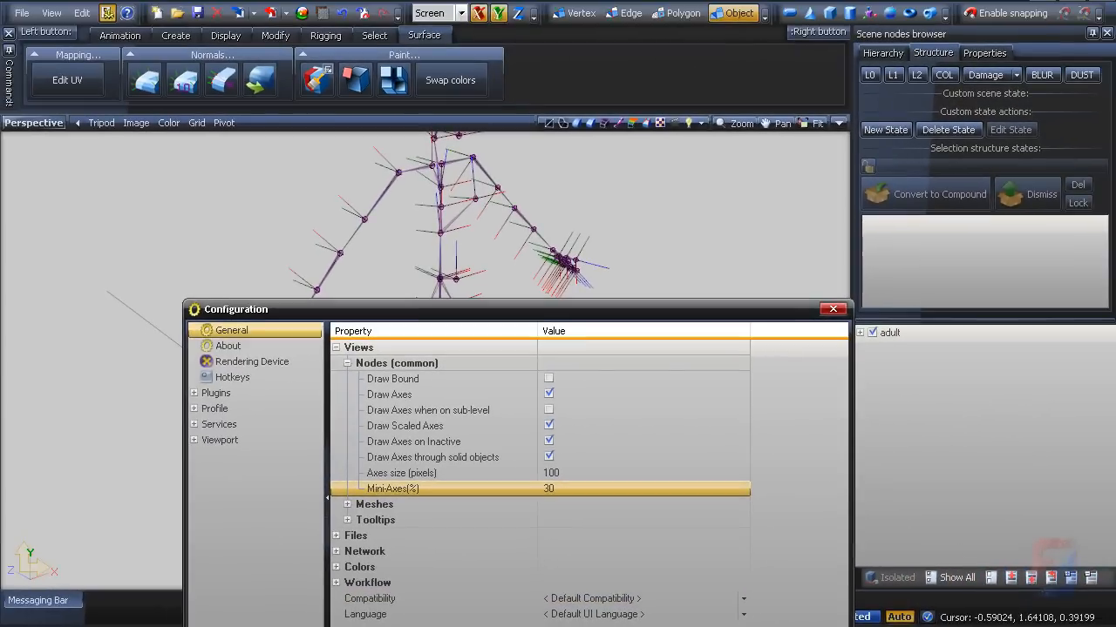
key(Return)
Step: Turn off Allow no influence in the adult skeleton's properties, apply the change and deselect the skeleton
middle_drag(595, 356, 554, 417)
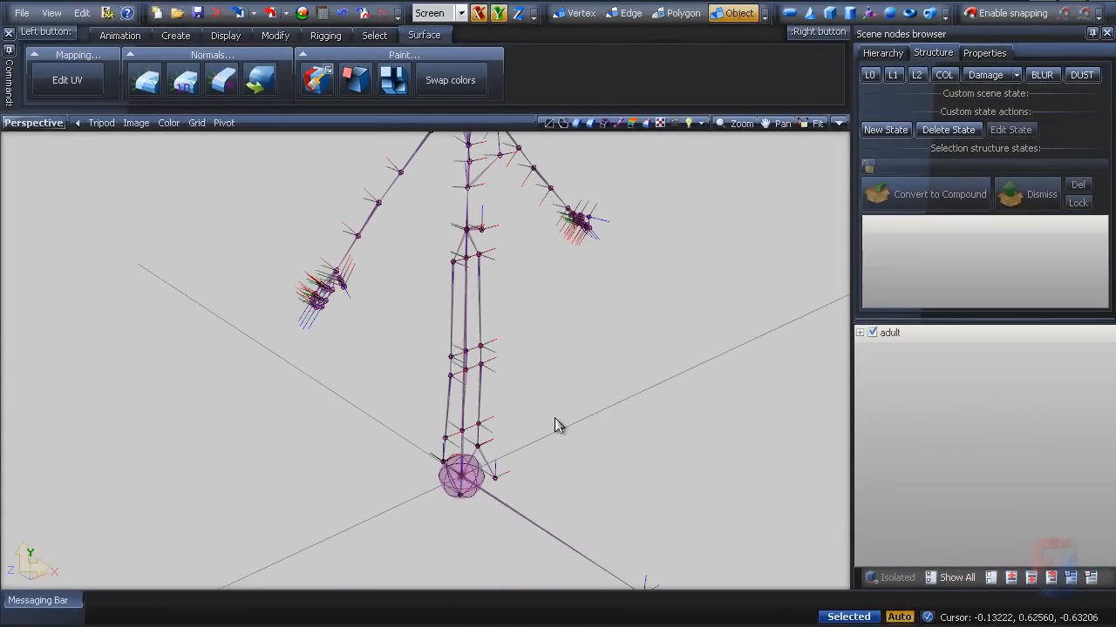
click(432, 455)
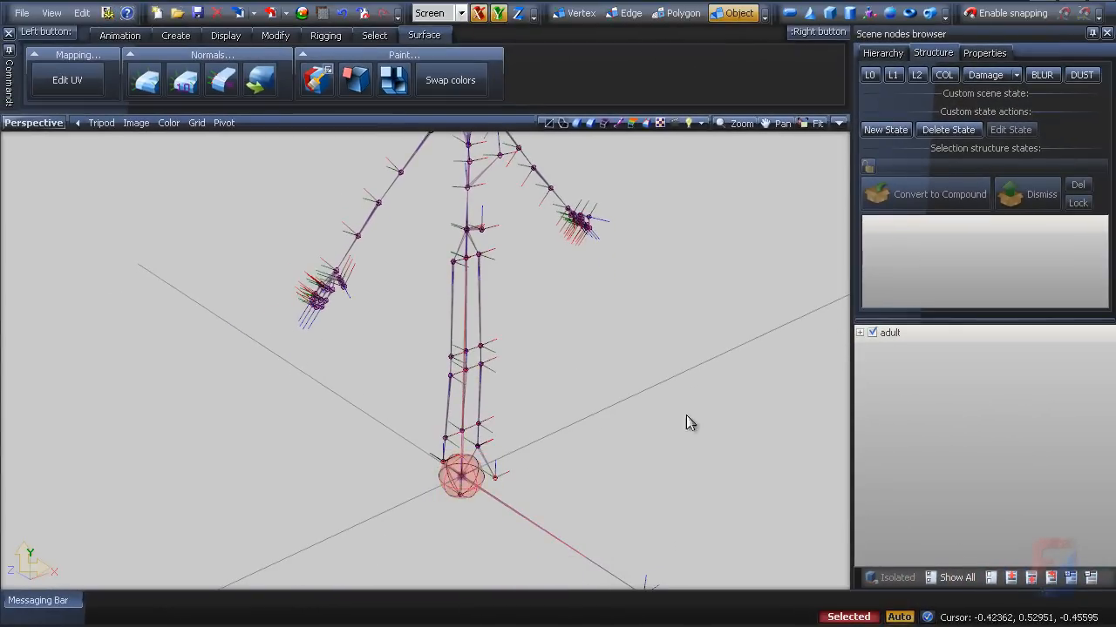
click(978, 55)
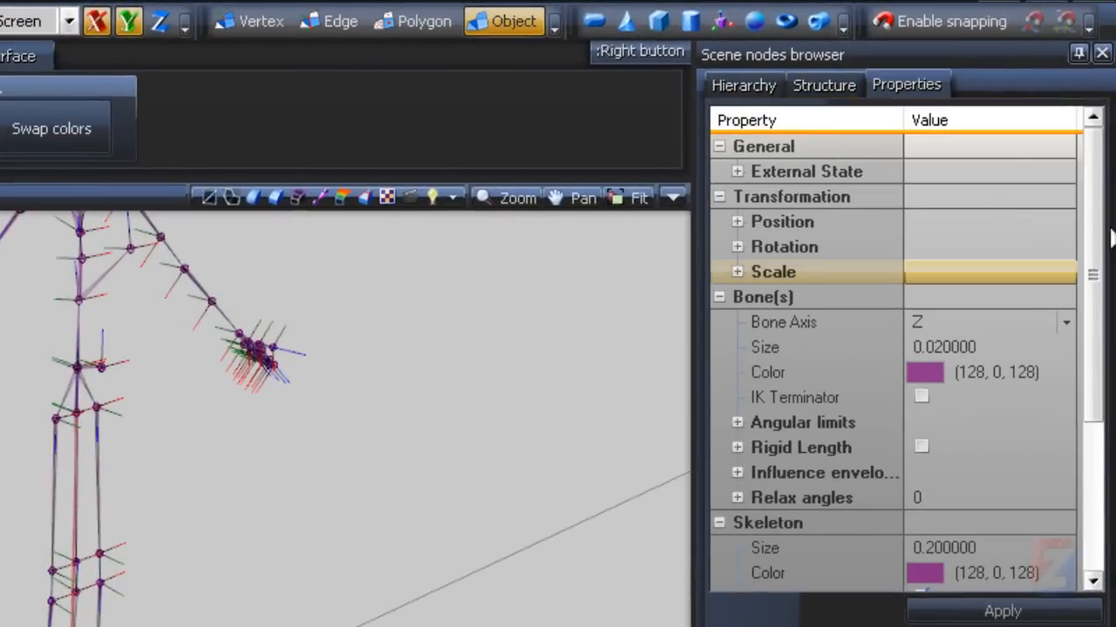
drag(1100, 235, 1095, 366)
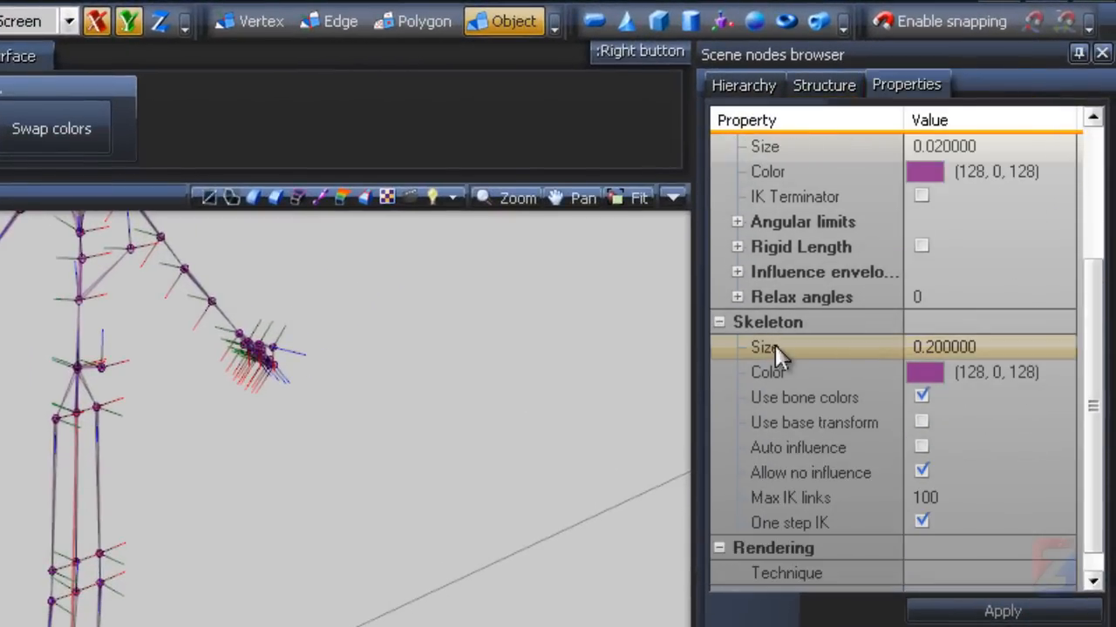
click(921, 472)
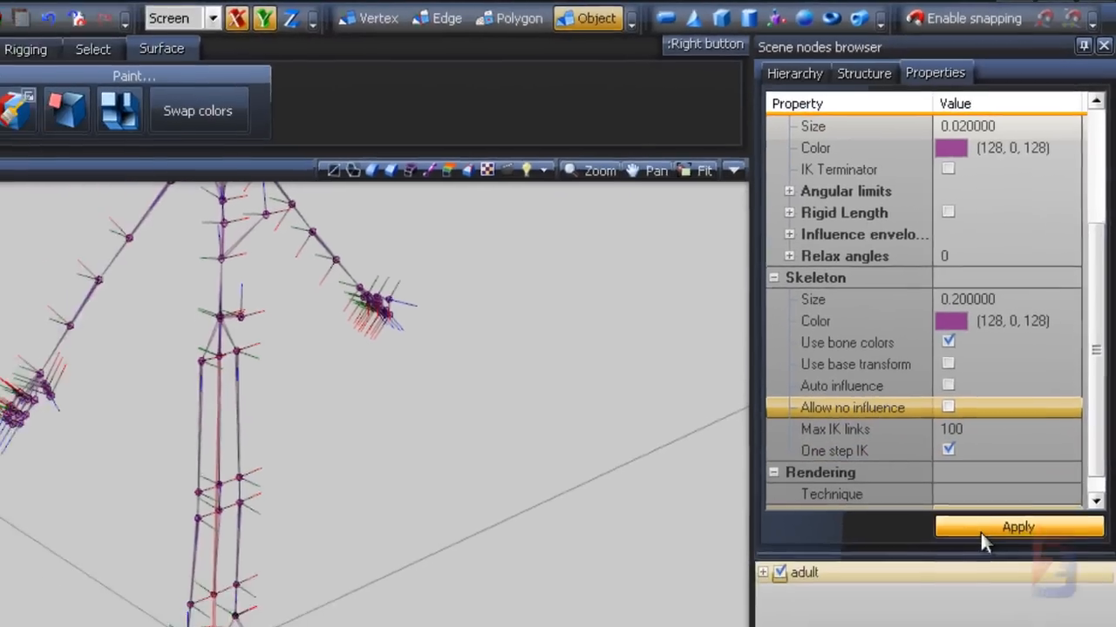
click(1002, 611)
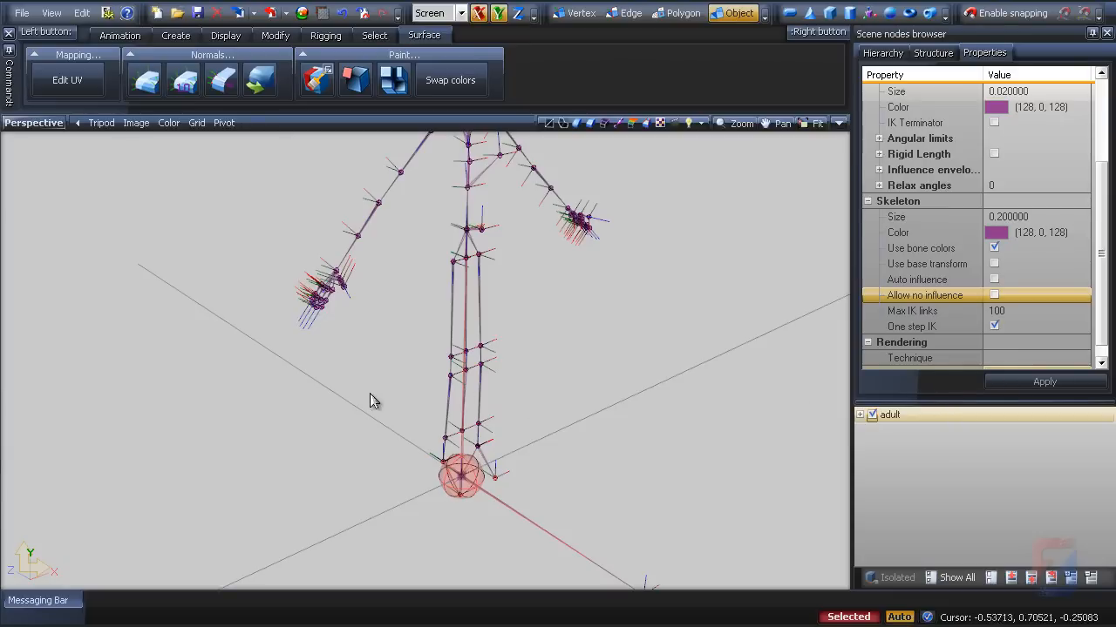
click(331, 471)
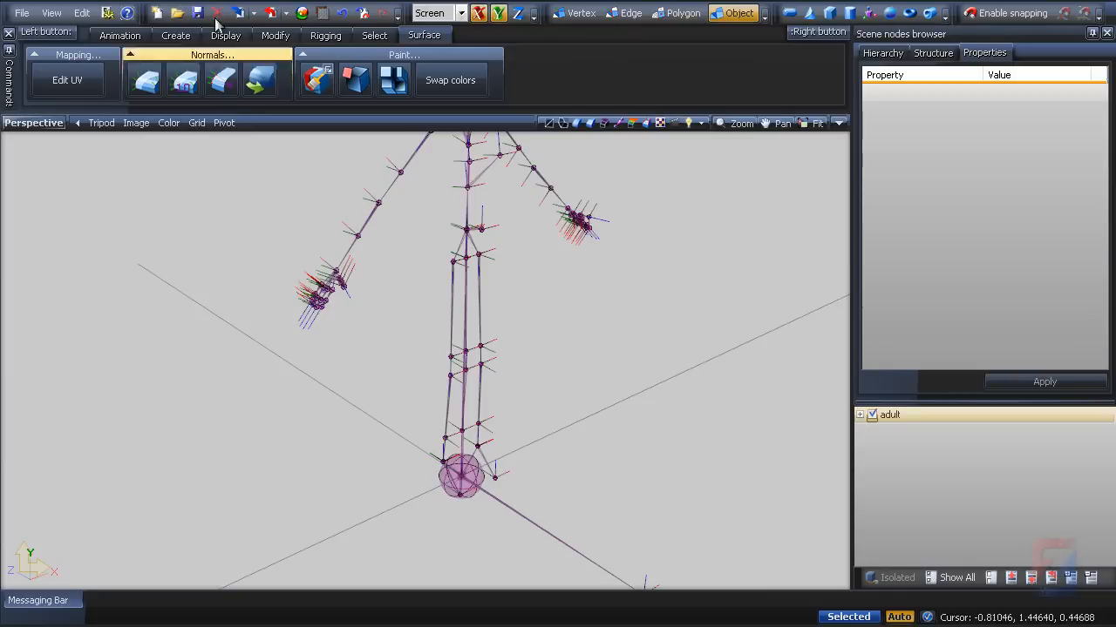
Step: Import police.wso from the Test folder with the Skeleton option set to adult
click(242, 14)
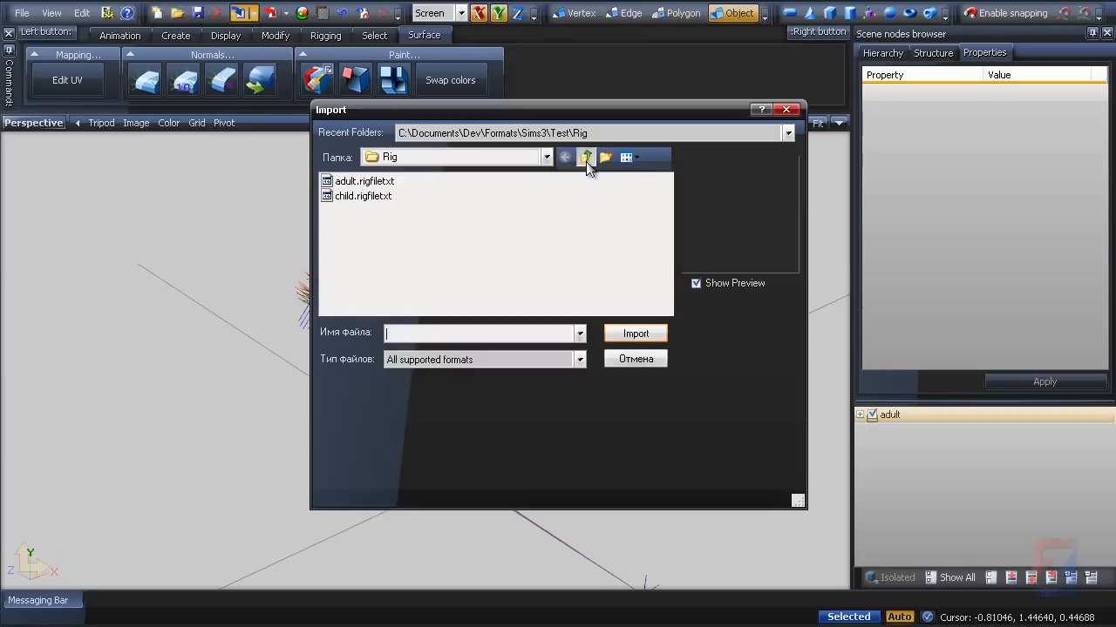
click(584, 157)
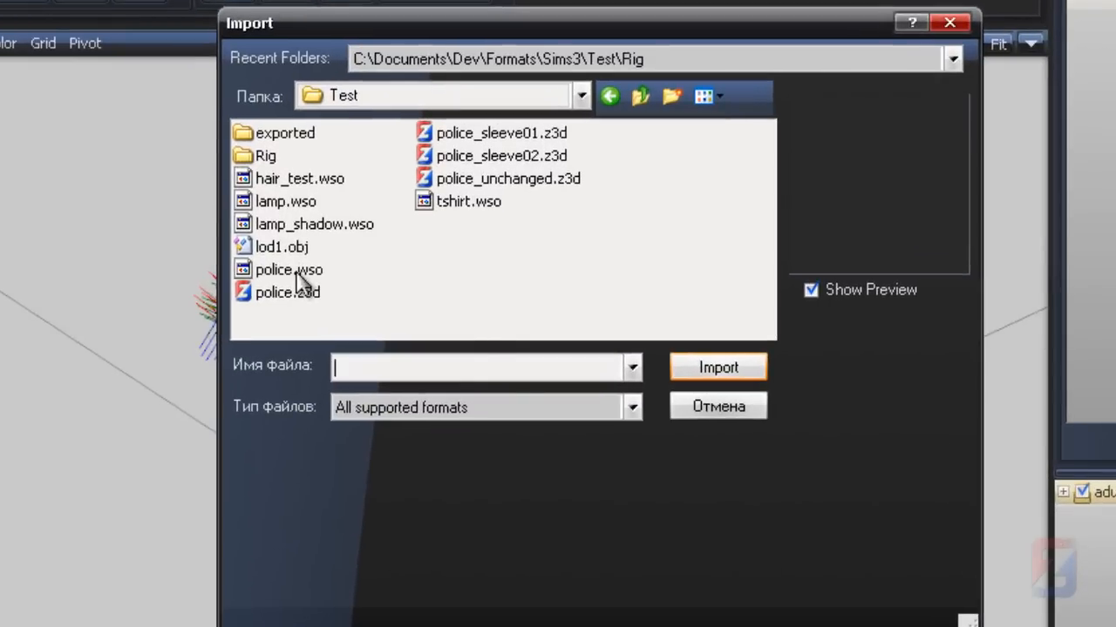
click(307, 273)
click(521, 523)
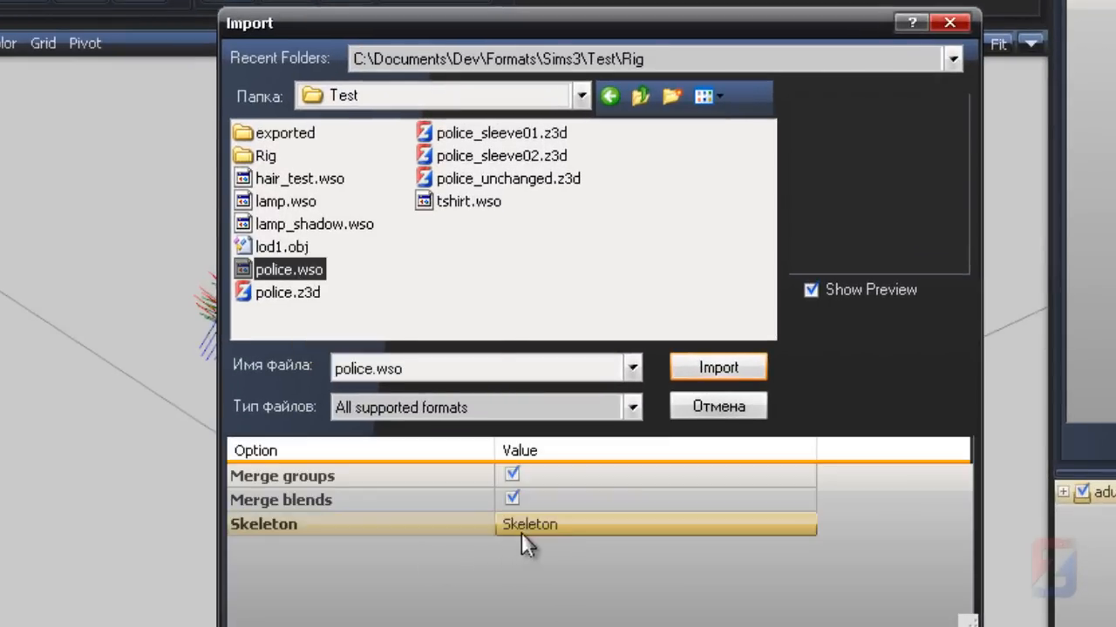
click(571, 527)
drag(556, 526, 475, 536)
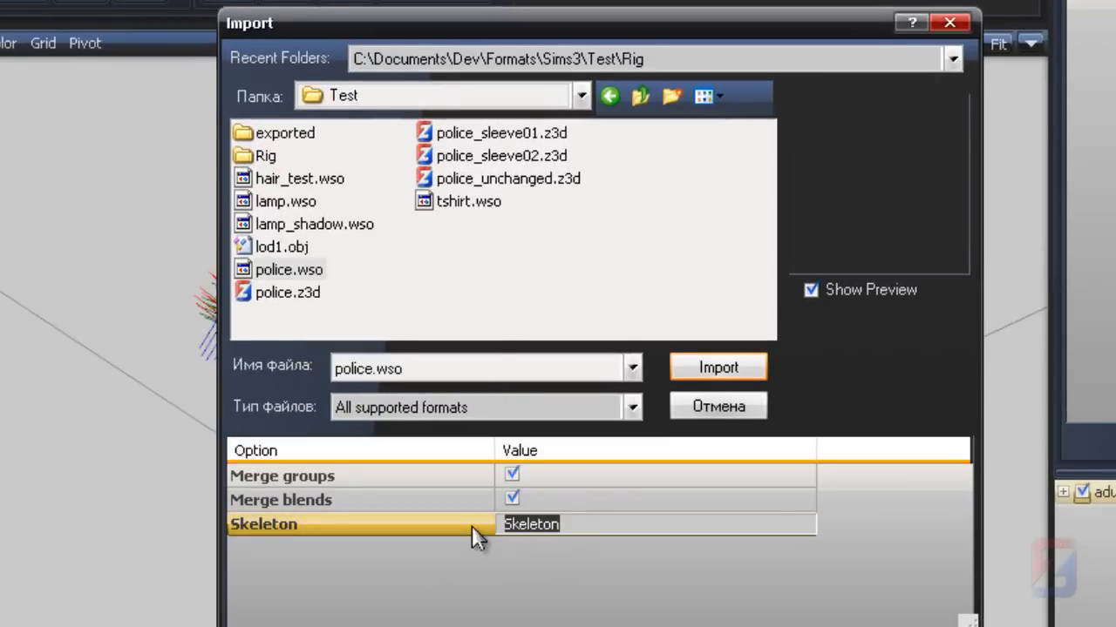
text(adult)
key(Return)
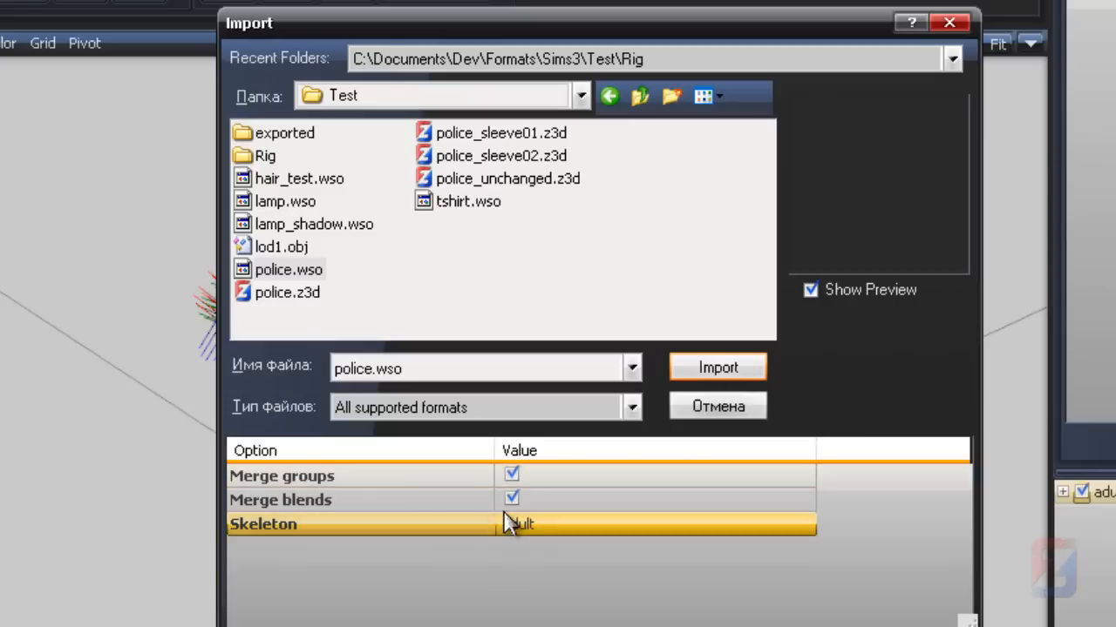
click(747, 366)
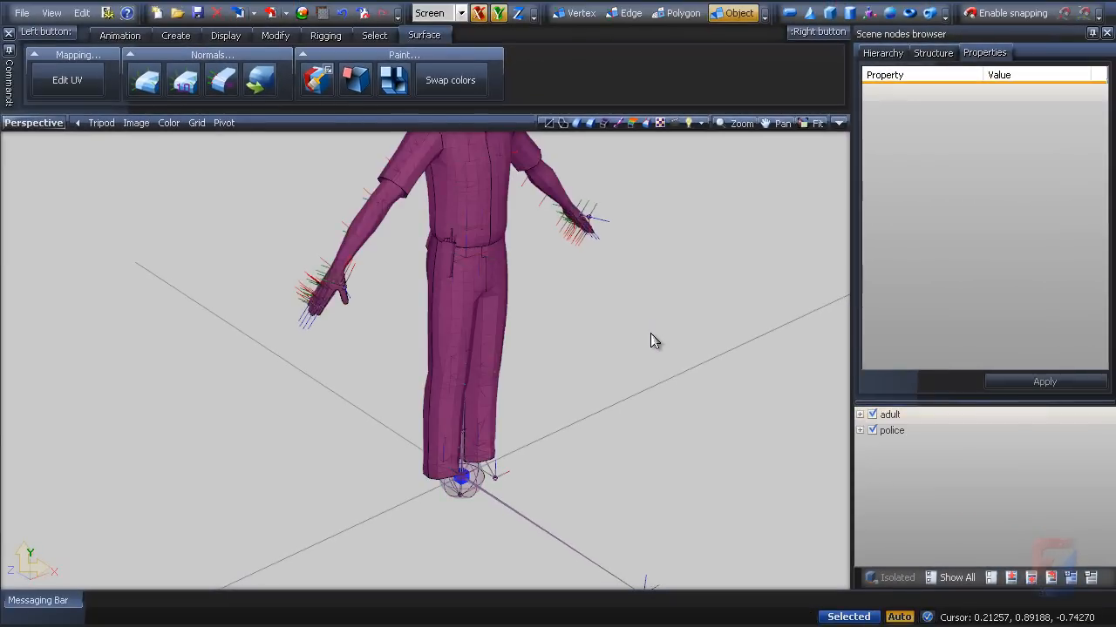
Step: Examine the mesh groups inside the police node and collapse the node again
middle_drag(647, 328, 617, 400)
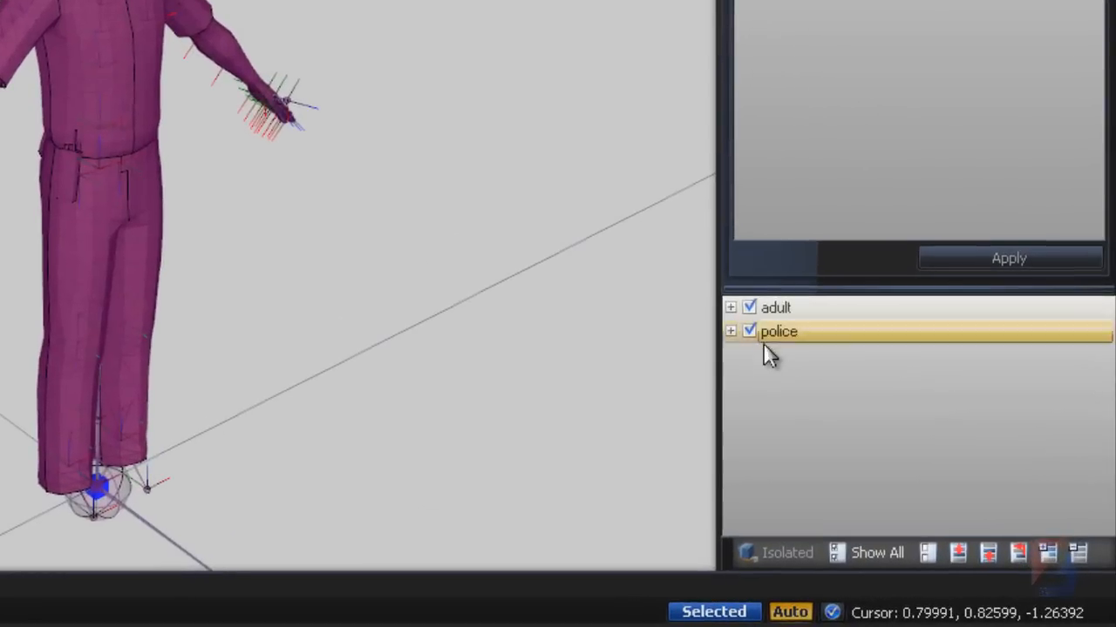
click(735, 334)
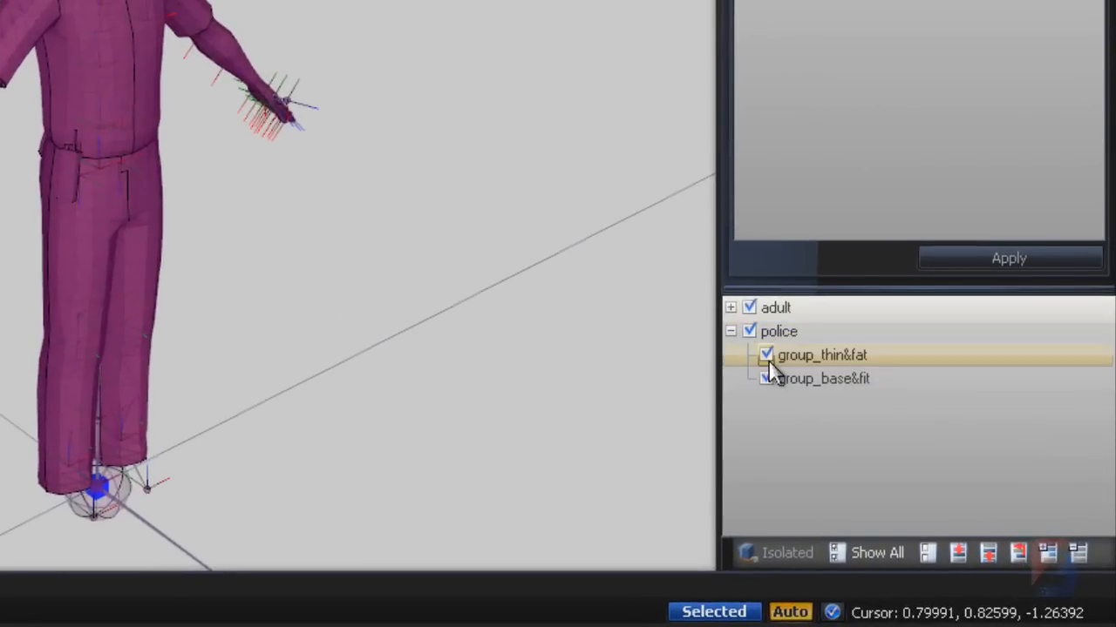
click(731, 333)
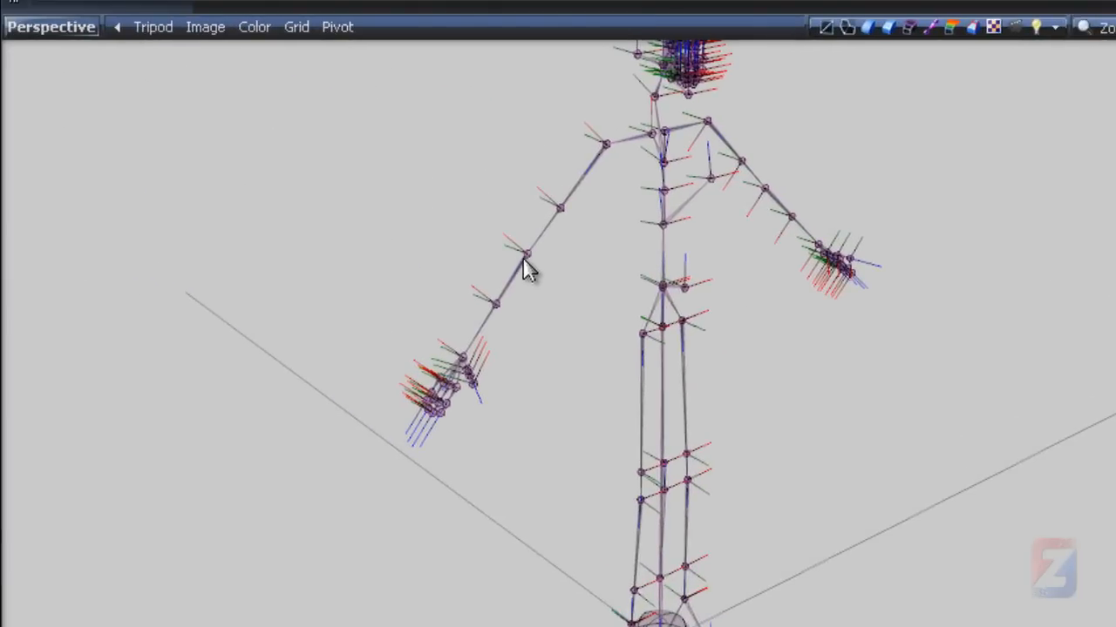
Step: Make the right forearm bone the current bone and show the police mesh again with its bone influence
click(528, 257)
right_click(528, 258)
mouse_move(568, 274)
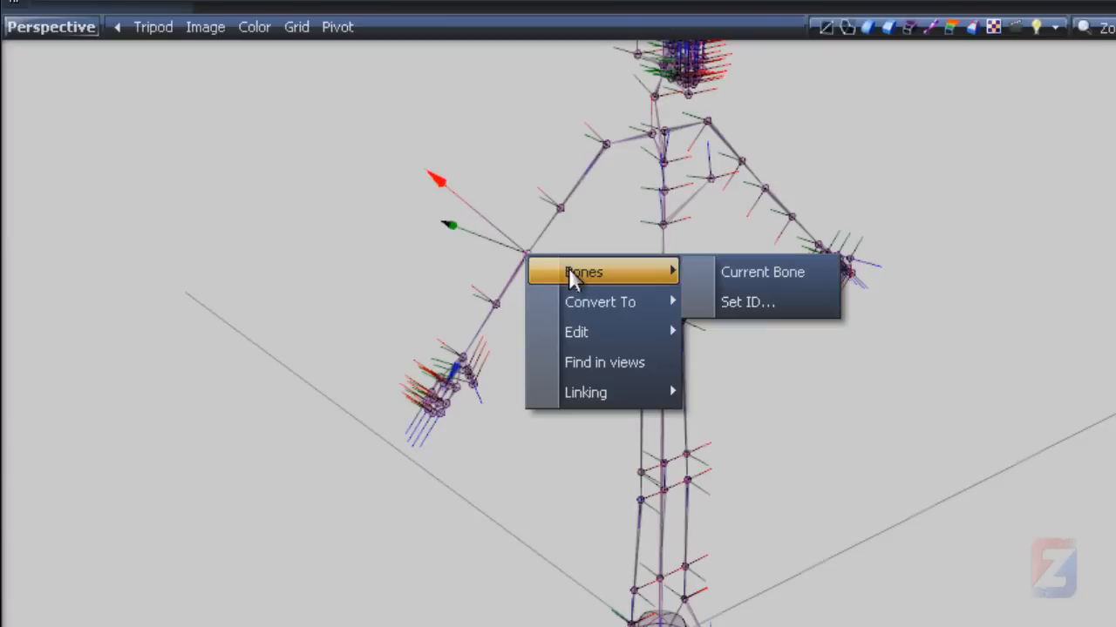
click(740, 272)
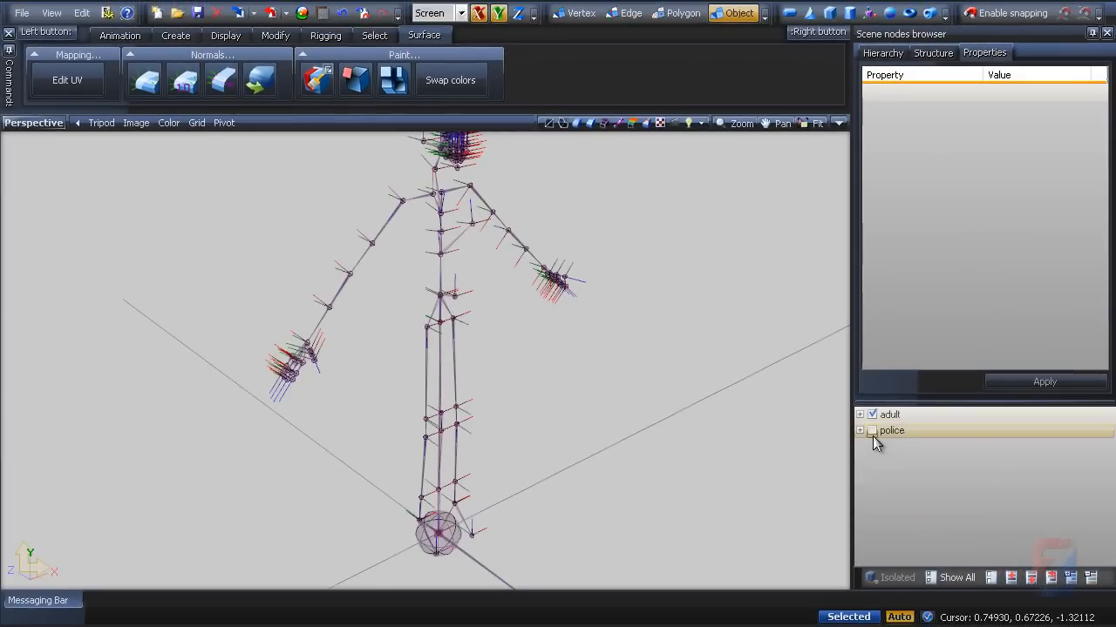
click(945, 440)
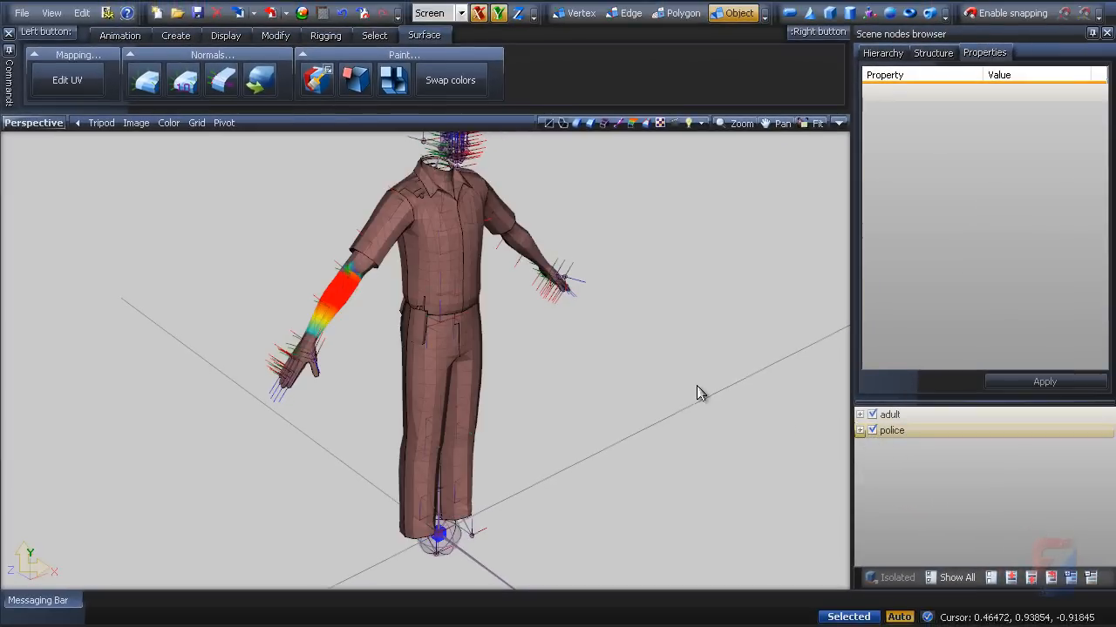
middle_drag(696, 386, 699, 413)
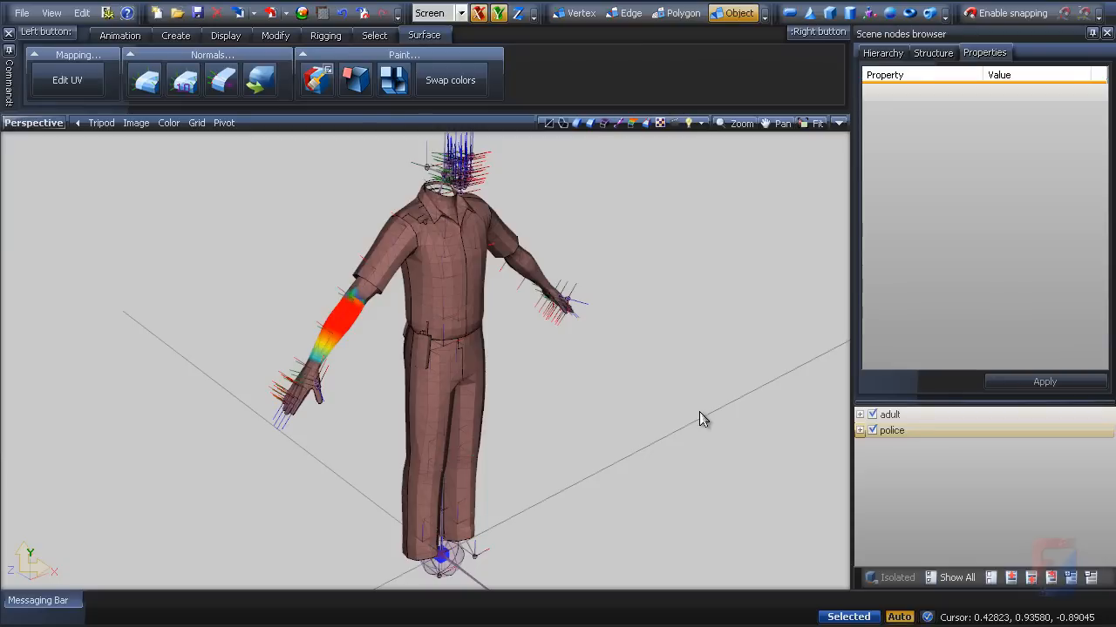
middle_drag(699, 412, 698, 408)
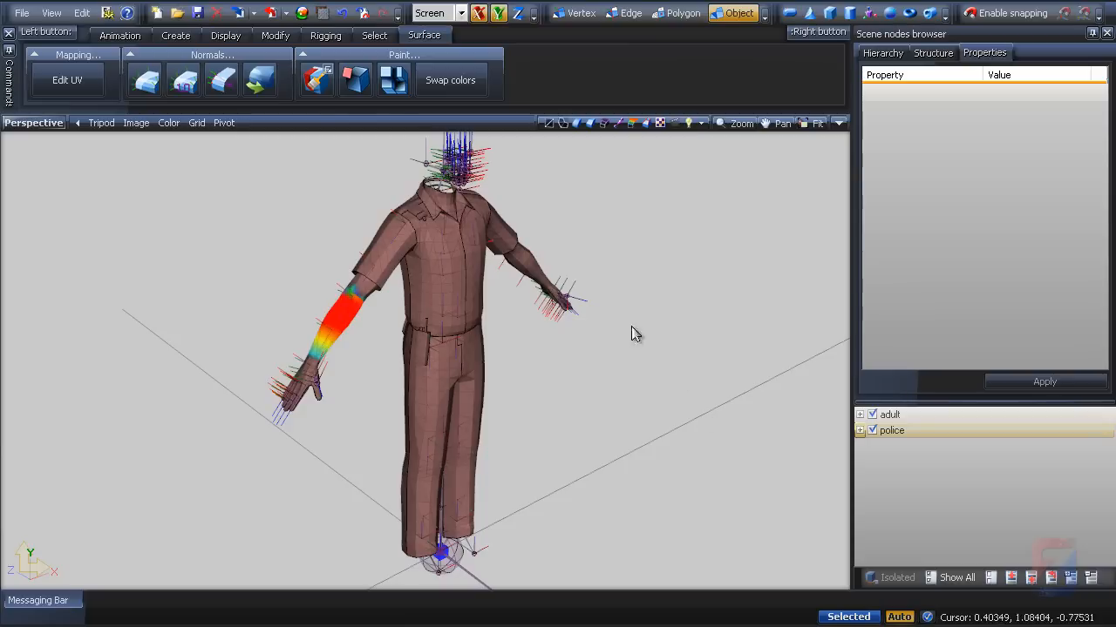
Step: Open the Material Browser, select the police 1 material and display the materials as larger vertical tiles
click(302, 13)
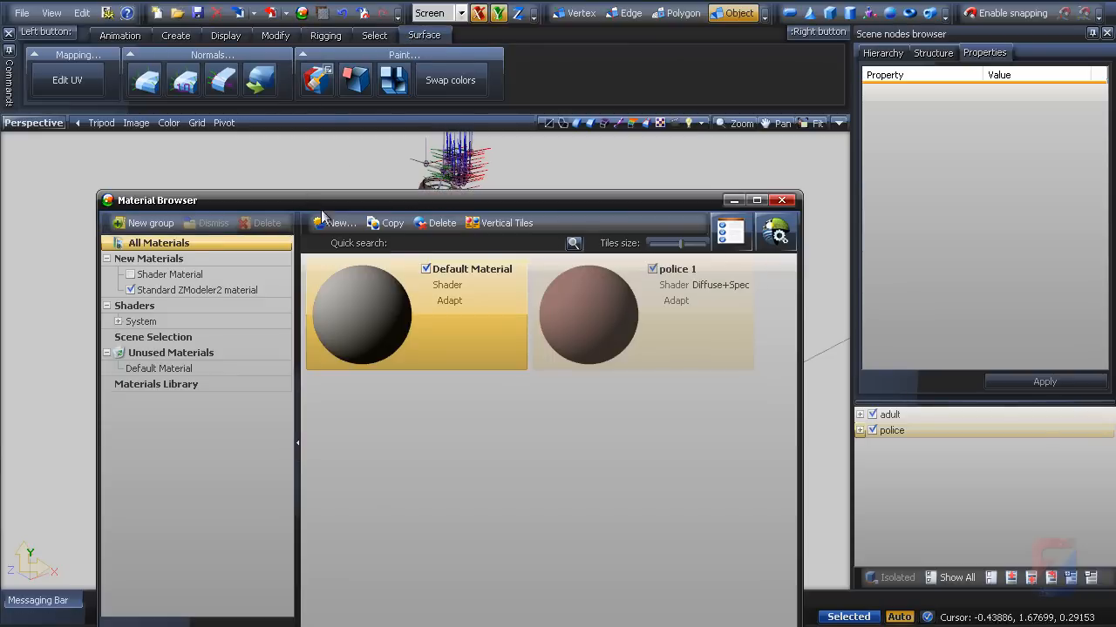
click(576, 309)
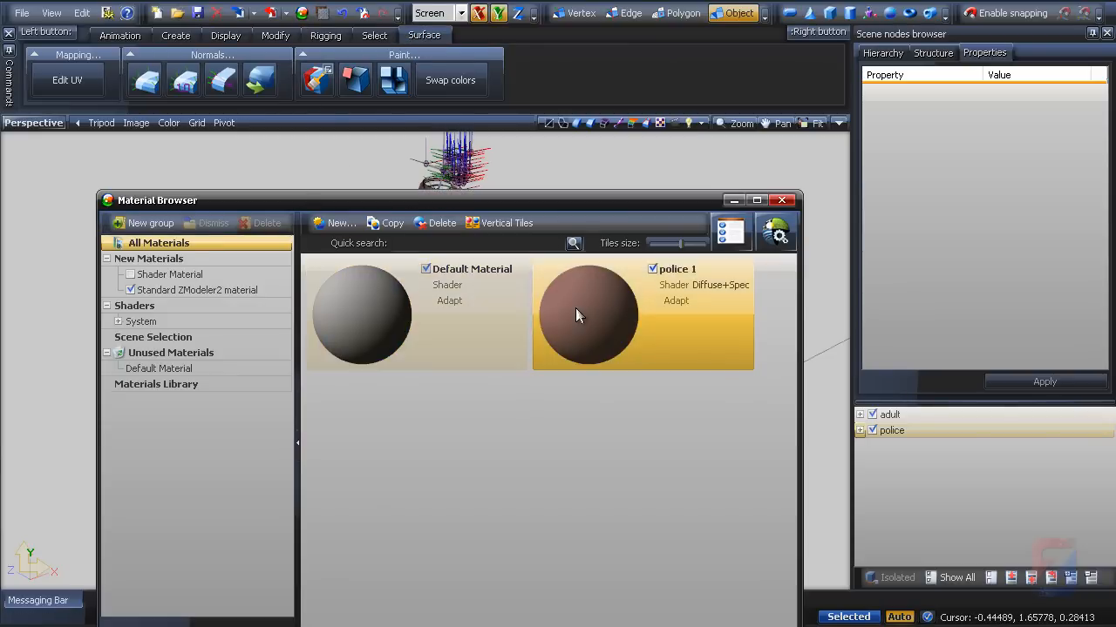
click(512, 228)
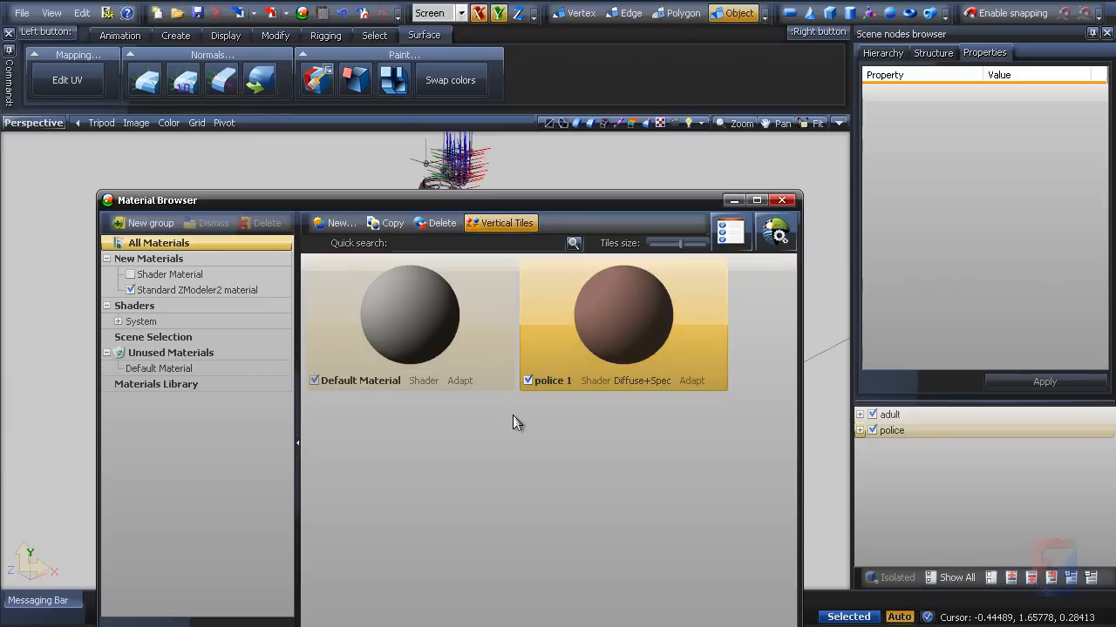
click(699, 244)
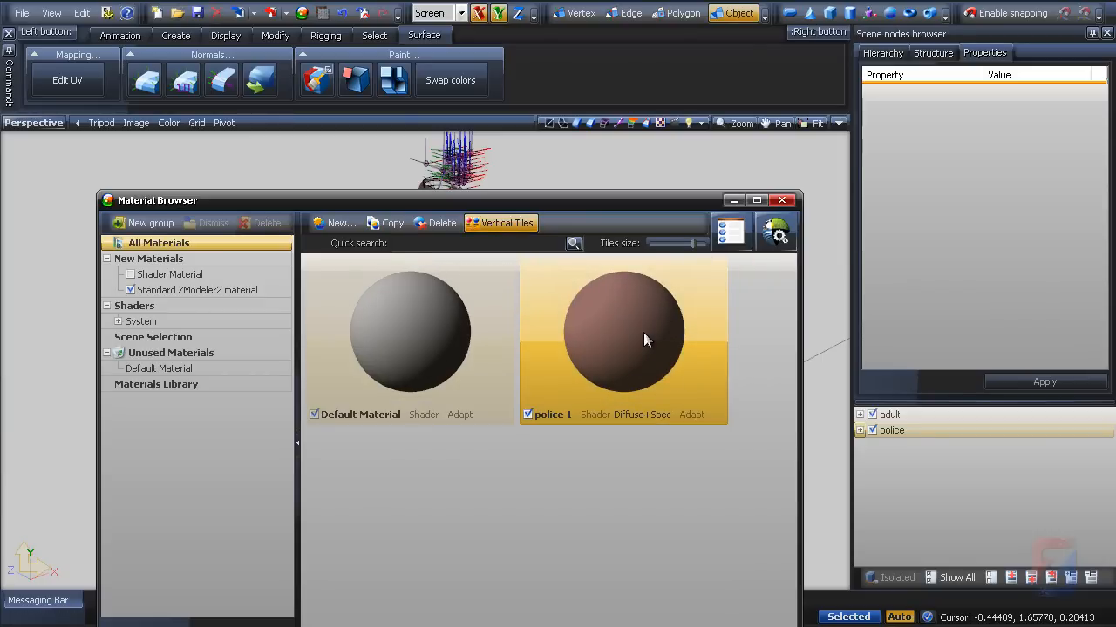
Step: Open the police 1 material's properties and collapse the Alpha, Blend, Depth parameters section
double_click(644, 332)
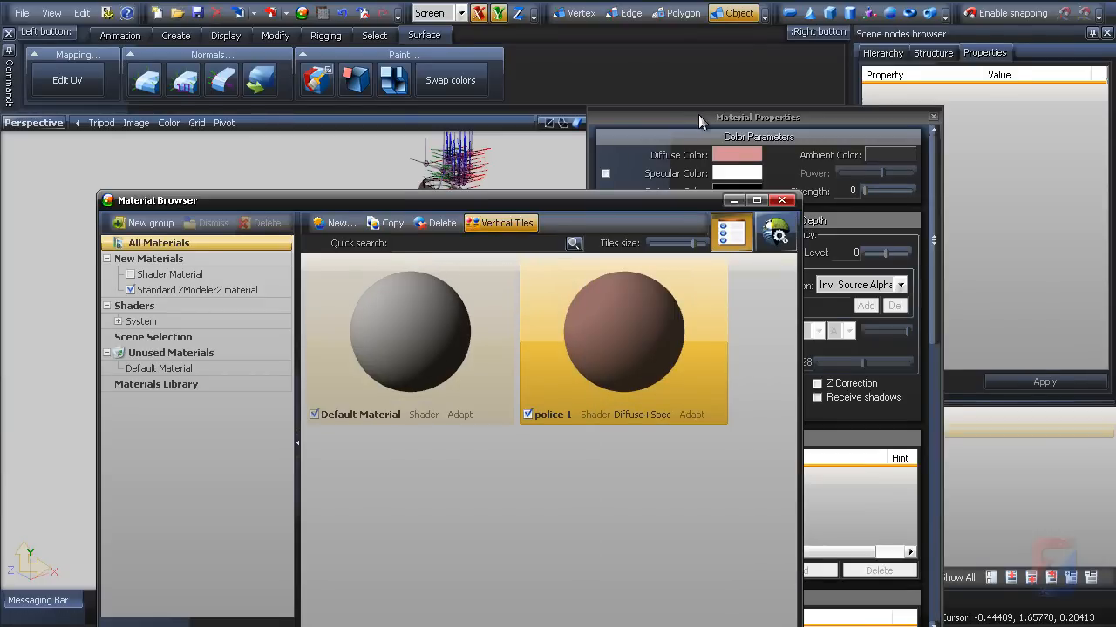
drag(698, 114, 615, 44)
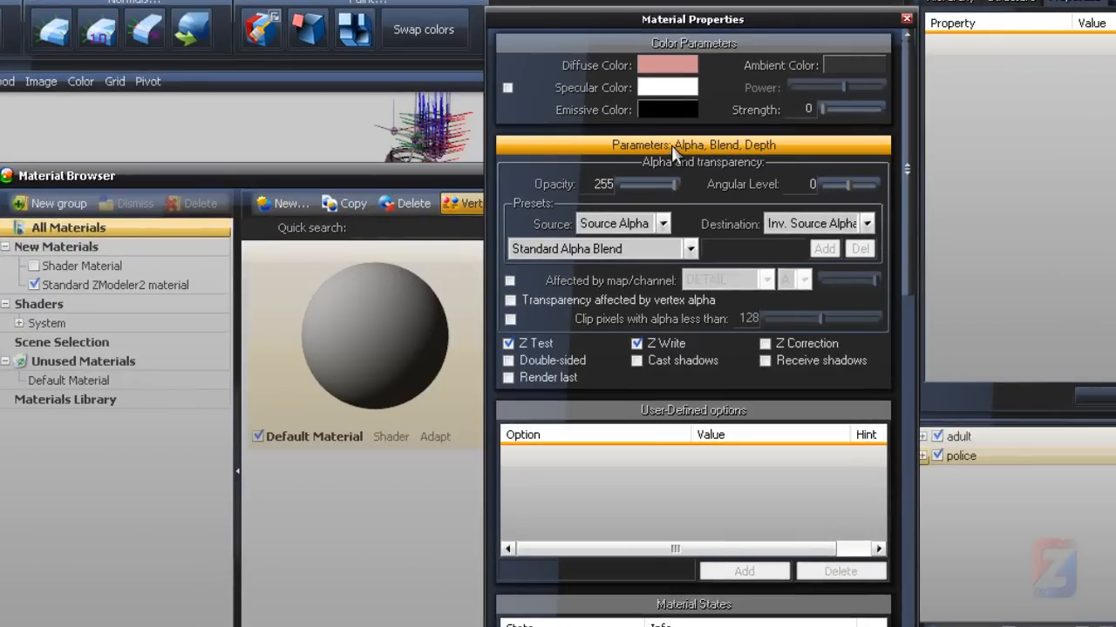
click(671, 145)
drag(665, 21, 707, 21)
Step: Enable the material's specular color and set it to a light peach of red 223, green 187, blue 170
click(549, 88)
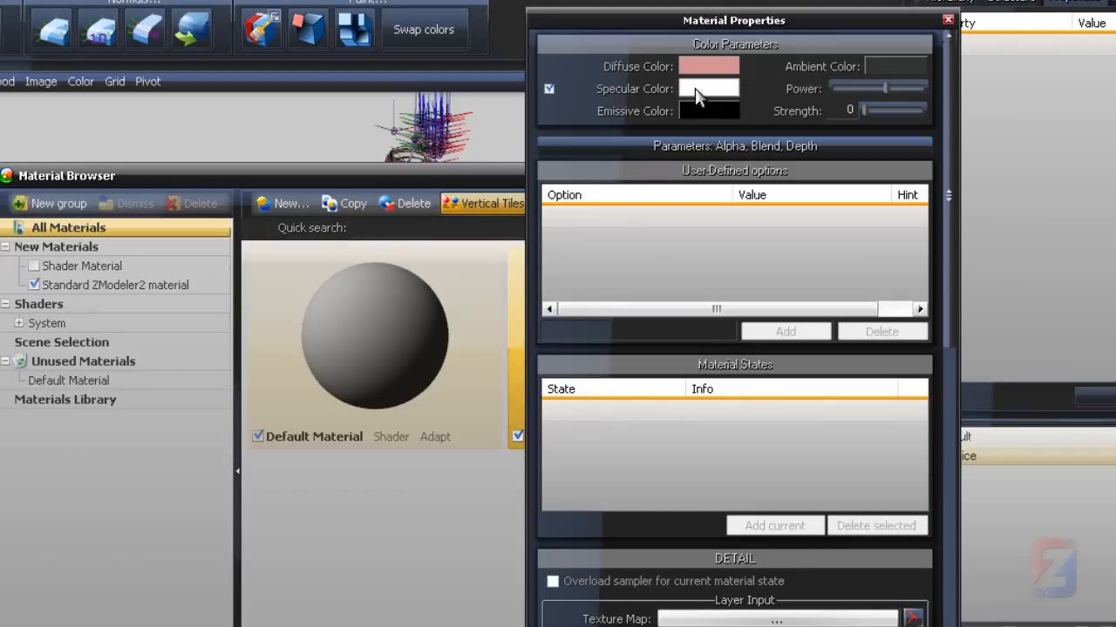
click(697, 91)
click(547, 269)
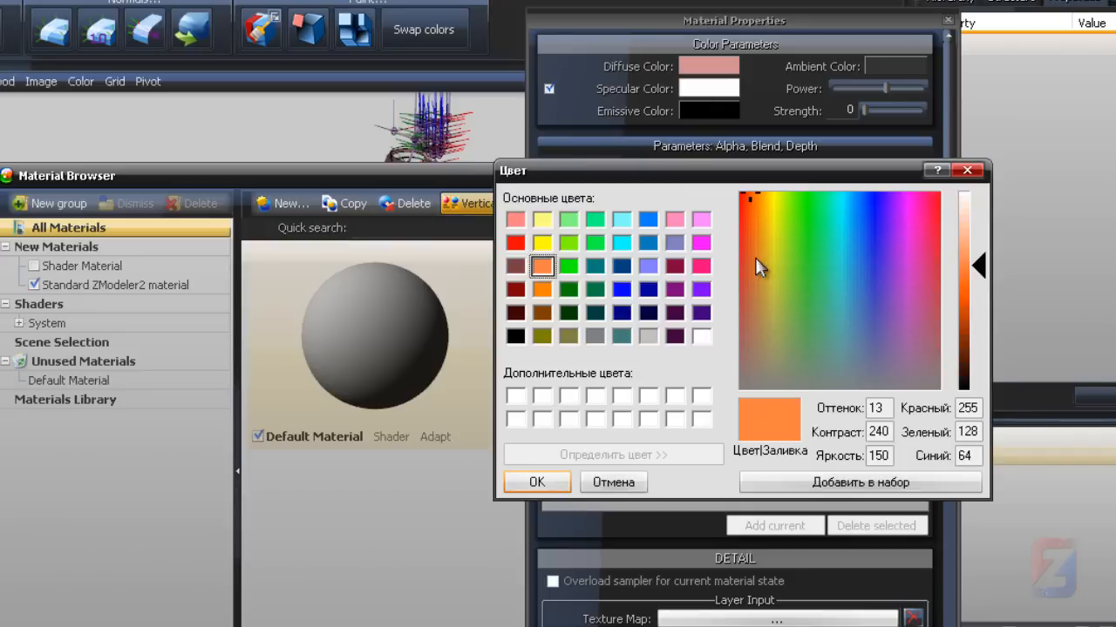
click(755, 311)
drag(974, 248, 974, 235)
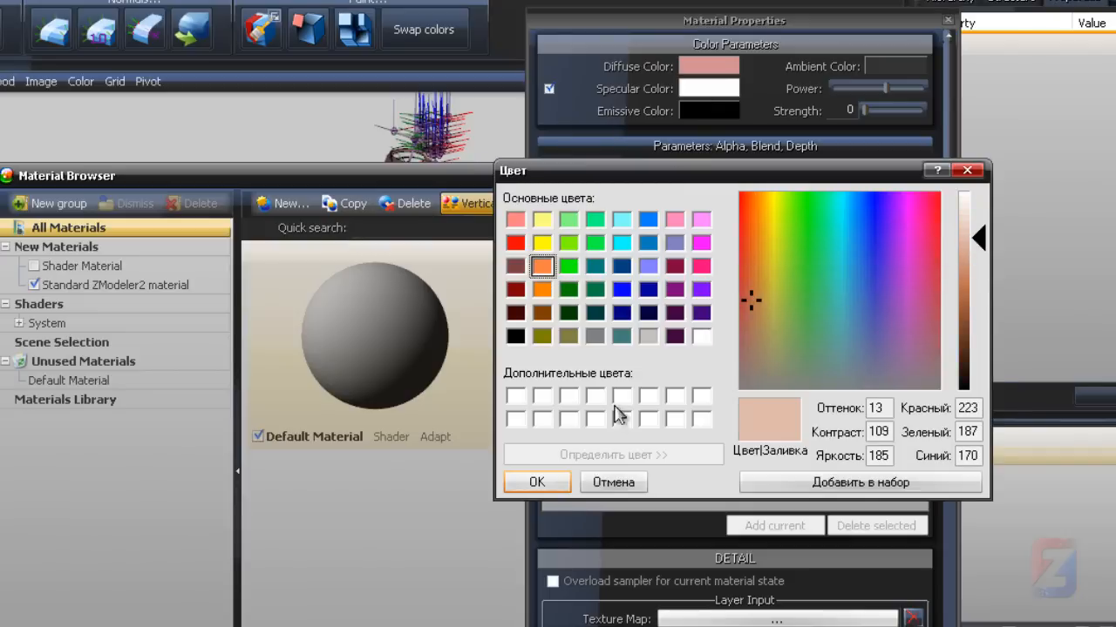
click(539, 484)
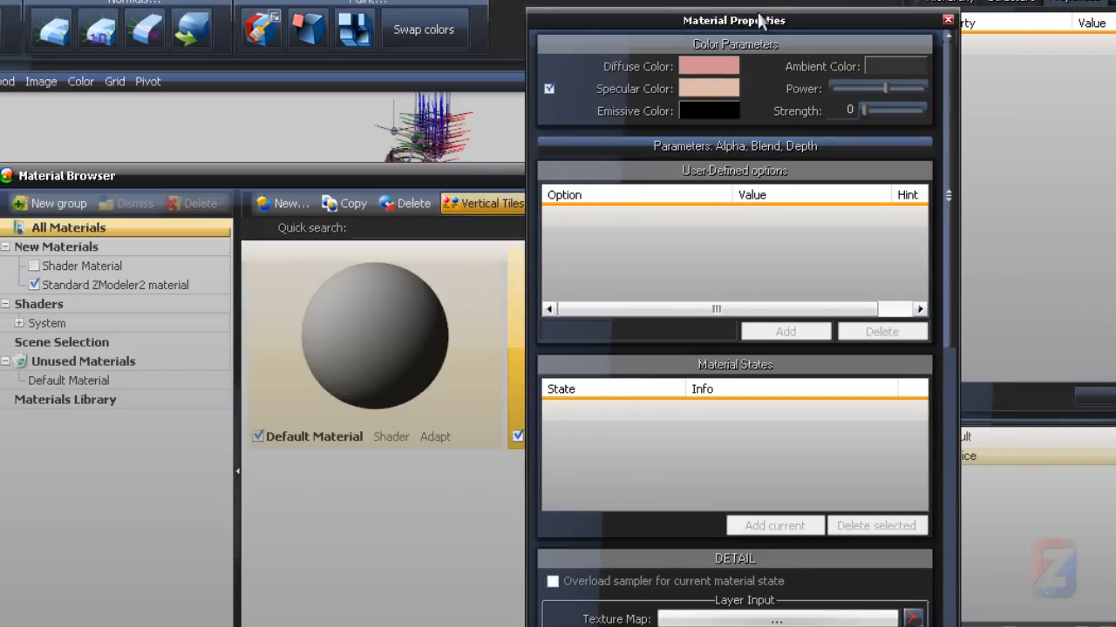
Step: Try different specular power levels on the police 1 material and leave the power near its minimum
drag(760, 22, 290, 42)
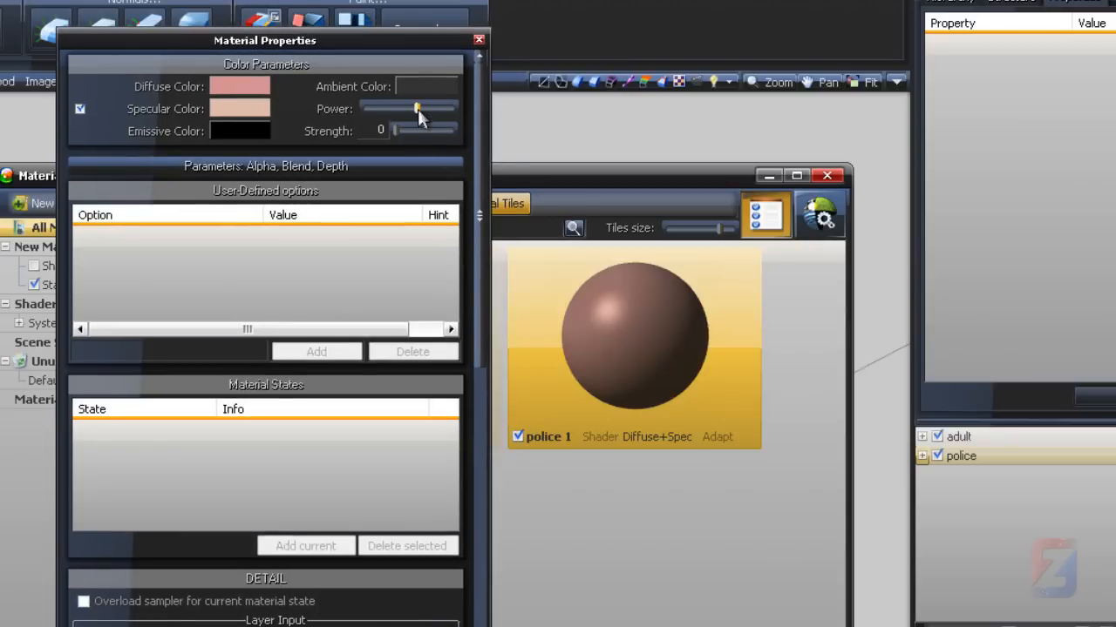
drag(418, 109, 445, 110)
drag(345, 123, 370, 119)
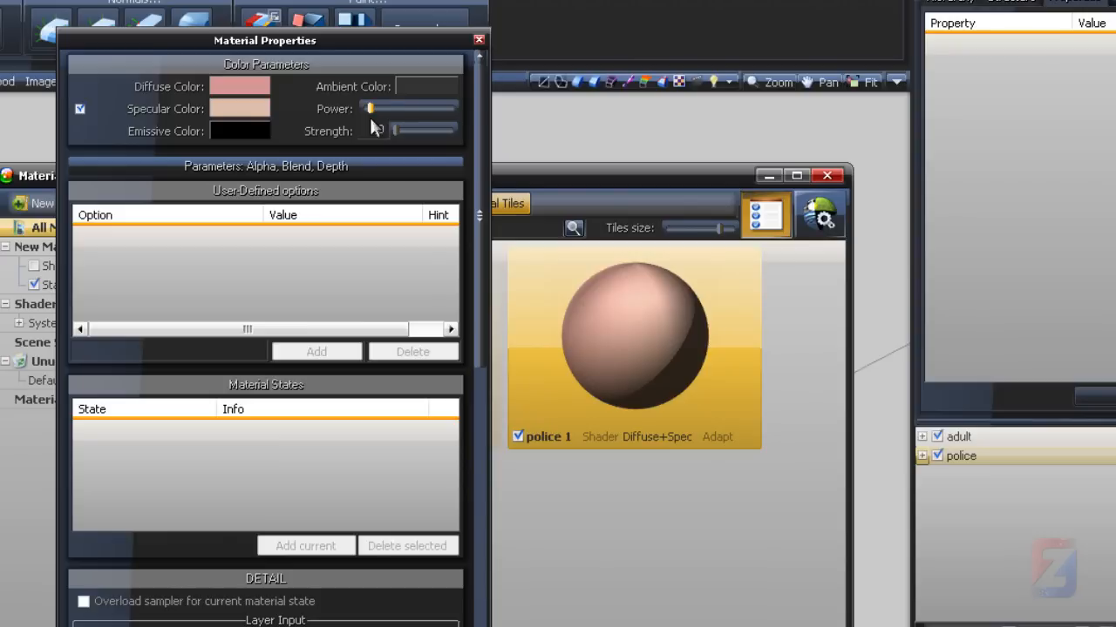
Step: Collapse the User-Defined options and Material States sections of the material properties to reach the DETAIL layer settings
drag(353, 35, 832, 35)
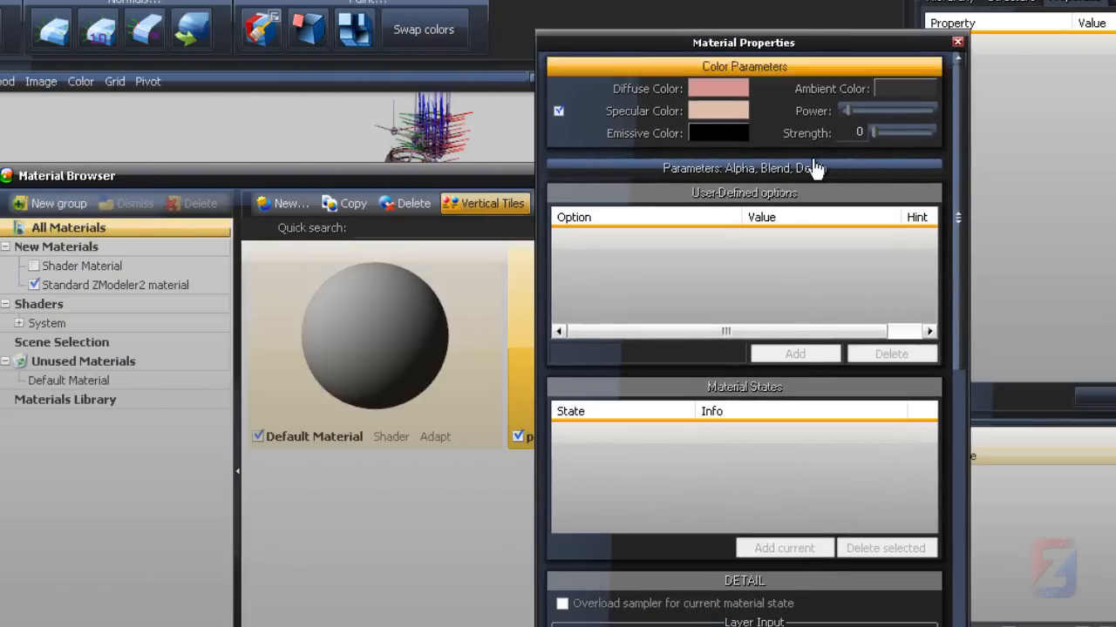
click(772, 194)
click(720, 218)
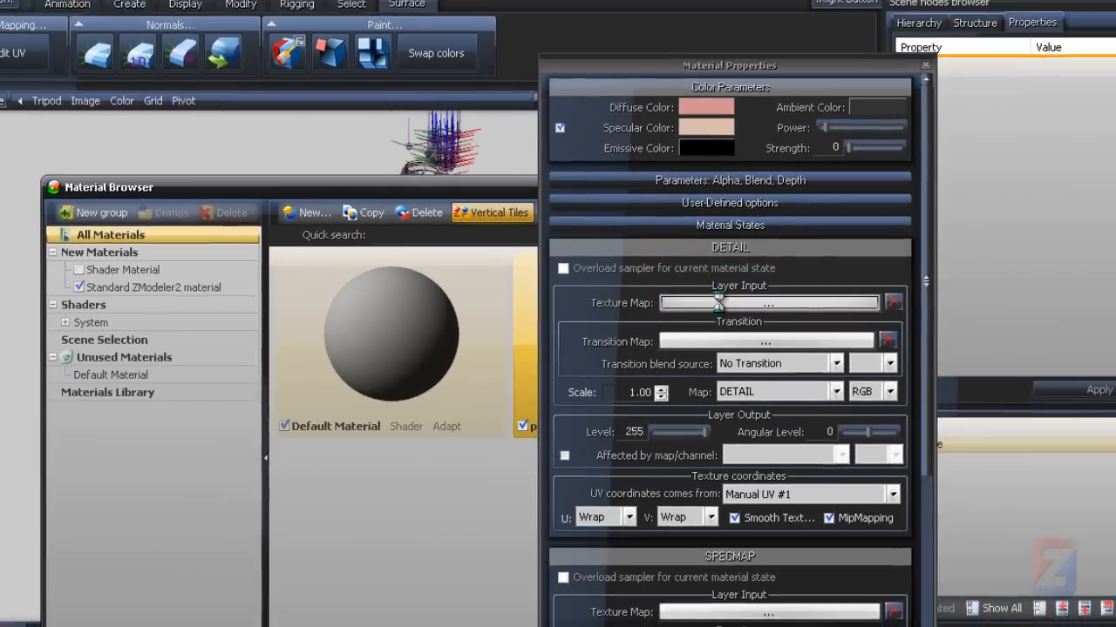
Step: Open the texture selection for the DETAIL layer's texture map and add policeDiff.dds from the Test folder
click(758, 303)
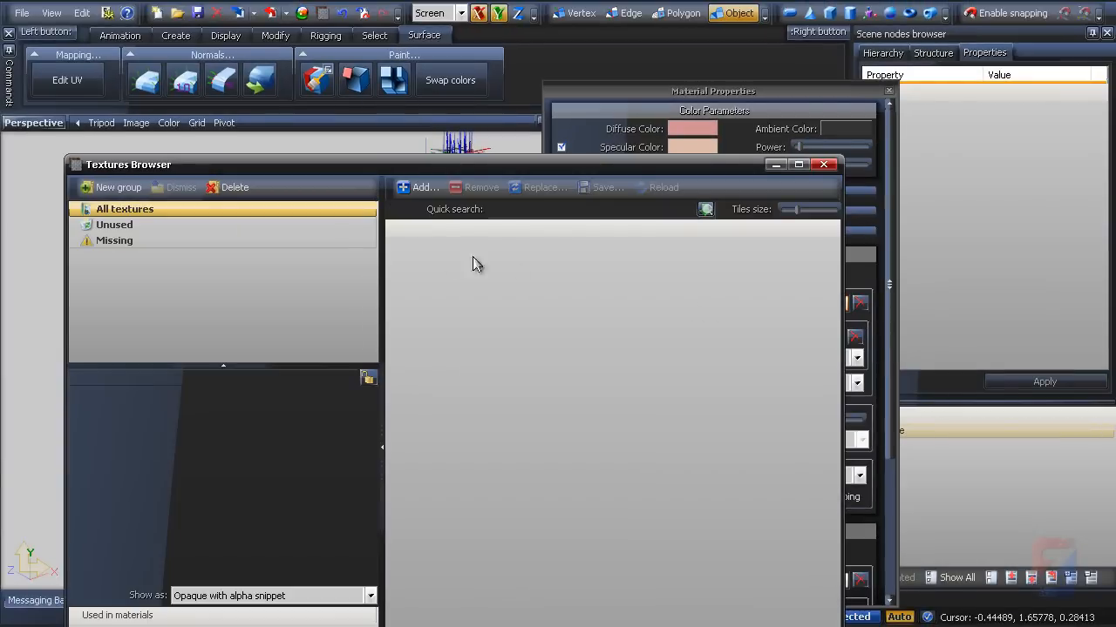
drag(383, 244, 334, 238)
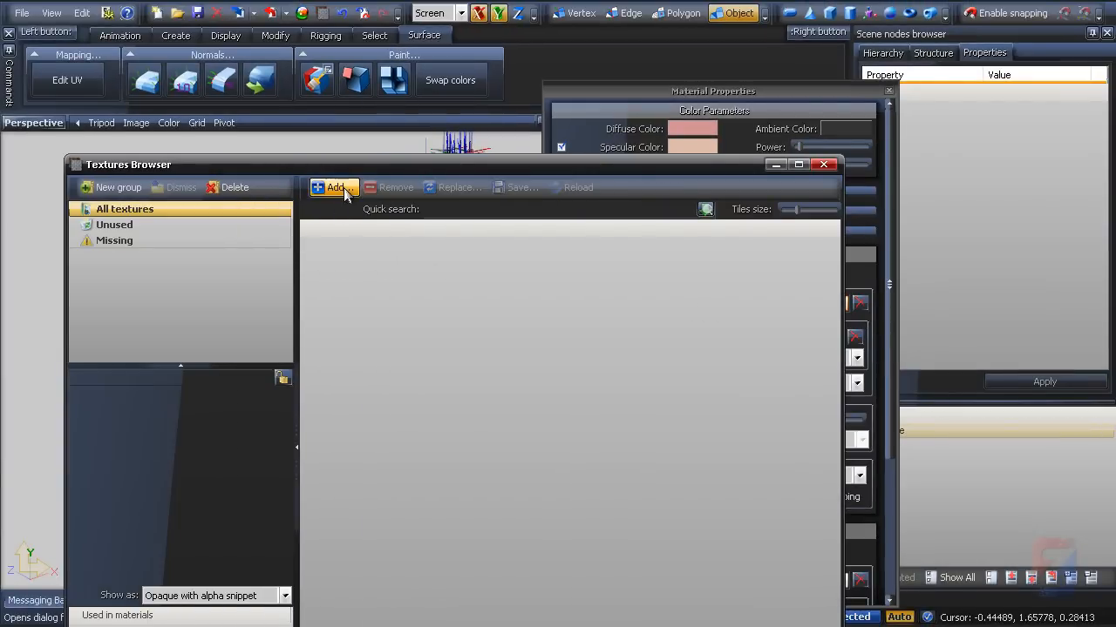
click(344, 189)
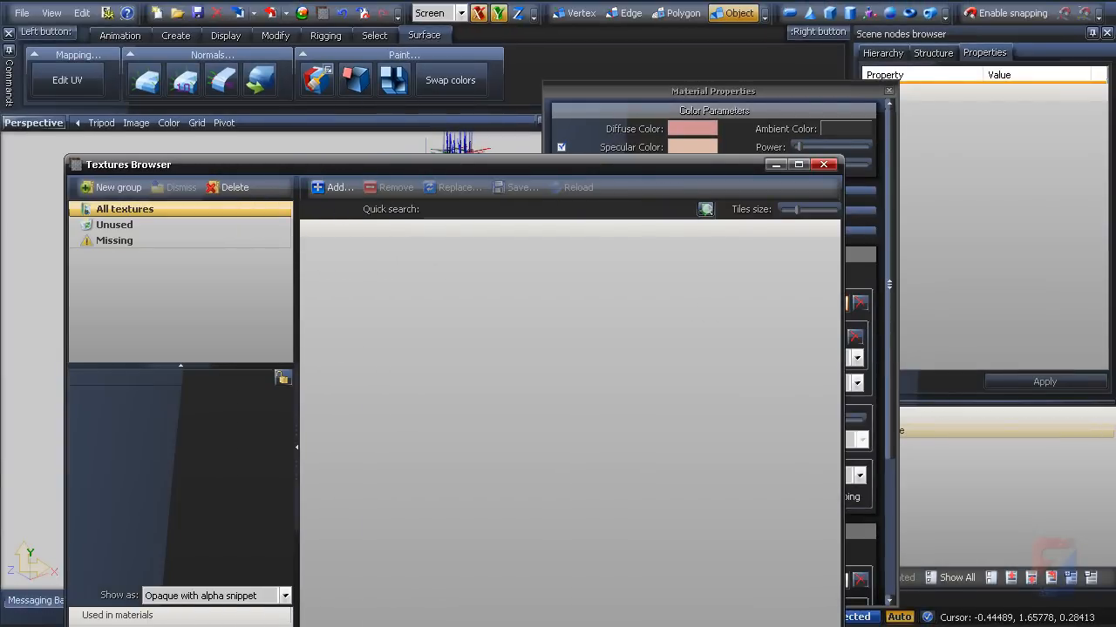
drag(334, 626, 334, 578)
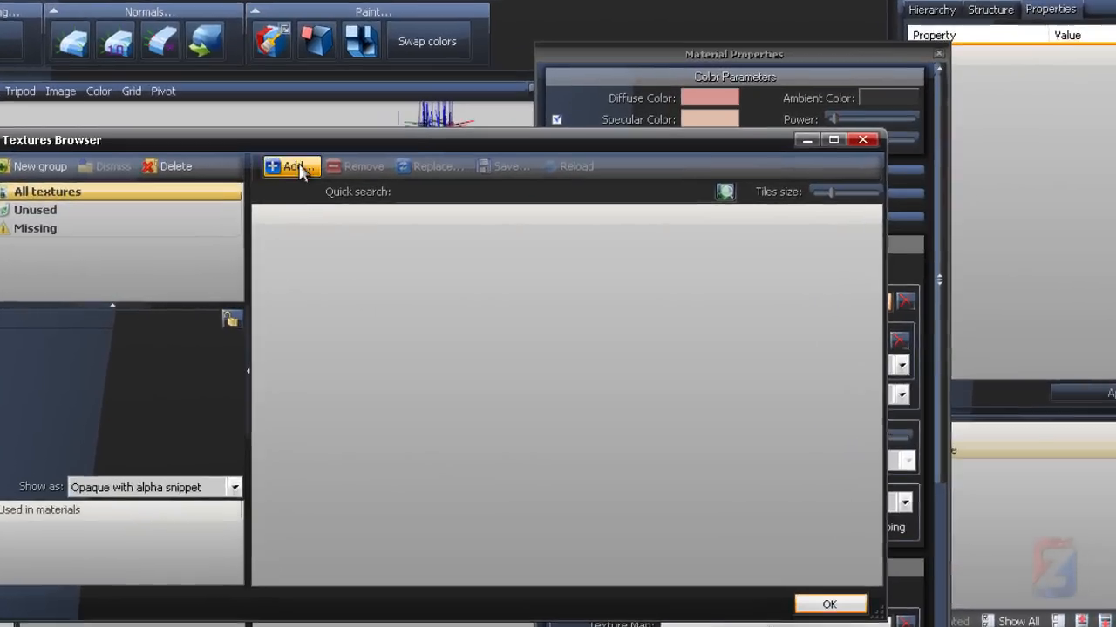
click(337, 187)
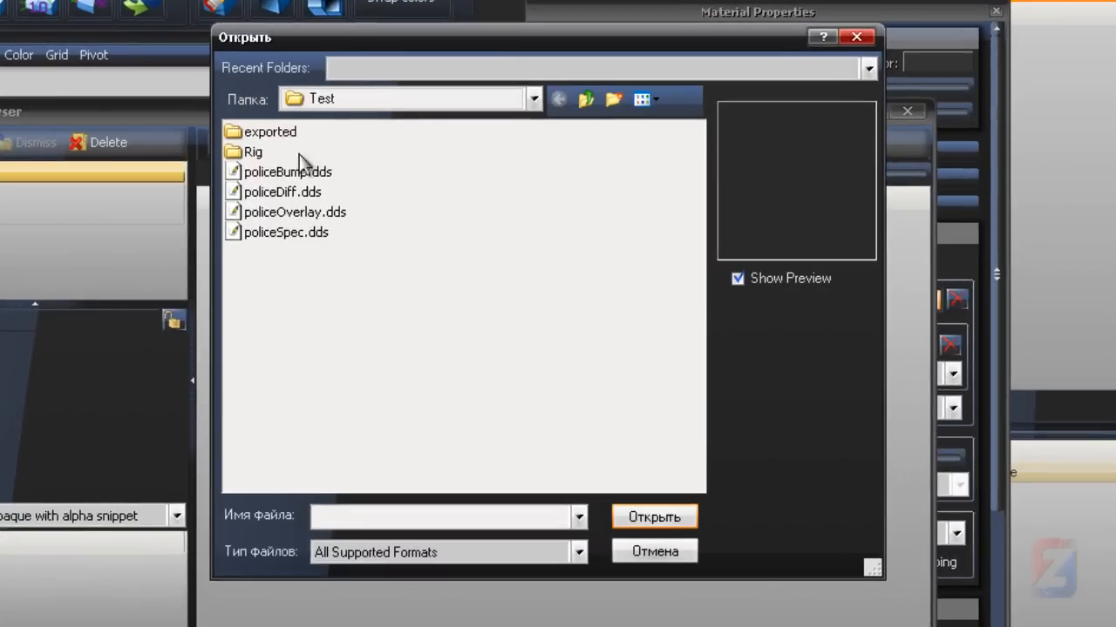
click(263, 196)
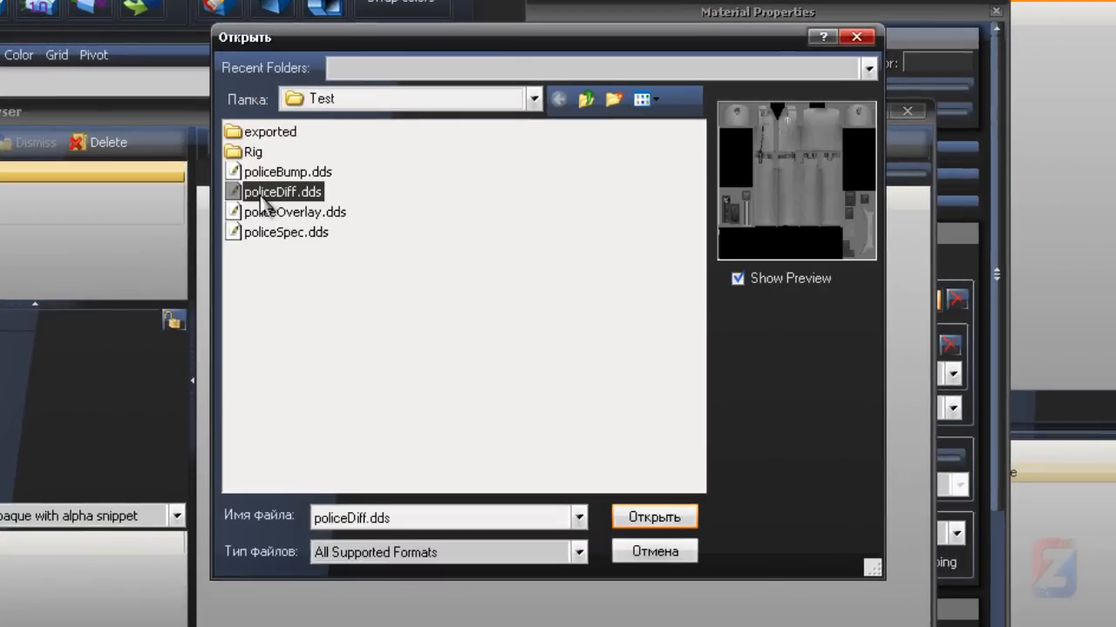
click(653, 518)
Step: Add policeSpec.dds from the Test folder to the loaded textures
click(242, 142)
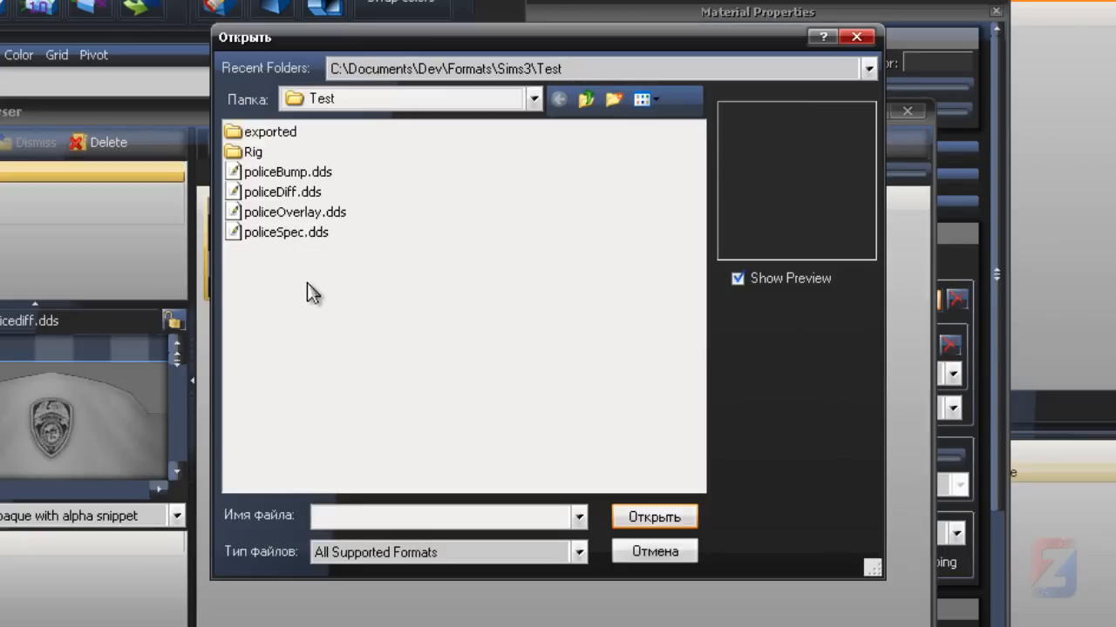
click(288, 234)
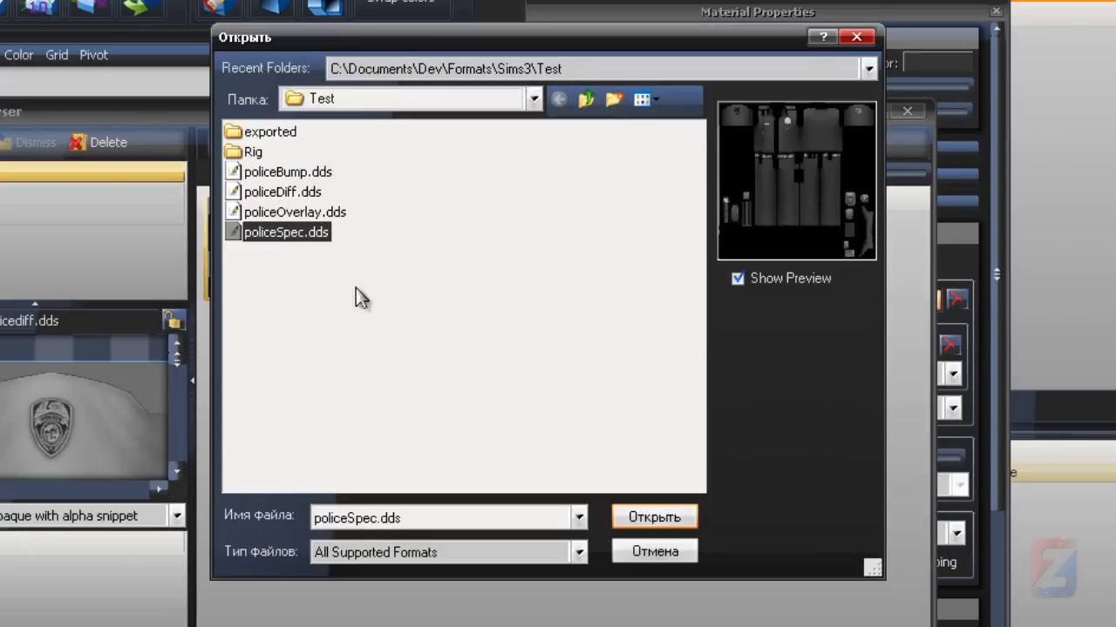
click(655, 518)
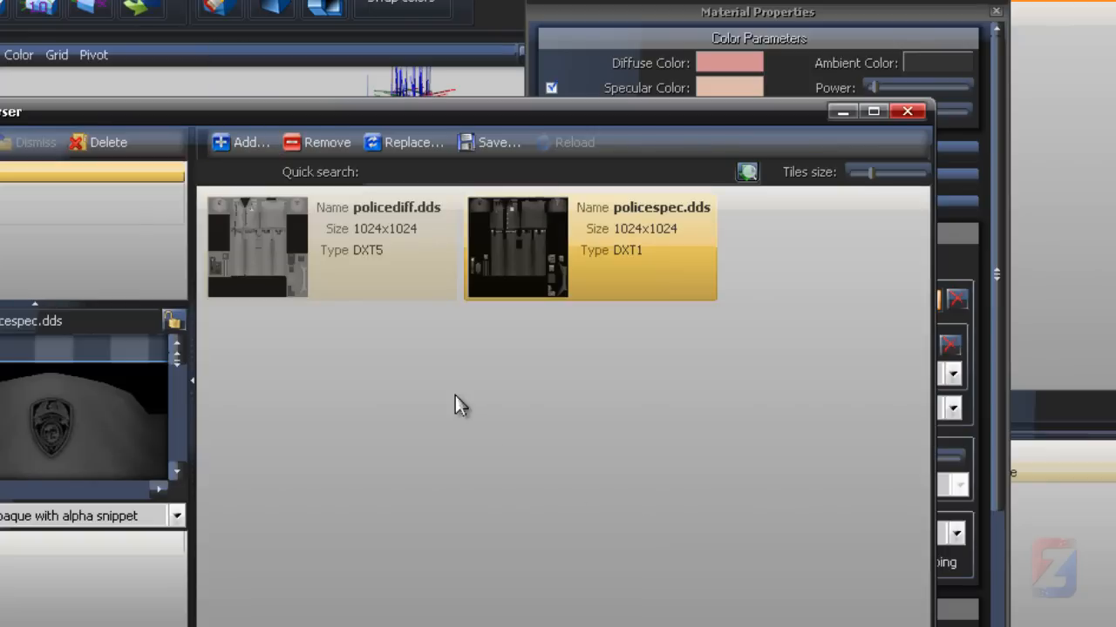
Step: Assign policediff.dds as the DETAIL layer's texture map
click(274, 270)
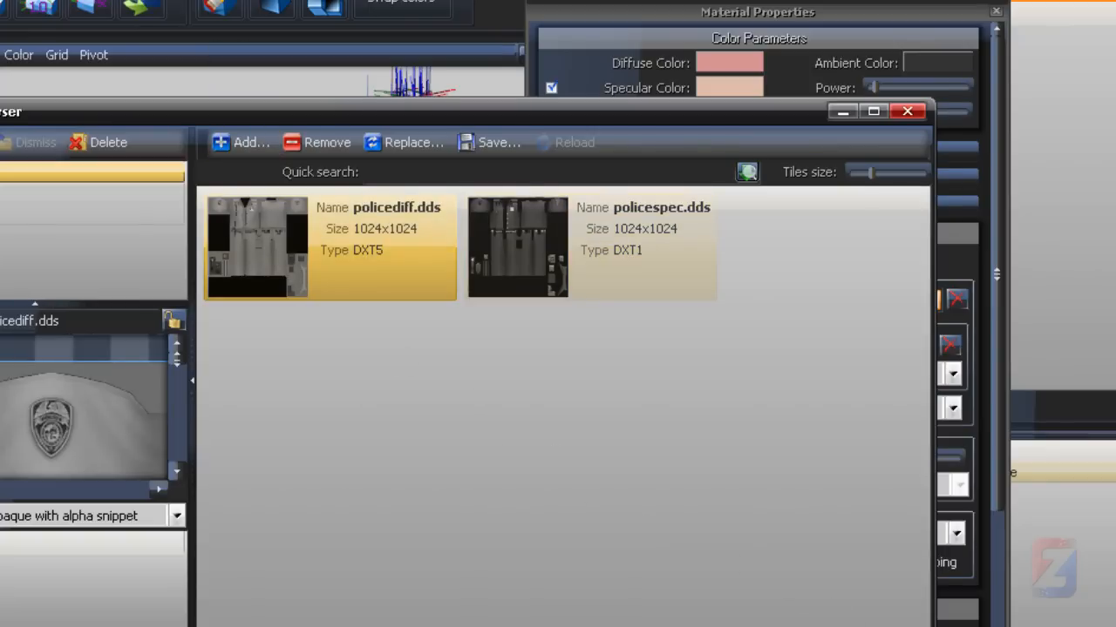
key(Return)
drag(434, 152, 45, 146)
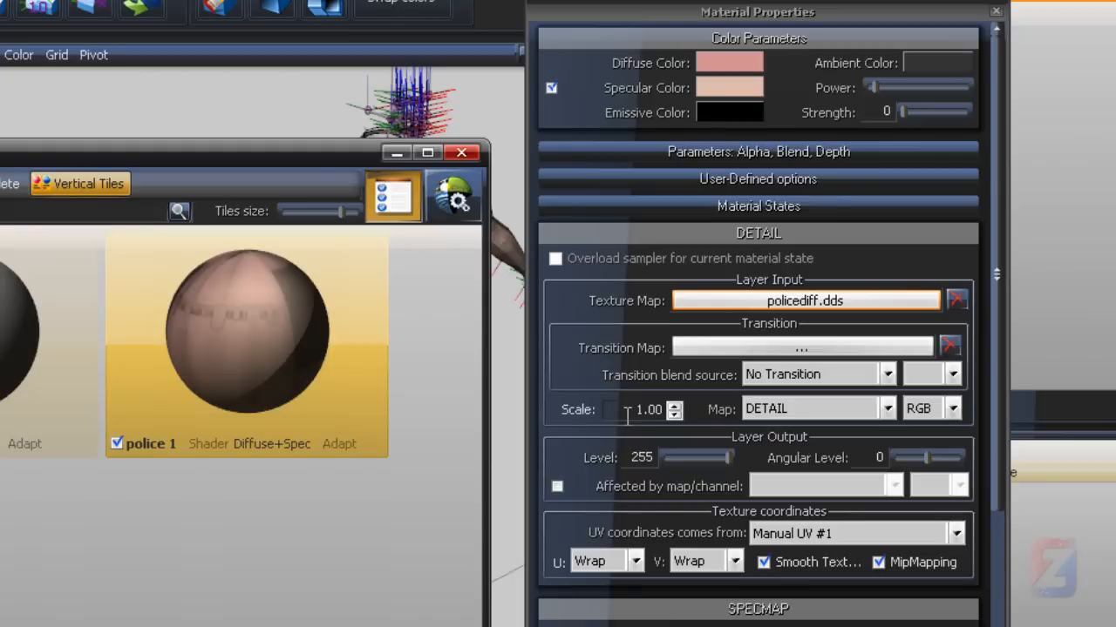
Step: Make the DETAIL layer's output affected by the A channel of the DETAIL map
click(556, 486)
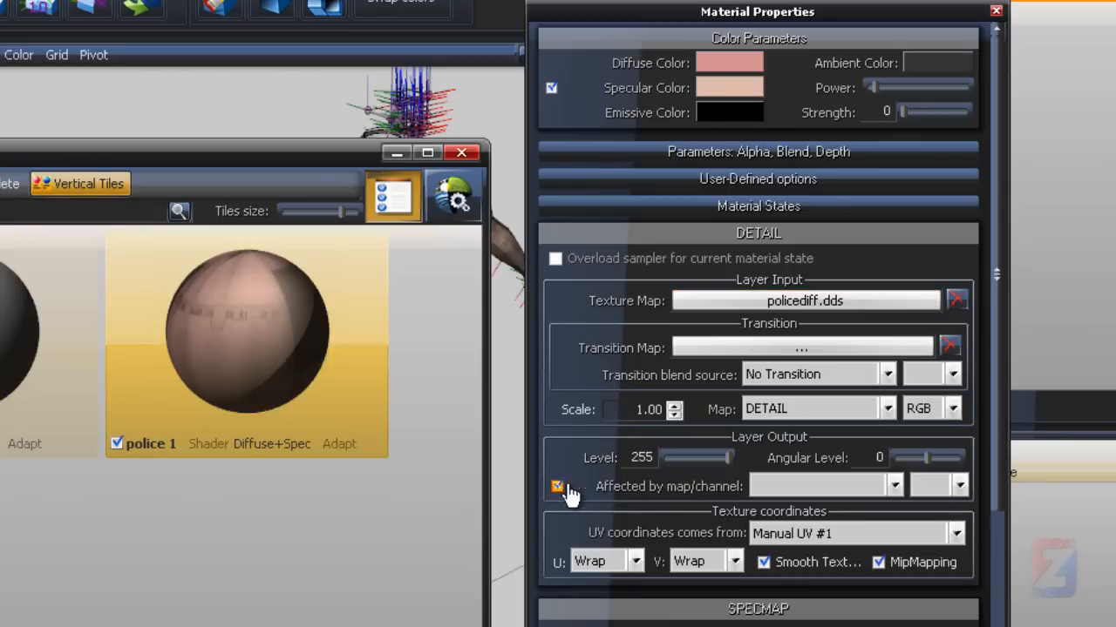
click(769, 488)
click(776, 520)
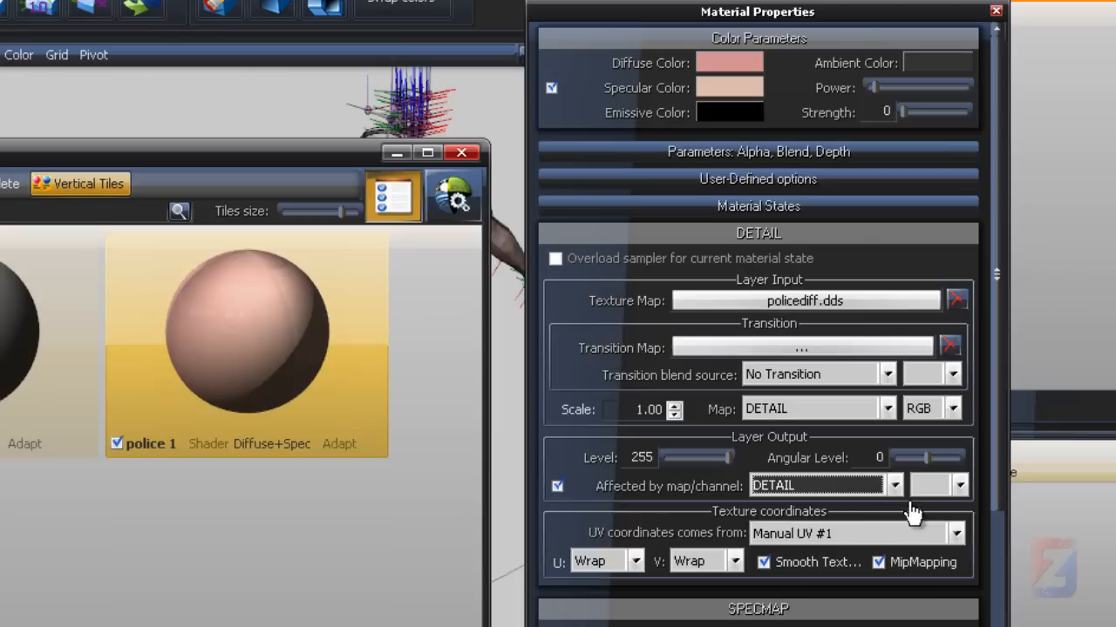
click(931, 488)
click(927, 555)
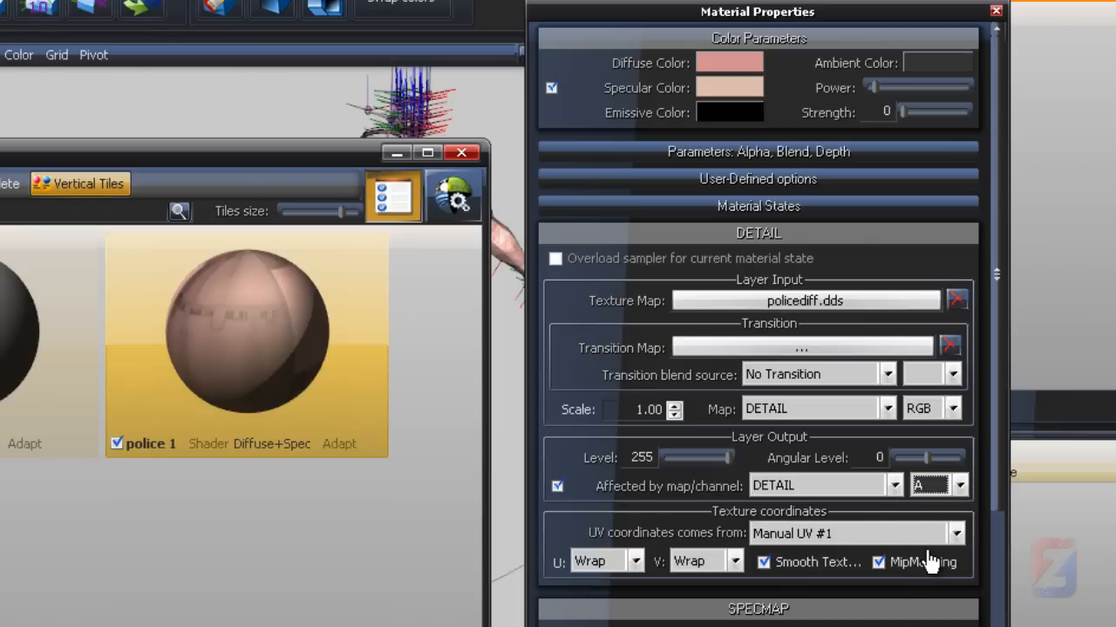
Step: Collapse the DETAIL section, load w_glow.tga from the Textures folder as the SPECMAP texture map and set its map channel to R
click(723, 234)
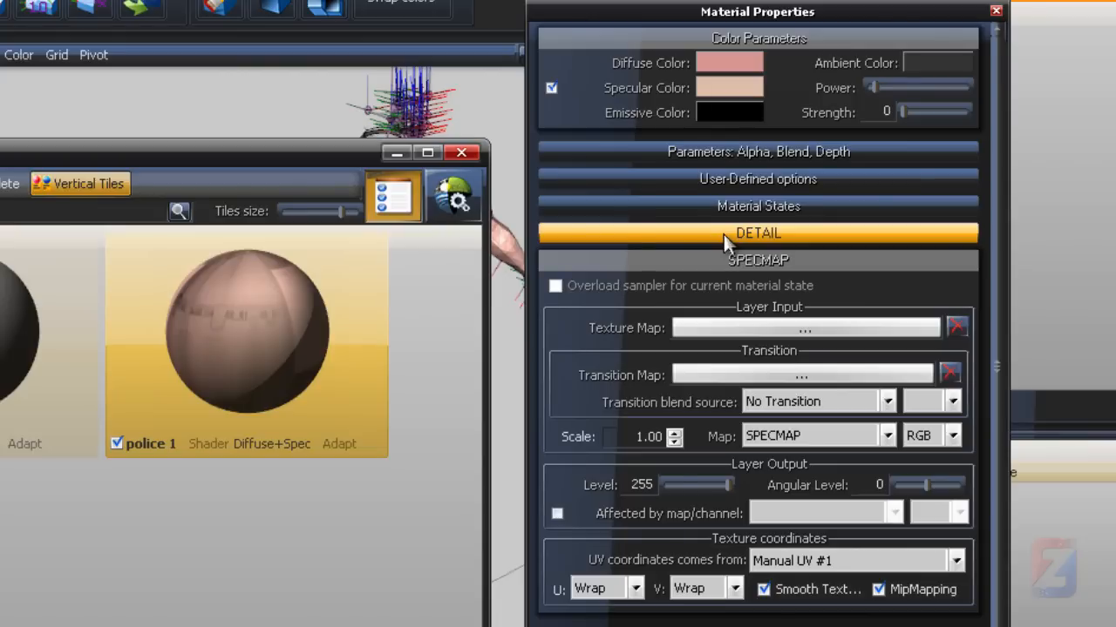
click(784, 329)
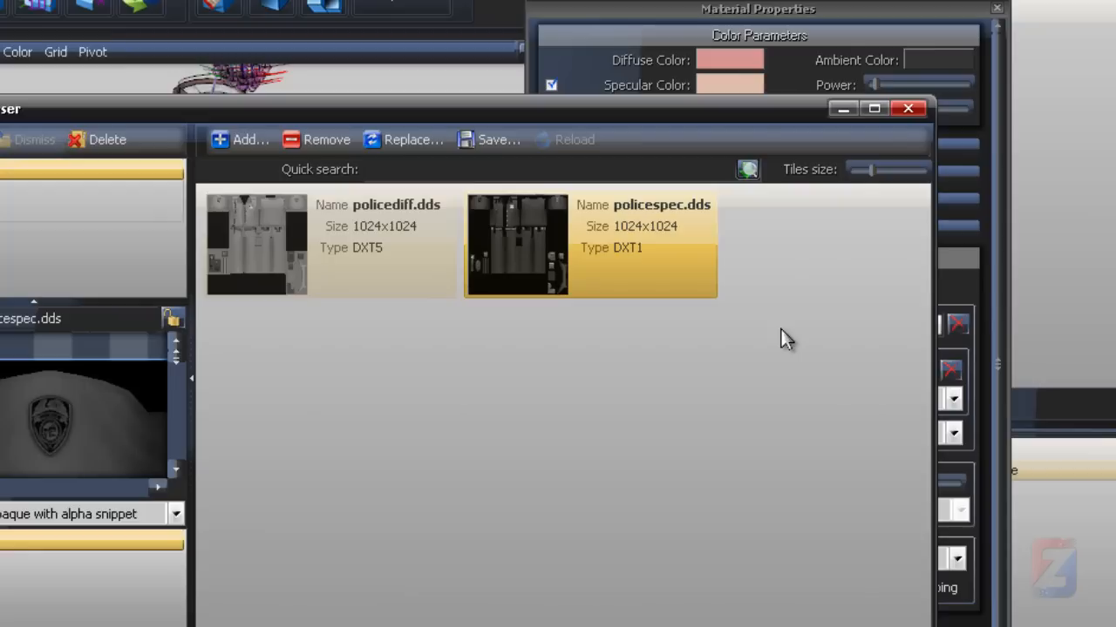
click(239, 142)
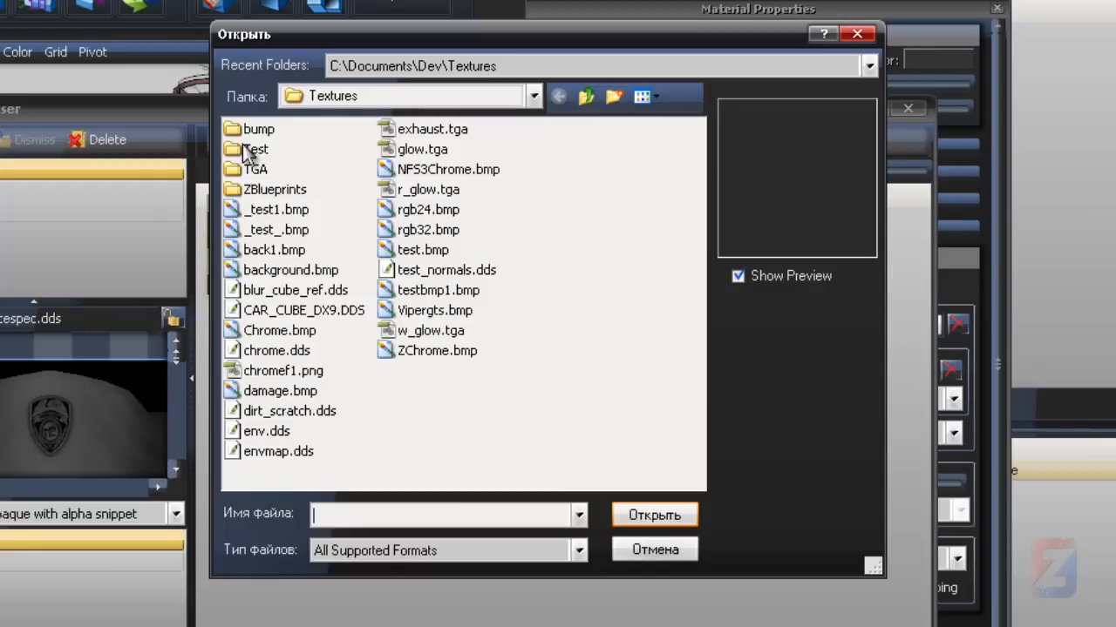
click(415, 331)
click(663, 521)
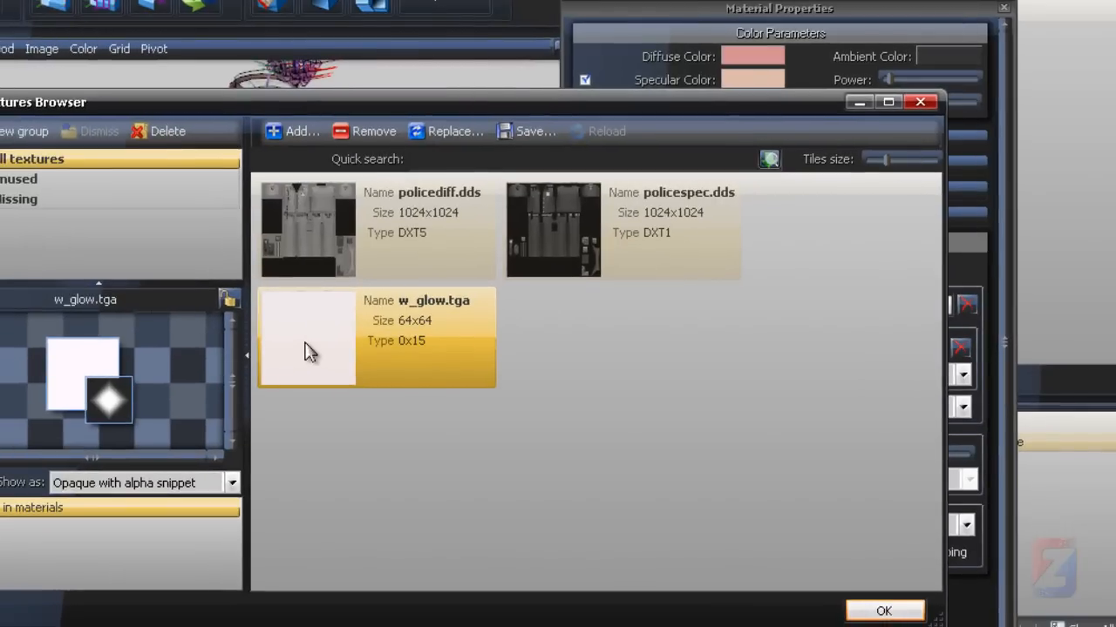
click(882, 610)
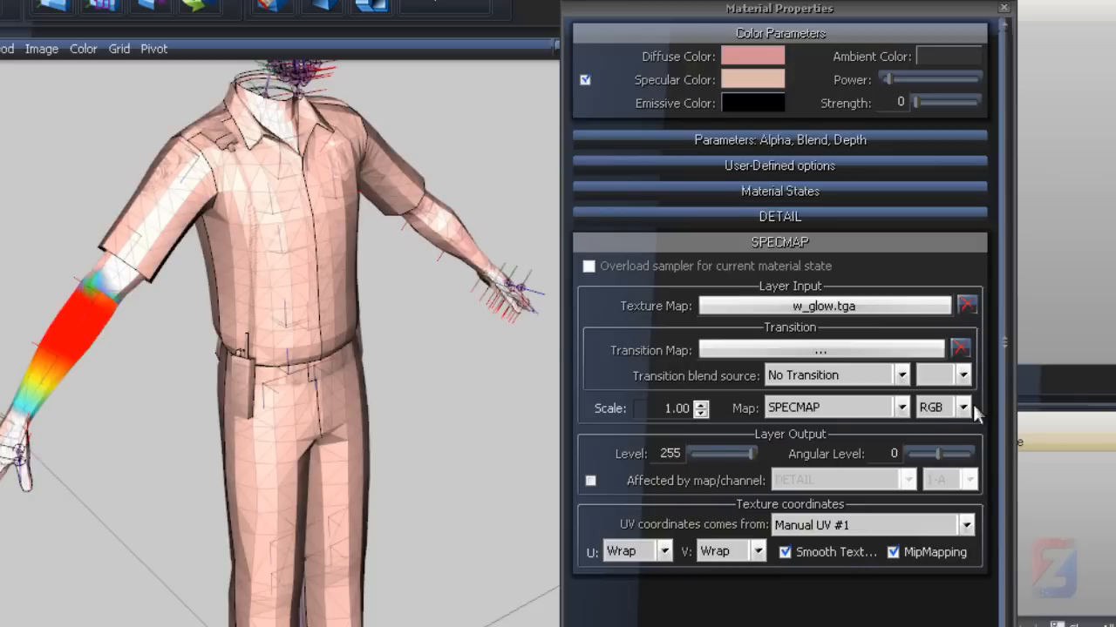
click(941, 408)
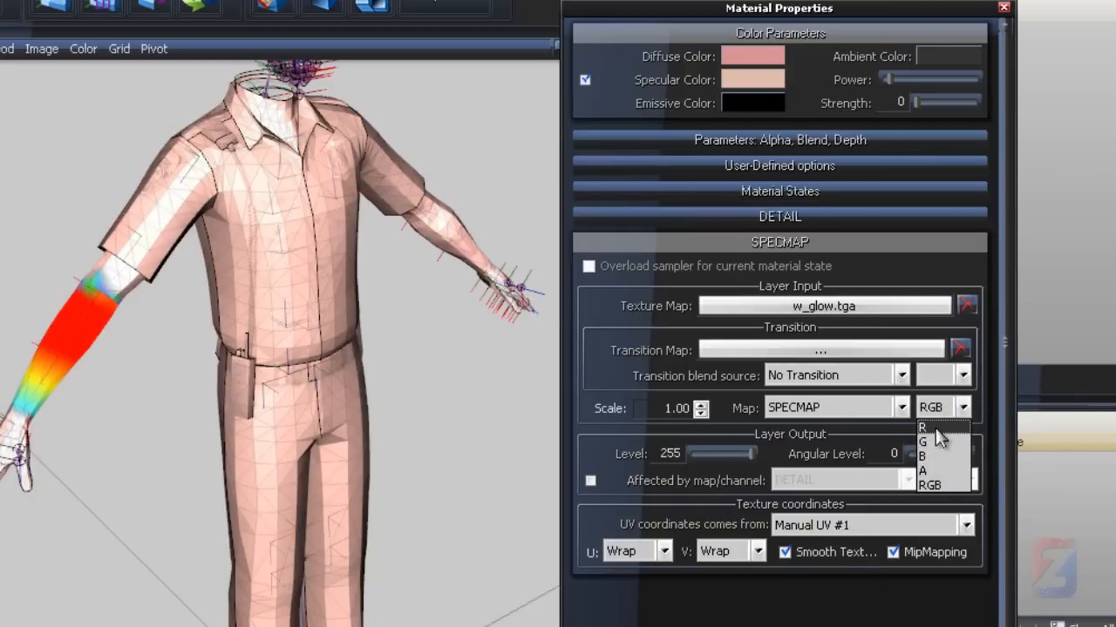
click(931, 427)
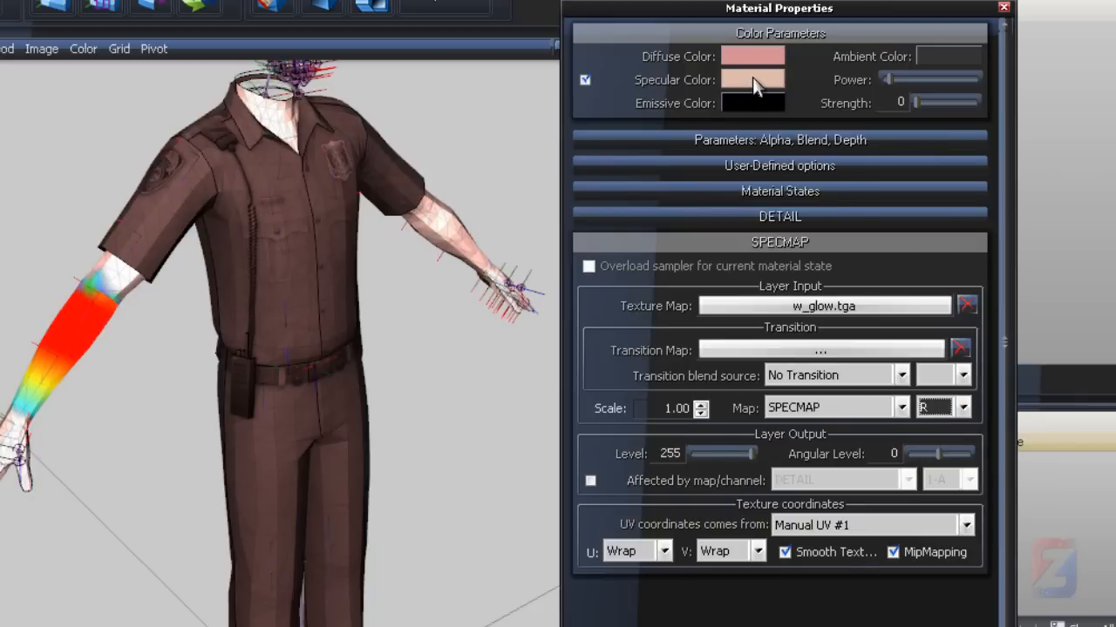
Step: Set the material's specular color to a dark orange of red 159, green 80, blue 0
click(752, 76)
click(578, 290)
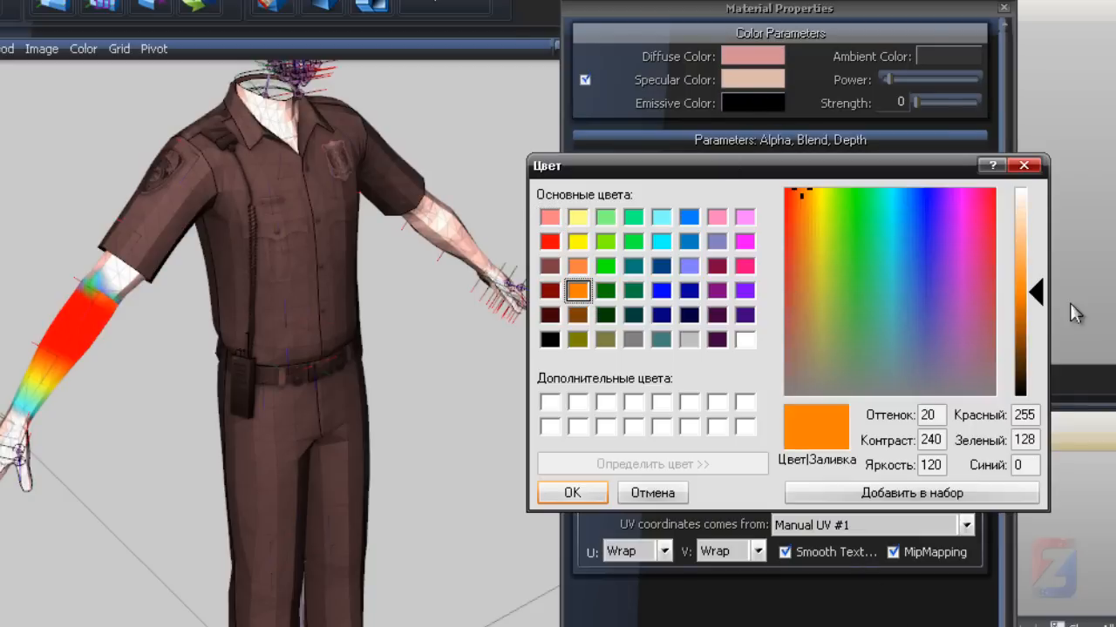
drag(1034, 307, 1034, 331)
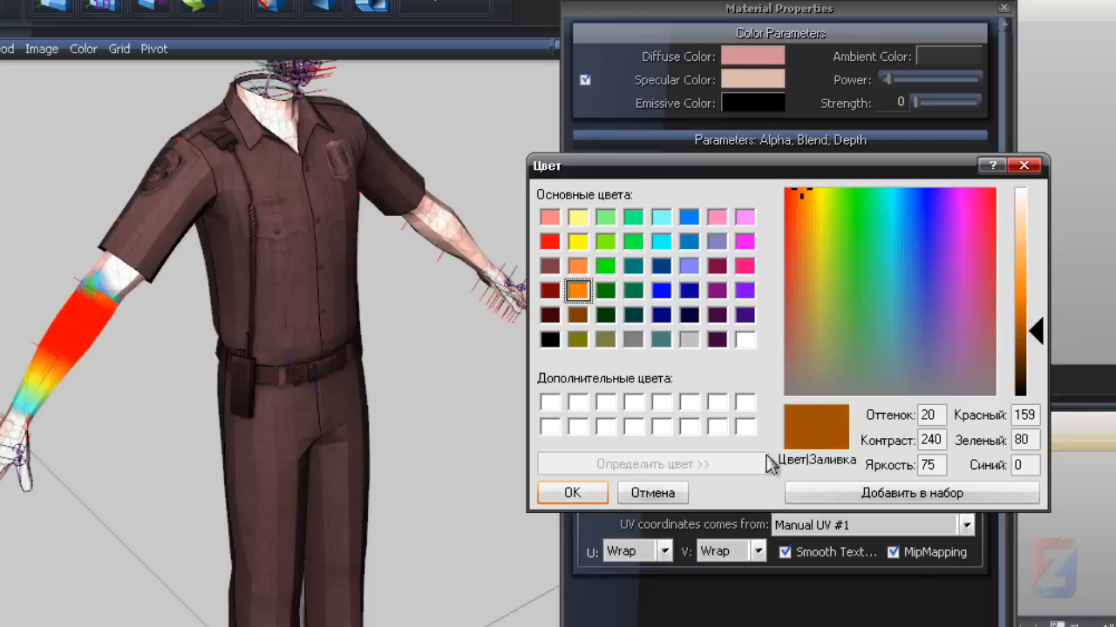
click(572, 493)
Step: Set the material's diffuse color to a light blue of red 171, green 198, blue 222 and close the material properties
click(757, 57)
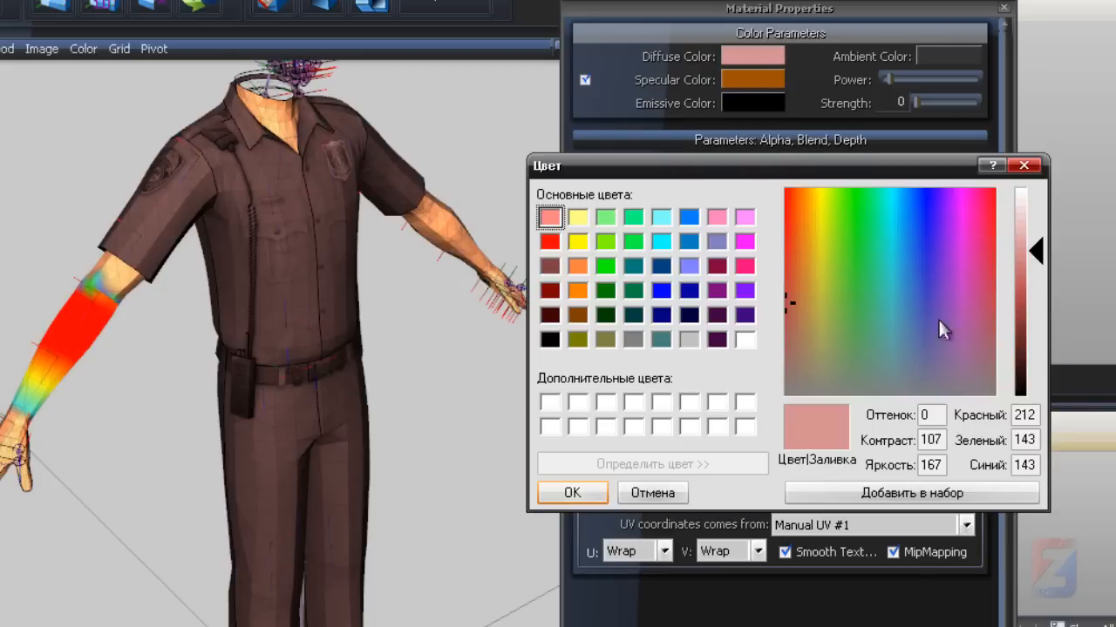
mouse_move(908, 296)
mouse_down()
mouse_move(902, 317)
mouse_move(906, 301)
mouse_up()
click(1034, 235)
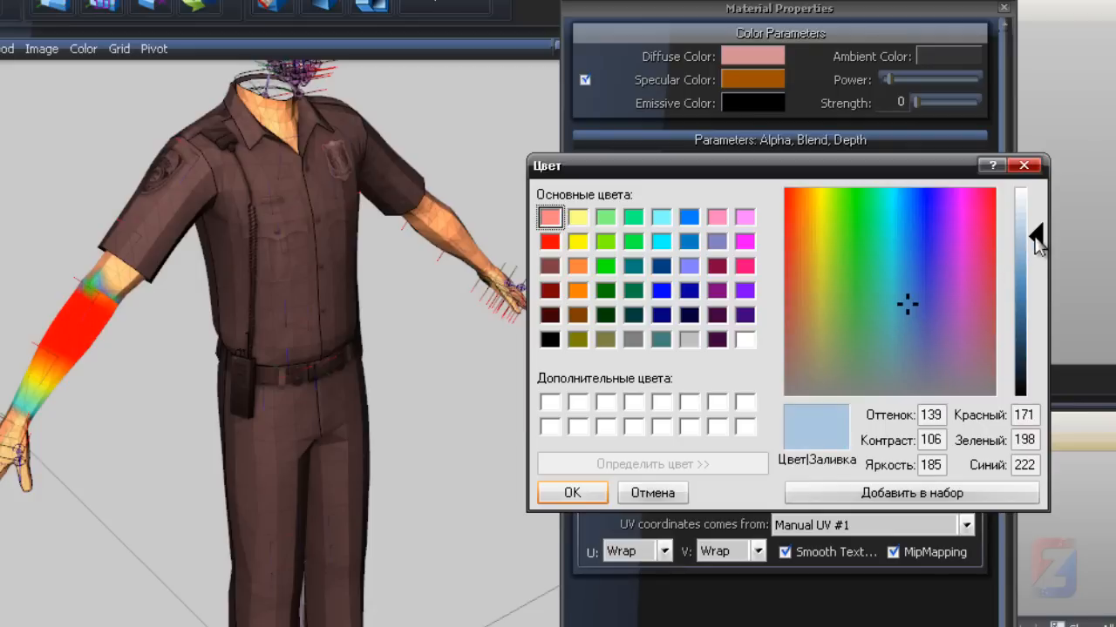
click(569, 493)
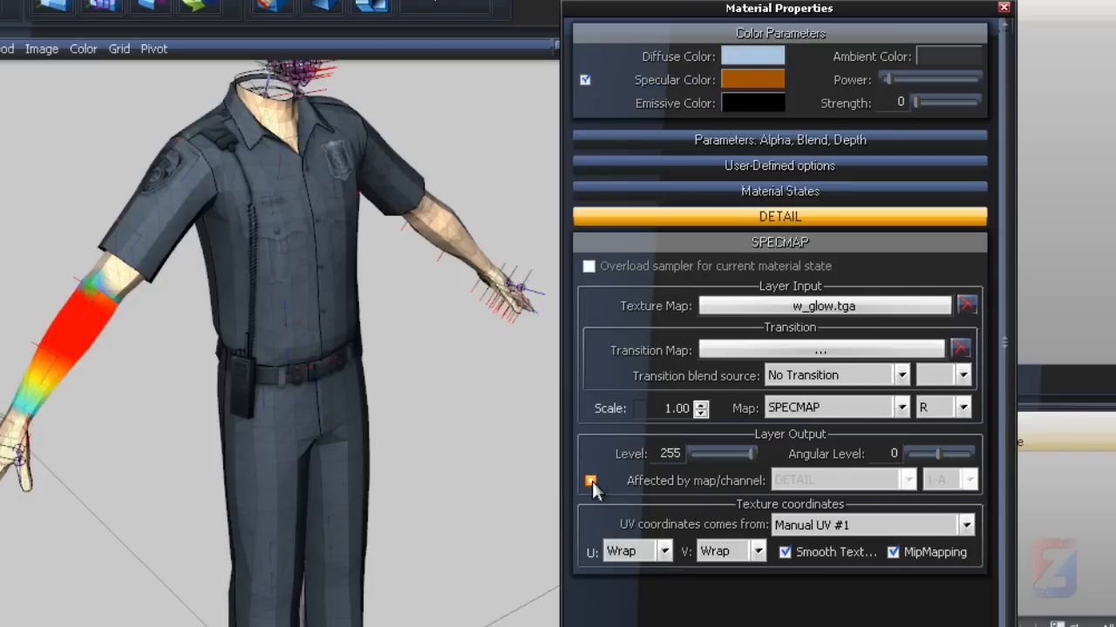
middle_drag(448, 371, 471, 366)
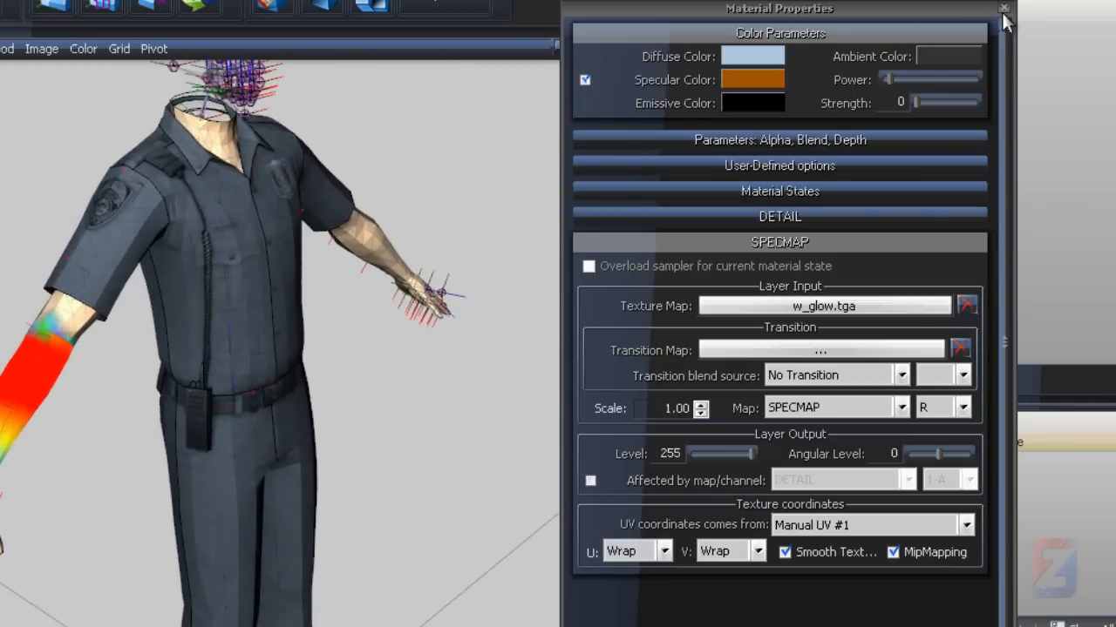
click(1004, 11)
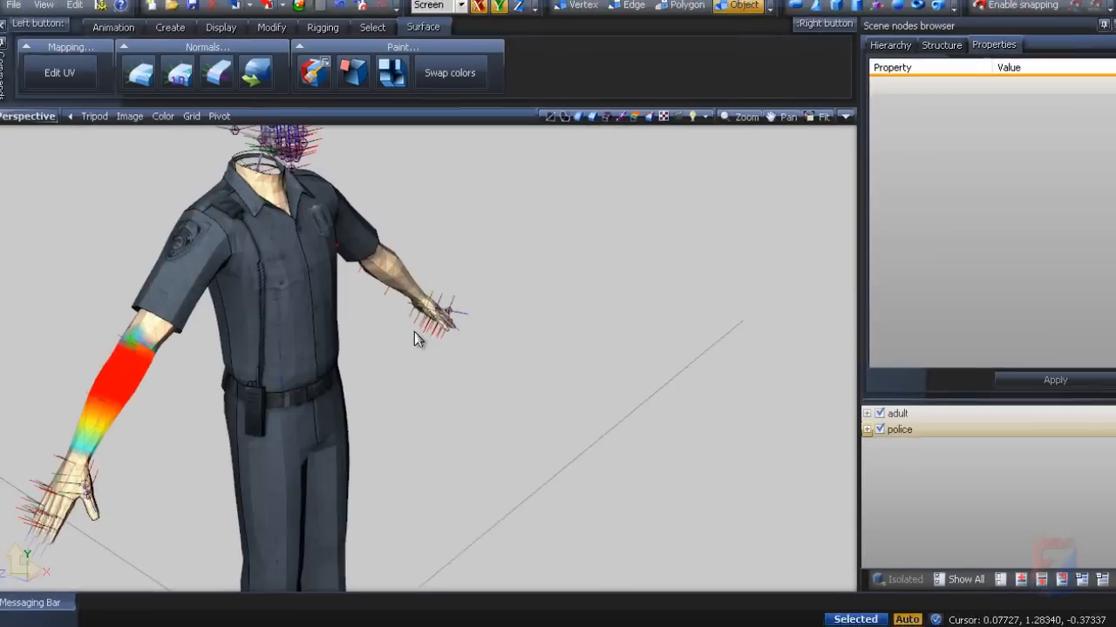
Step: Hide the adult skeleton node in the scene so only the police model is displayed
middle_drag(414, 331, 682, 211)
click(876, 415)
scroll(534, 309, up, 3)
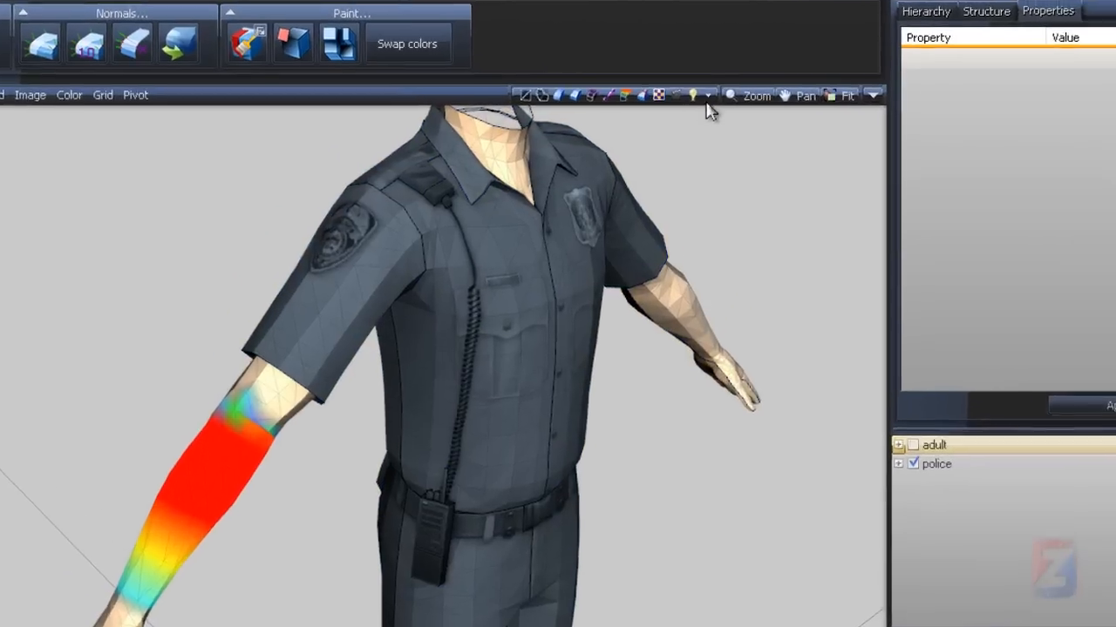
Step: Turn off flat shaded display in the perspective view and look over the smoothly shaded police outfit
click(701, 121)
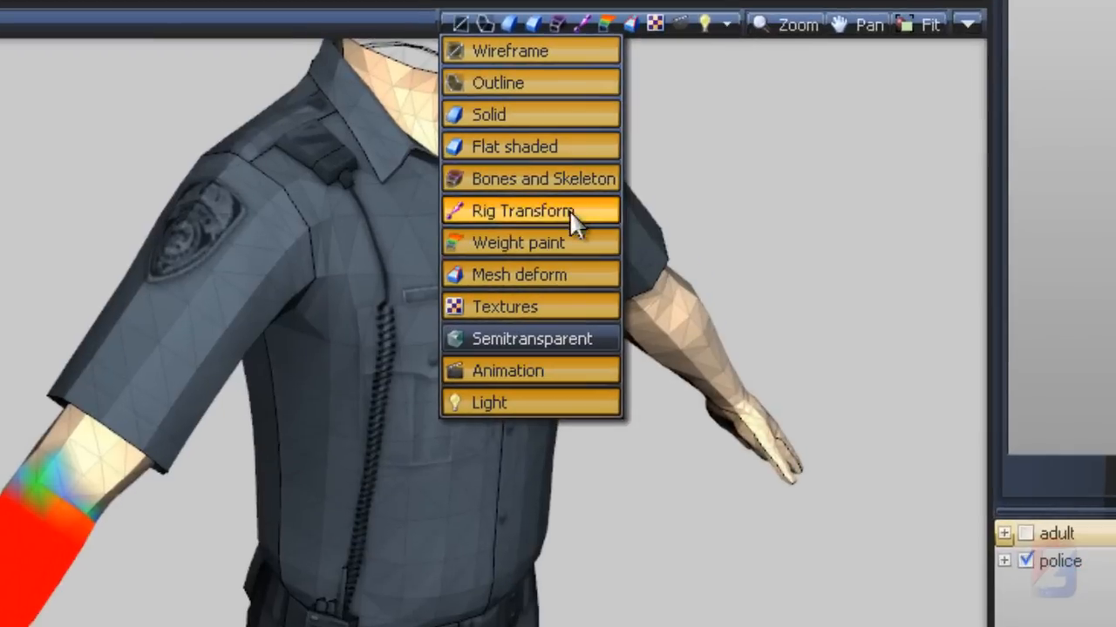
click(494, 144)
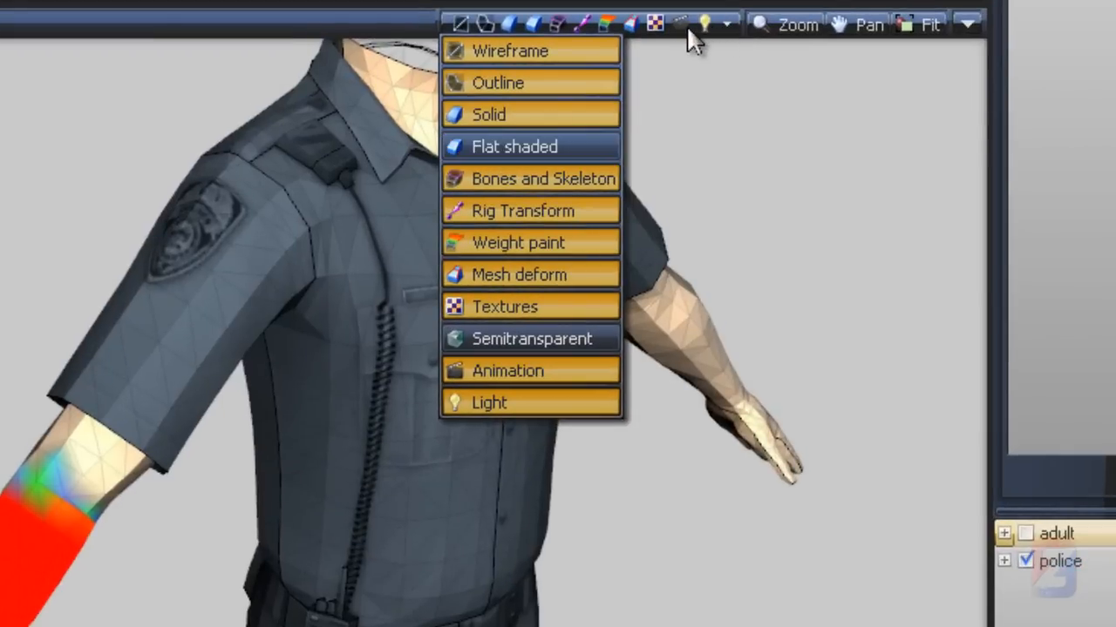
click(725, 24)
middle_drag(680, 319, 724, 284)
scroll(725, 284, down, 2)
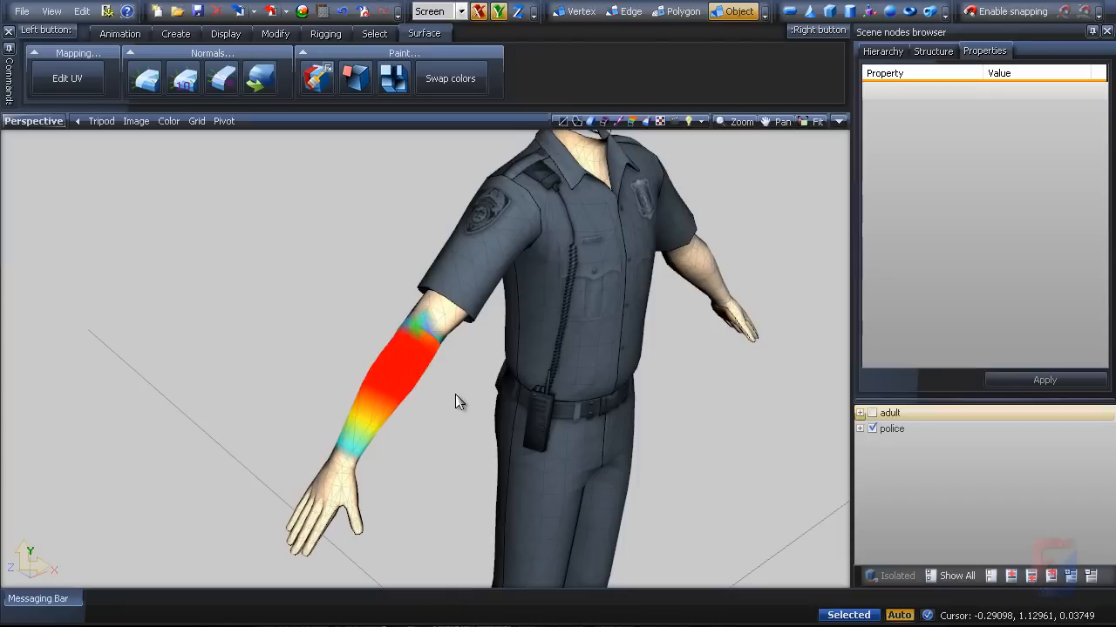
middle_drag(429, 415, 351, 398)
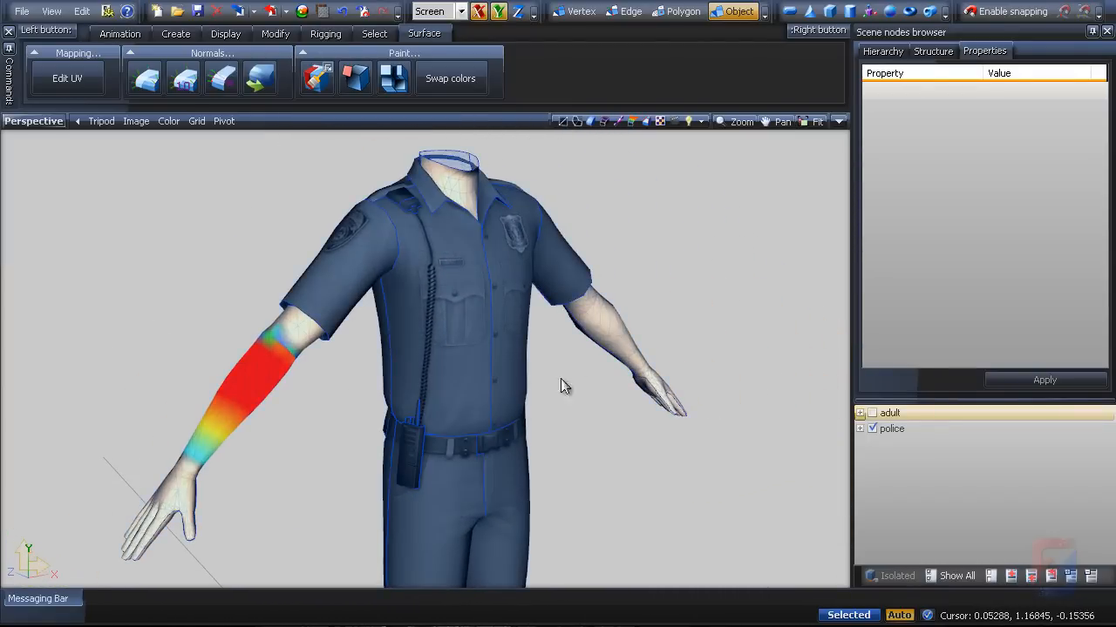
Step: Expand the police node, show its group_thin&fat mesh and hide group_base&fit
click(859, 429)
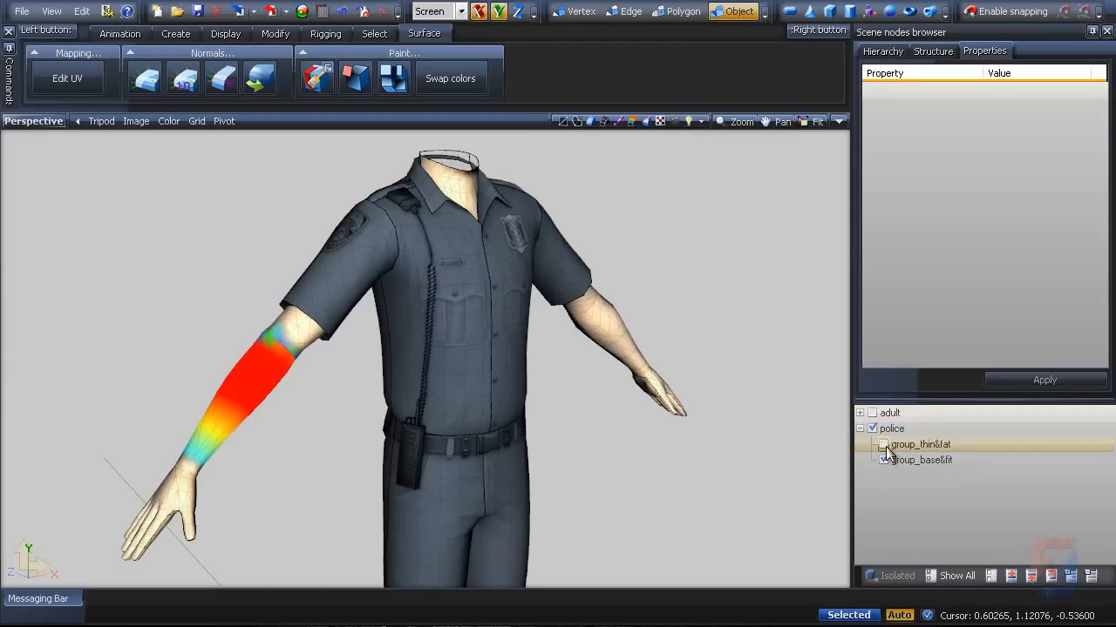
click(883, 445)
click(884, 461)
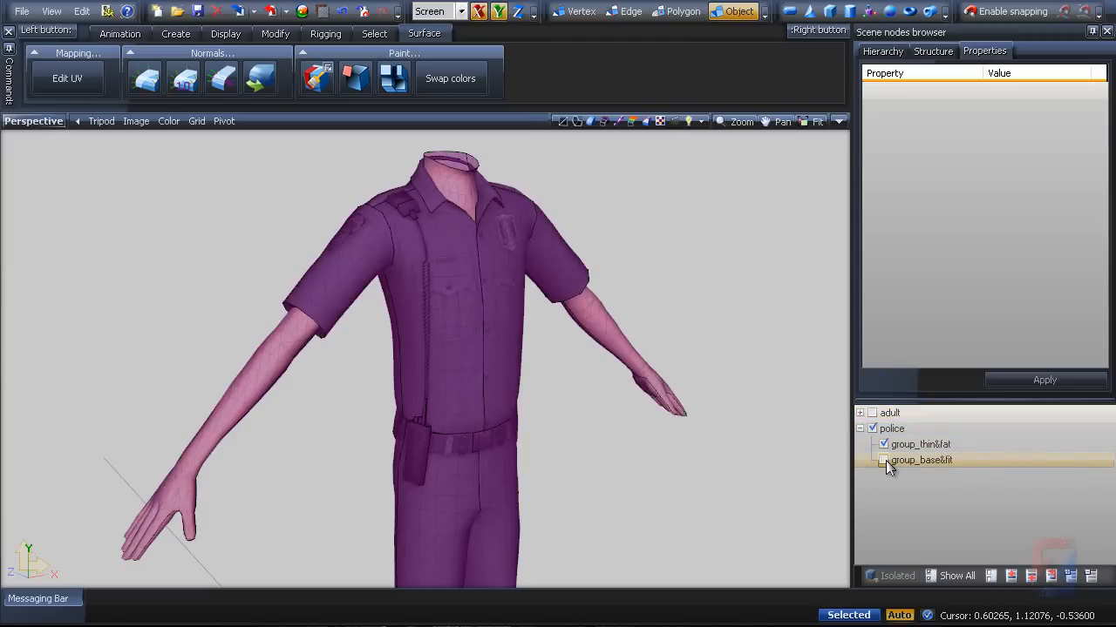
Step: Enable the Damage structure state to display the fat body shape of the group_thin&fat mesh and look it over
middle_drag(739, 357, 715, 383)
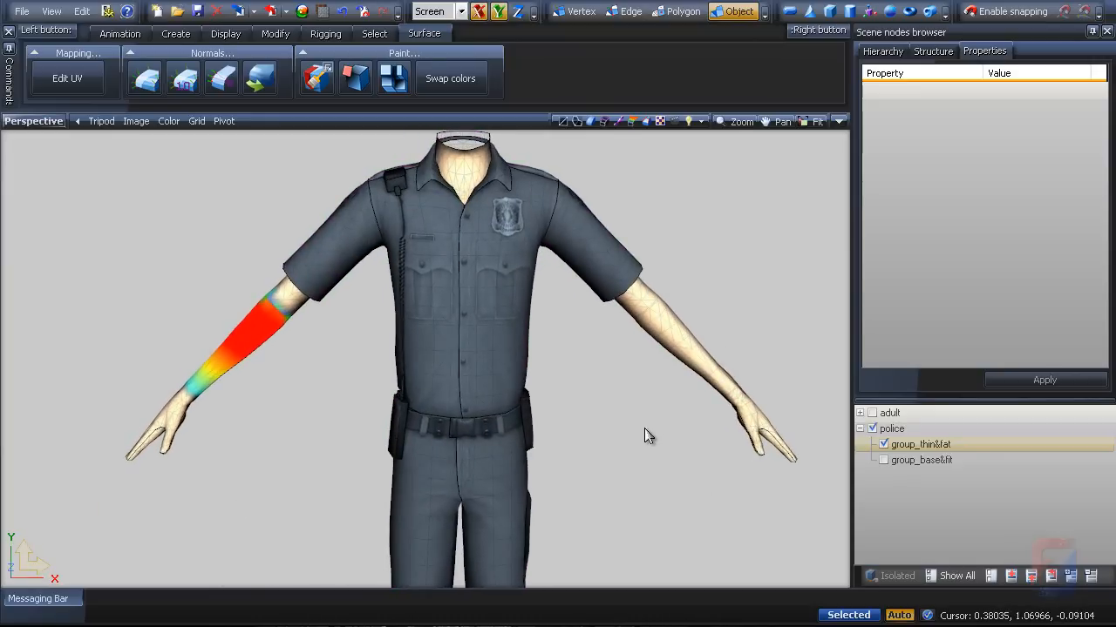
middle_drag(644, 428, 610, 266)
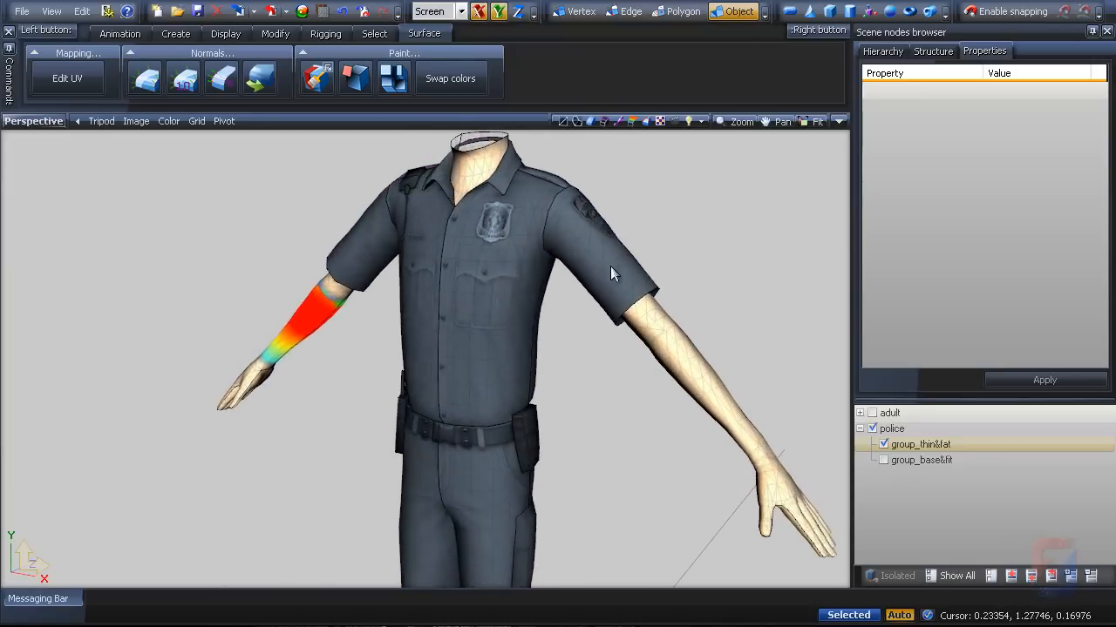
click(445, 290)
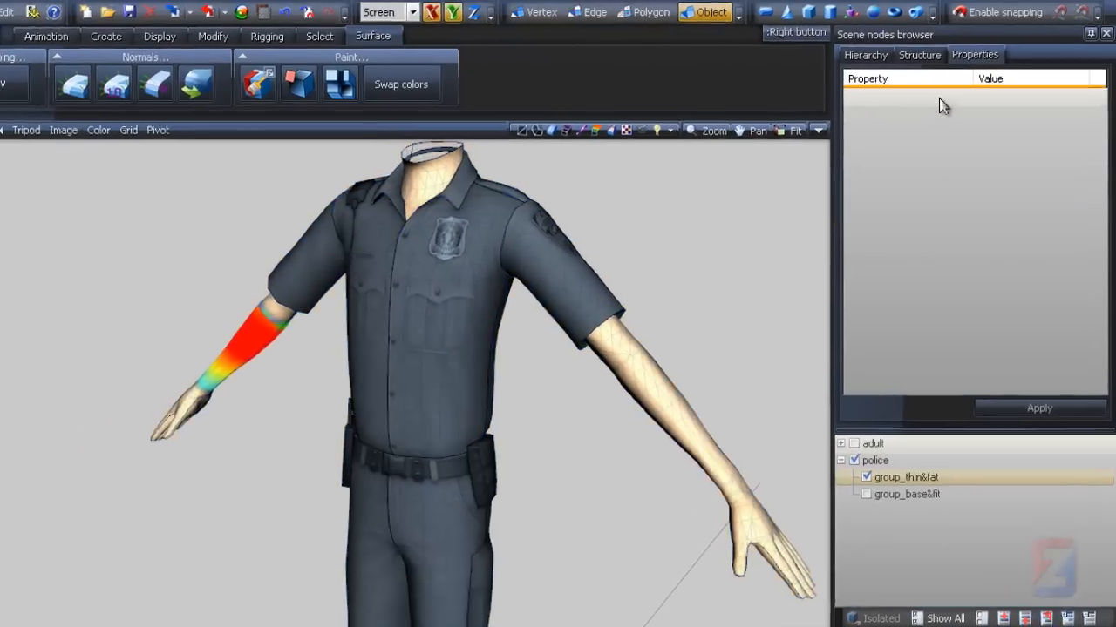
click(932, 50)
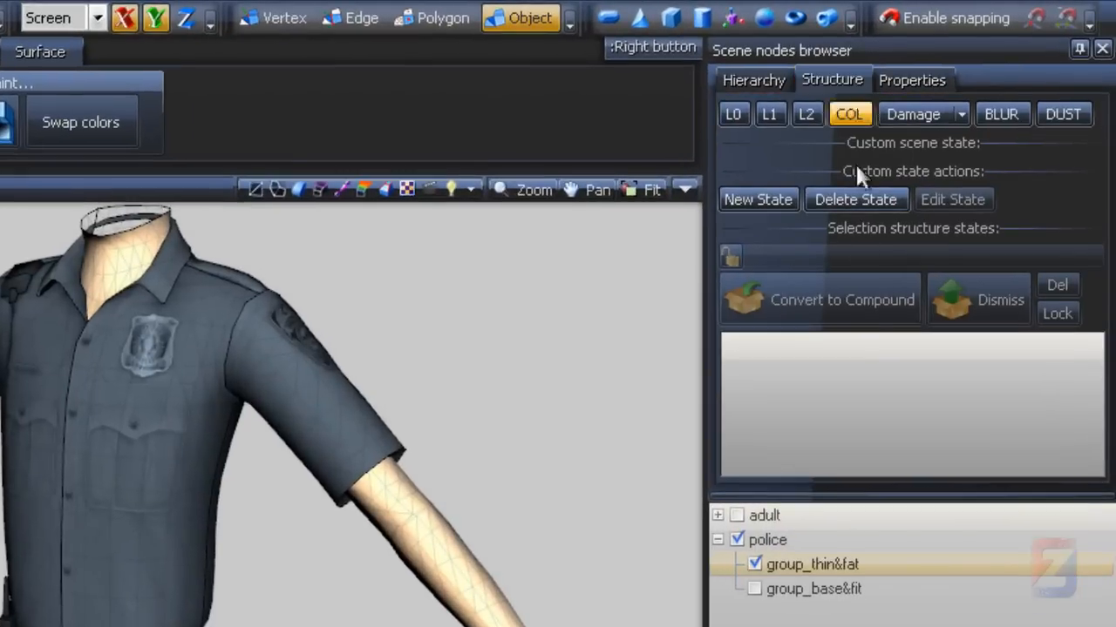
click(962, 114)
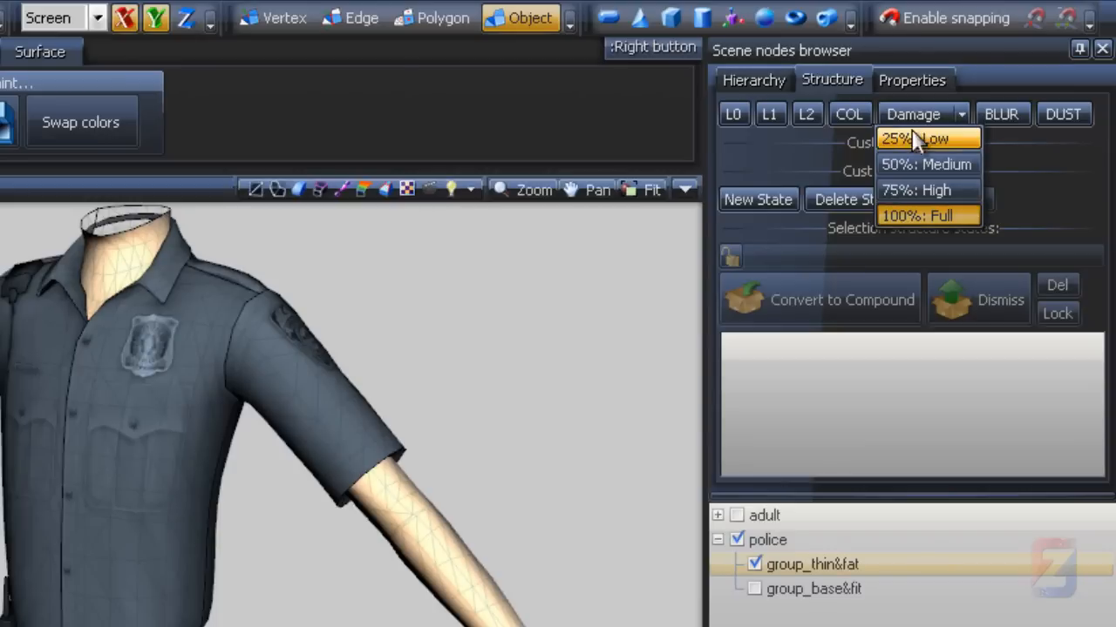
click(957, 117)
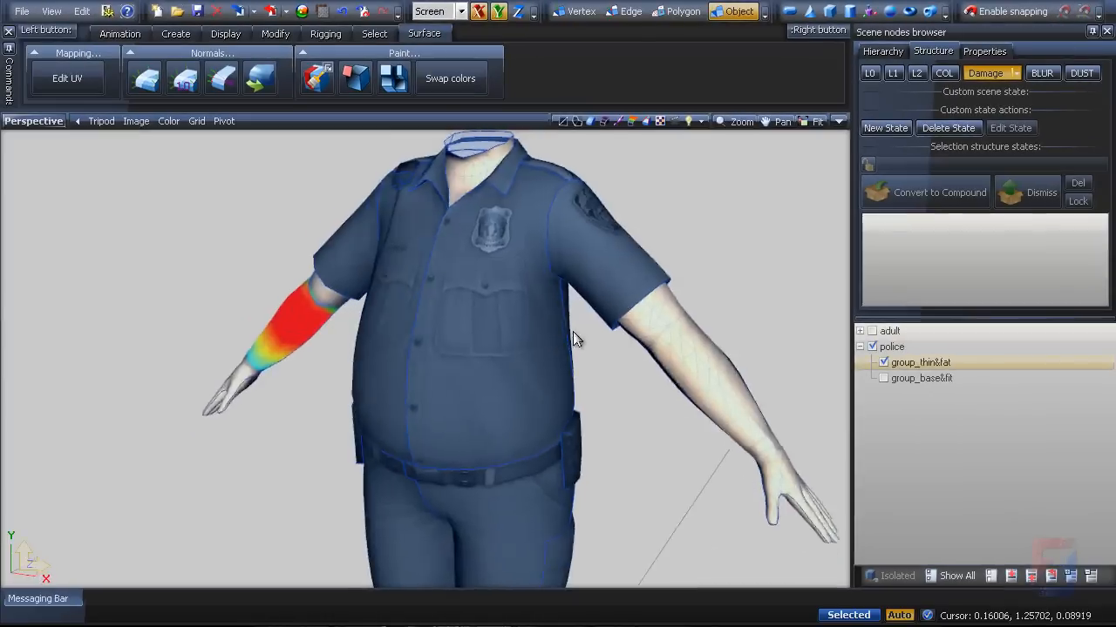
middle_drag(572, 331, 659, 303)
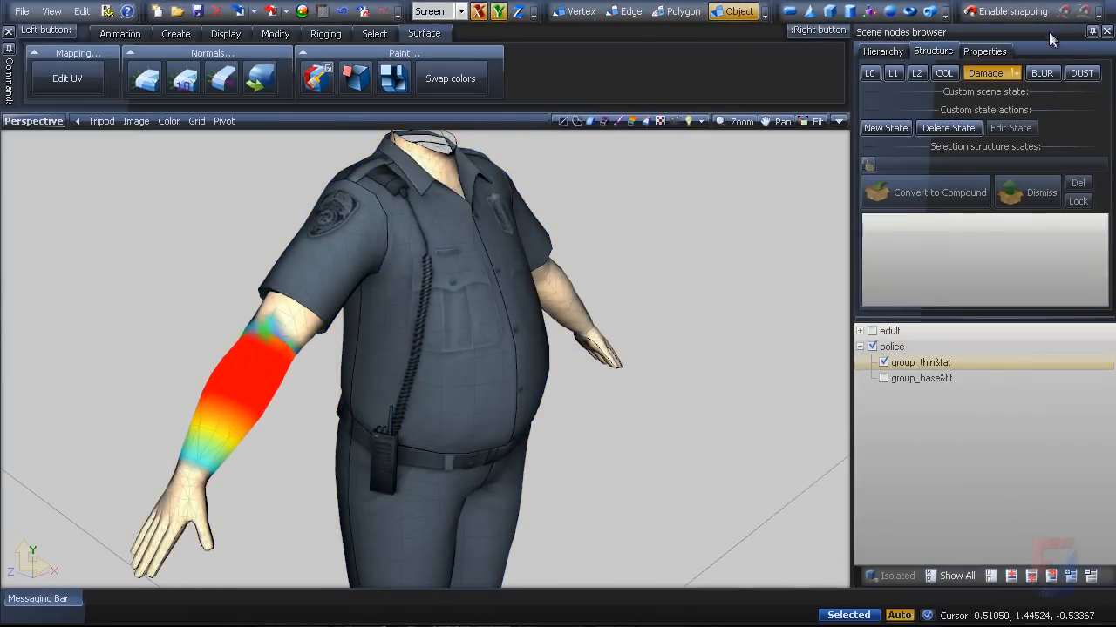
Step: Preview the 50% Medium, 75% High and 100% Full damage levels on the group_thin&fat mesh
click(1002, 76)
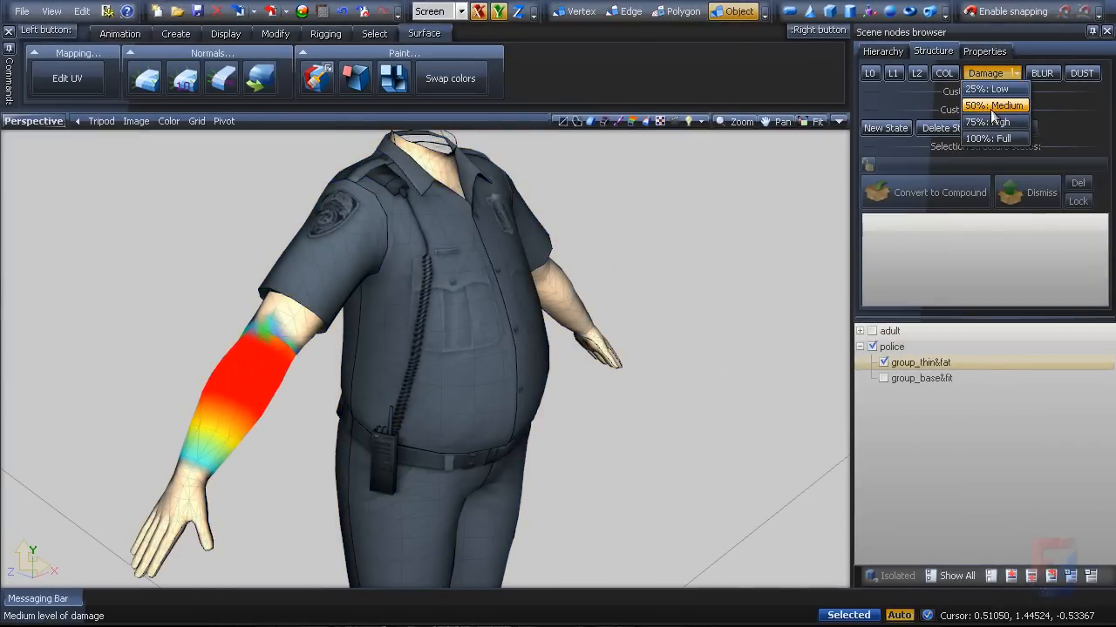
click(990, 110)
click(994, 76)
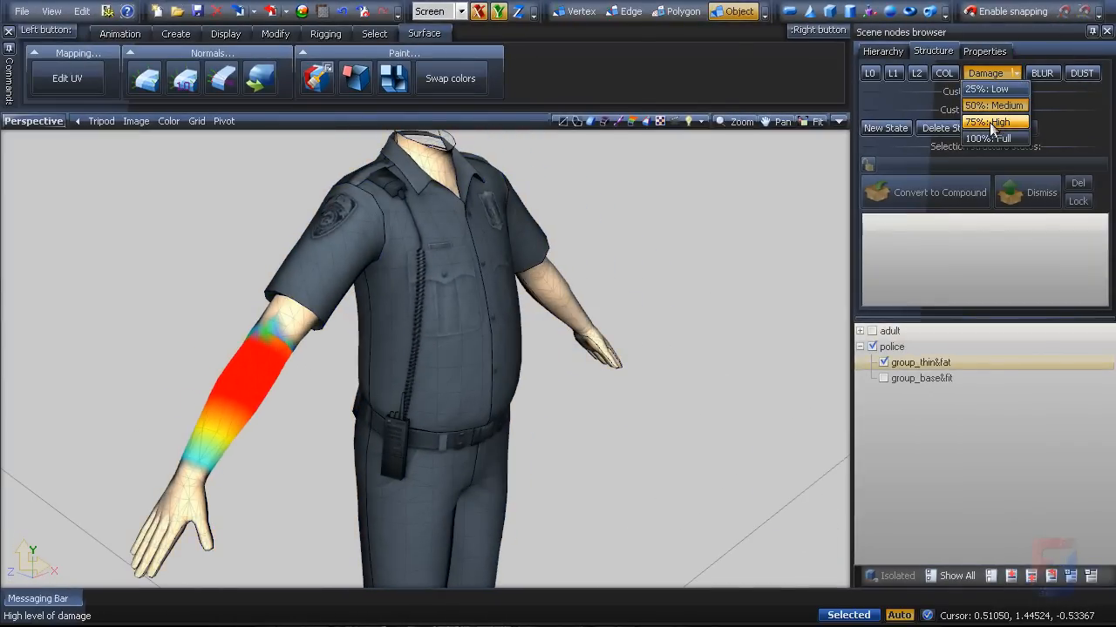
click(989, 122)
click(994, 75)
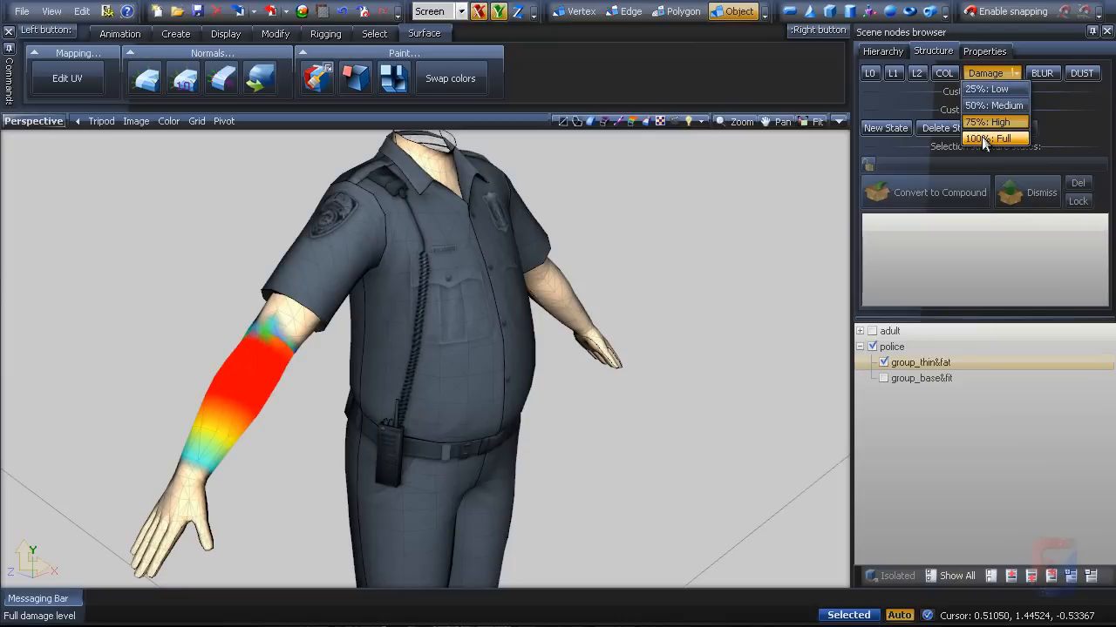
click(981, 134)
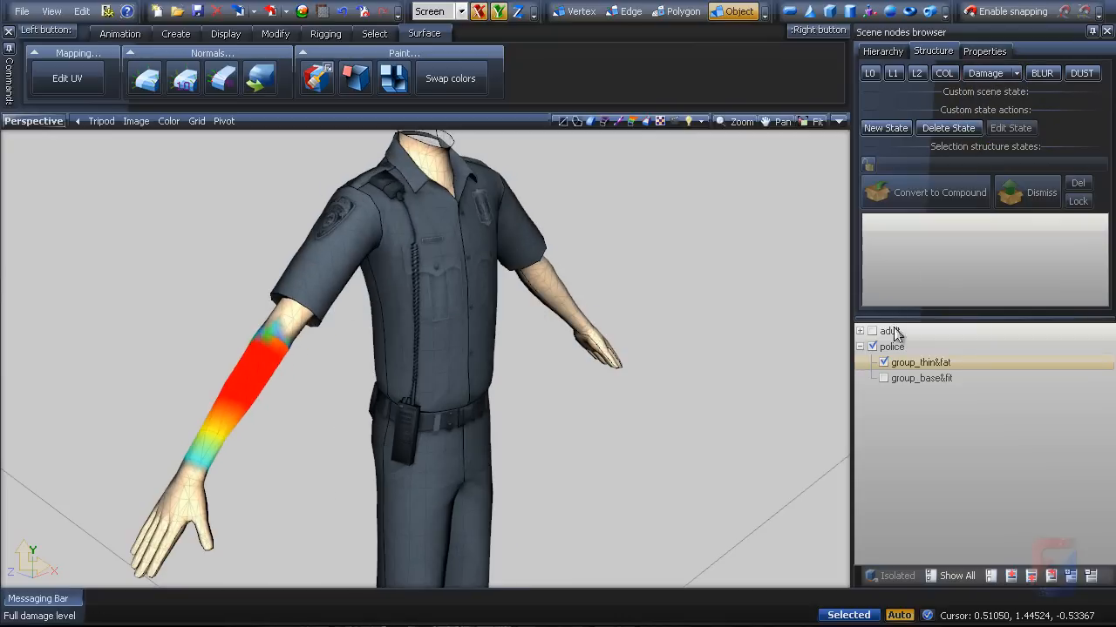
Step: Show the group_base&fit mesh and hide group_thin&fat in the police node
click(897, 378)
click(884, 362)
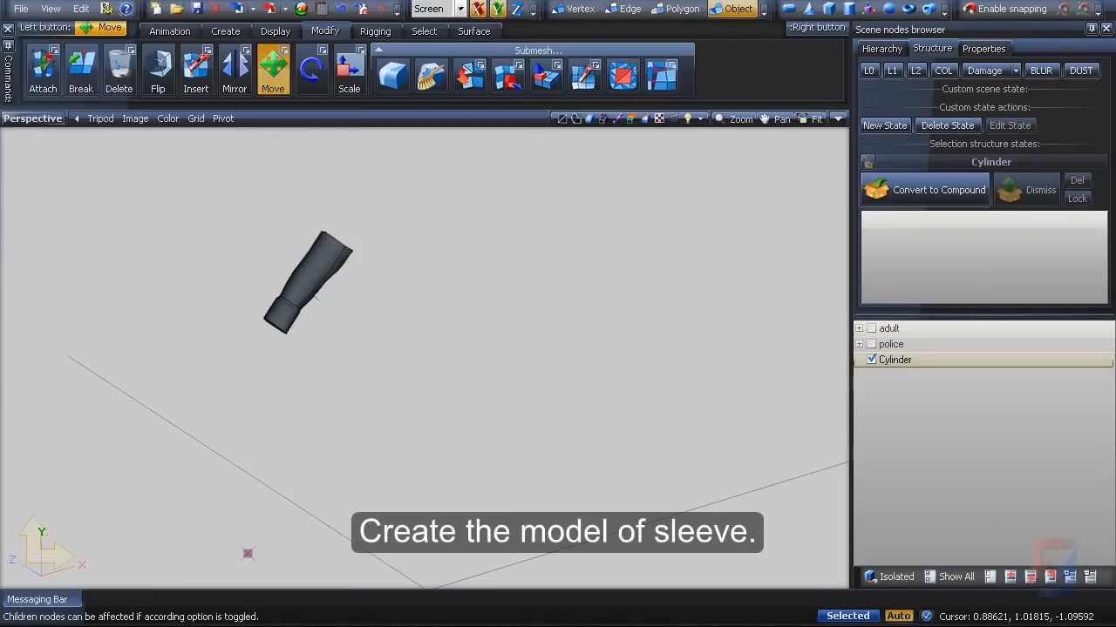
Step: Examine the cylinder sleeve model from several sides and display the police outfit to check how the sleeve fits the forearm
drag(460, 345, 525, 380)
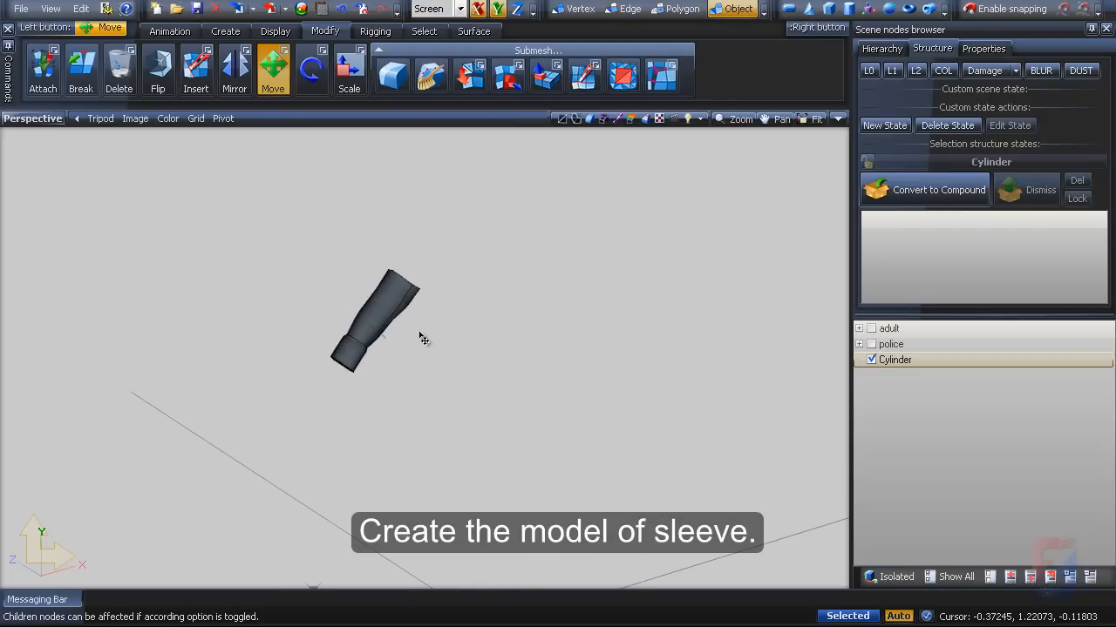
scroll(426, 354, up, 5)
middle_drag(421, 336, 408, 383)
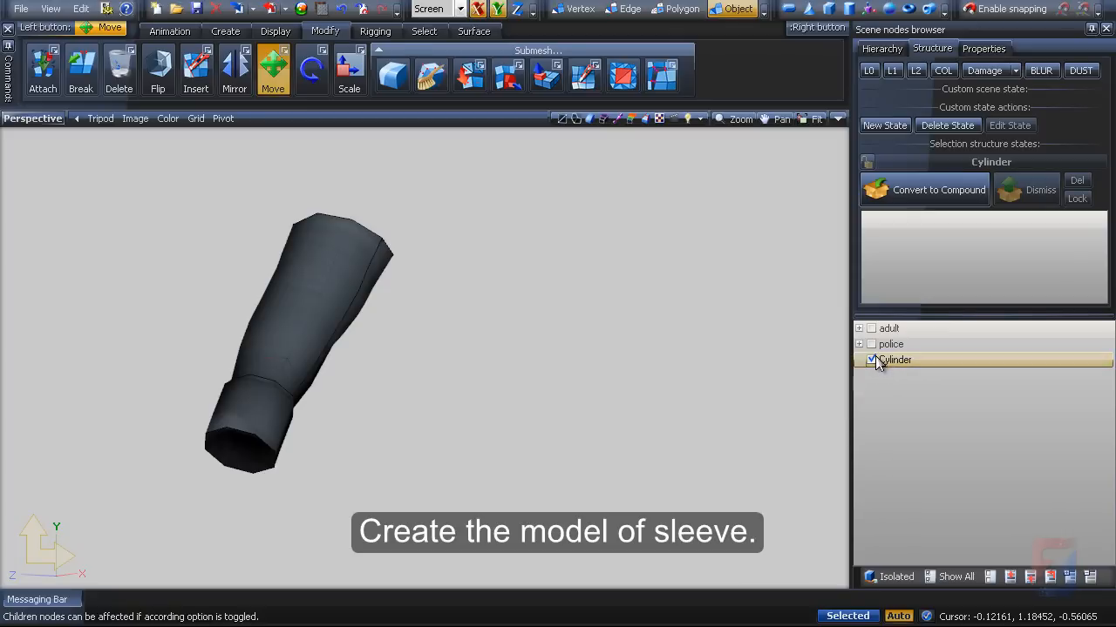
middle_drag(580, 309, 429, 388)
alt+middle_drag(356, 448, 342, 394)
scroll(389, 364, up, 3)
scroll(390, 364, up, 1)
alt+middle_drag(473, 413, 542, 372)
scroll(528, 394, down, 2)
scroll(610, 324, down, 1)
scroll(605, 344, down, 3)
middle_drag(633, 316, 531, 369)
scroll(533, 374, down, 5)
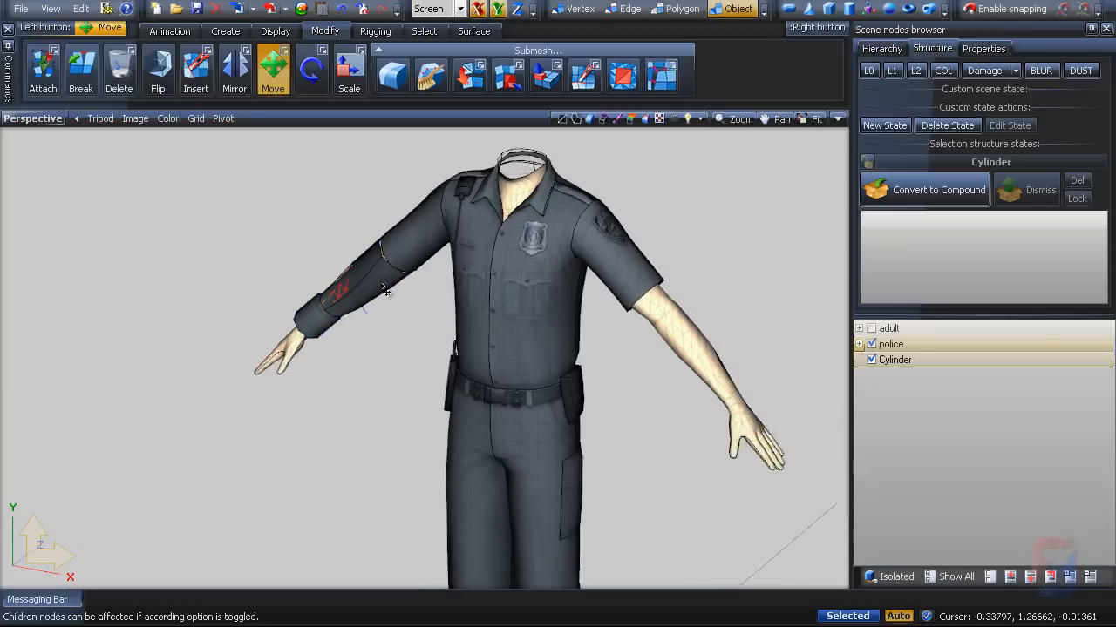
Step: Reset the sleeve cylinder's local axes to world for both orientation and offset, with Keep Object enabled
middle_drag(427, 344, 346, 279)
scroll(371, 301, down, 3)
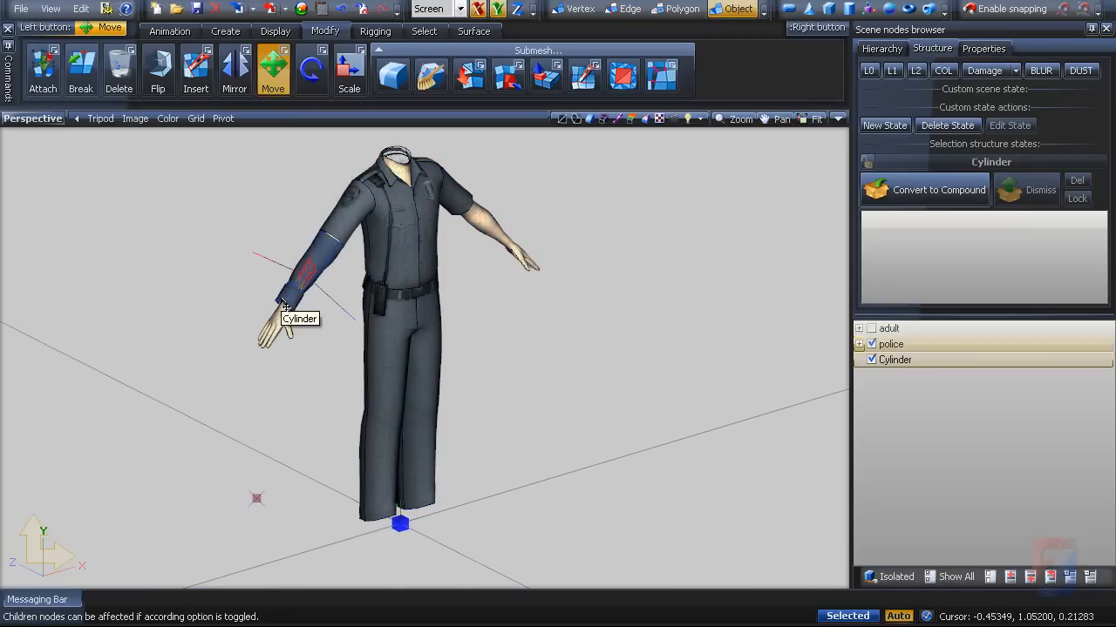
click(275, 30)
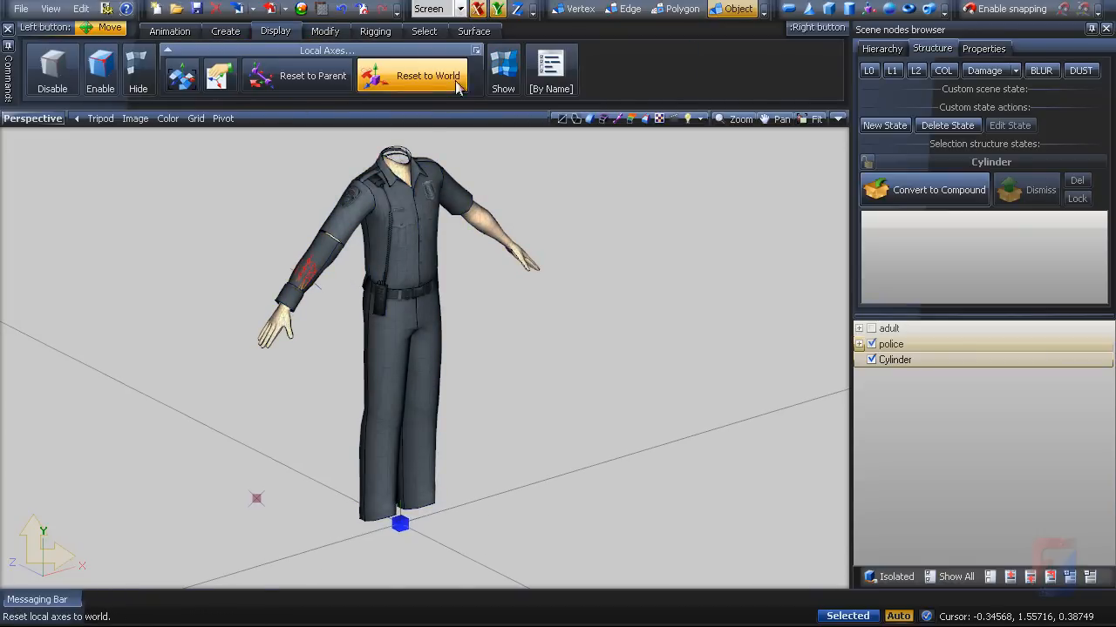
click(476, 49)
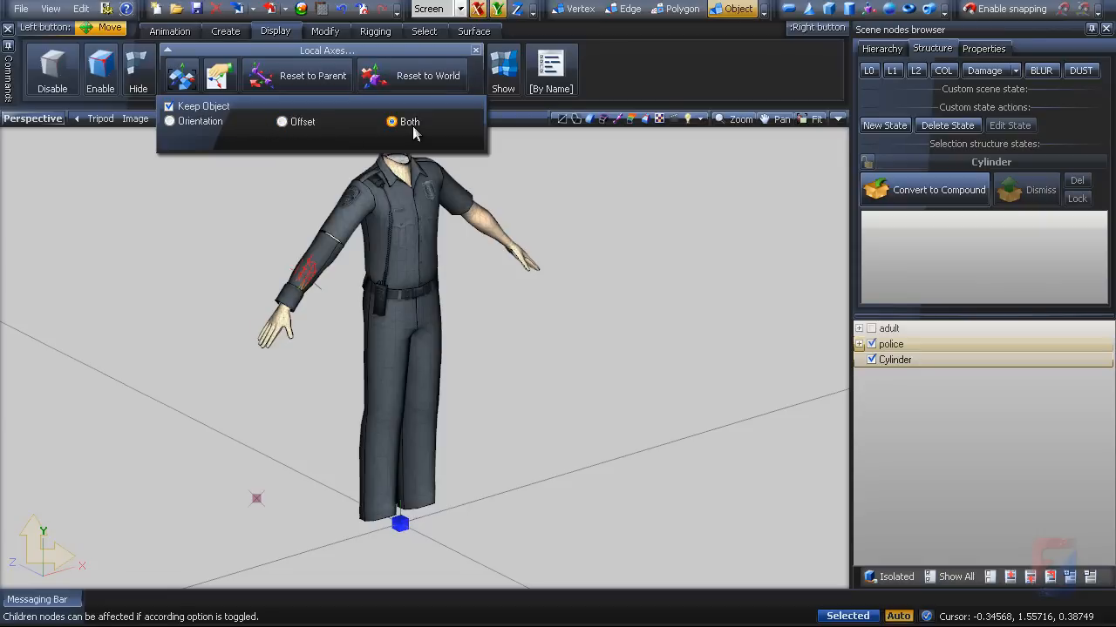
click(476, 51)
click(411, 77)
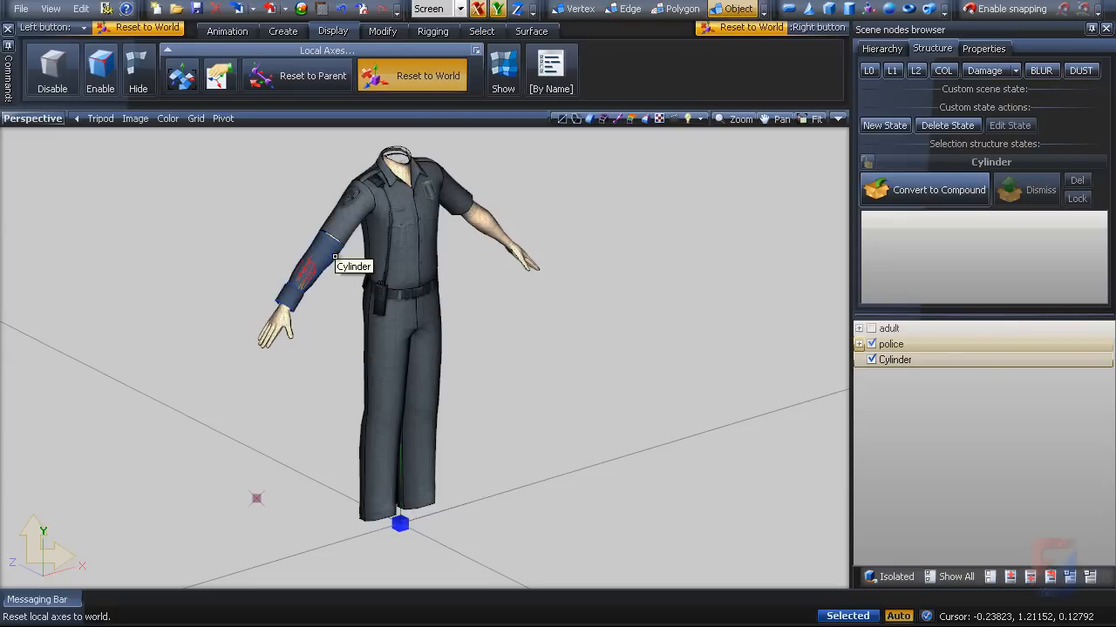
Step: Show the adult skeleton node and hide the police node so the skeleton is displayed with the sleeve cylinder
middle_drag(358, 503, 313, 523)
scroll(366, 474, up, 3)
scroll(314, 523, down, 3)
middle_drag(319, 354, 306, 406)
scroll(306, 406, down, 1)
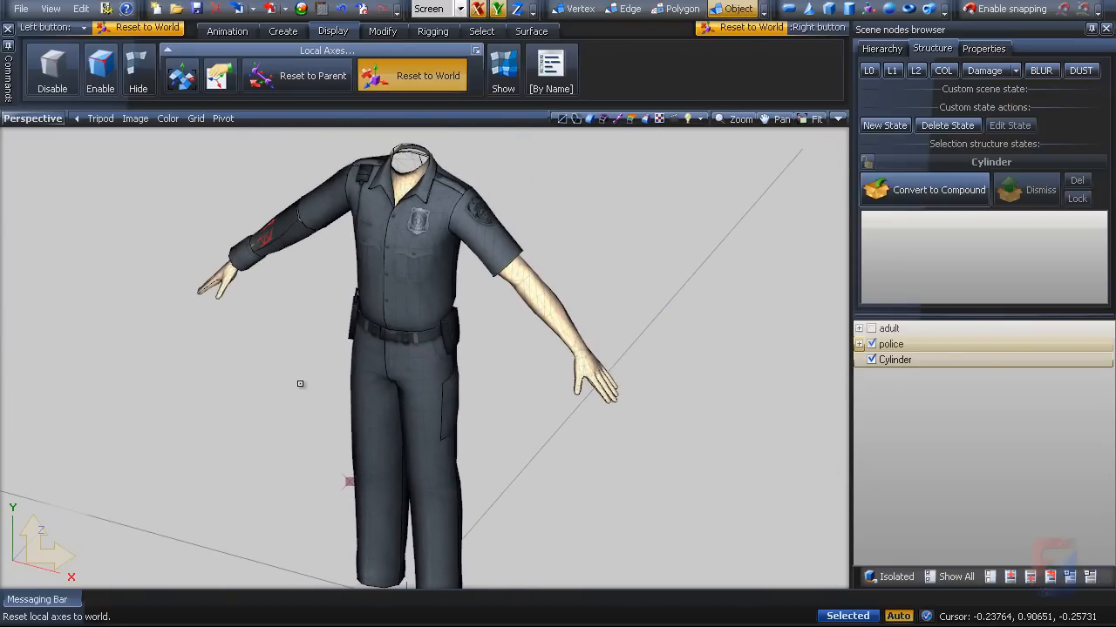
middle_drag(279, 356, 291, 282)
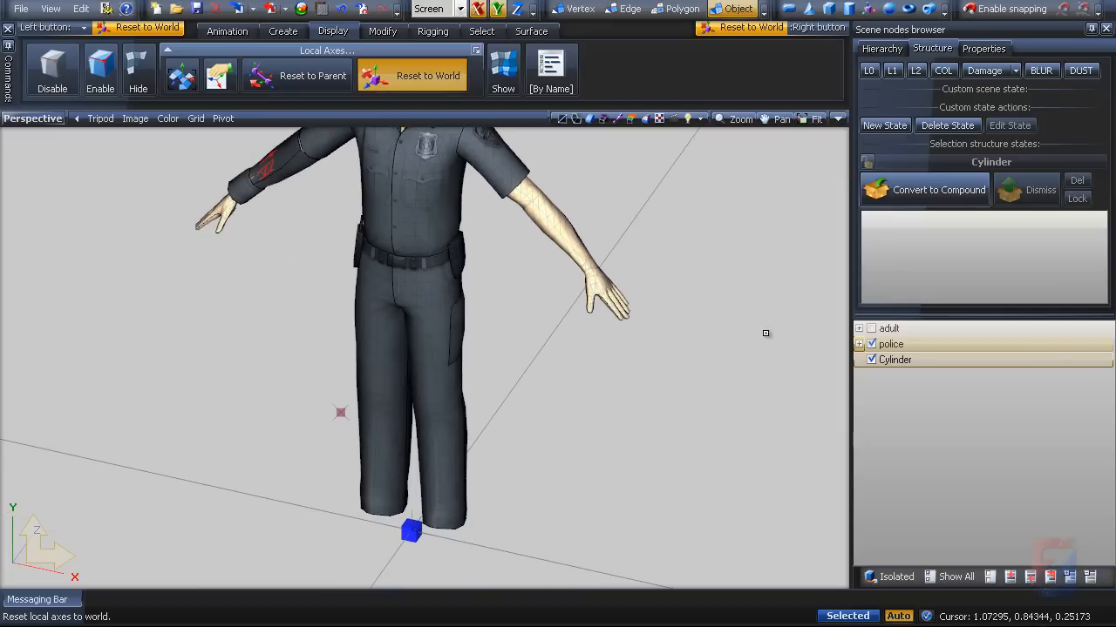
click(871, 329)
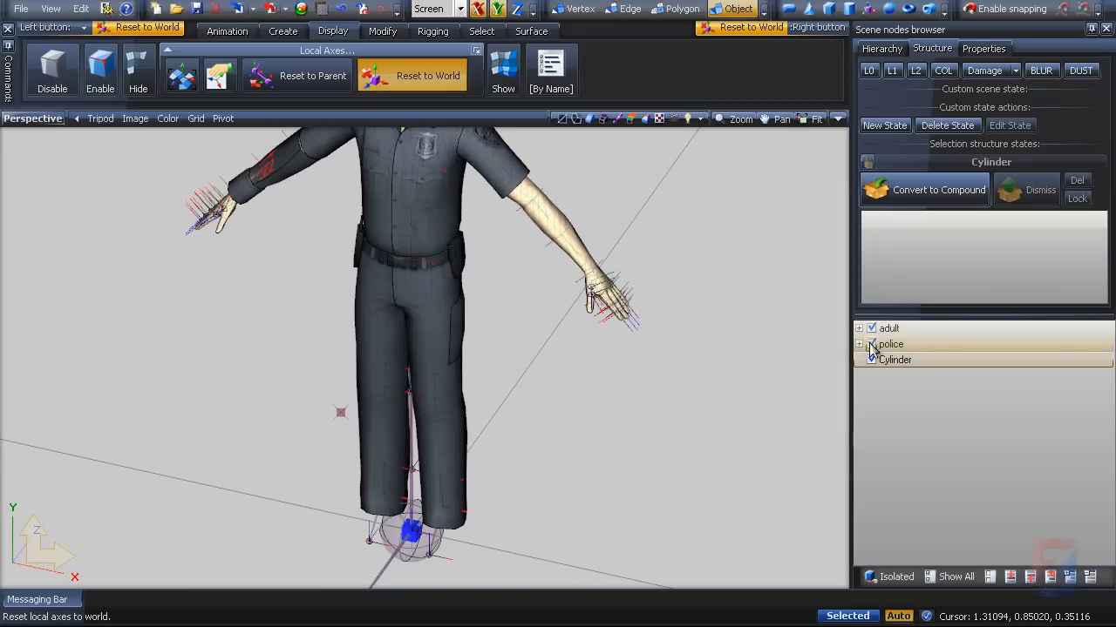
click(871, 344)
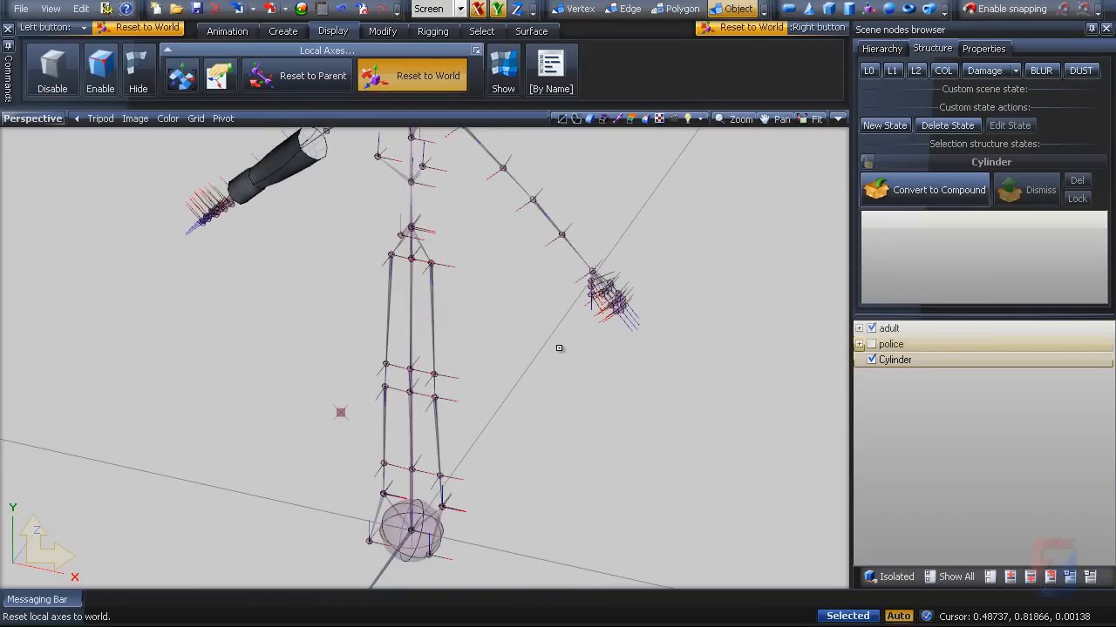
Step: Mark the adult skeleton and bind the sleeve cylinder to it with Skin Bind
middle_drag(559, 347, 560, 355)
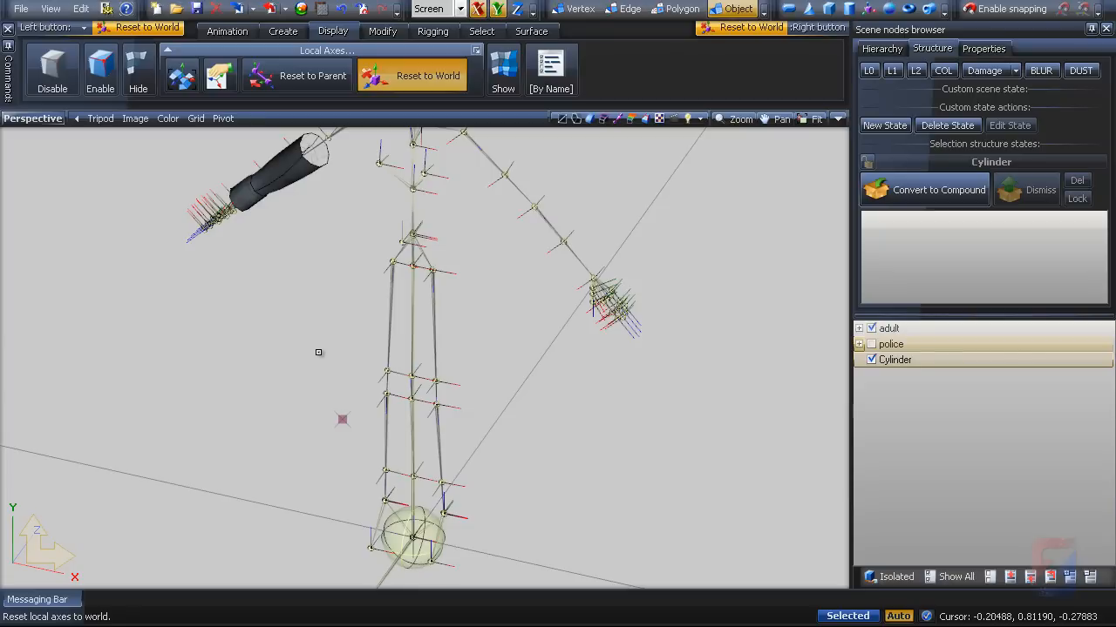
middle_drag(319, 351, 352, 403)
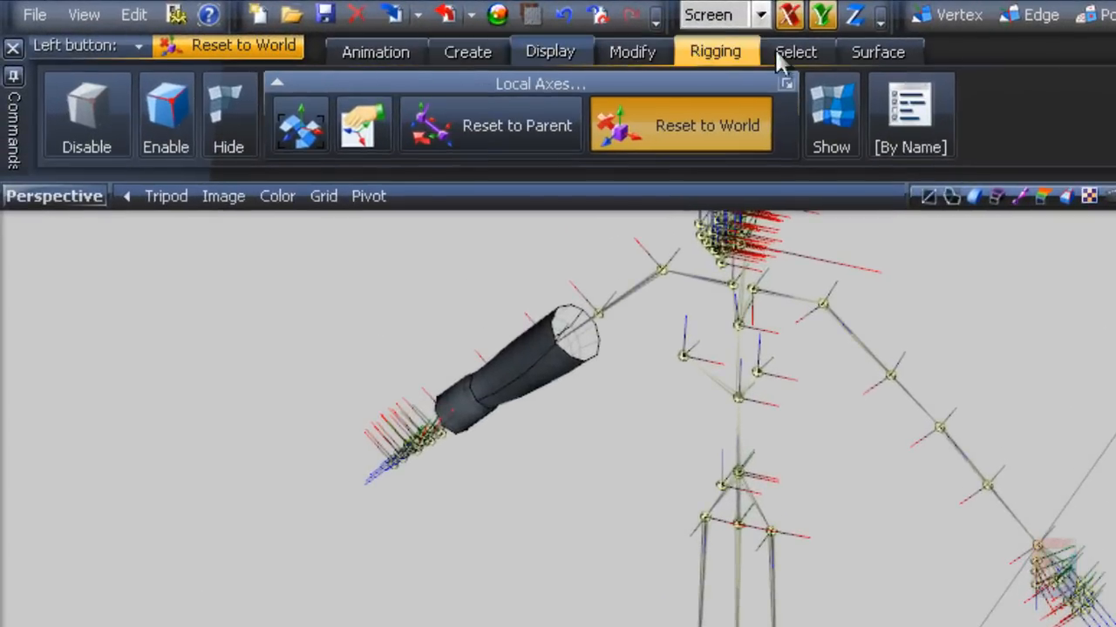
click(798, 52)
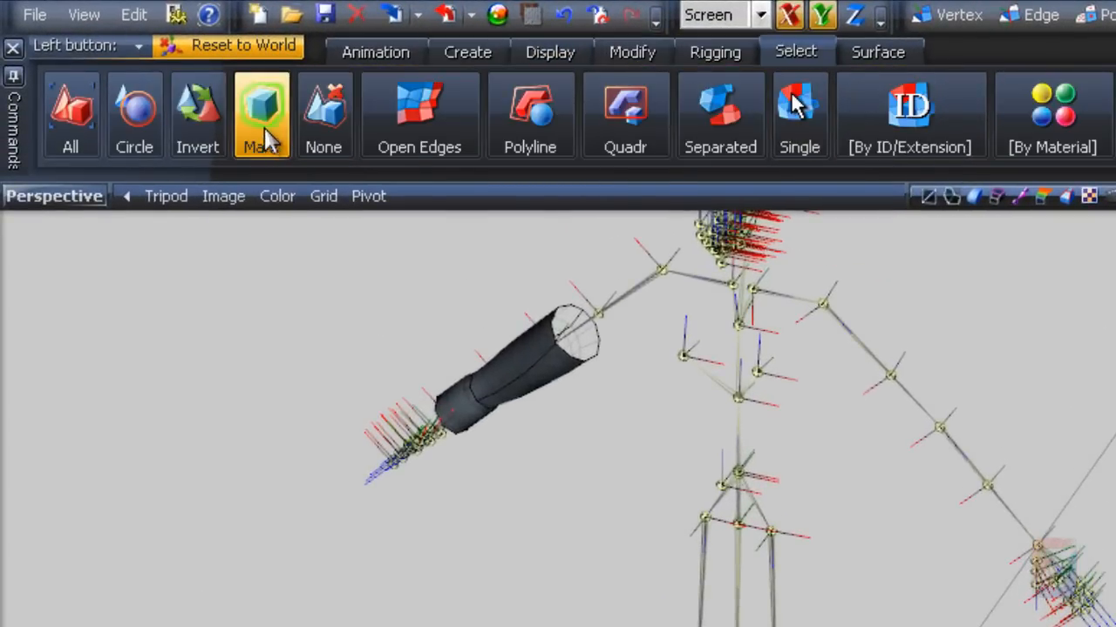
middle_drag(464, 589, 504, 583)
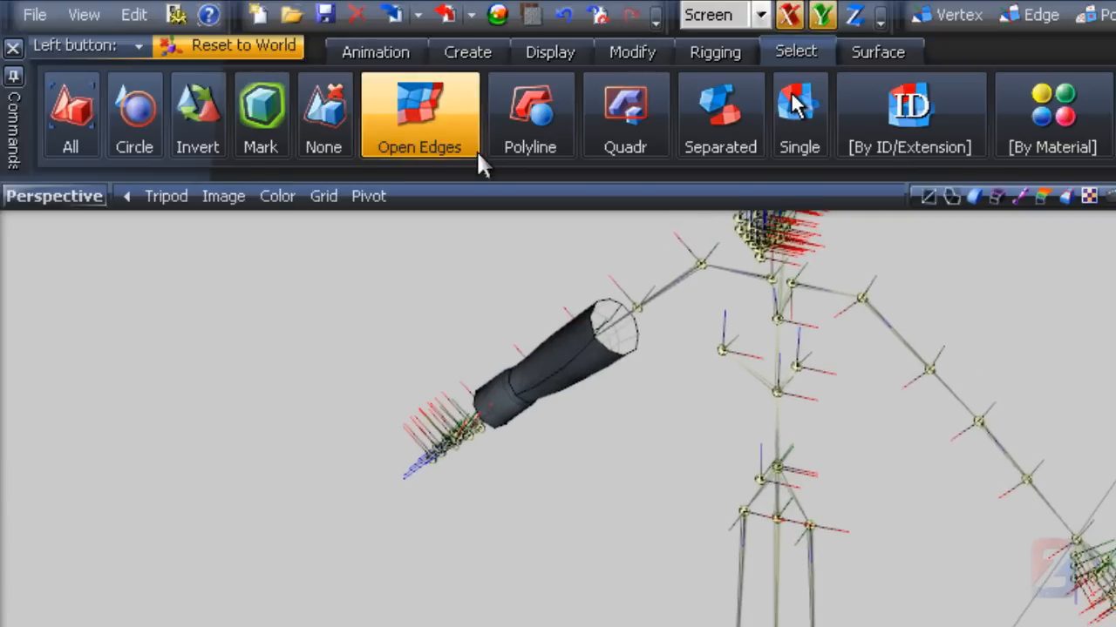
click(708, 54)
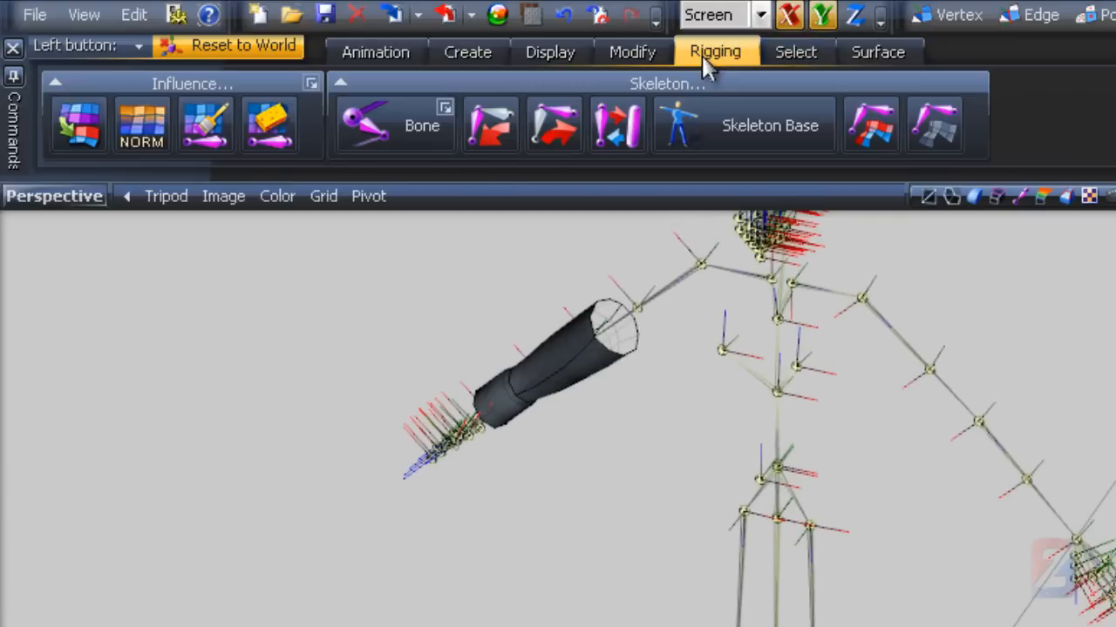
click(876, 132)
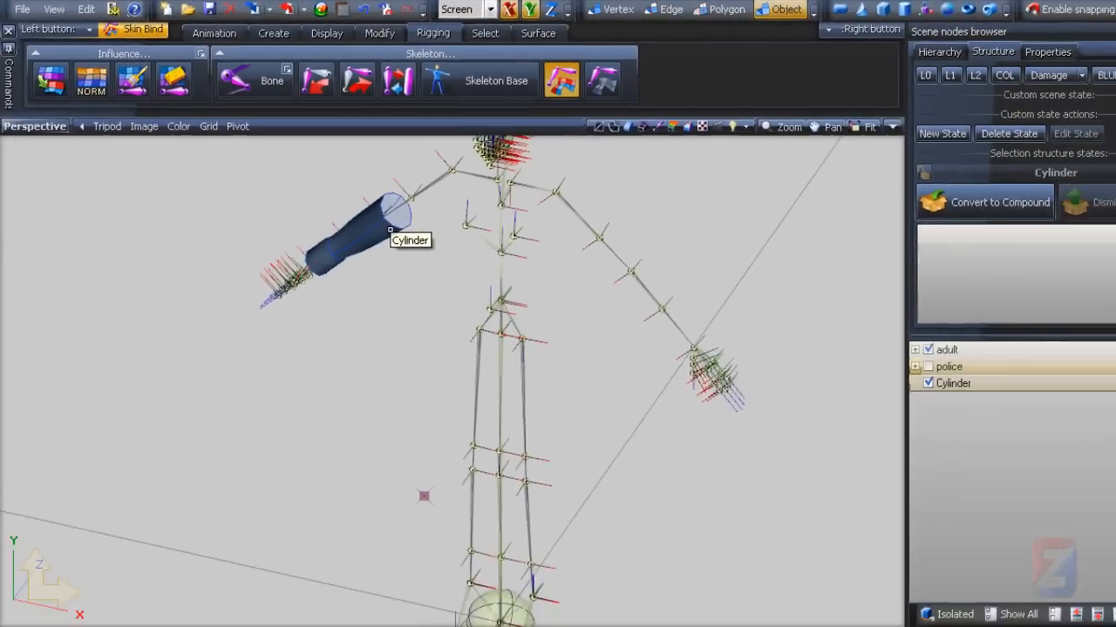
click(615, 361)
middle_drag(351, 352, 293, 274)
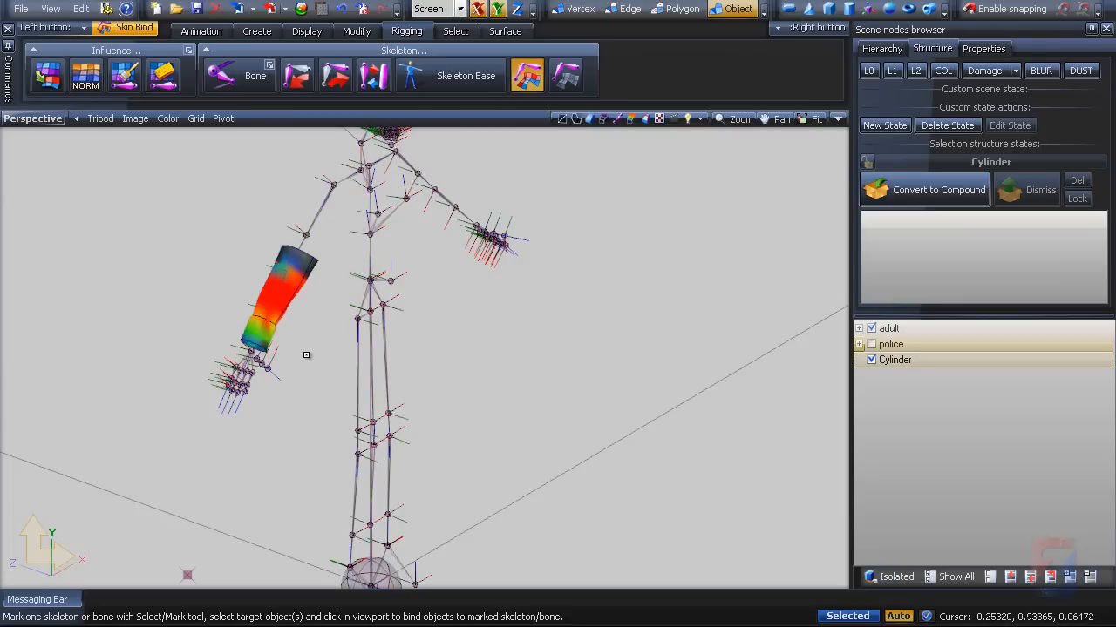
Step: Show the police outfit again and inspect the sleeve's bone weights up close on the forearm
click(872, 344)
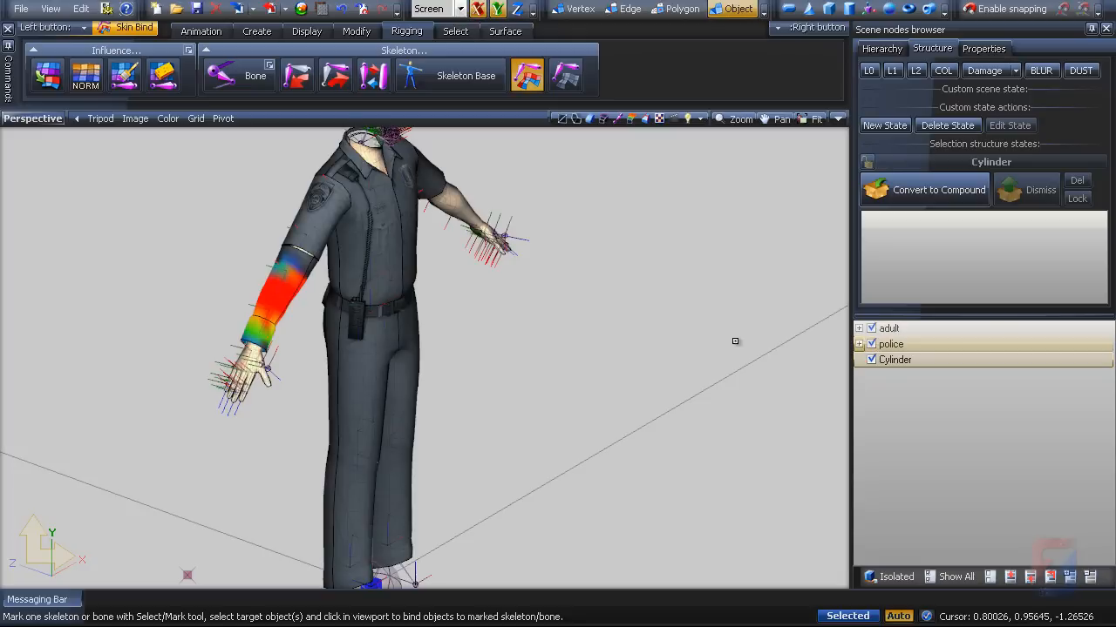
middle_drag(521, 270, 443, 309)
scroll(443, 309, up, 5)
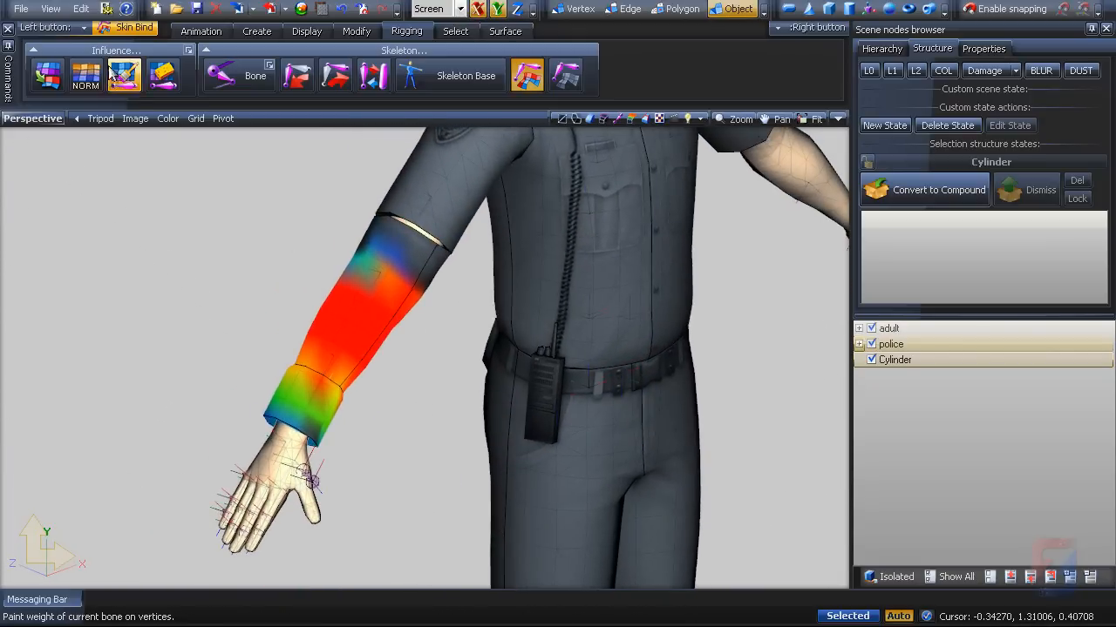
click(84, 29)
key(Escape)
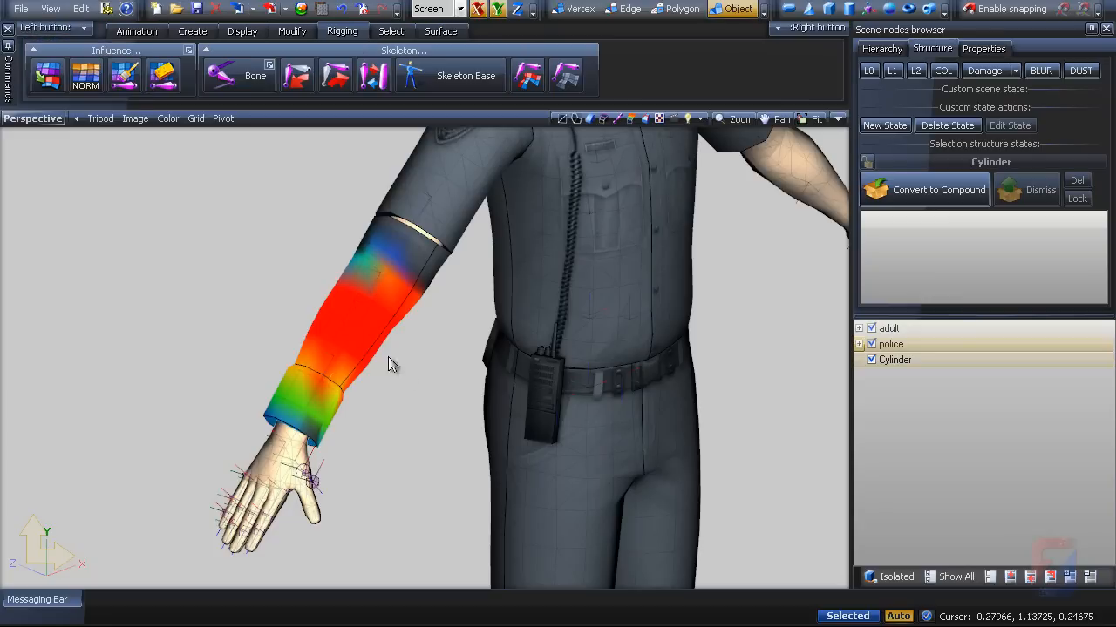
Step: Hide the police node again, leaving the adult skeleton and the bound sleeve cylinder displayed
middle_drag(404, 375, 388, 393)
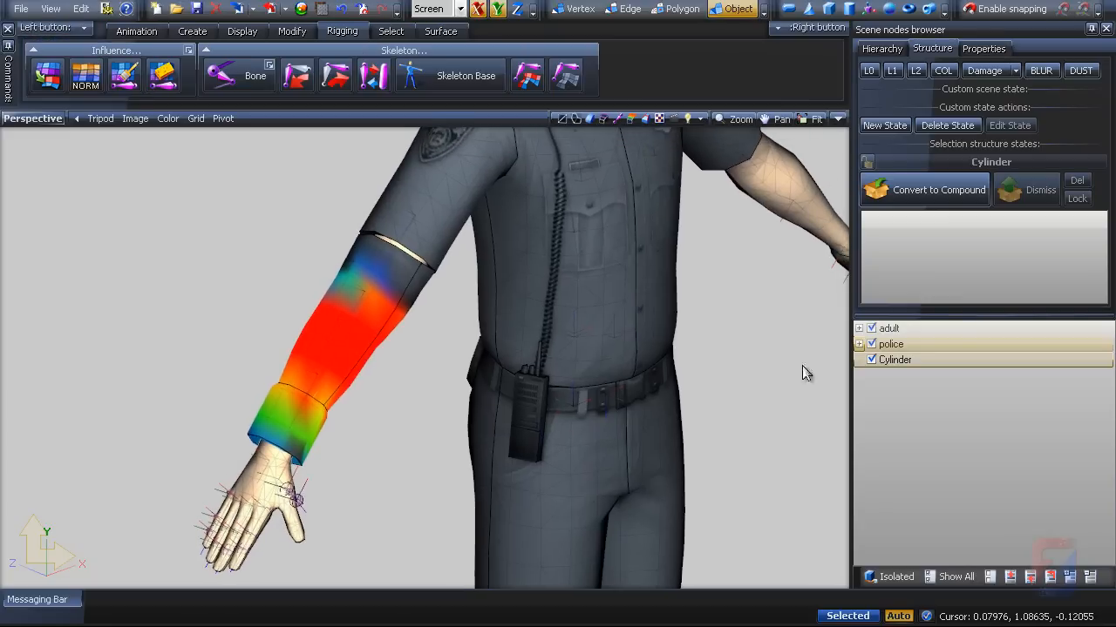
click(871, 344)
middle_drag(454, 318, 414, 414)
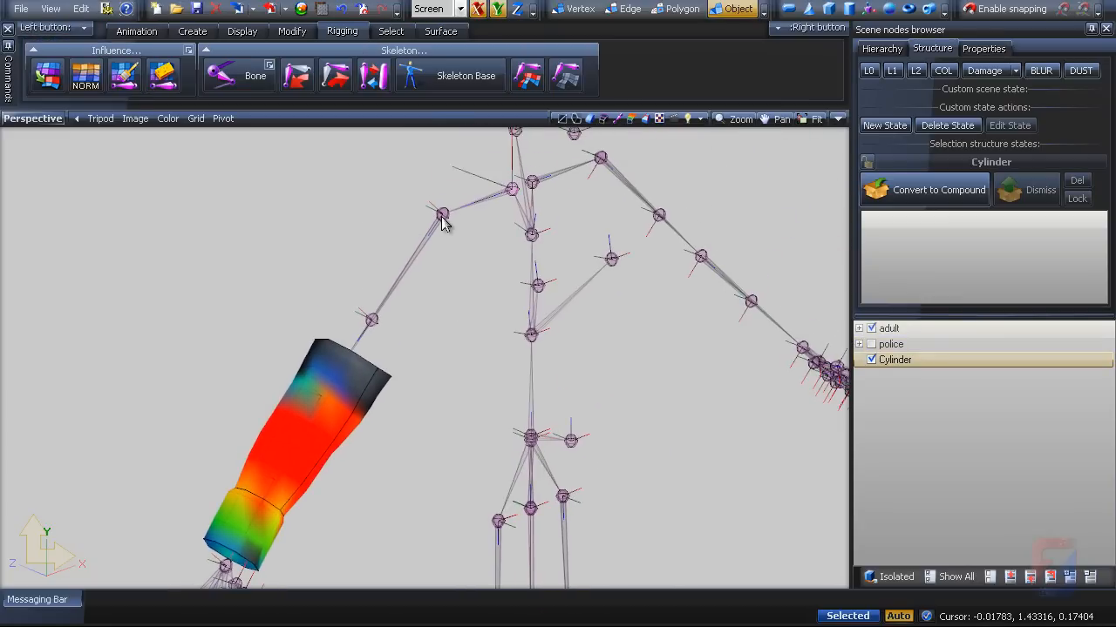
Step: Display the sleeve's weights for the upper-arm bone below the shoulder and examine how far its influence reaches
right_click(441, 222)
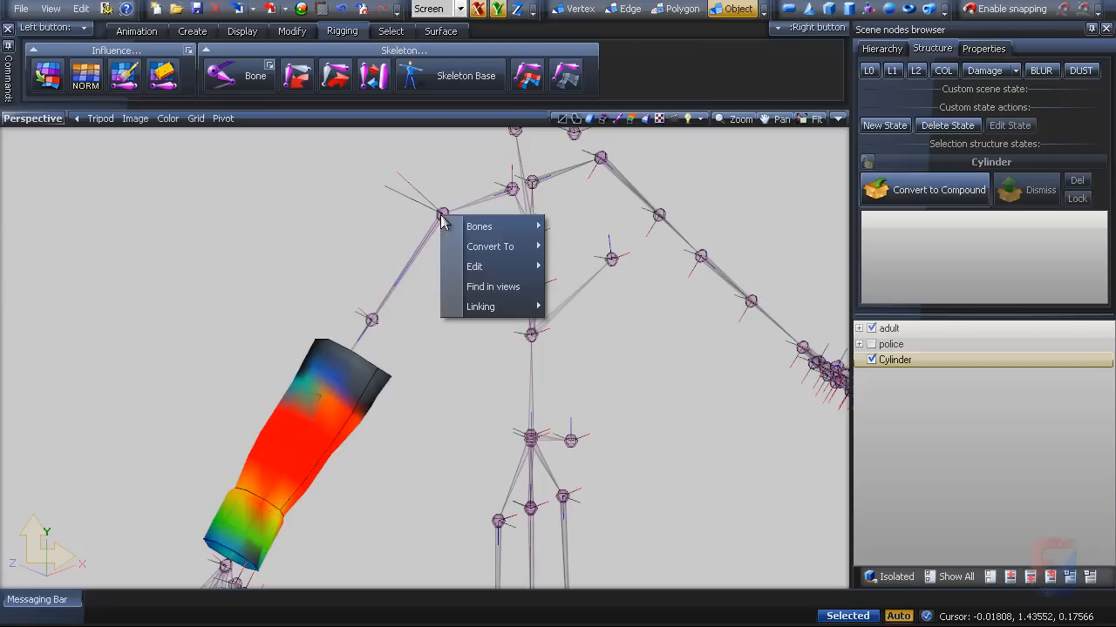
mouse_move(514, 227)
click(606, 223)
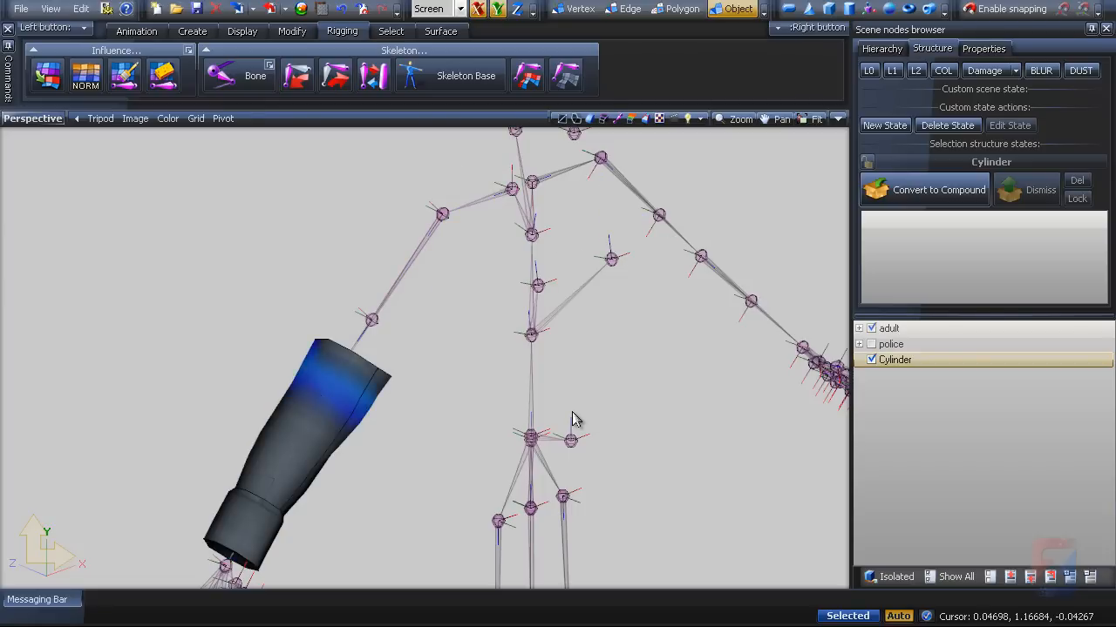
middle_drag(442, 368, 692, 378)
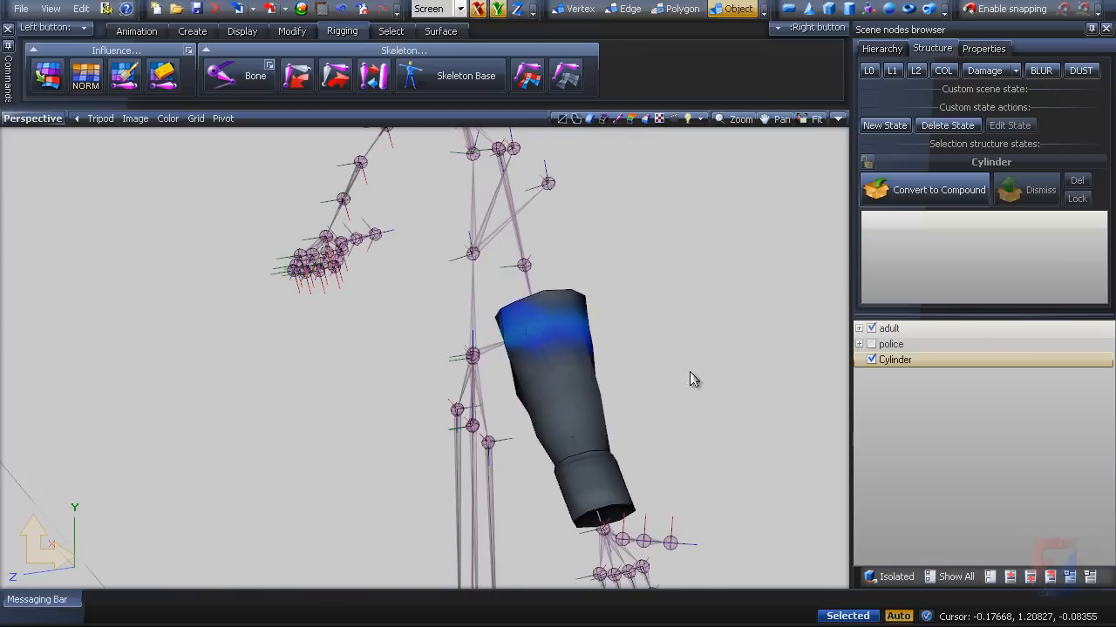
Step: Show the police outfit in place of the adult skeleton and open the sleeve cylinder for vertex-level editing
click(871, 344)
middle_drag(705, 337, 638, 338)
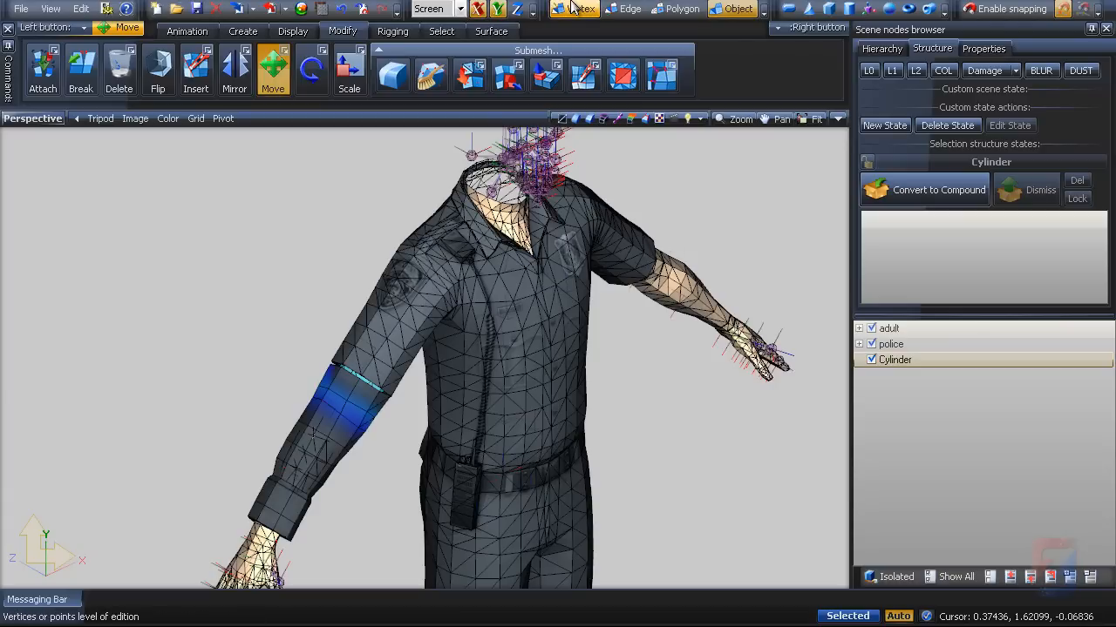
click(574, 11)
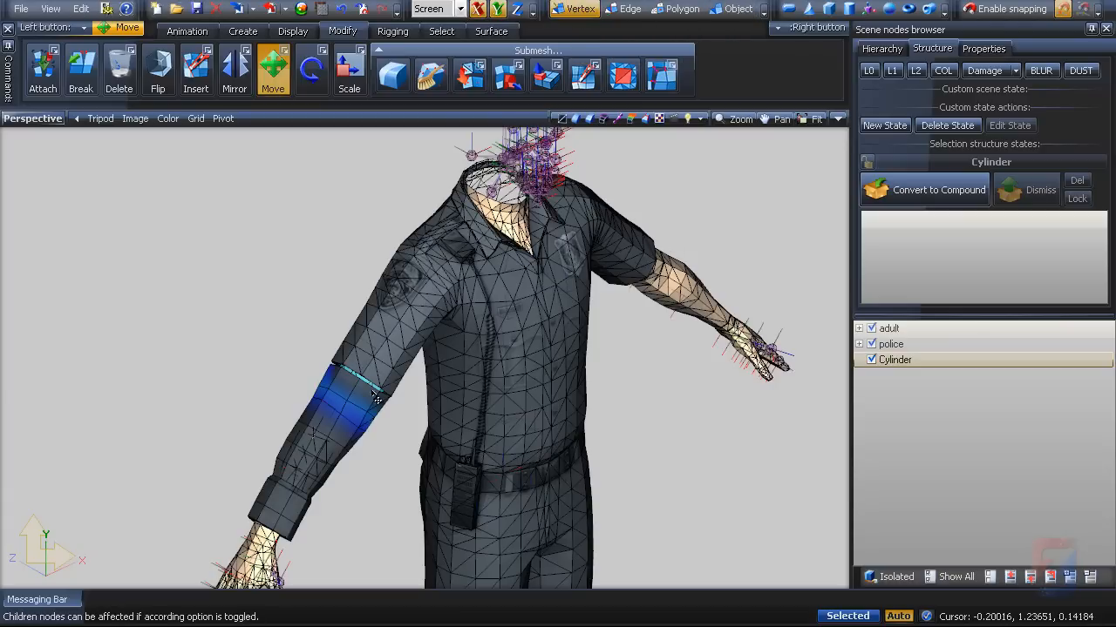
click(288, 453)
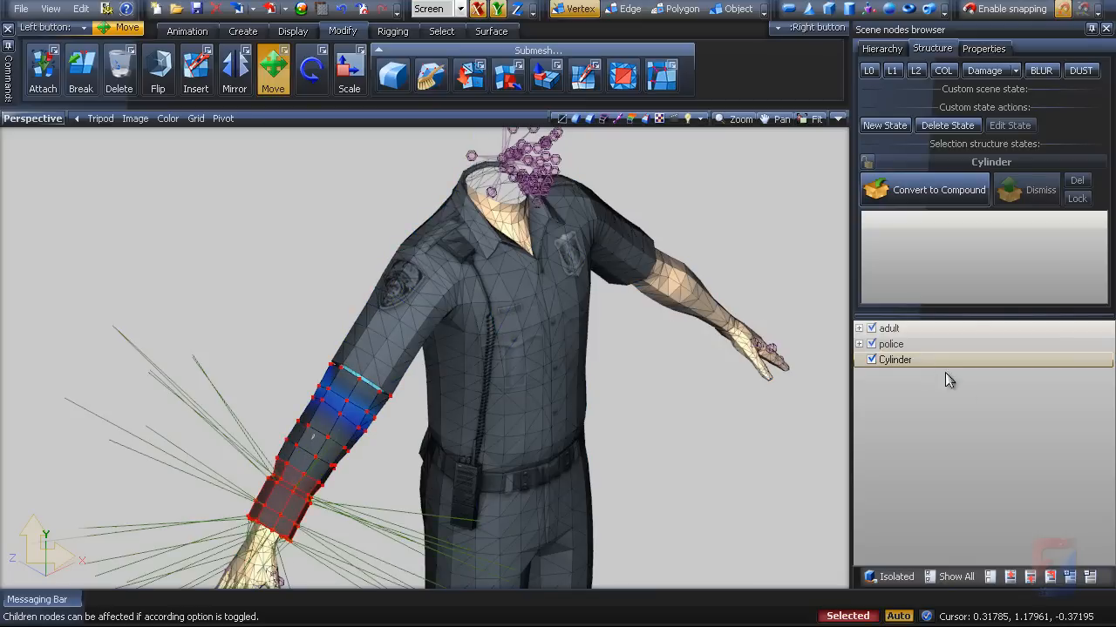
click(871, 329)
middle_drag(523, 409, 584, 344)
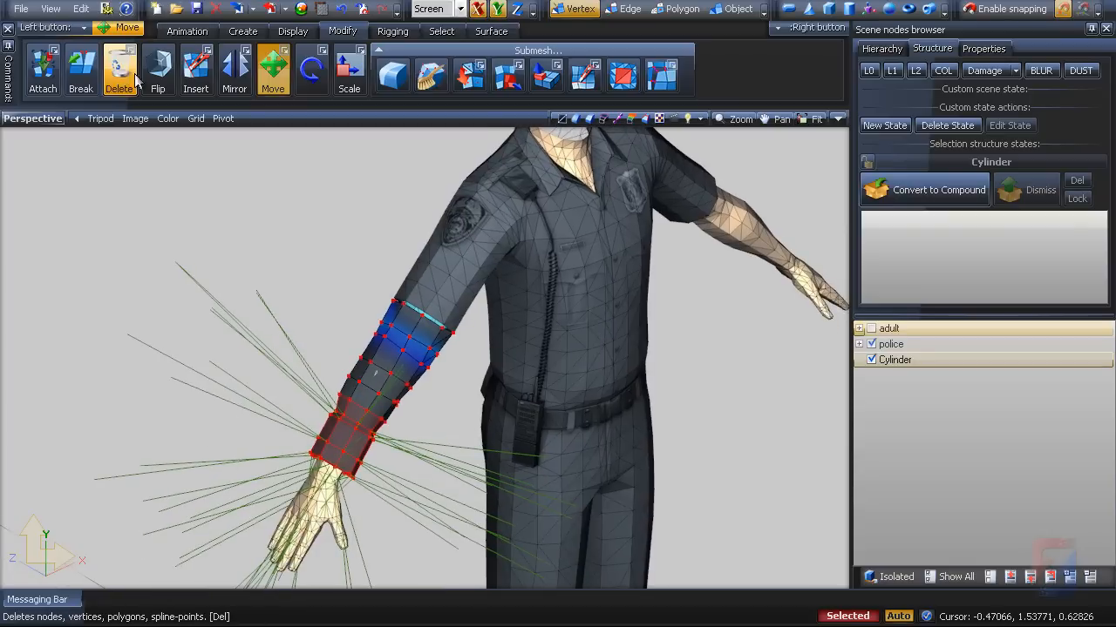
Step: In the general configuration, set the mesh Normals Length to 0.20 and apply it
click(105, 8)
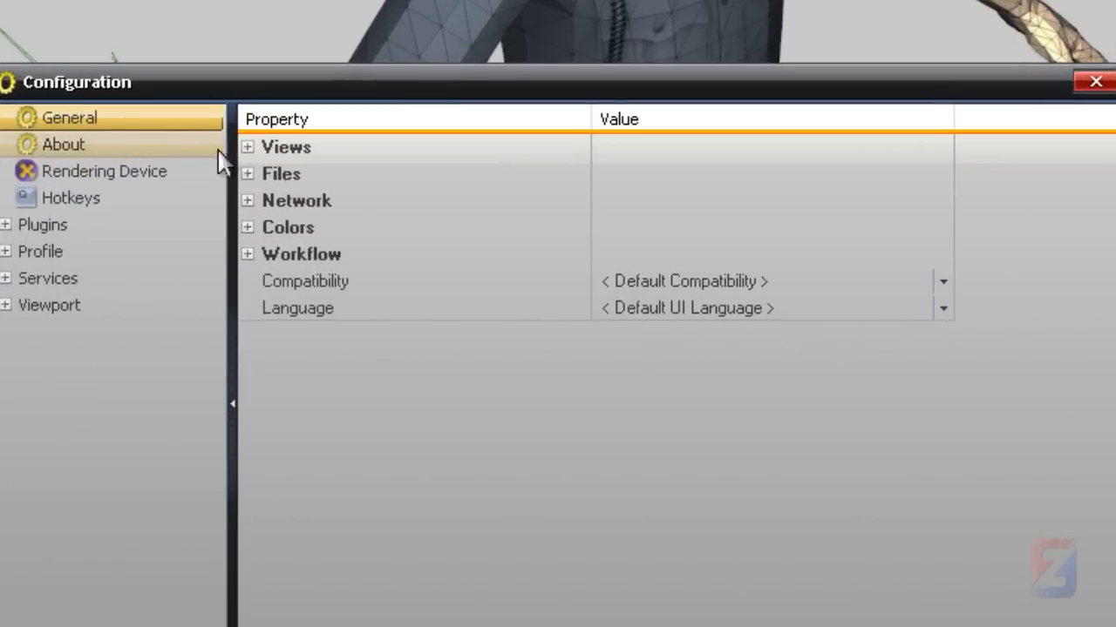
click(303, 273)
click(303, 272)
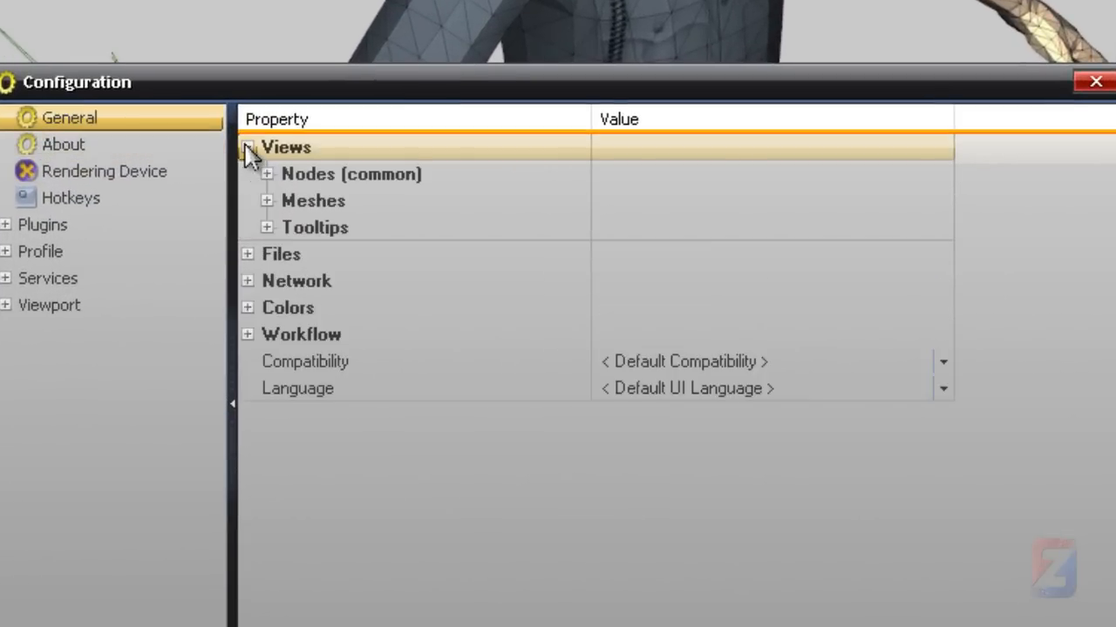
click(267, 201)
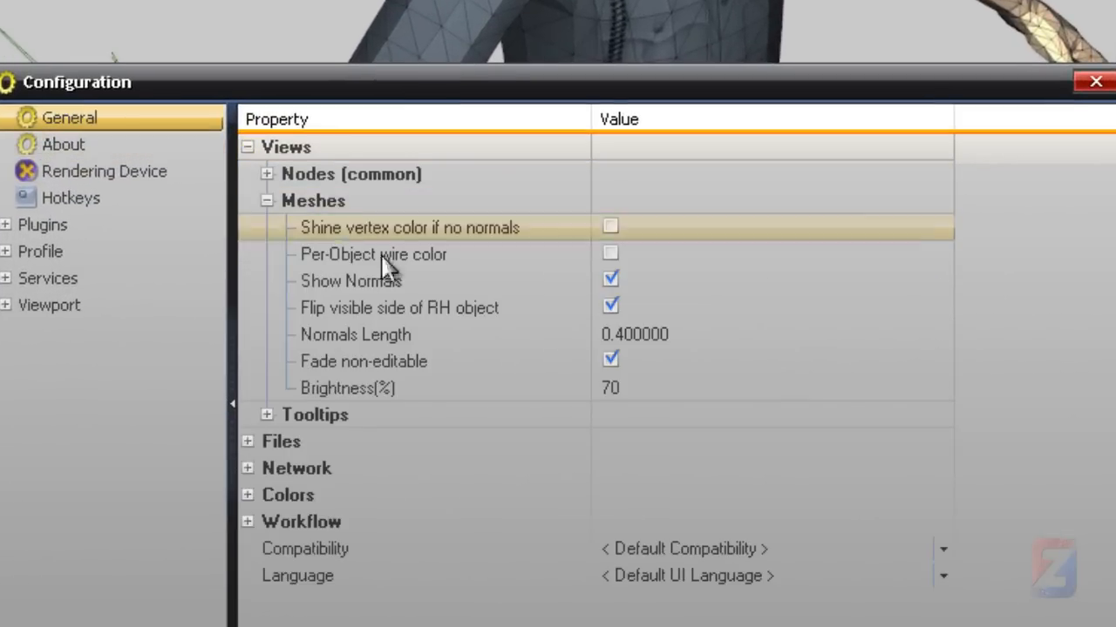
click(637, 336)
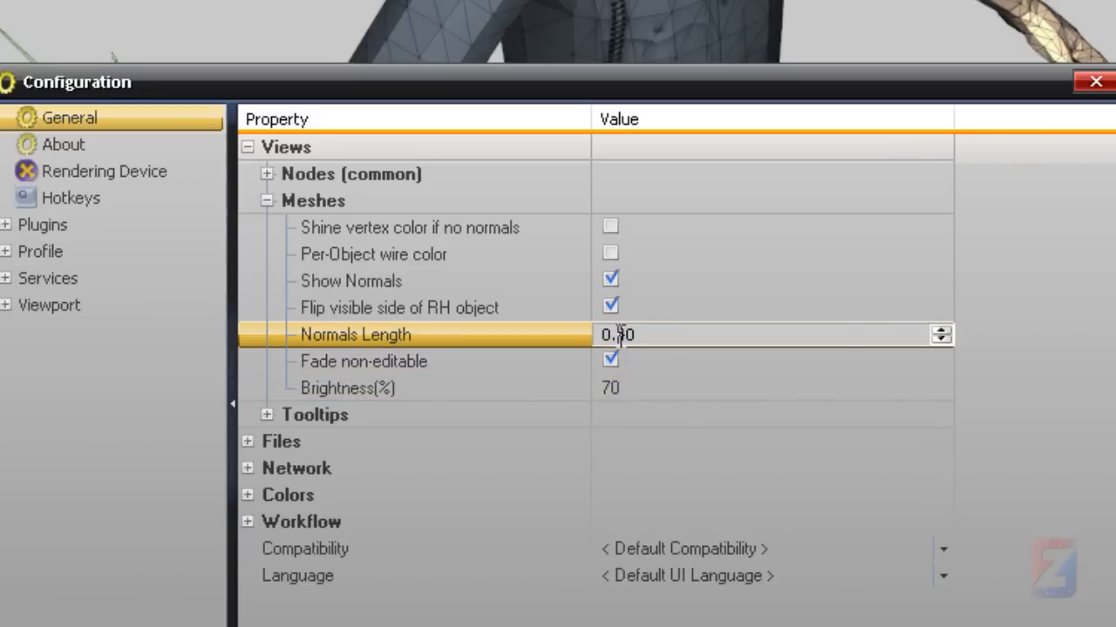
text(2)
key(Return)
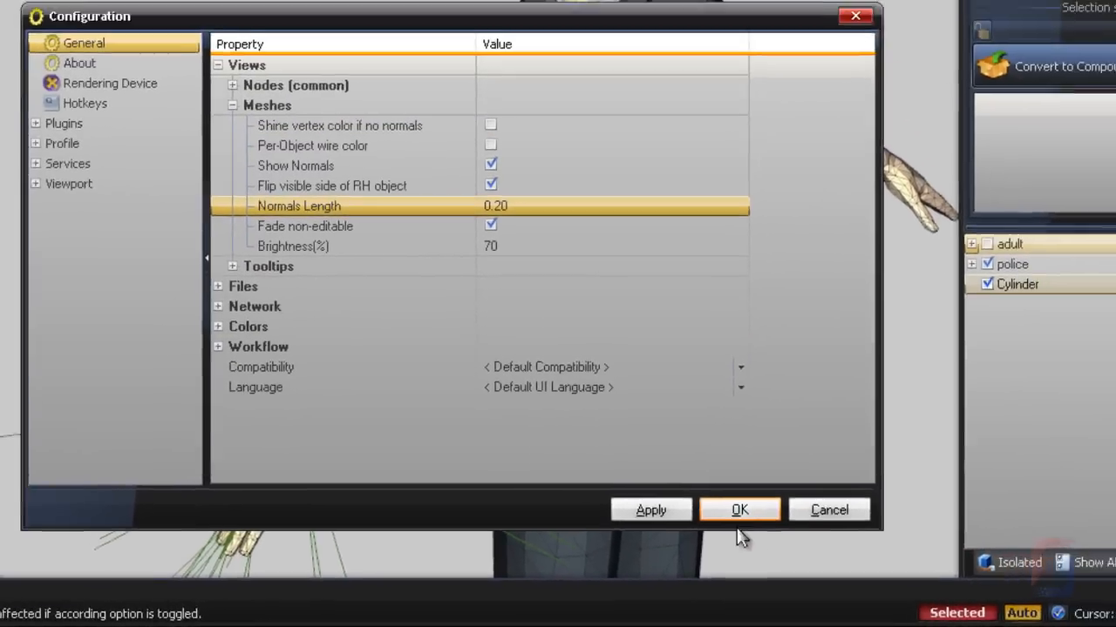
click(802, 475)
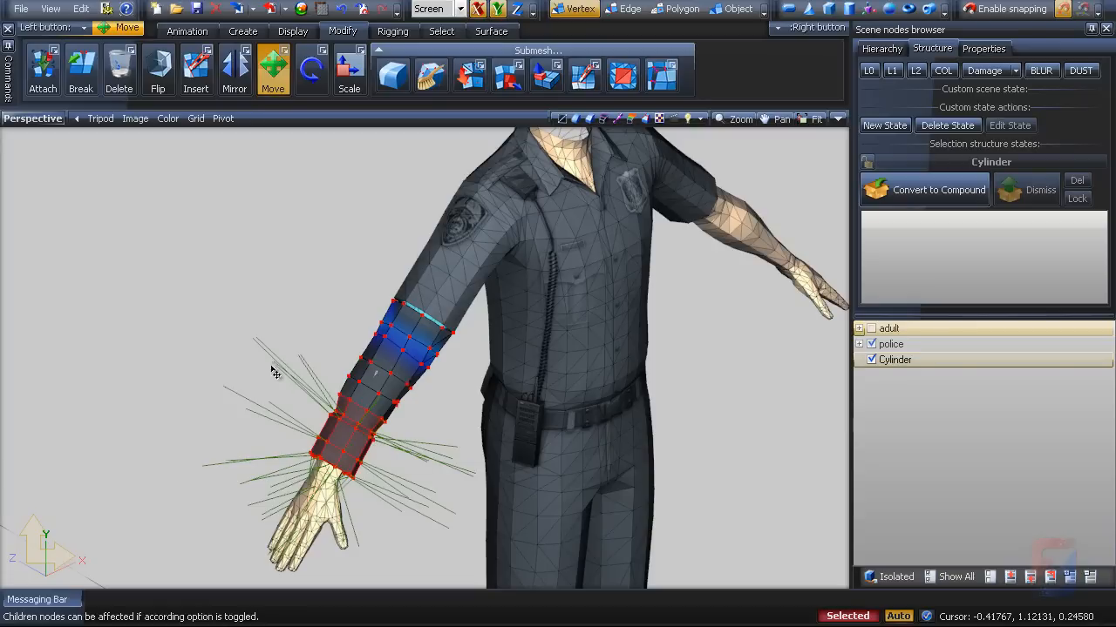
Step: Clear the vertex selection, enable snapping and snap the front vertices of the sleeve's upper opening to the shirt sleeve's edge
key(space)
middle_drag(381, 436, 382, 458)
scroll(381, 366, up, 2)
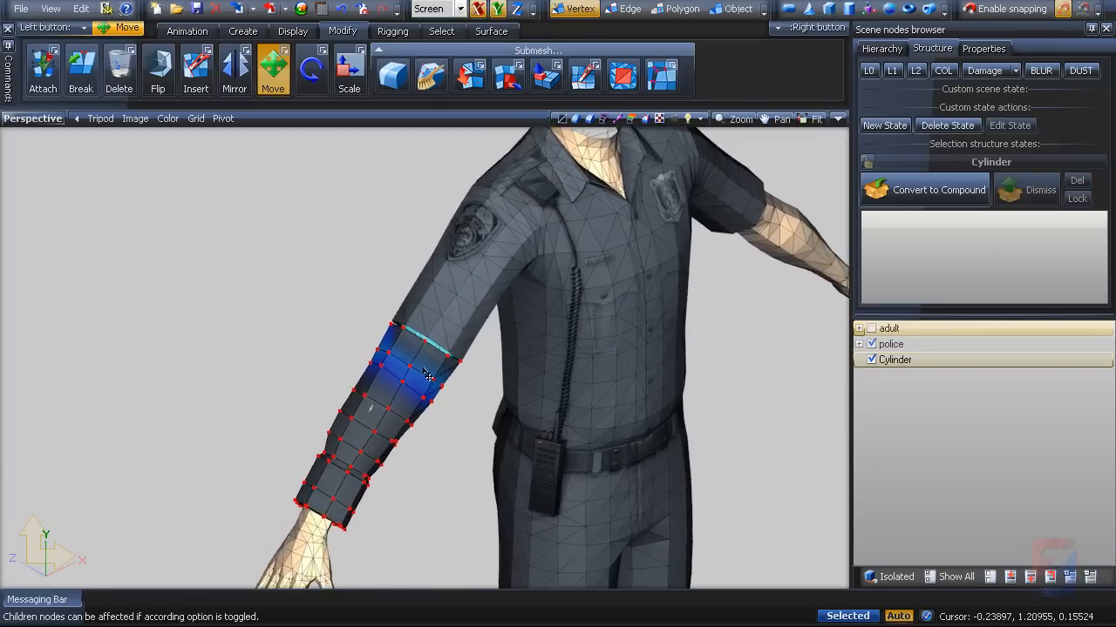
scroll(383, 331, up, 6)
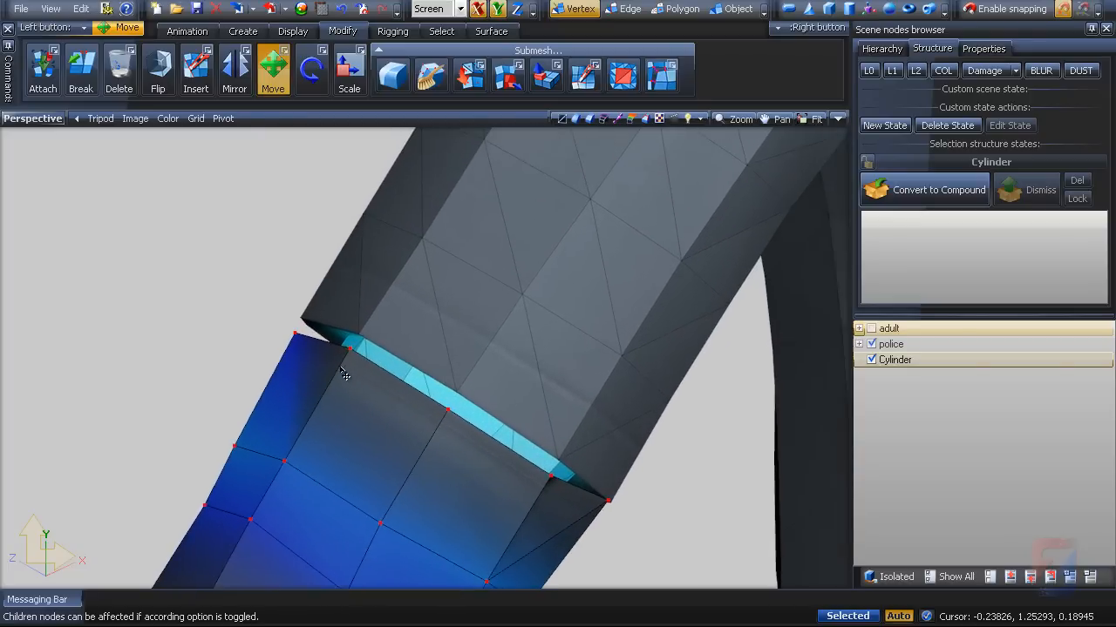
click(1004, 9)
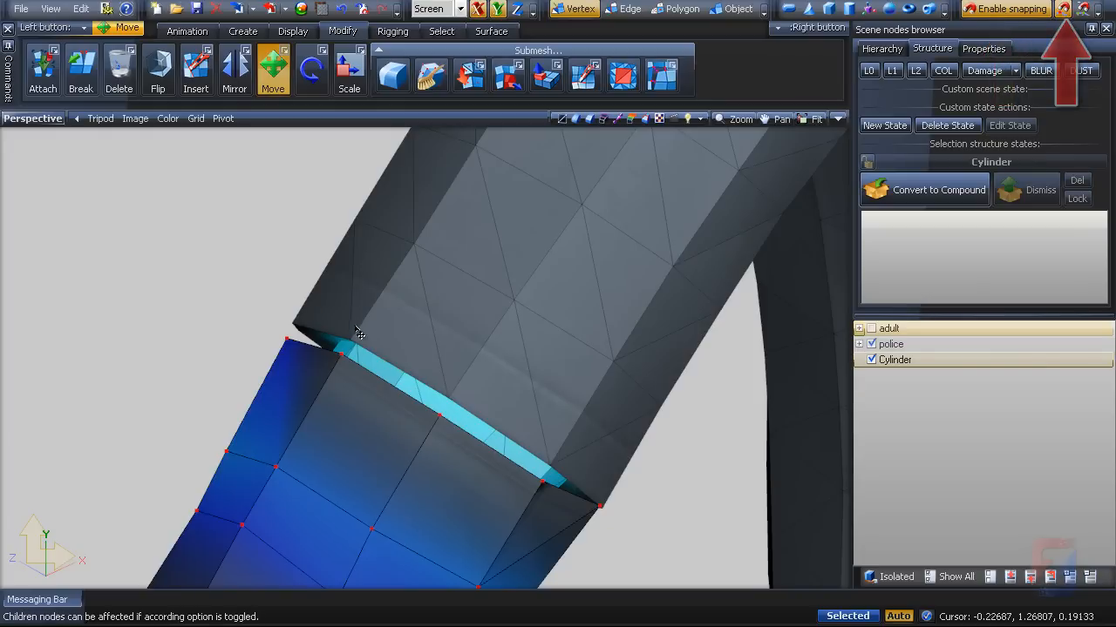
mouse_move(338, 359)
mouse_down()
mouse_move(349, 352)
mouse_move(452, 407)
mouse_up()
middle_drag(450, 403, 558, 455)
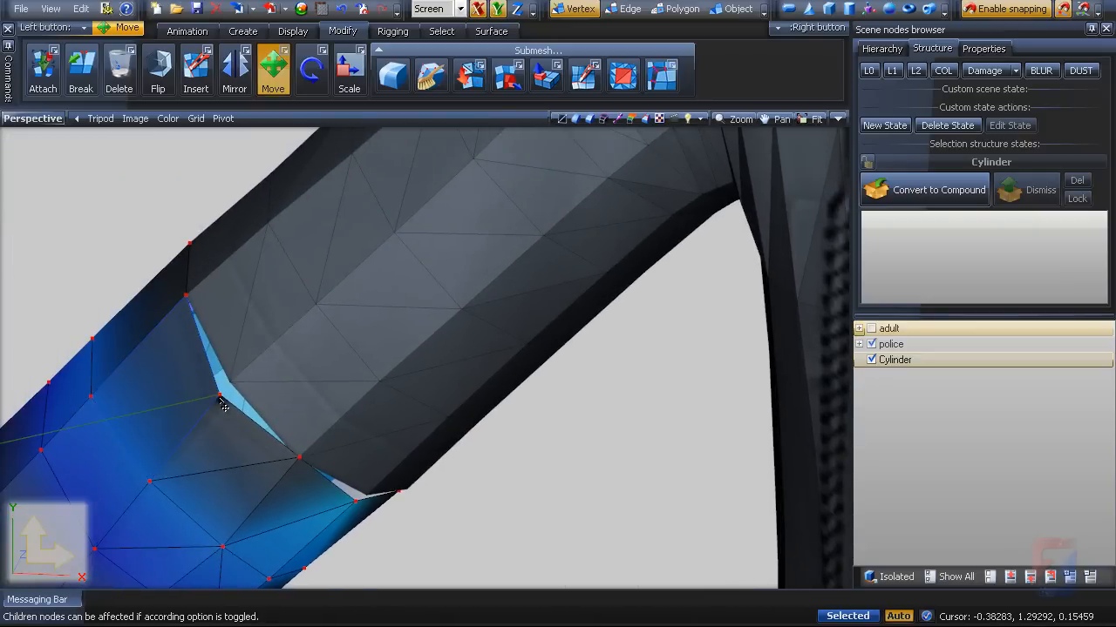
drag(218, 397, 230, 381)
middle_drag(230, 382, 323, 393)
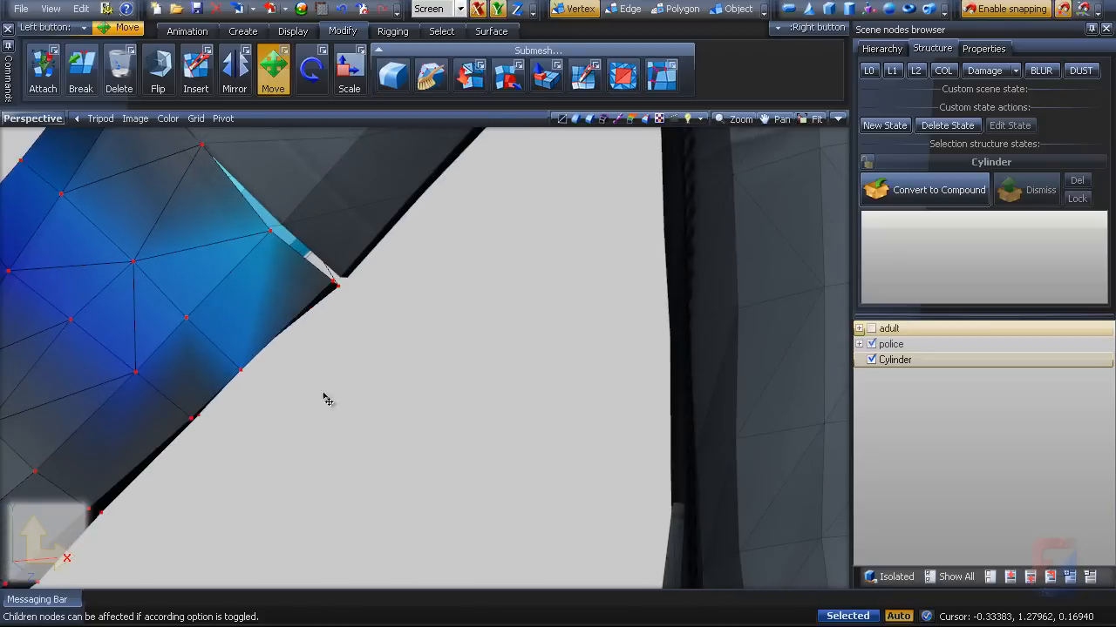
Step: Snap the remaining side and rear vertices of the sleeve's upper opening onto the shirt sleeve's edge to close the gap
middle_drag(226, 222, 330, 462)
scroll(316, 389, up, 2)
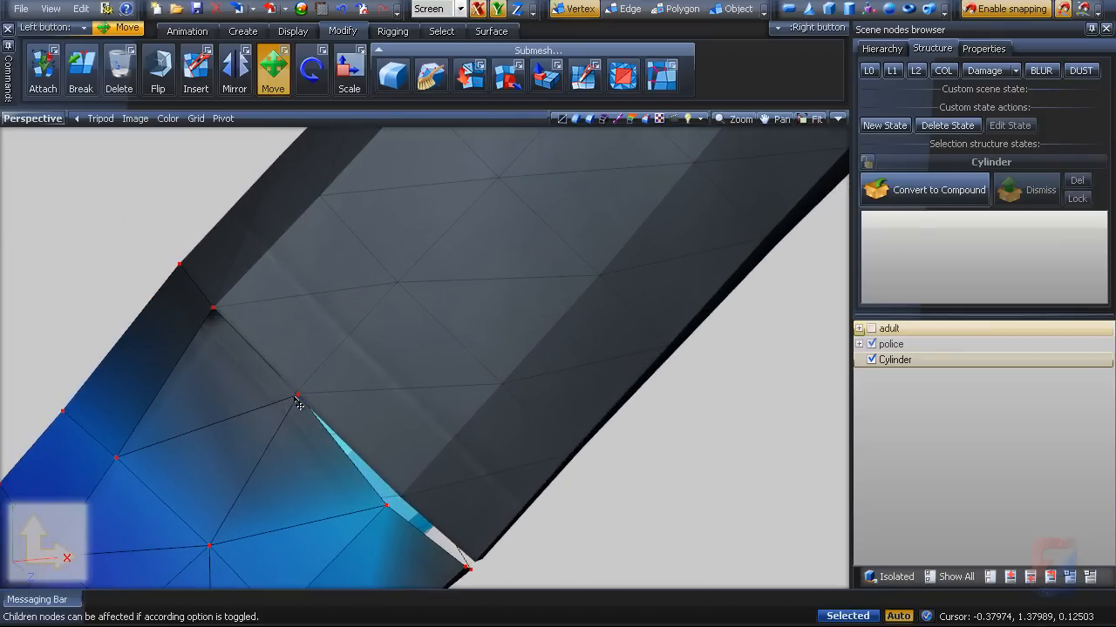
drag(297, 399, 293, 398)
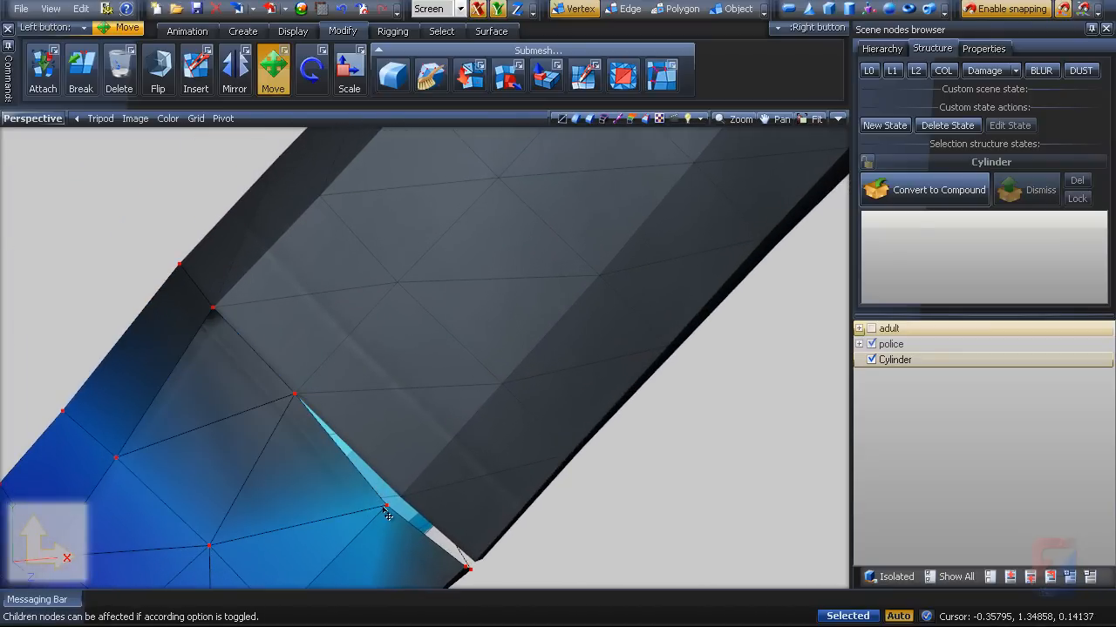
drag(385, 507, 403, 497)
middle_drag(444, 549, 409, 514)
drag(408, 514, 424, 518)
middle_drag(498, 498, 476, 419)
drag(473, 417, 446, 400)
drag(382, 480, 372, 458)
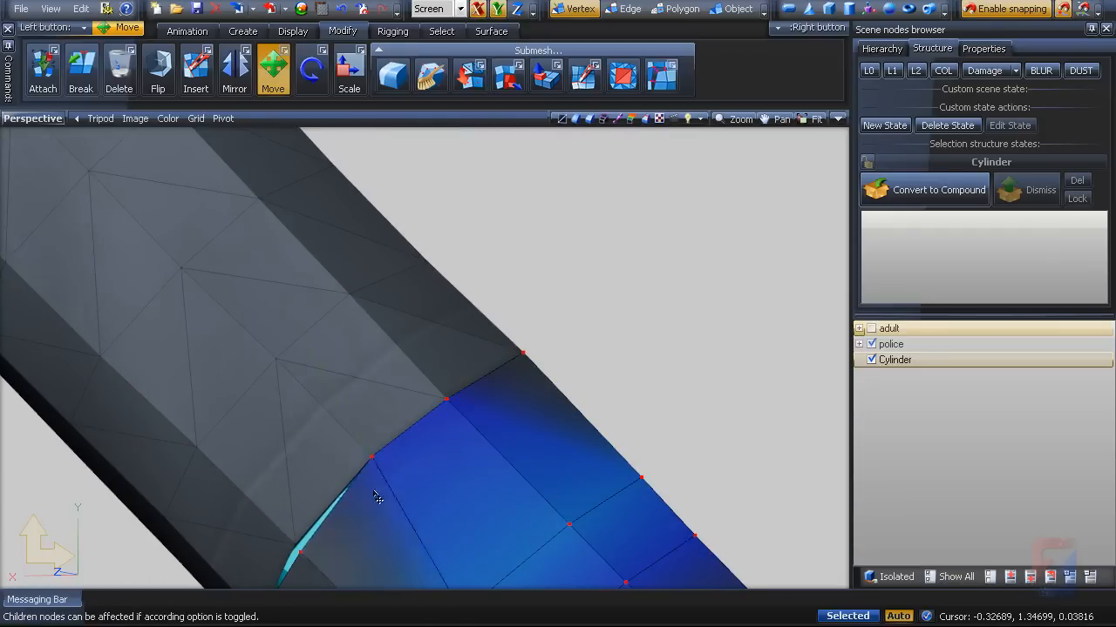
middle_drag(376, 496, 498, 391)
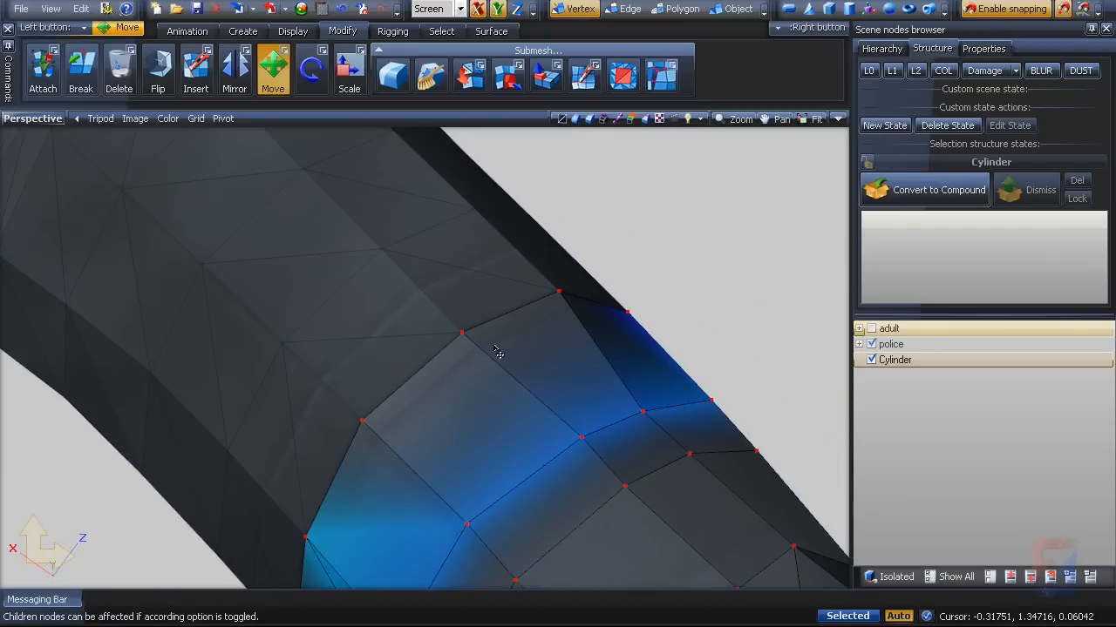
Step: Switch the perspective view to semitransparent display around the sleeve and wrist
middle_drag(497, 352, 710, 201)
scroll(446, 321, down, 3)
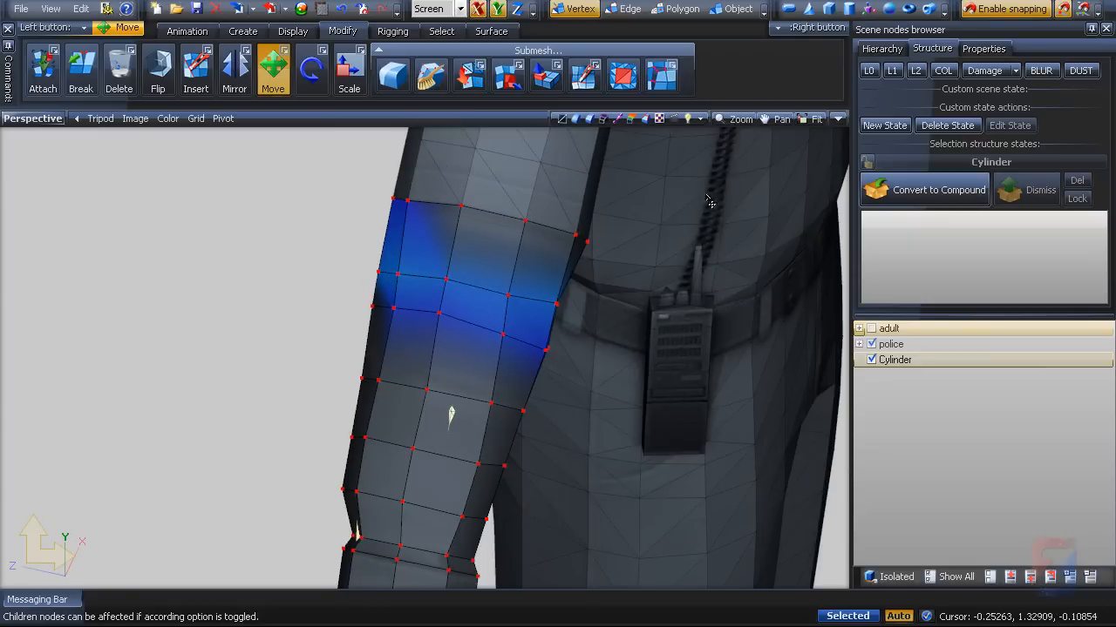
click(689, 119)
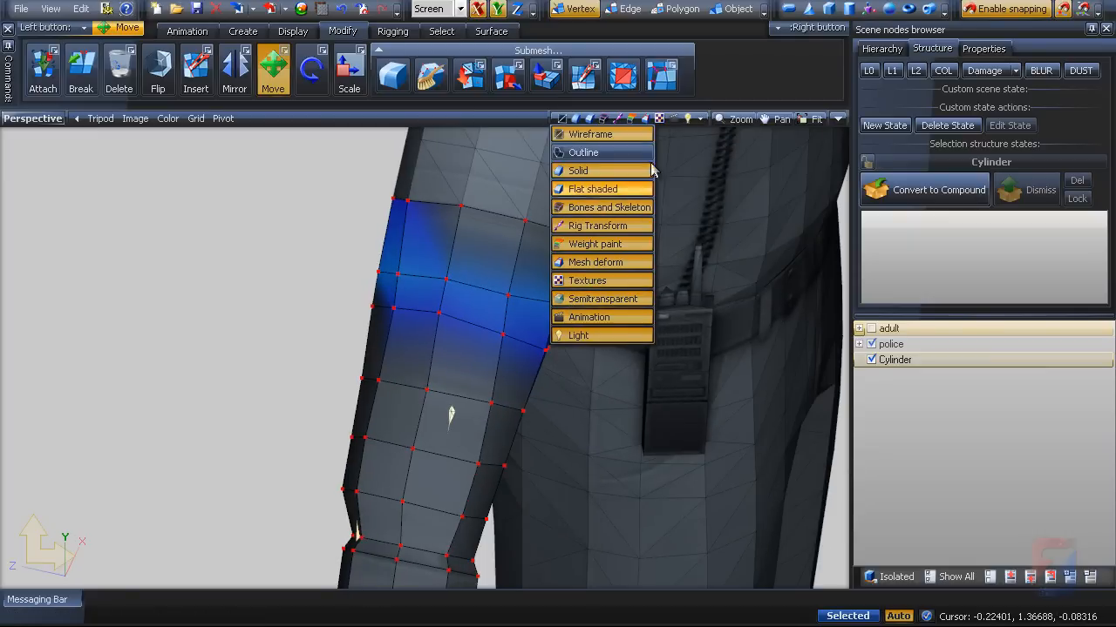
click(602, 299)
middle_drag(567, 313, 629, 394)
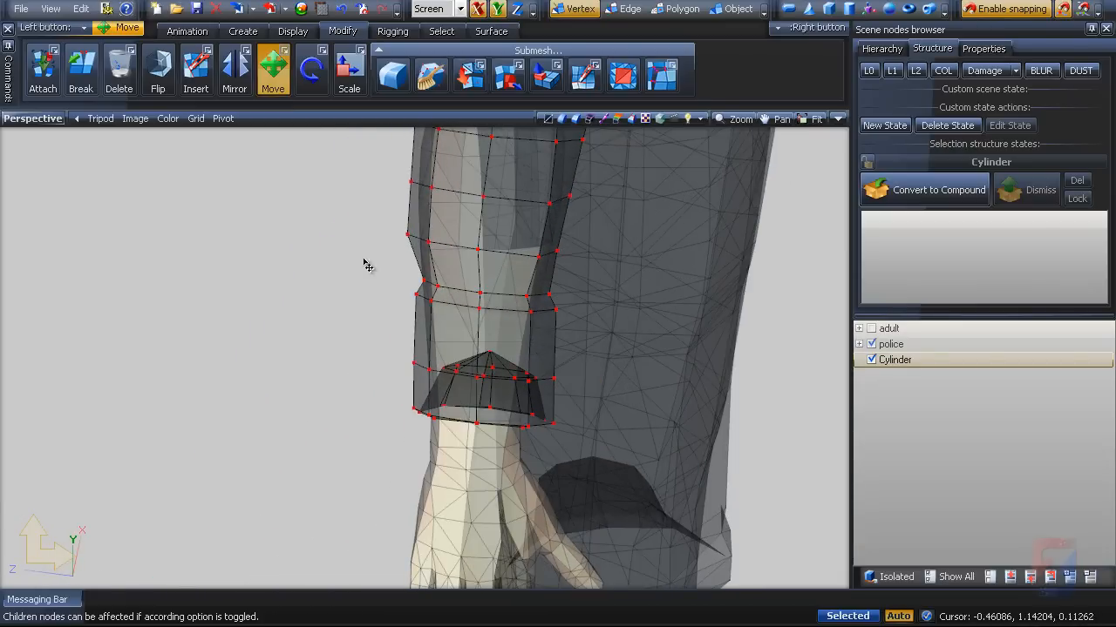
Step: Select all vertices of the sleeve's cuff end, disable snapping and move them into place around the wrist
drag(368, 266, 730, 404)
click(992, 12)
middle_drag(519, 397, 488, 347)
drag(444, 373, 437, 414)
middle_drag(488, 355, 443, 262)
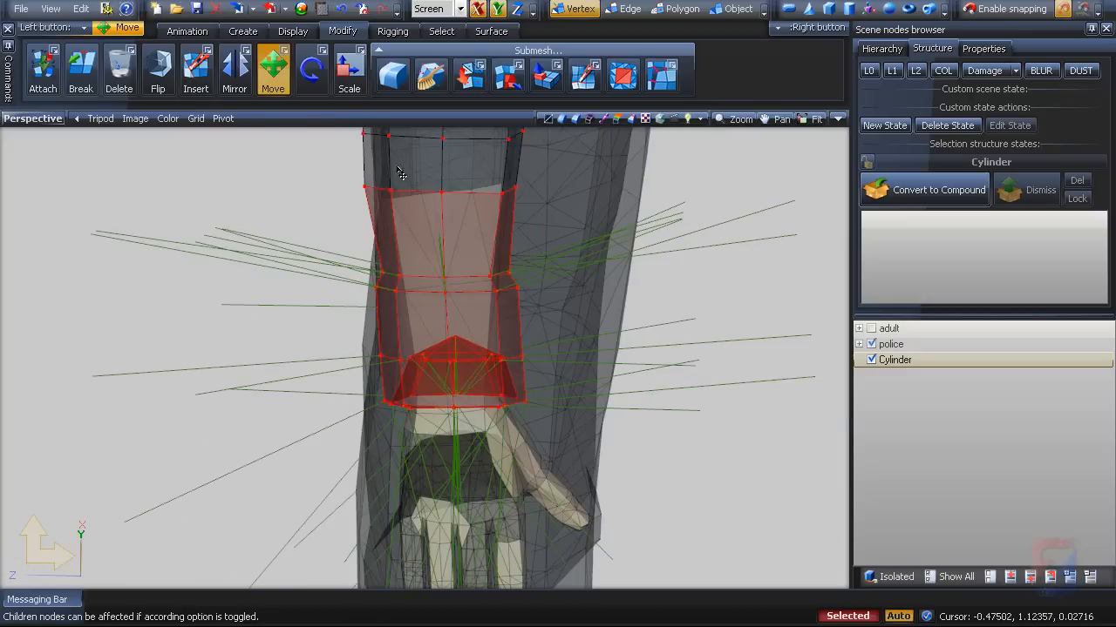
Step: Fine-tune the vertex rings above and at the cuff so they surround the forearm, and clear the vertex selection
drag(325, 154, 549, 217)
drag(446, 200, 446, 204)
middle_drag(446, 204, 267, 206)
drag(250, 189, 447, 428)
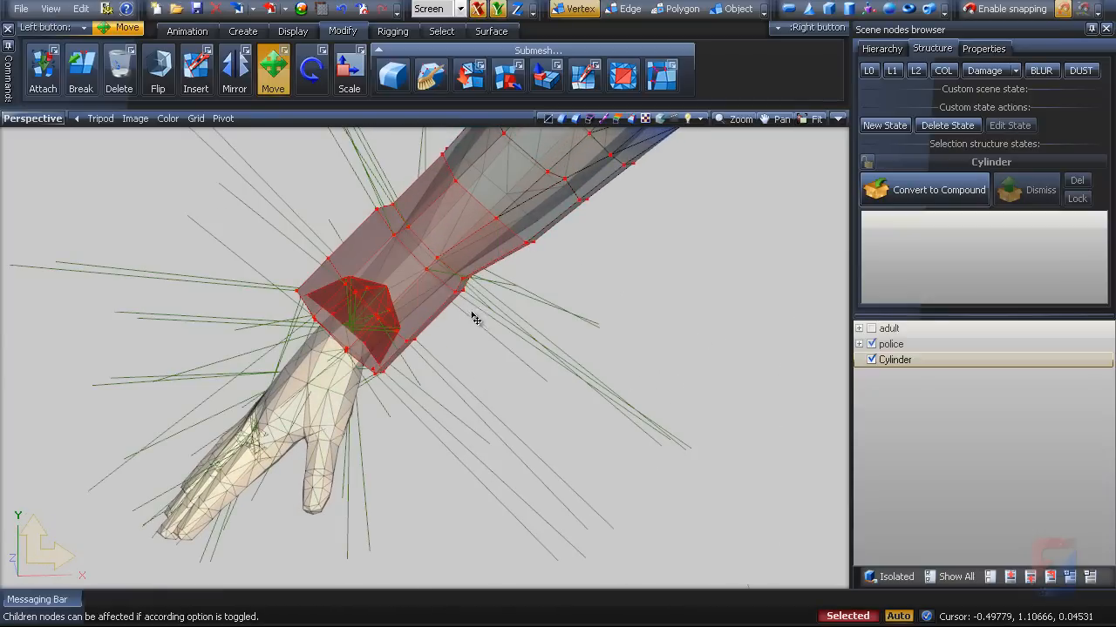
drag(468, 291, 471, 294)
mouse_move(471, 295)
middle_down()
mouse_move(590, 319)
mouse_move(642, 301)
mouse_move(505, 321)
mouse_move(516, 316)
mouse_move(274, 270)
mouse_move(476, 294)
middle_up()
key(space)
Step: Temporarily hide the sleeve cylinder to examine the bare forearm's weights and mesh, and compare them with the sleeve
click(872, 361)
middle_drag(401, 366, 503, 349)
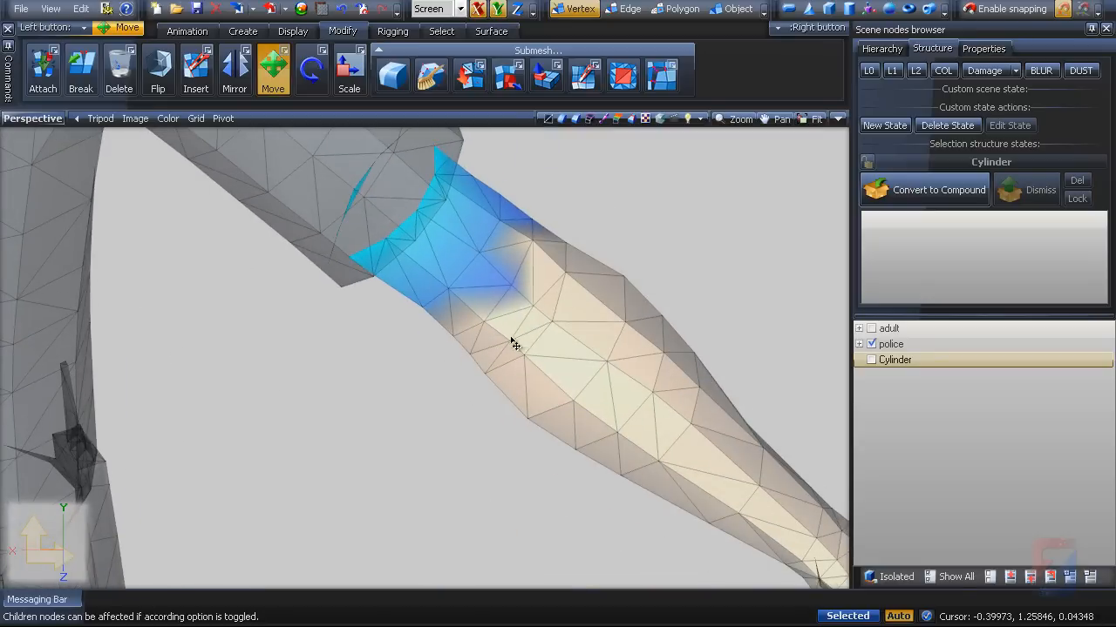
click(871, 360)
middle_drag(677, 319, 656, 286)
scroll(655, 284, up, 2)
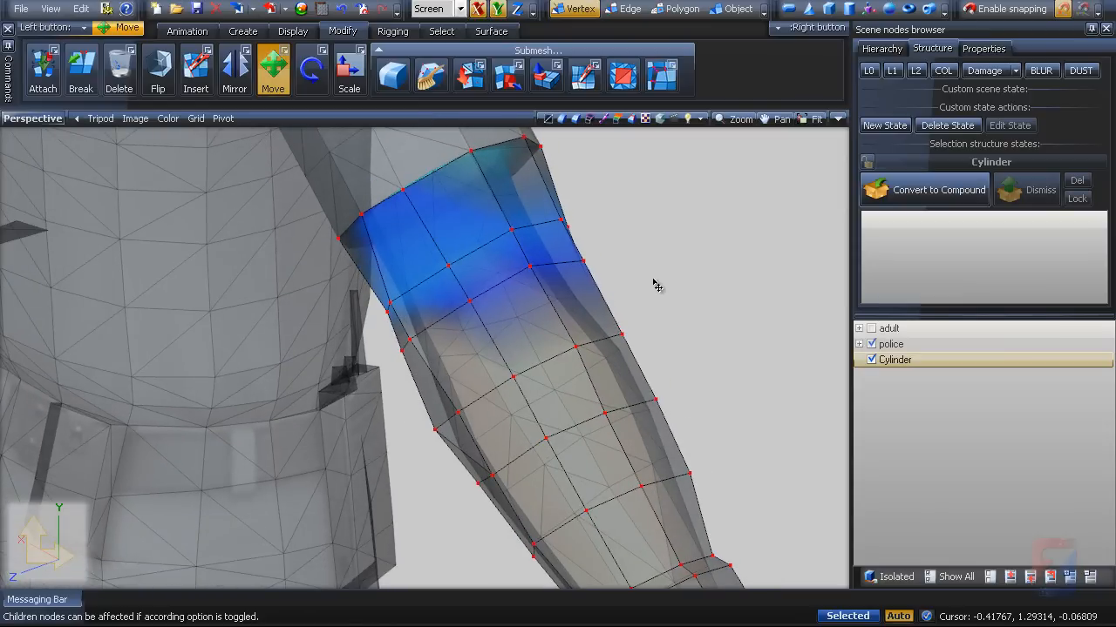
middle_drag(657, 286, 644, 280)
scroll(645, 280, down, 1)
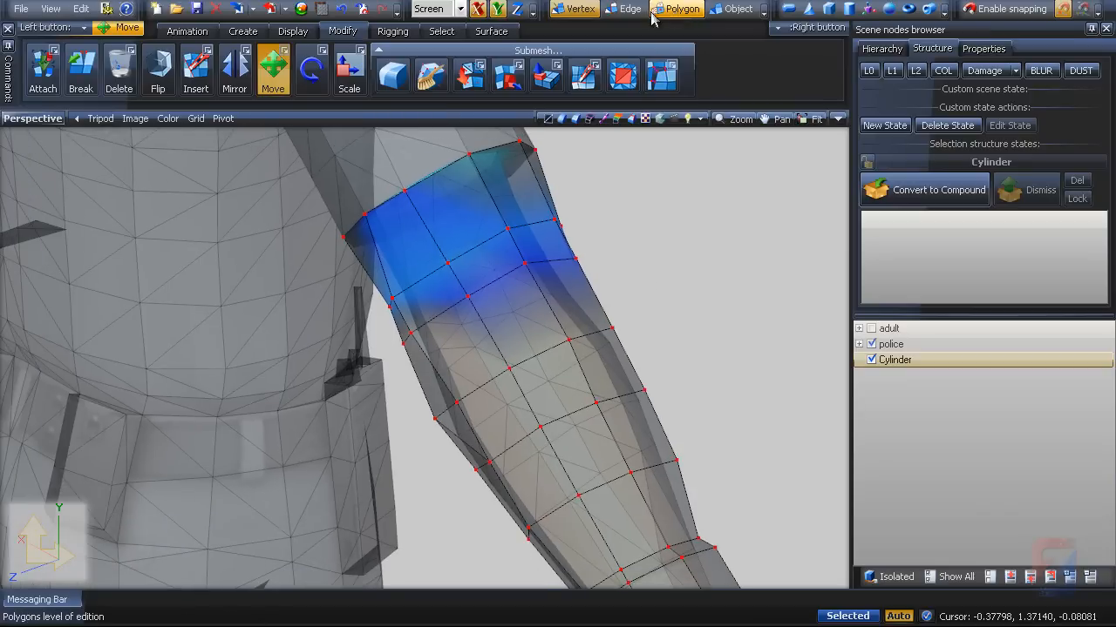
Step: At edge level, use Insert to start cutting a new edge ring across the sleeve's faces just below the elbow
click(624, 9)
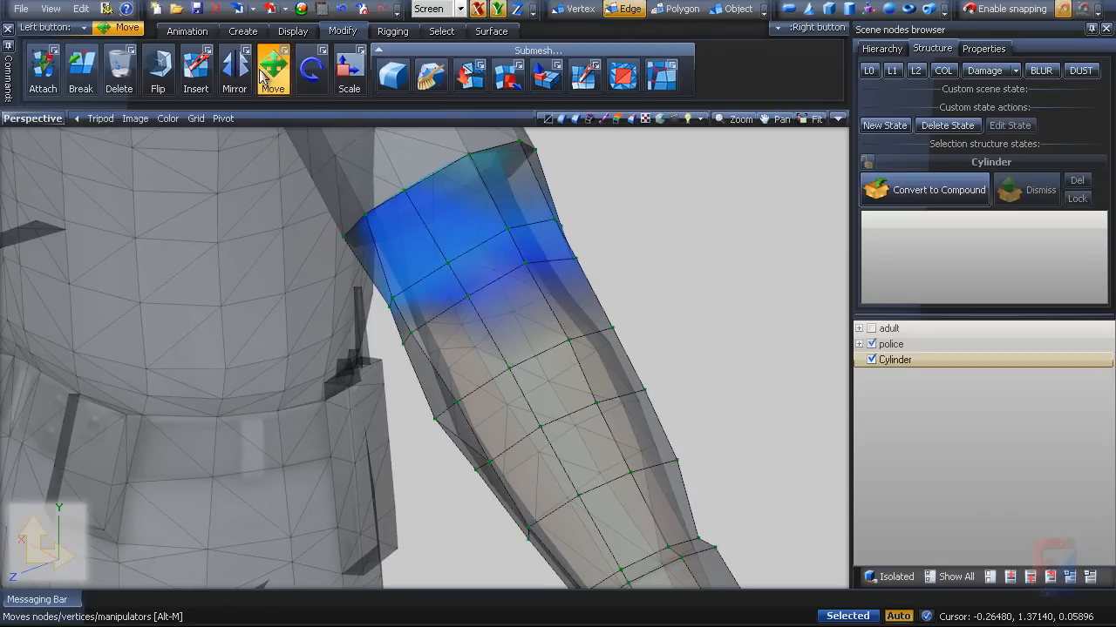
click(204, 68)
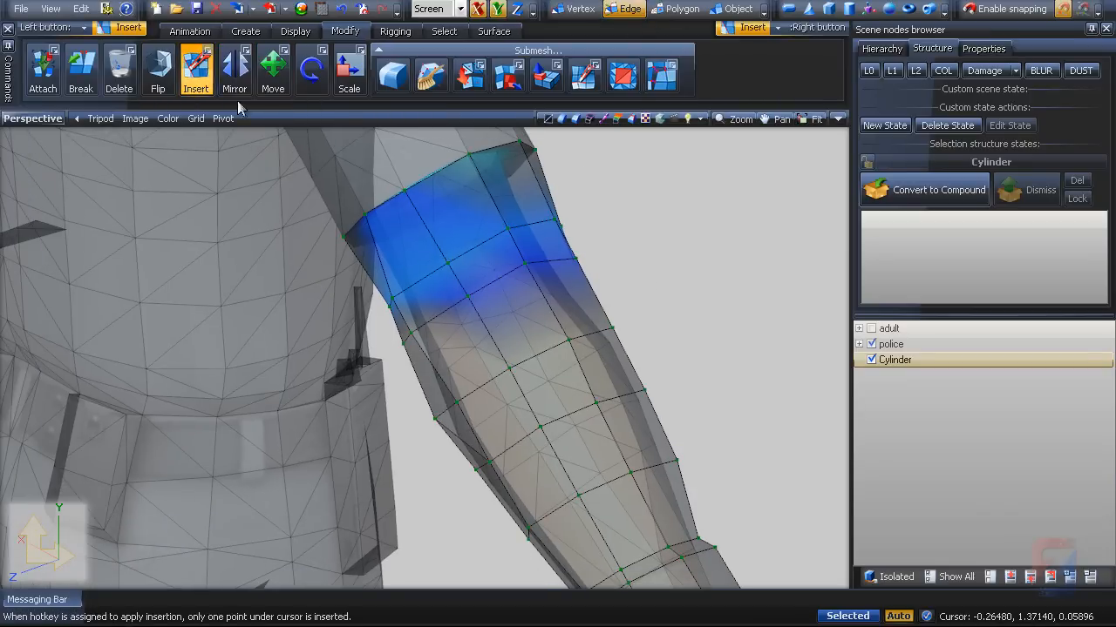
middle_drag(669, 384, 650, 397)
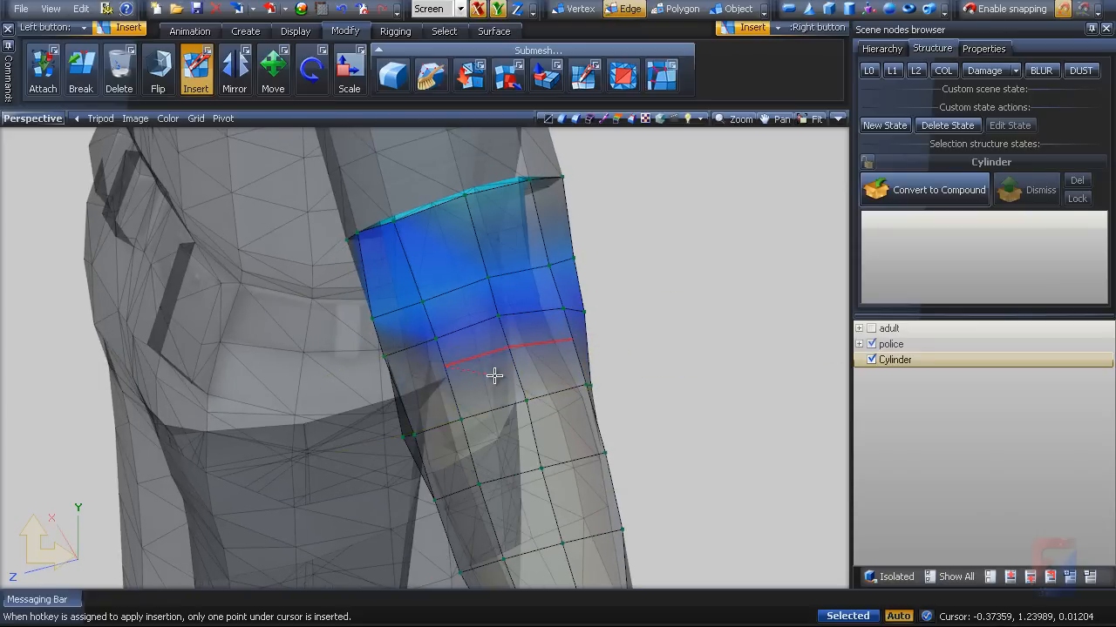
middle_drag(493, 376, 566, 360)
scroll(520, 323, up, 1)
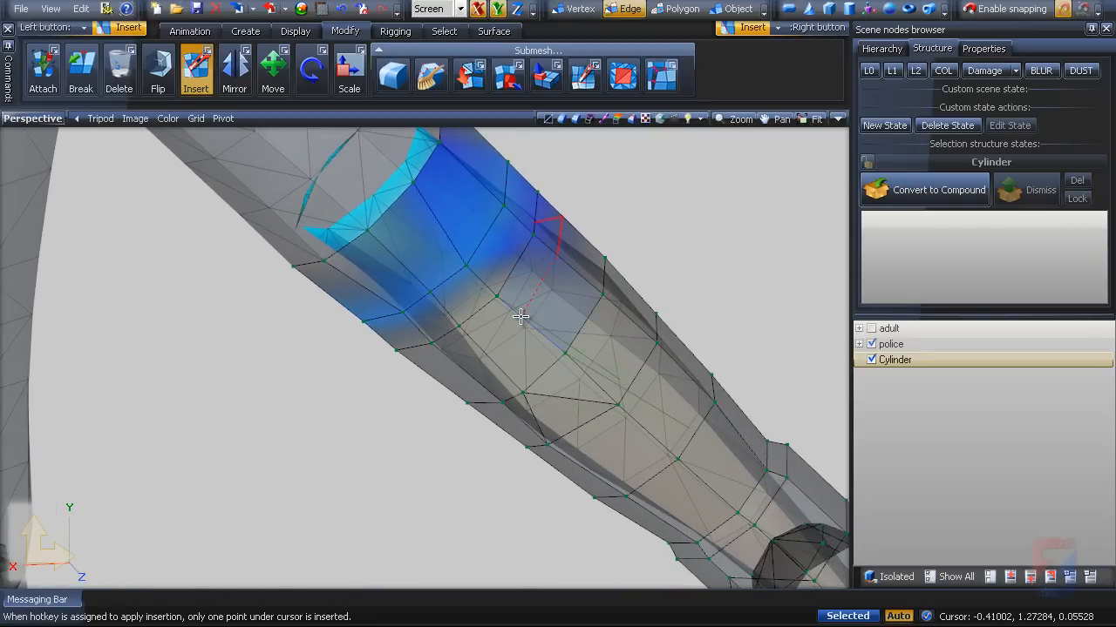
click(522, 317)
scroll(520, 305, up, 2)
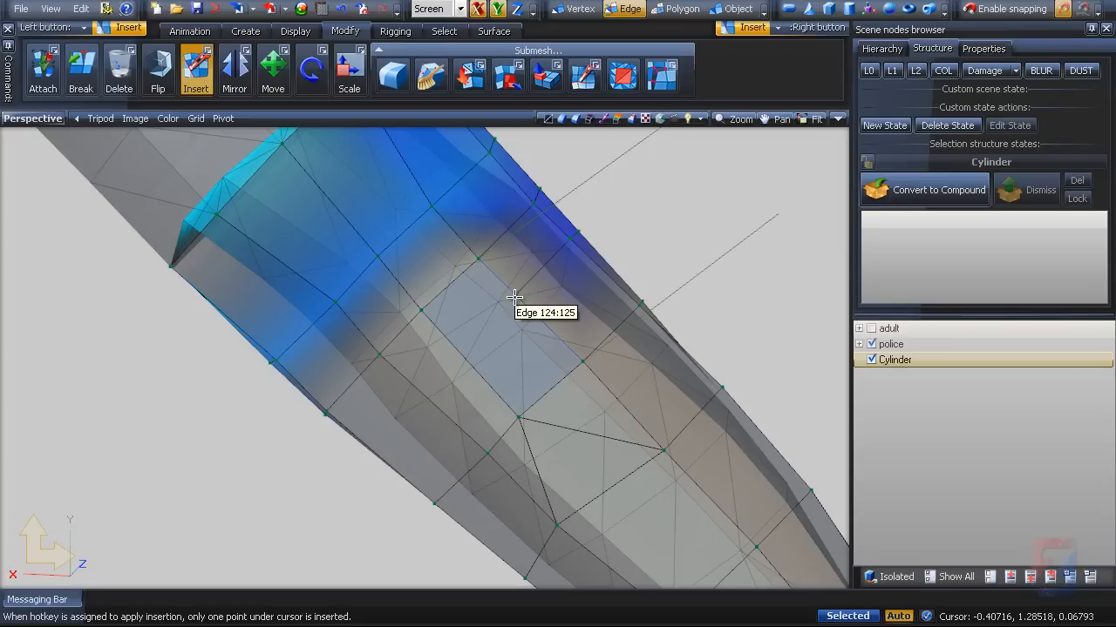
click(514, 299)
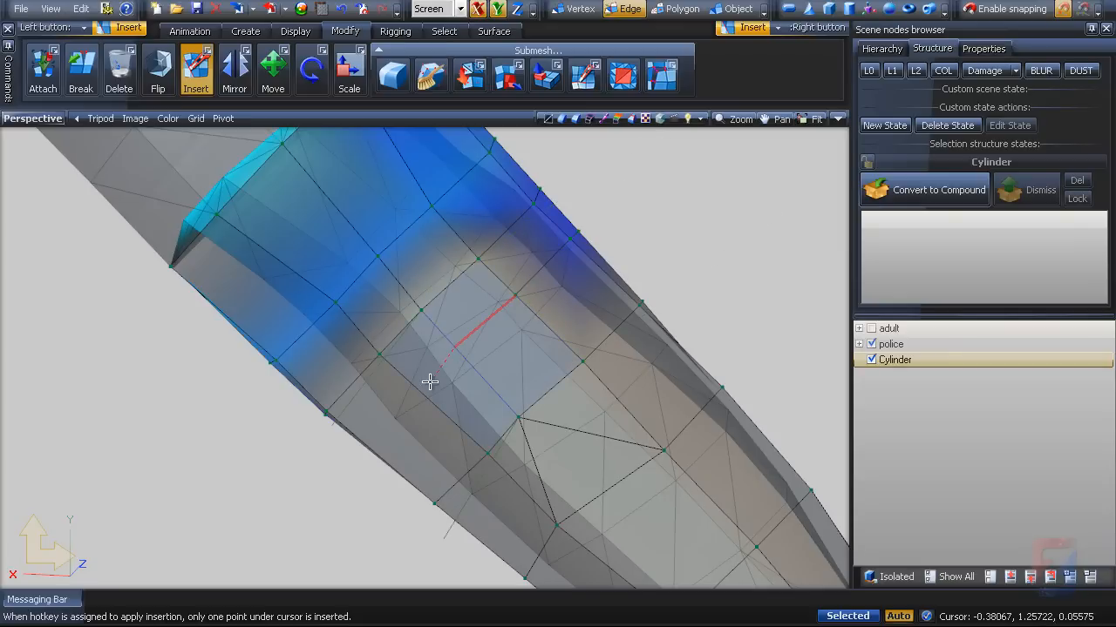
Step: Continue the new edge ring around the underside and remaining sides of the sleeve and finish the cut
middle_drag(447, 389, 409, 376)
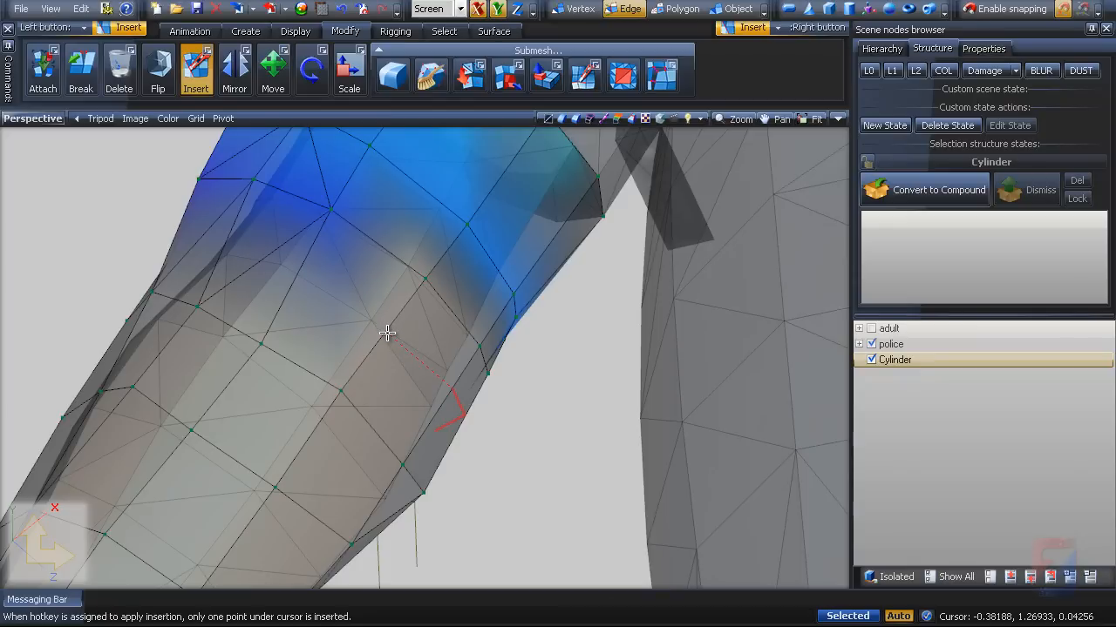
mouse_move(387, 333)
middle_down()
mouse_move(378, 349)
mouse_move(409, 386)
mouse_move(410, 409)
middle_up()
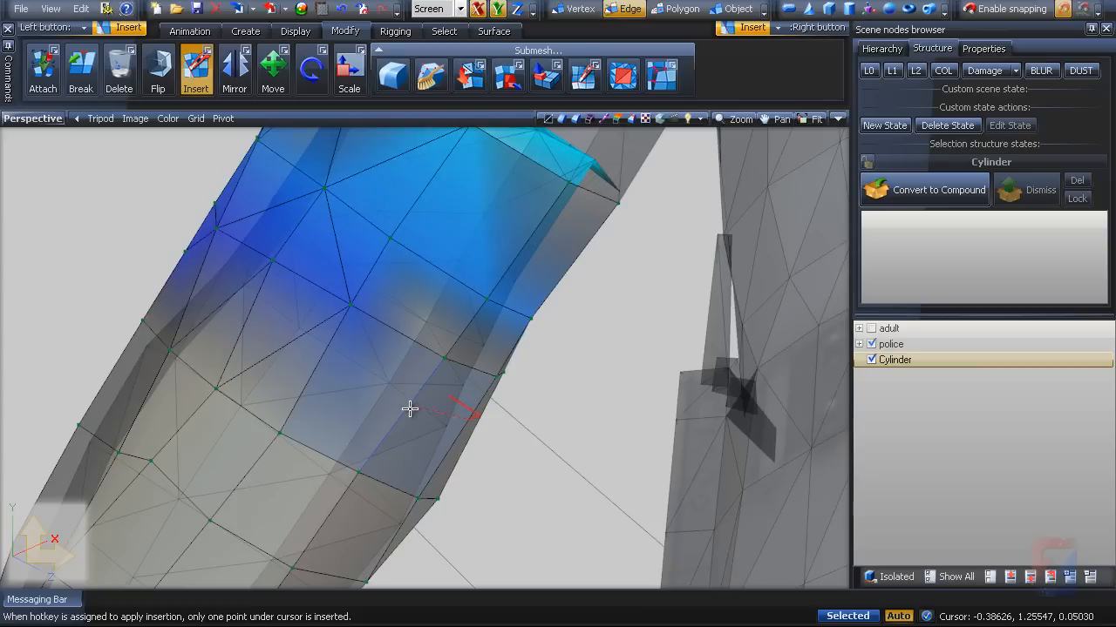
click(319, 362)
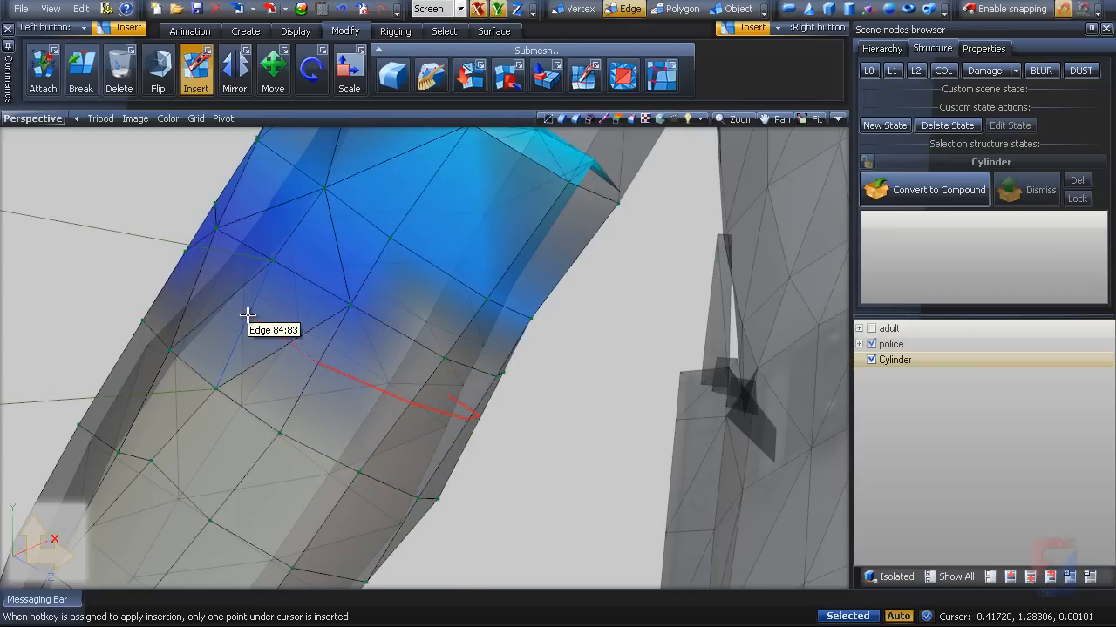
mouse_move(299, 331)
middle_down()
mouse_move(340, 357)
mouse_move(324, 348)
mouse_move(319, 363)
mouse_move(269, 393)
middle_up()
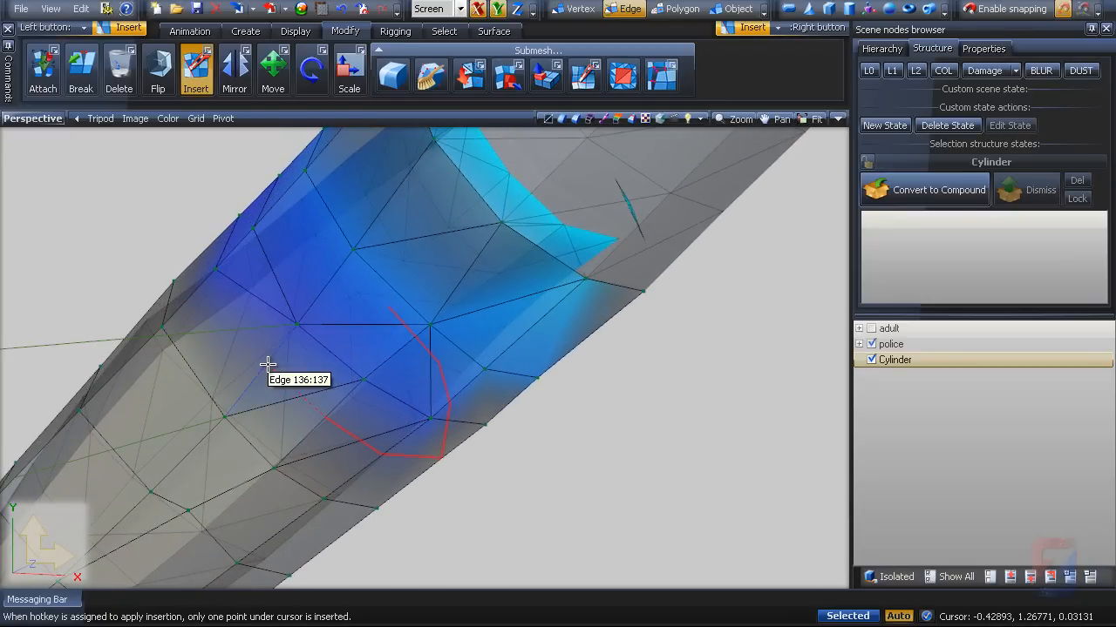
right_click(268, 364)
Step: Insert an edge across the remaining uncut face of the sleeve's ring below the elbow and return to object level
middle_drag(317, 386, 448, 402)
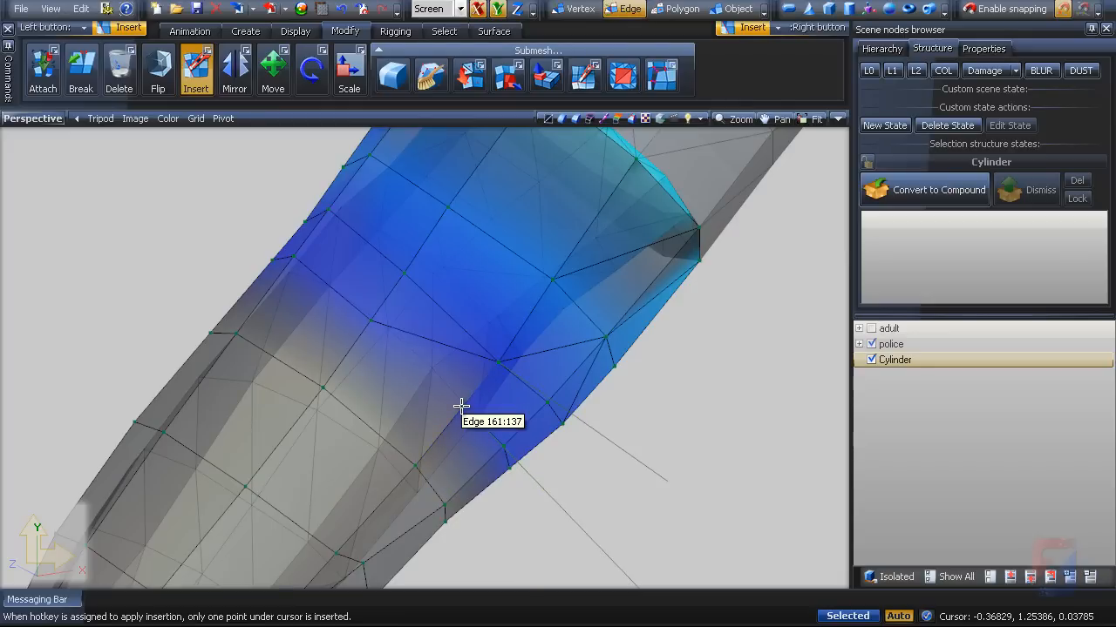
click(461, 406)
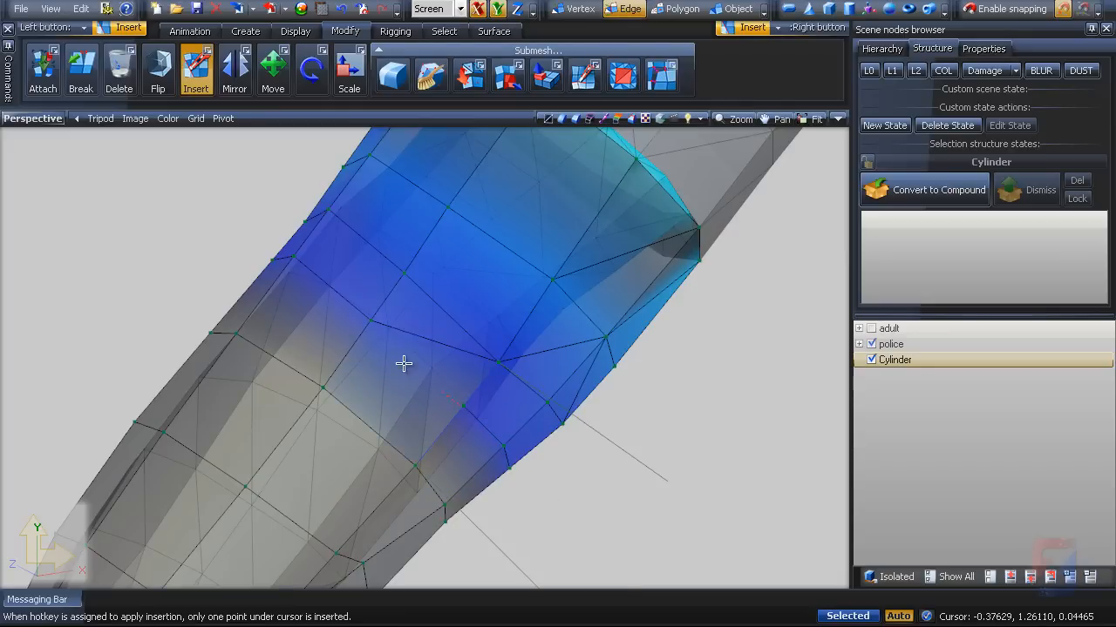
click(371, 321)
middle_drag(585, 475, 683, 447)
middle_drag(452, 342, 473, 441)
key(1)
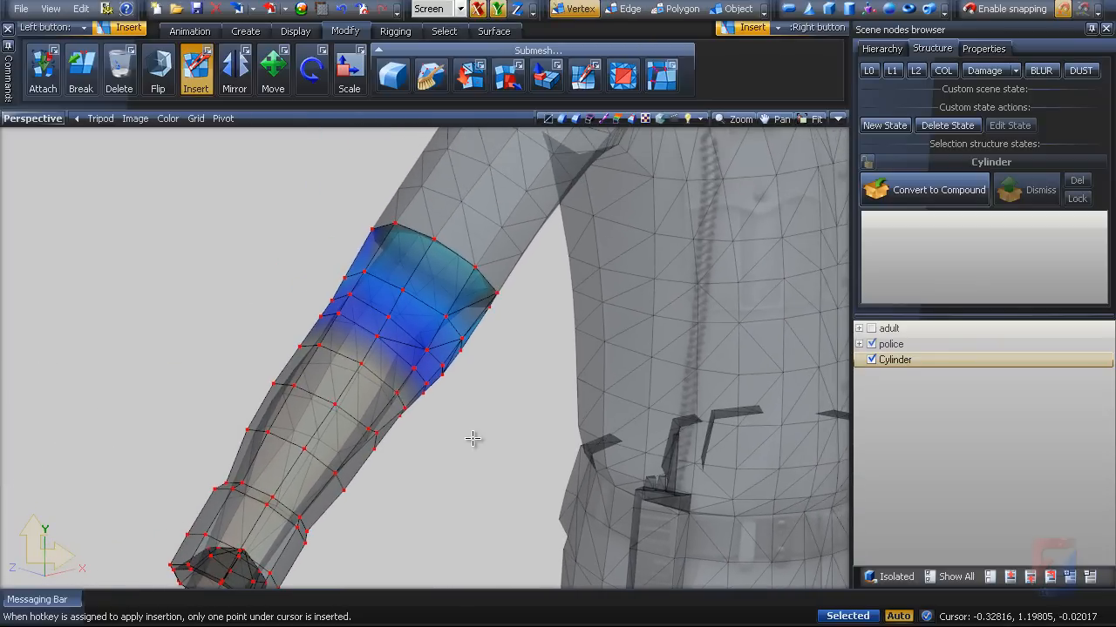
key(4)
scroll(459, 354, down, 5)
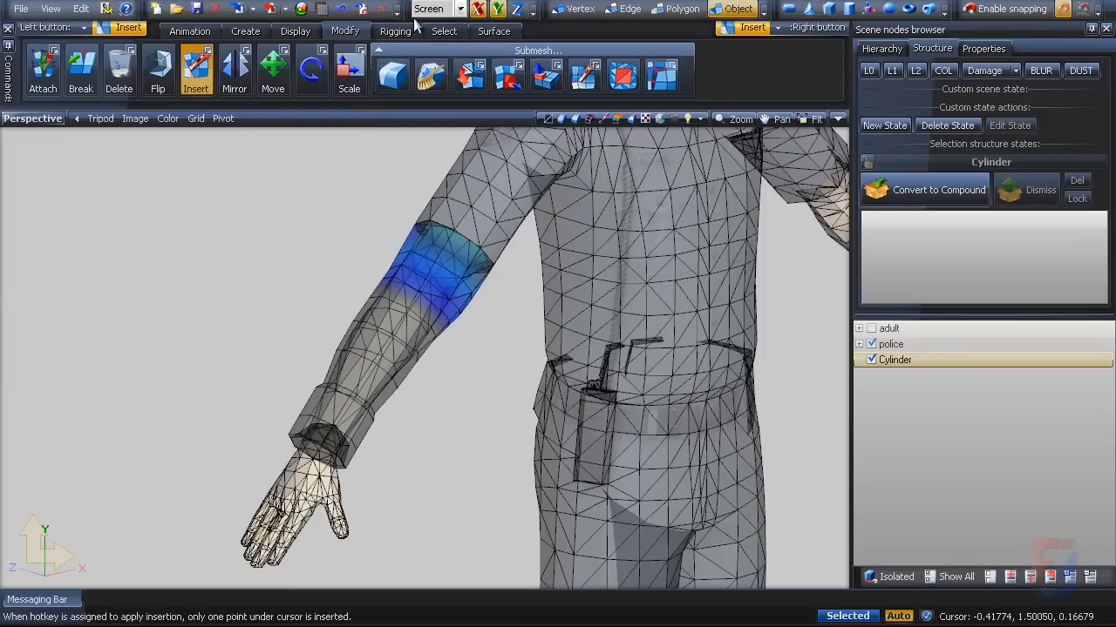
Step: Inspect the sleeve cylinder's vertex format in its mesh properties, including the Rigging and Max Rig Bones settings
click(197, 87)
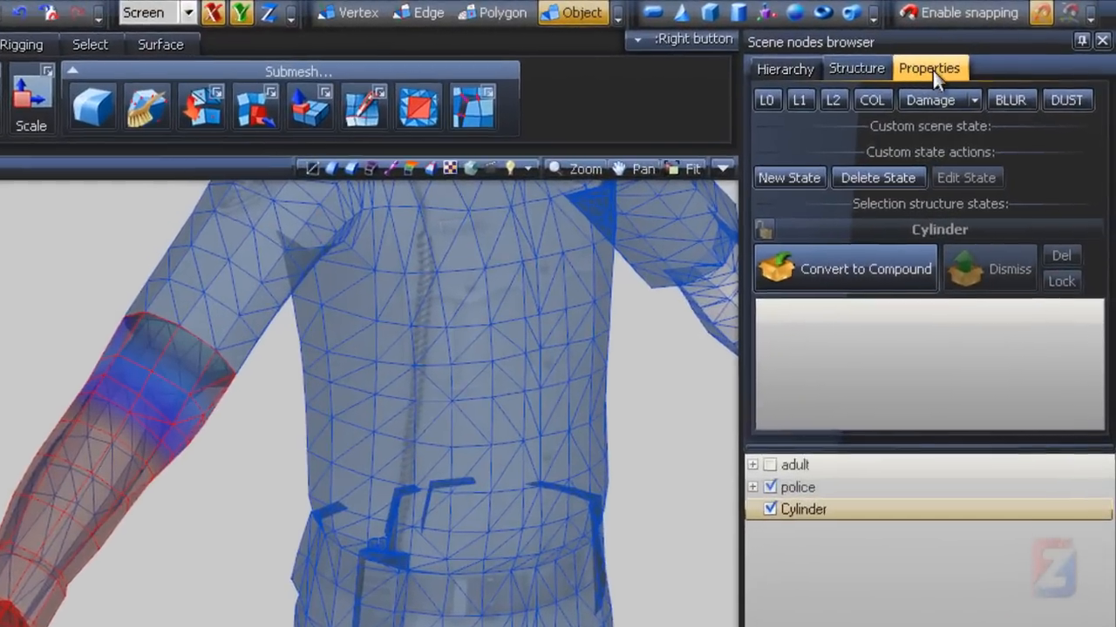
click(983, 47)
click(719, 241)
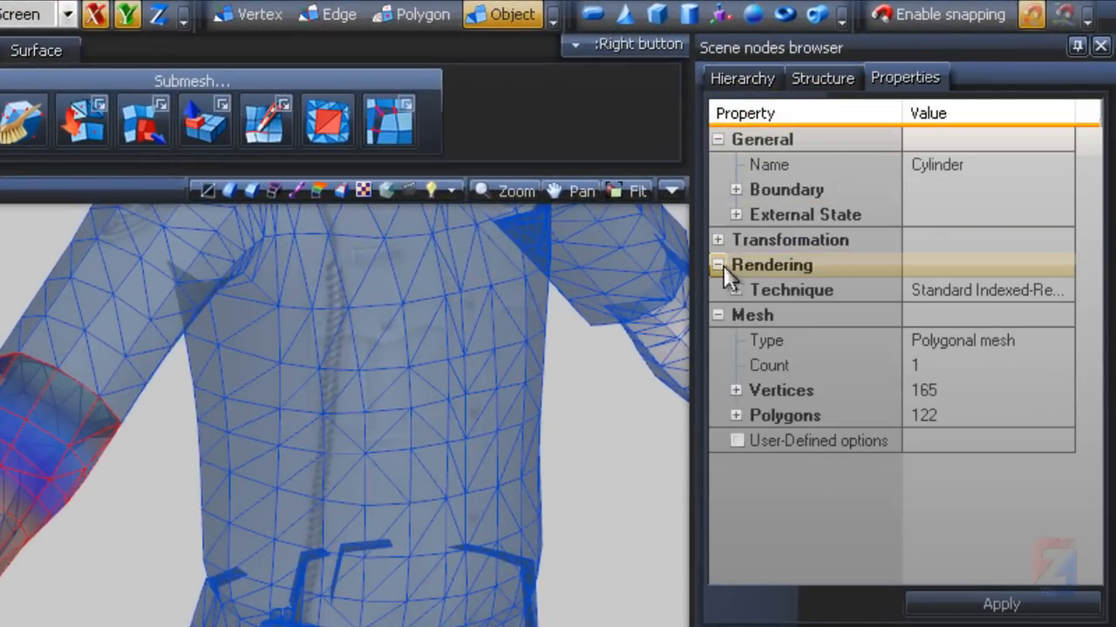
click(736, 390)
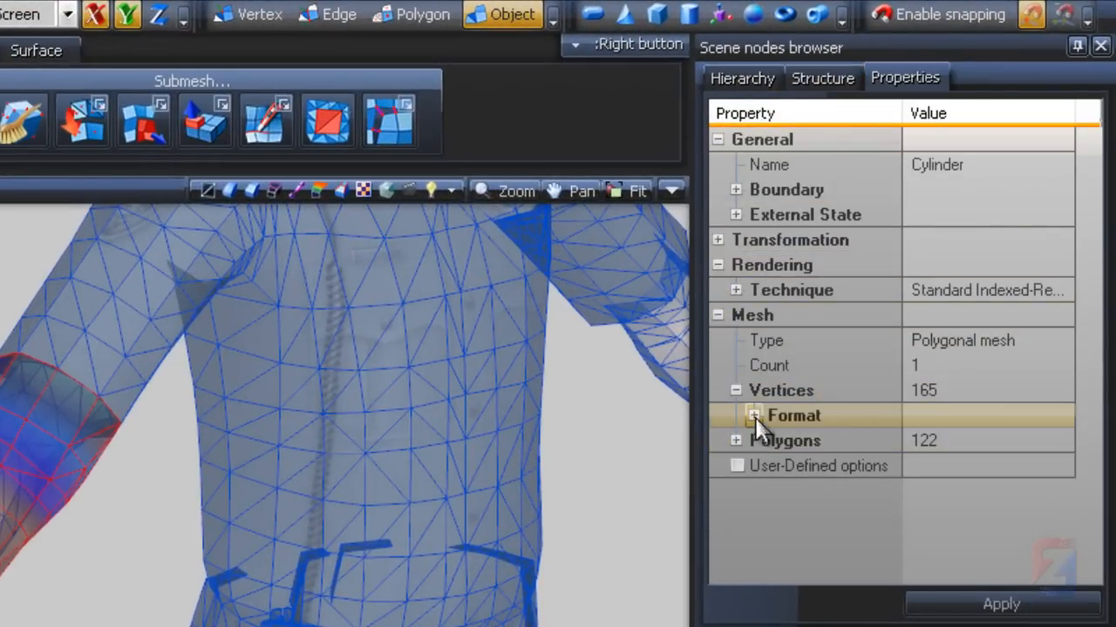
click(754, 415)
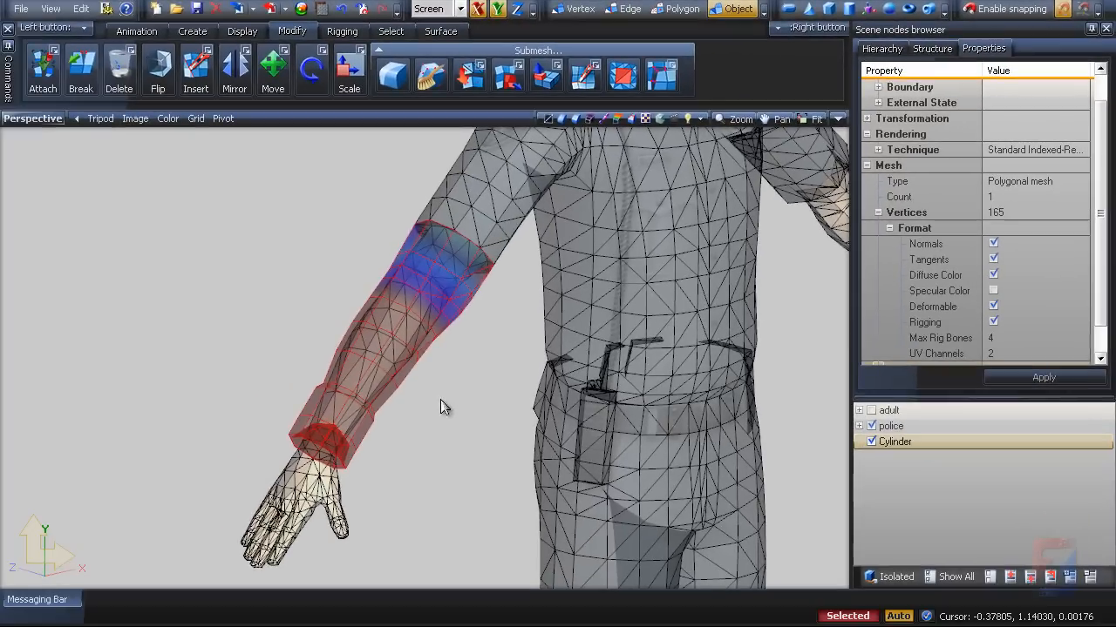
click(445, 394)
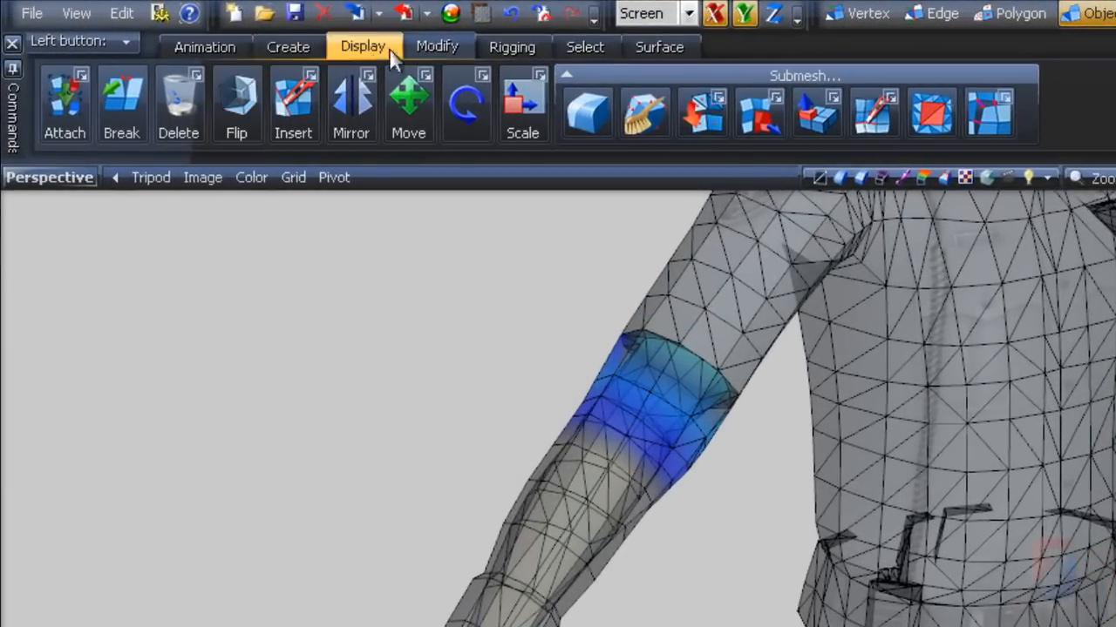
Step: Use Copy Weight to transfer the bone weights from the police body mesh to the sleeve cylinder
click(526, 47)
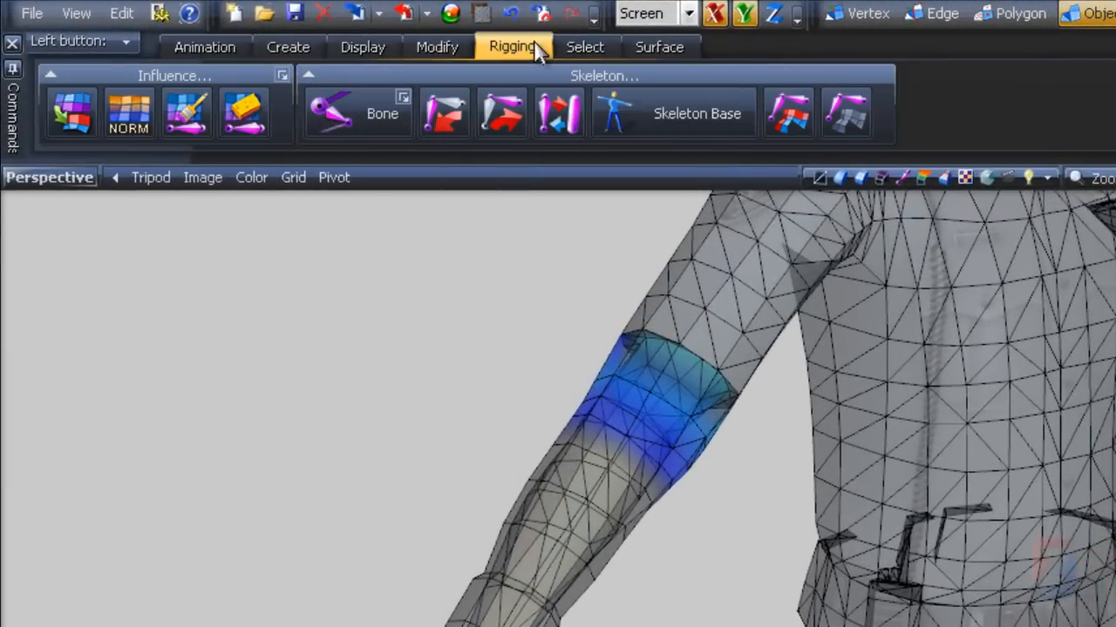
click(75, 116)
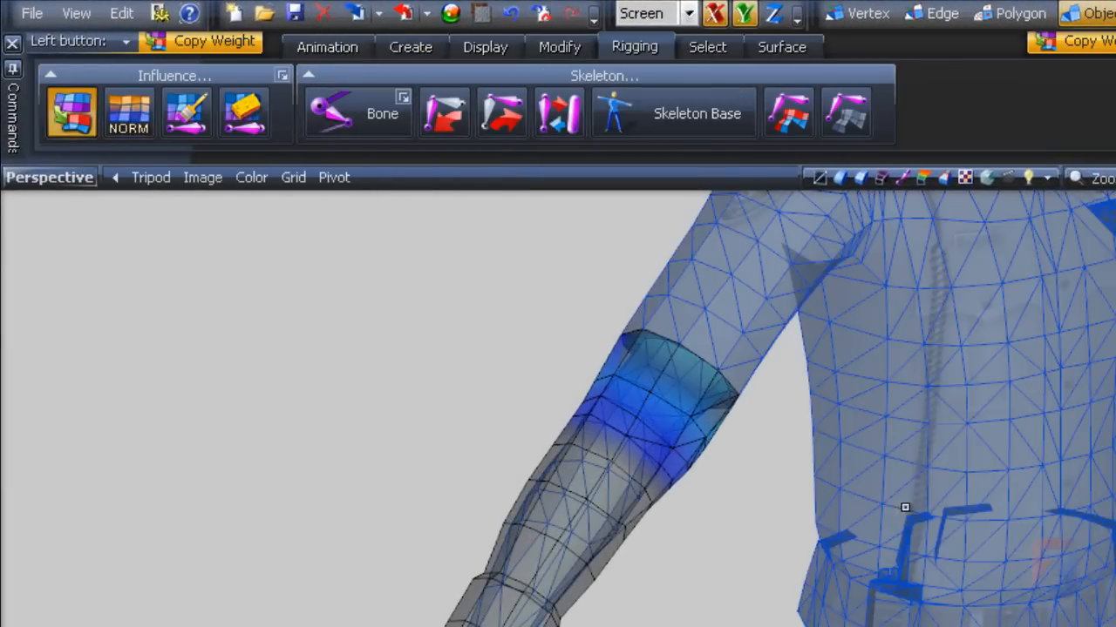
click(853, 489)
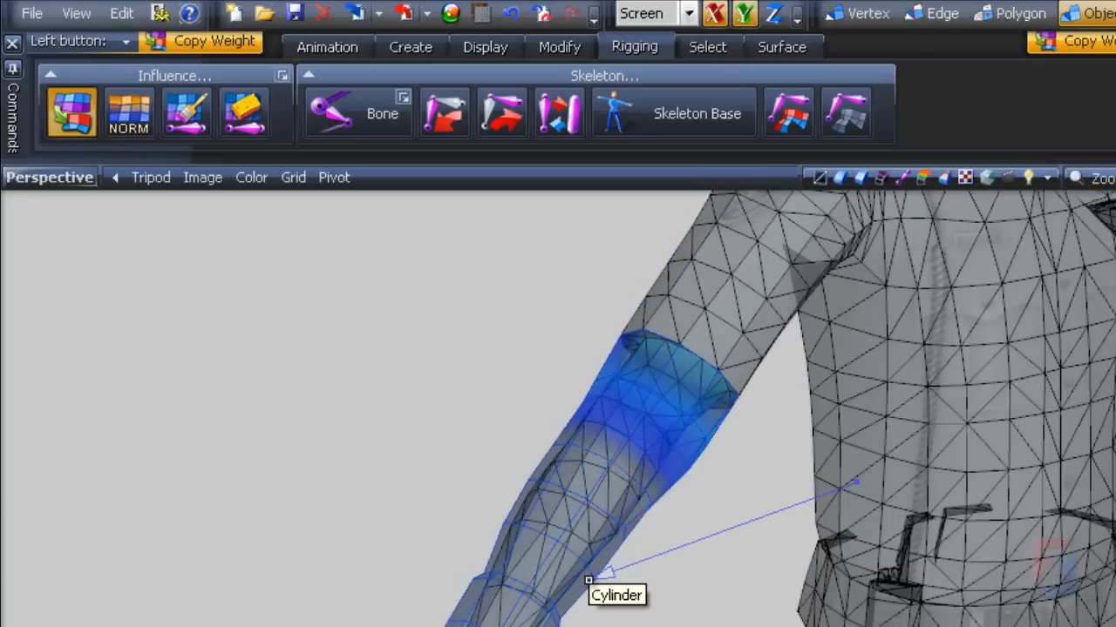
click(589, 579)
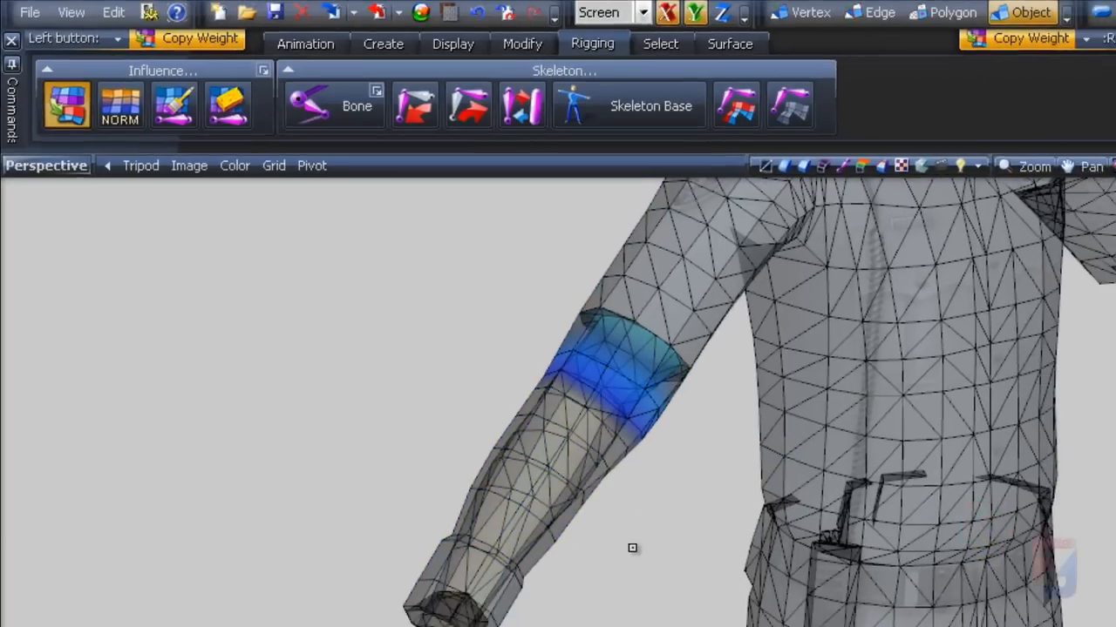
middle_drag(685, 596, 820, 612)
middle_drag(549, 410, 408, 354)
click(48, 76)
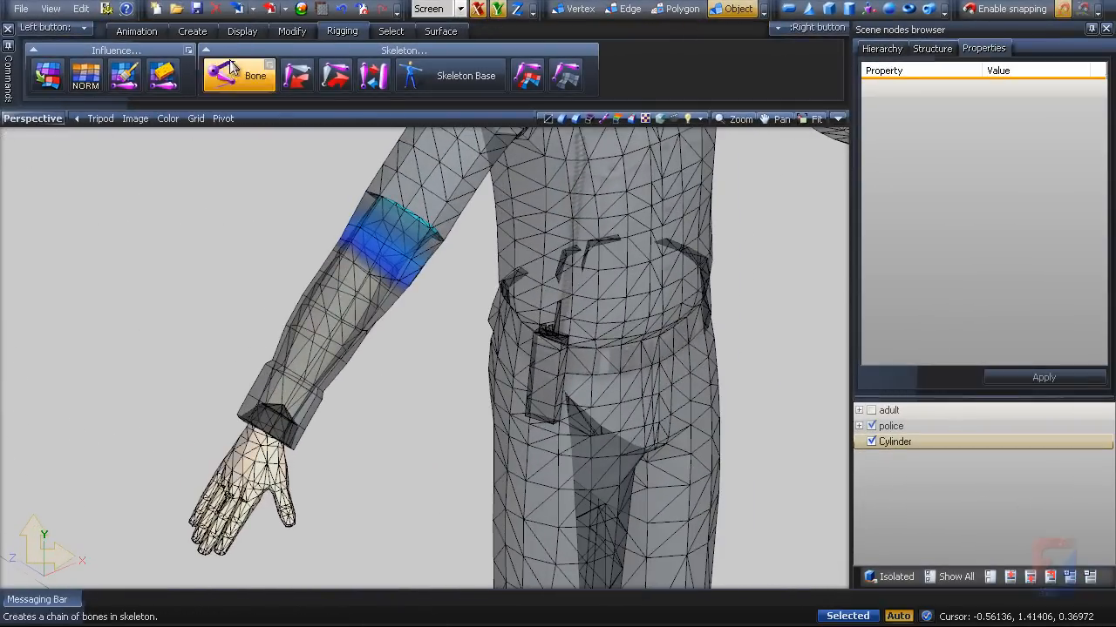
Step: Show the adult skeleton, ready the Move tool and switch off the skeleton's Setup Mode
click(292, 31)
click(272, 70)
middle_drag(404, 416, 363, 369)
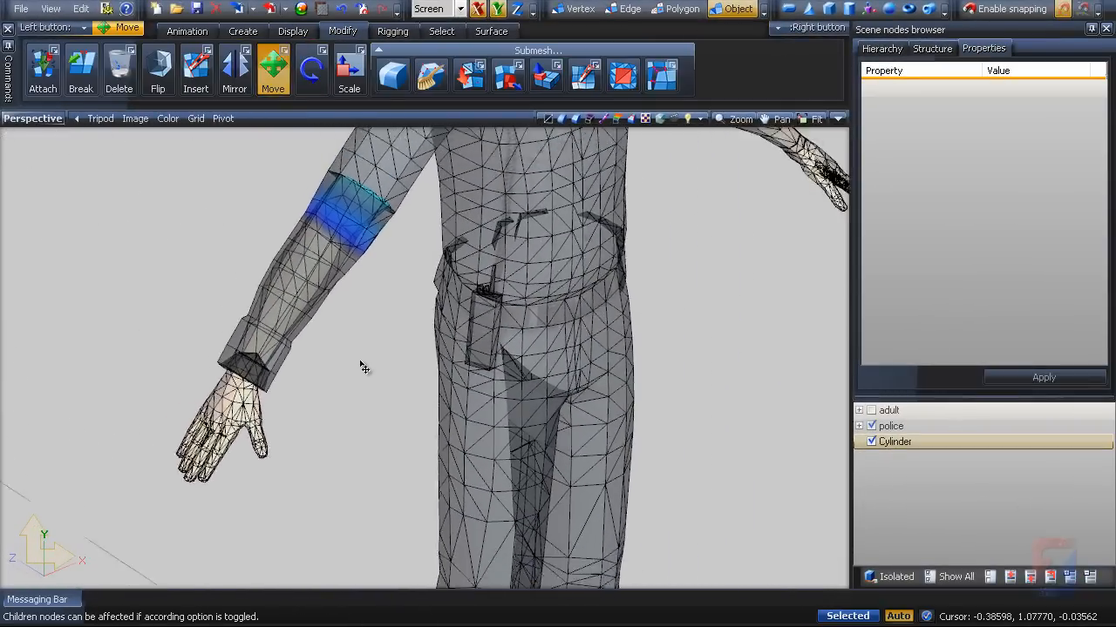
scroll(365, 367, down, 3)
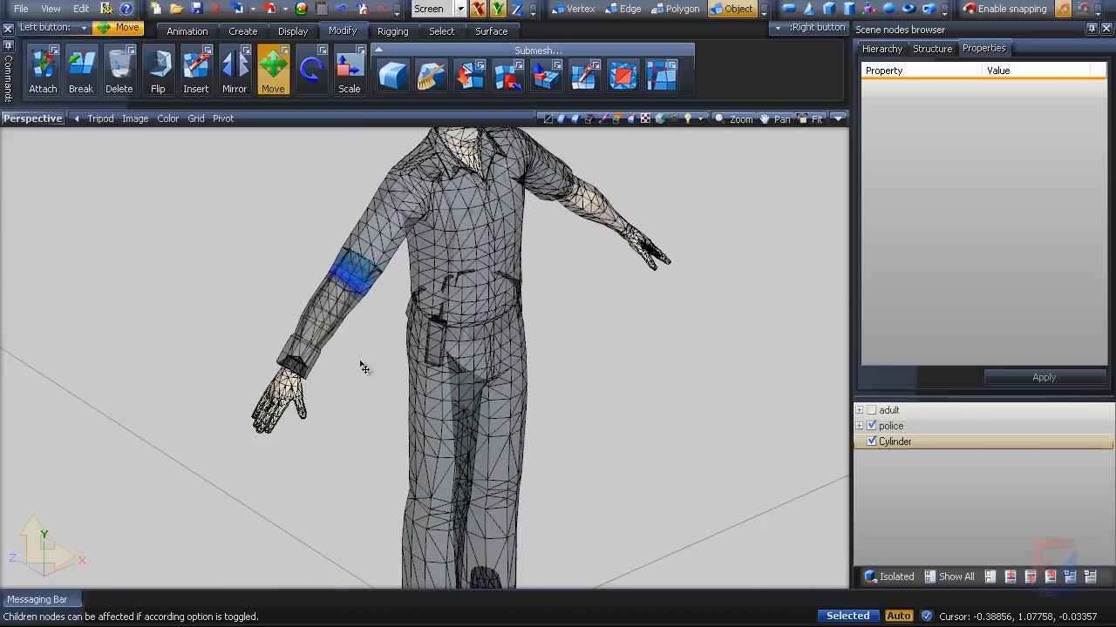
click(871, 412)
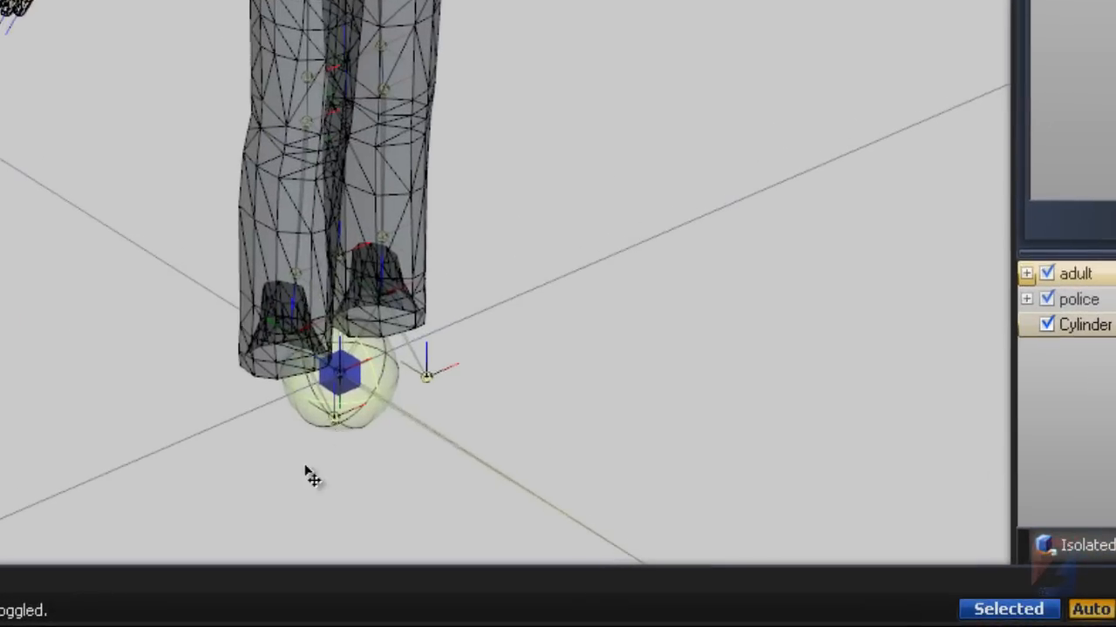
right_click(365, 420)
mouse_move(378, 426)
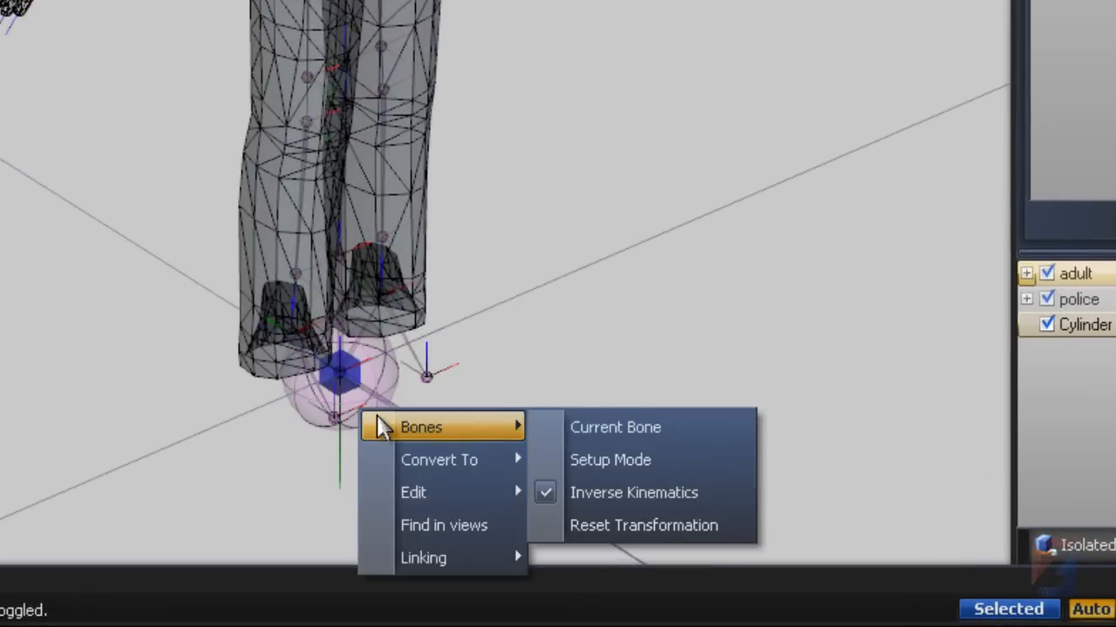
click(601, 460)
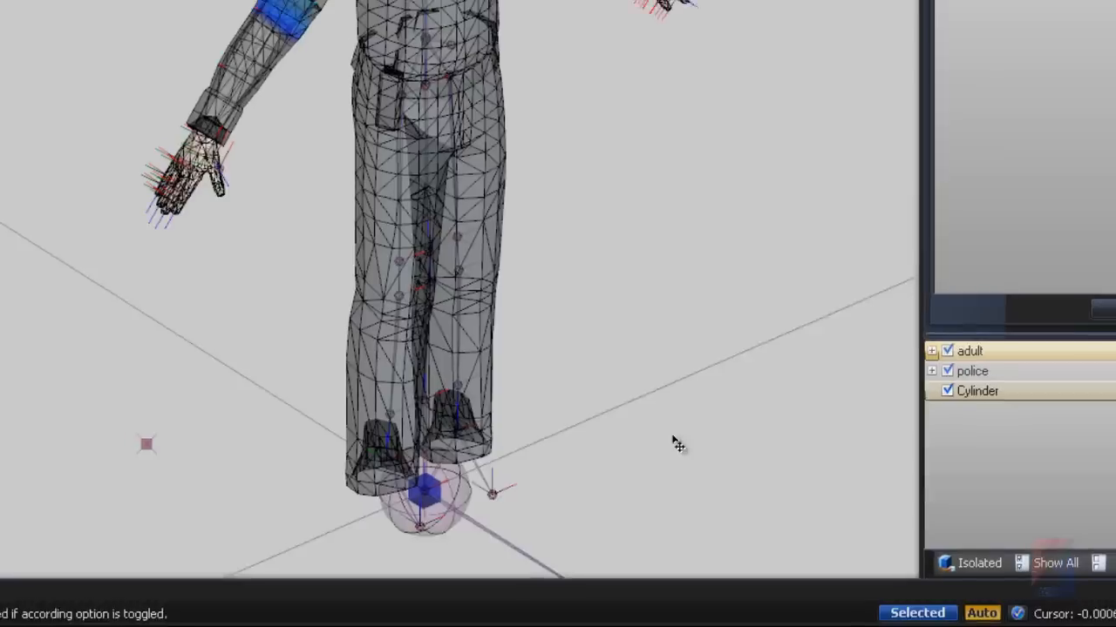
Step: Move the right hand bone up and outward to bend the elbow and test how the sleeve follows the arm
middle_drag(348, 257, 387, 318)
scroll(433, 384, up, 3)
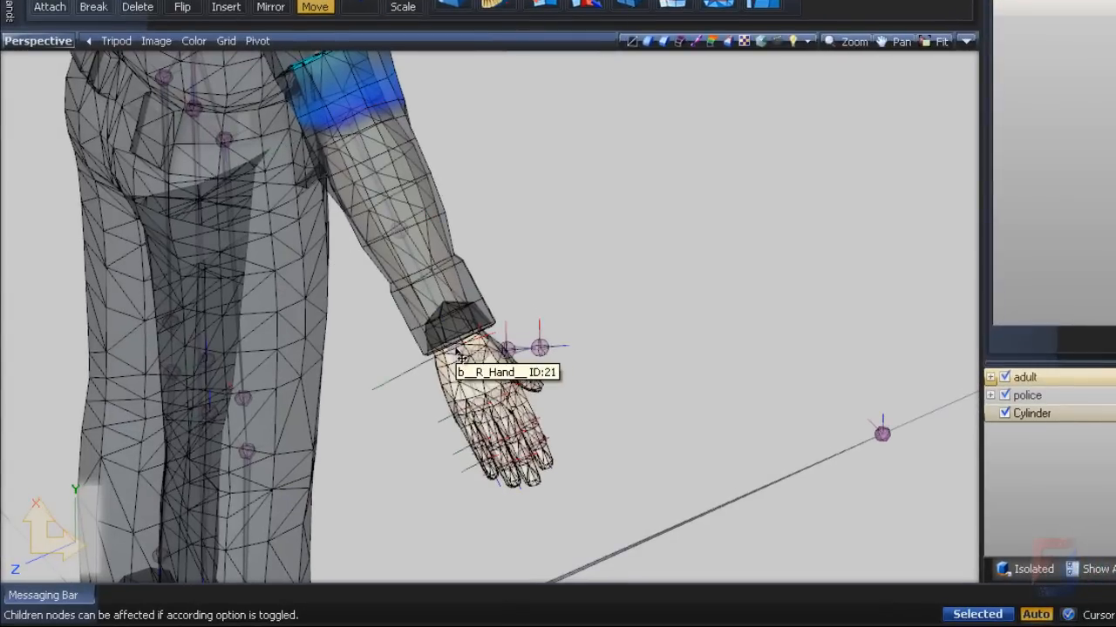
drag(461, 353, 622, 193)
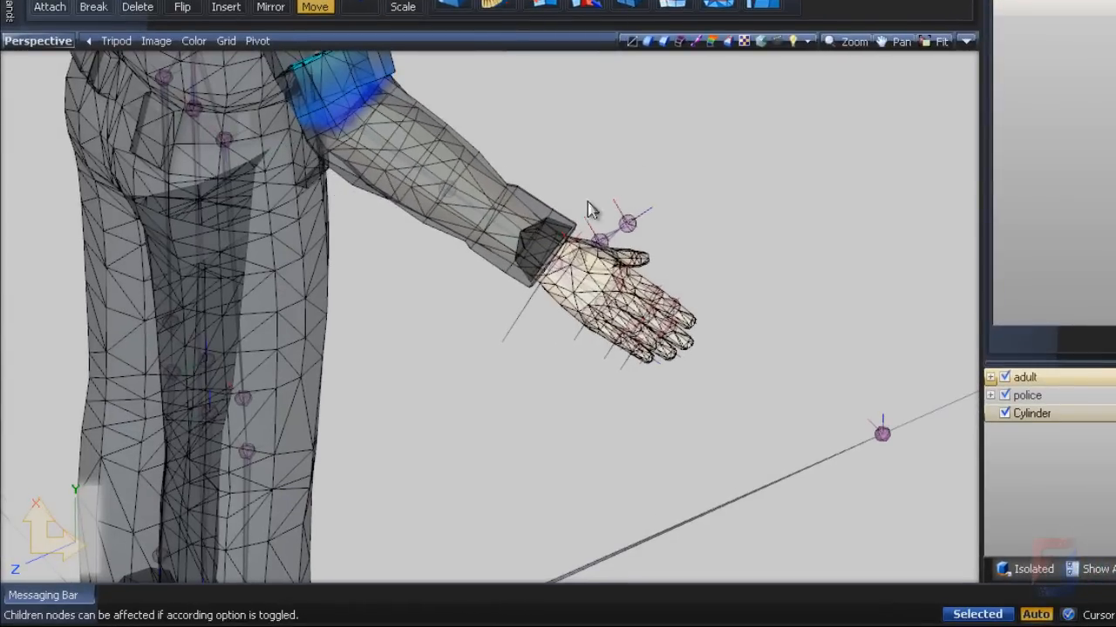
alt+middle_drag(590, 207, 524, 440)
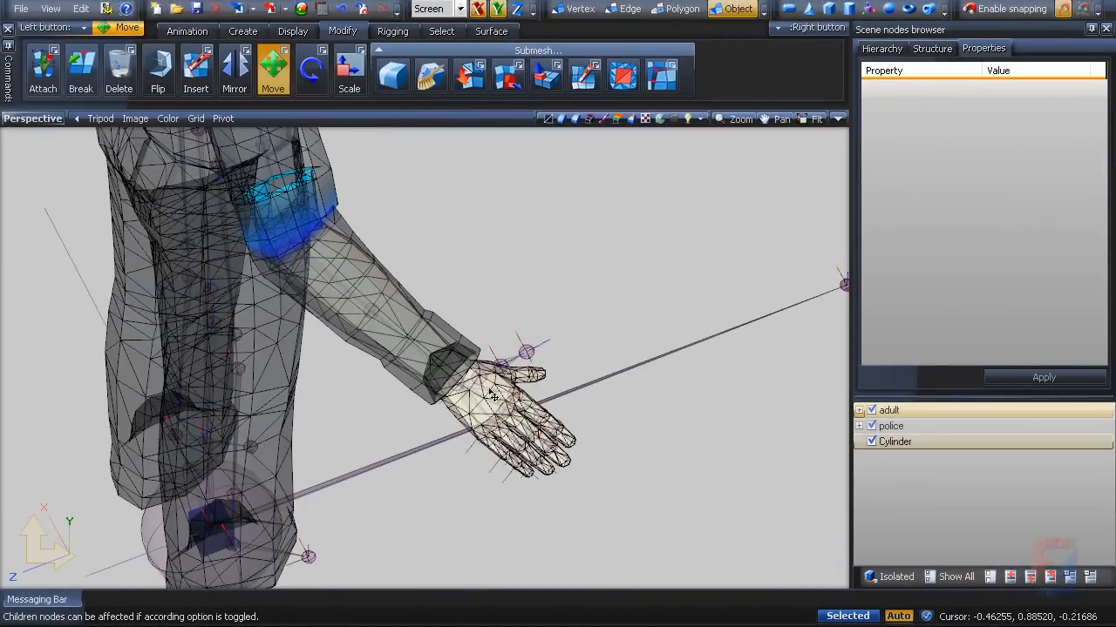
middle_drag(496, 338, 550, 305)
scroll(547, 312, up, 3)
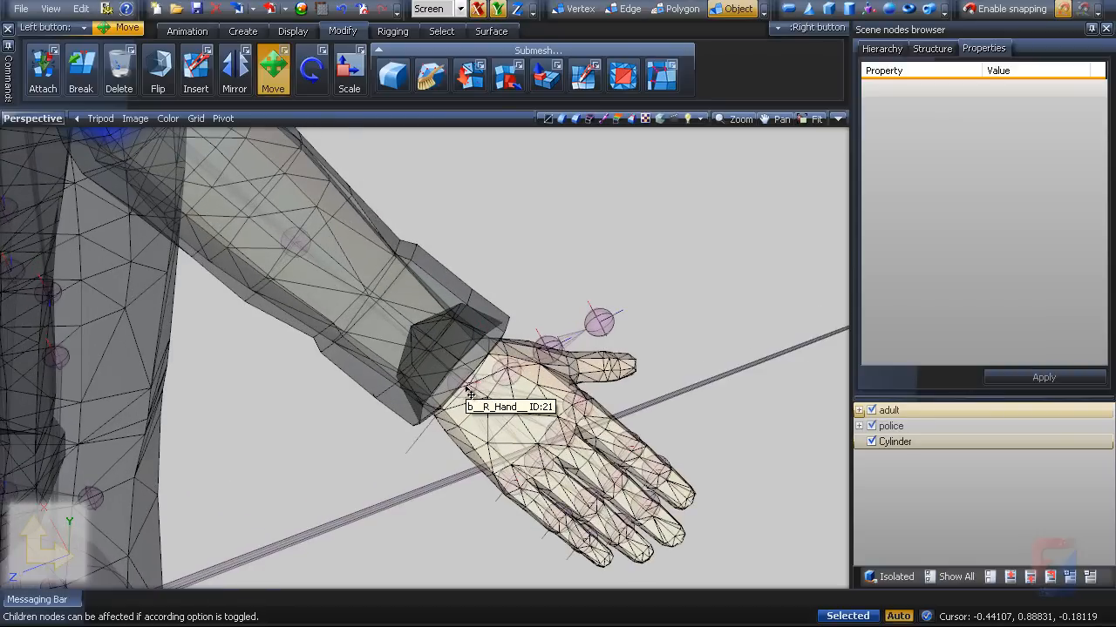
drag(470, 395, 489, 380)
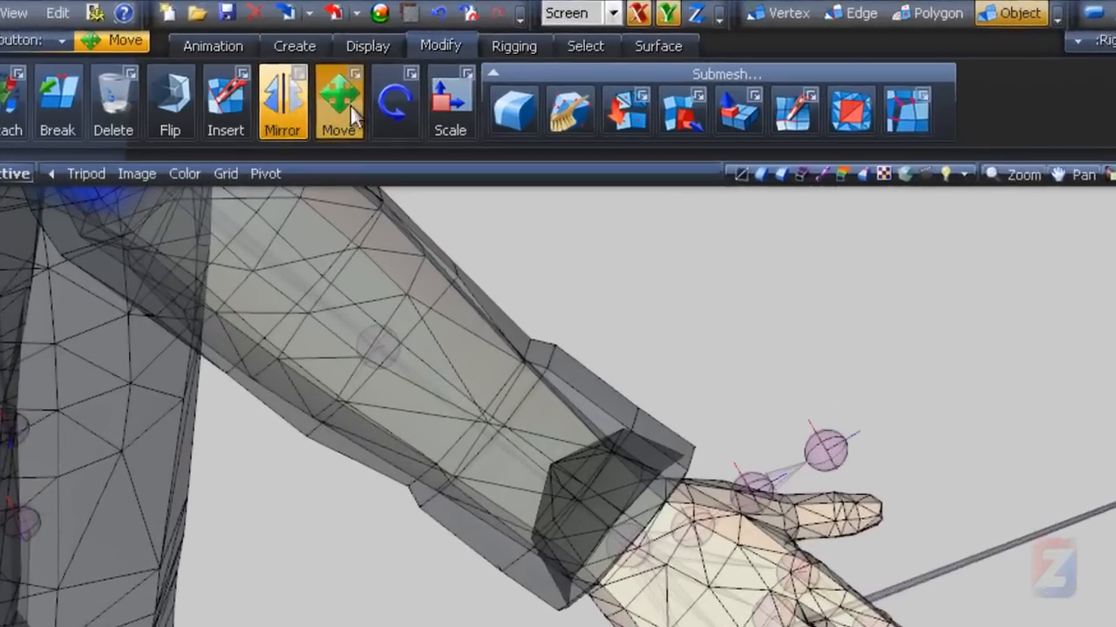
Step: Rotate the right hand bone with the Rotate tool to test how the sleeve cuff follows the wrist
click(310, 69)
click(321, 54)
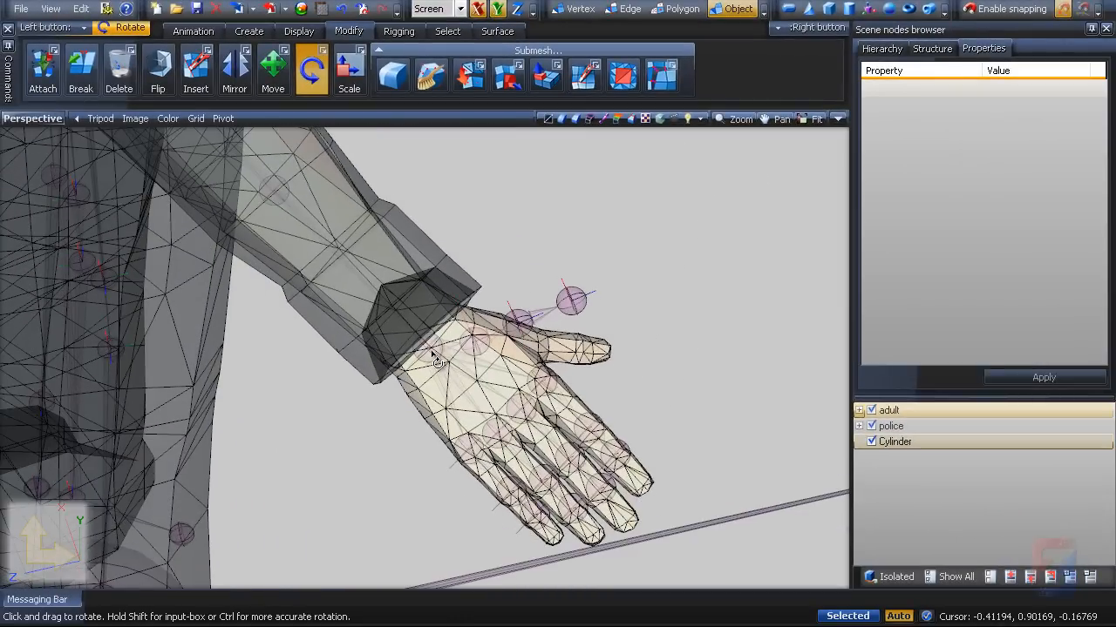
drag(433, 353, 510, 266)
middle_drag(516, 272, 519, 337)
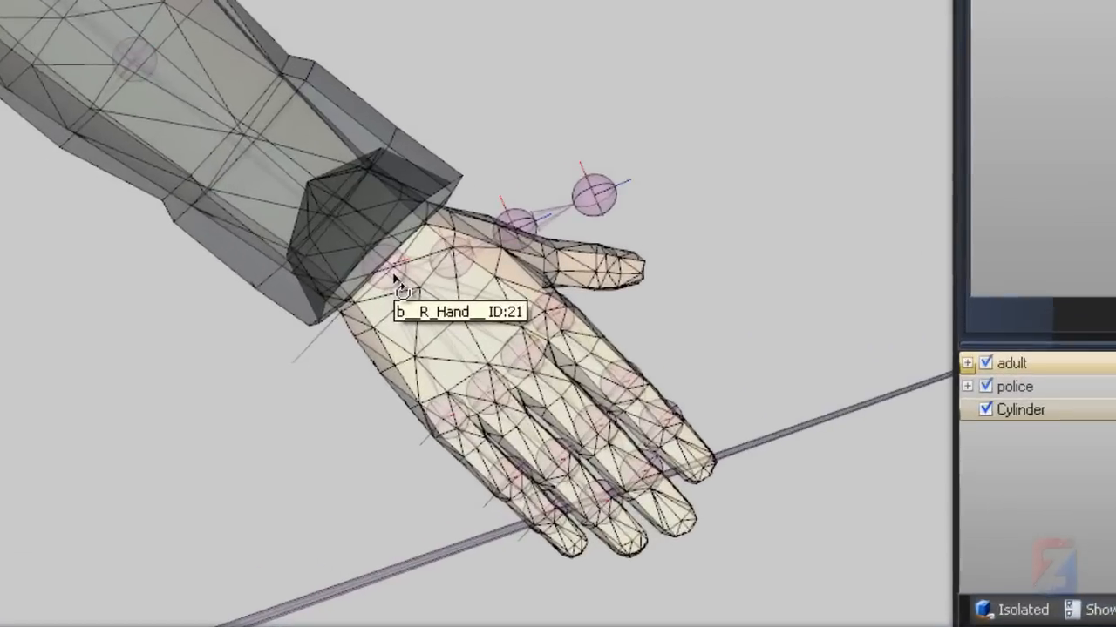
Step: Make the right hand bone the current bone so its influence is displayed on the meshes
right_click(485, 365)
mouse_move(382, 257)
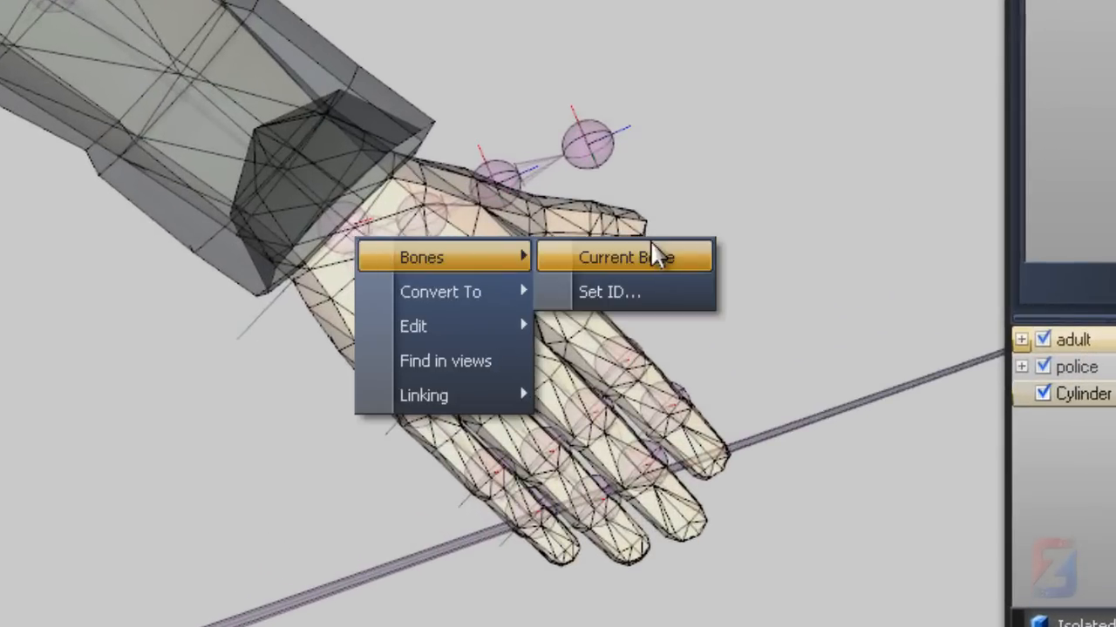
click(653, 259)
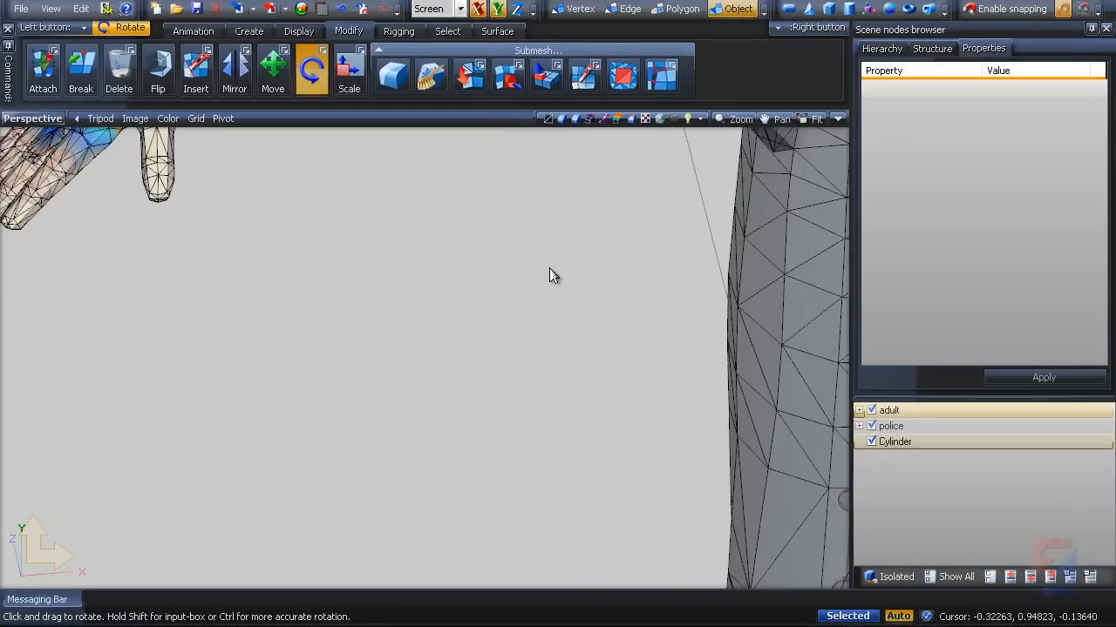
Step: Try rotating the right hand bone to check the weighted cuff's deformation, and undo the rotation
middle_drag(308, 464, 413, 449)
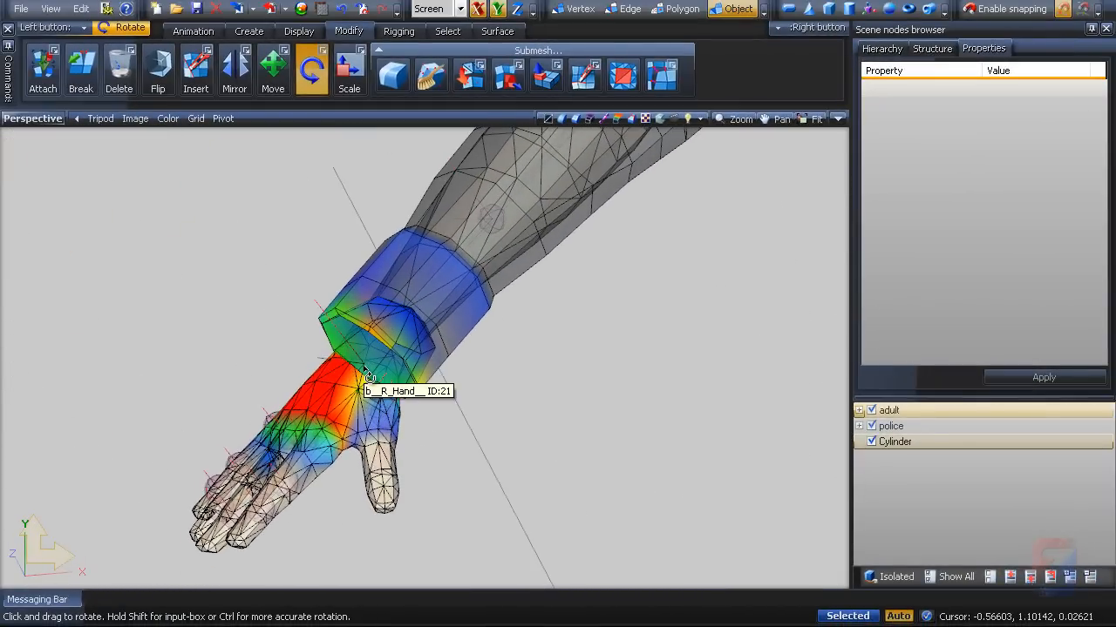
drag(369, 376, 382, 433)
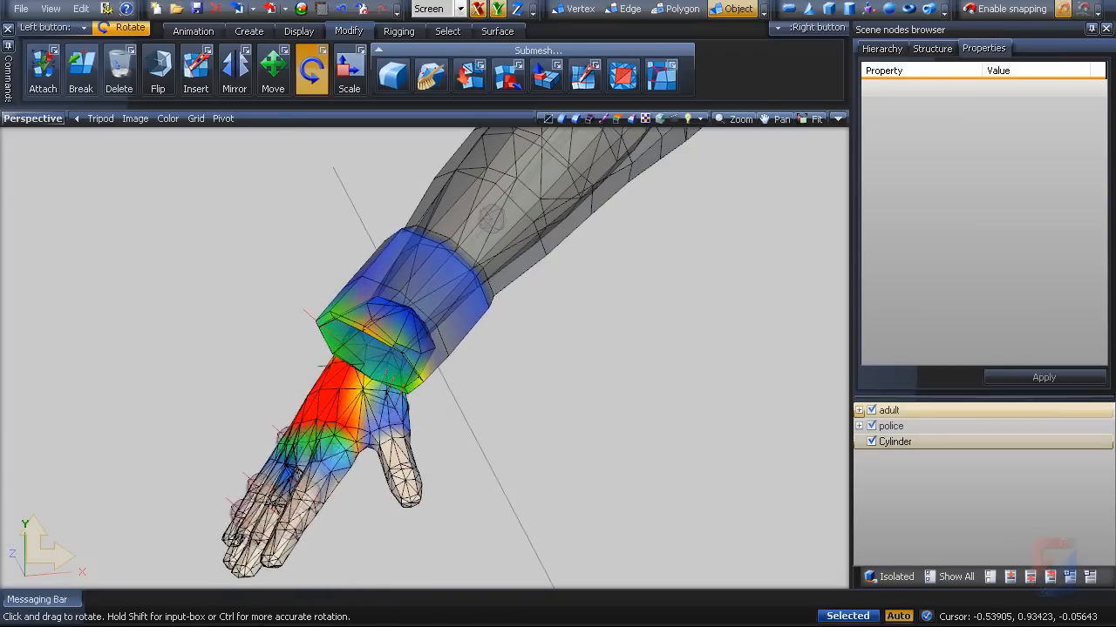
key(ctrl+z)
Step: Switch to vertex level and open the sleeve cylinder for vertex editing
middle_drag(478, 404, 495, 420)
middle_drag(562, 417, 381, 360)
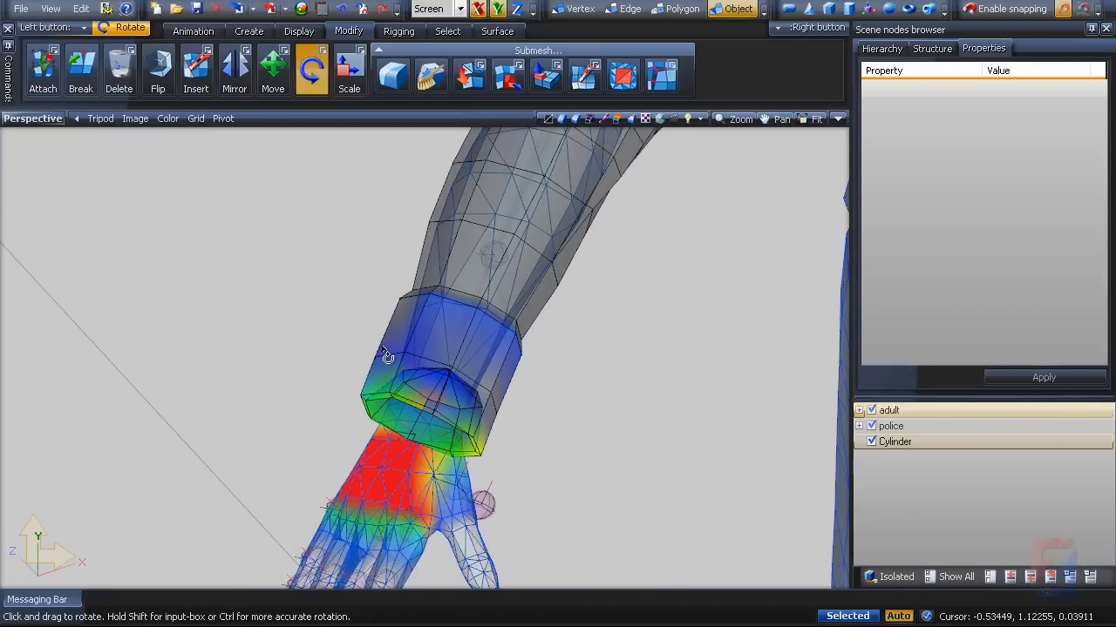
middle_drag(355, 292, 564, 405)
scroll(562, 398, down, 2)
middle_drag(610, 134, 525, 294)
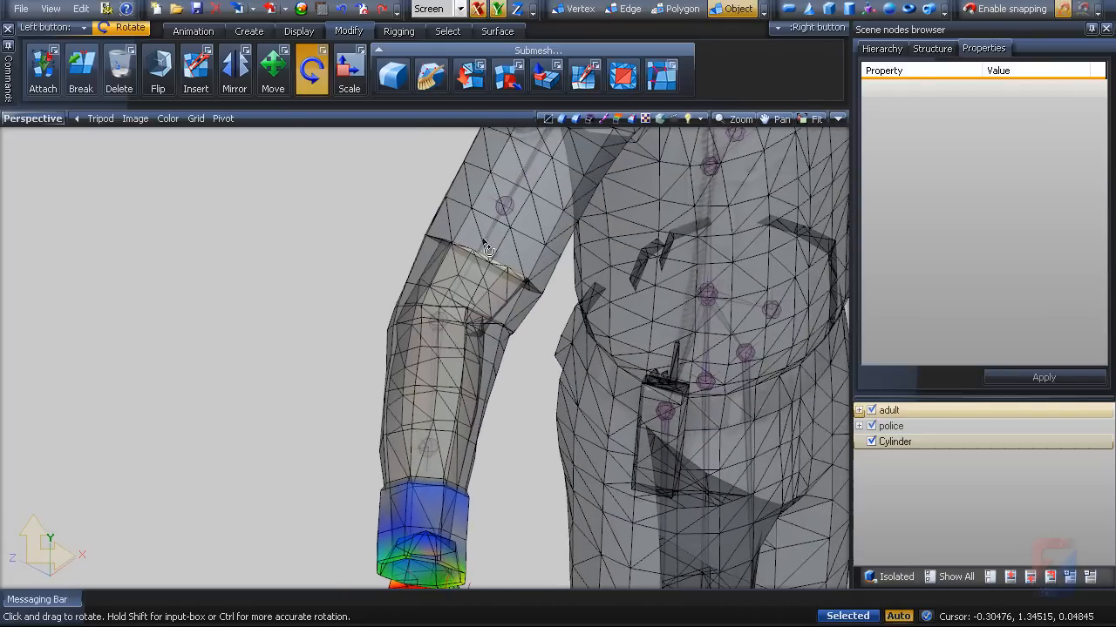
key(1)
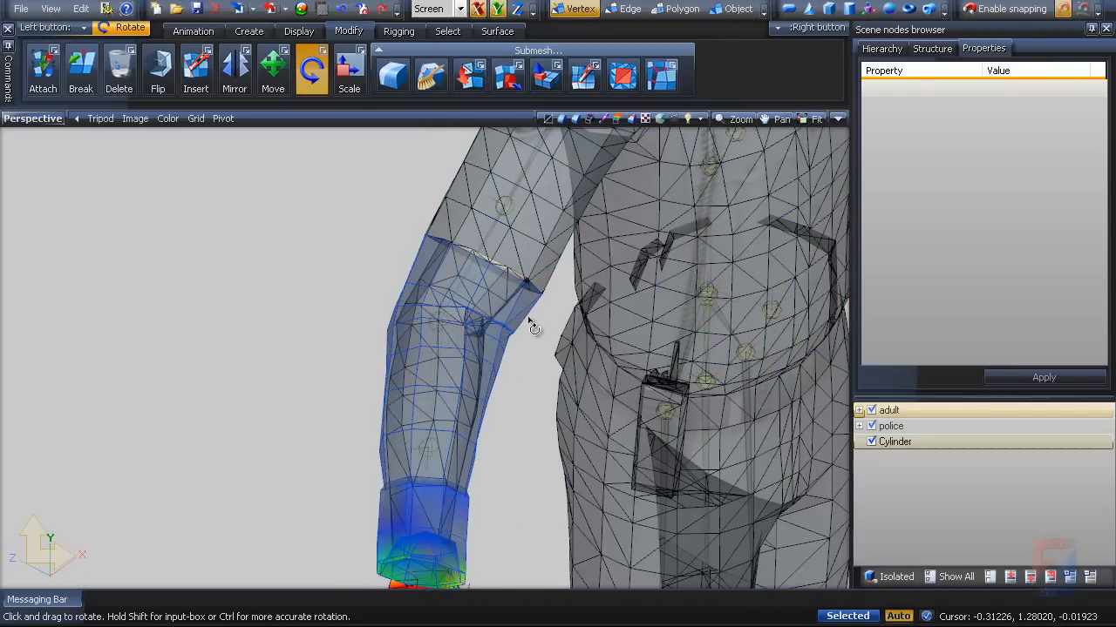
click(526, 301)
middle_drag(306, 476, 311, 260)
scroll(299, 389, up, 2)
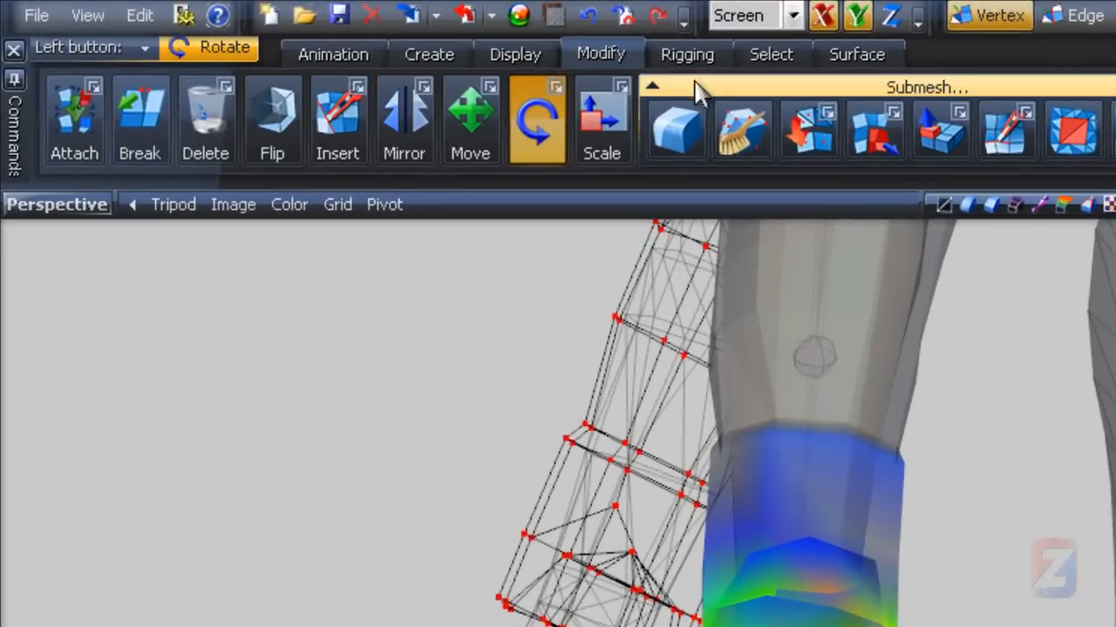
Step: Activate the rigging influence Paint tool, enlarge the brush and set its pressure to 40%
click(465, 37)
click(214, 132)
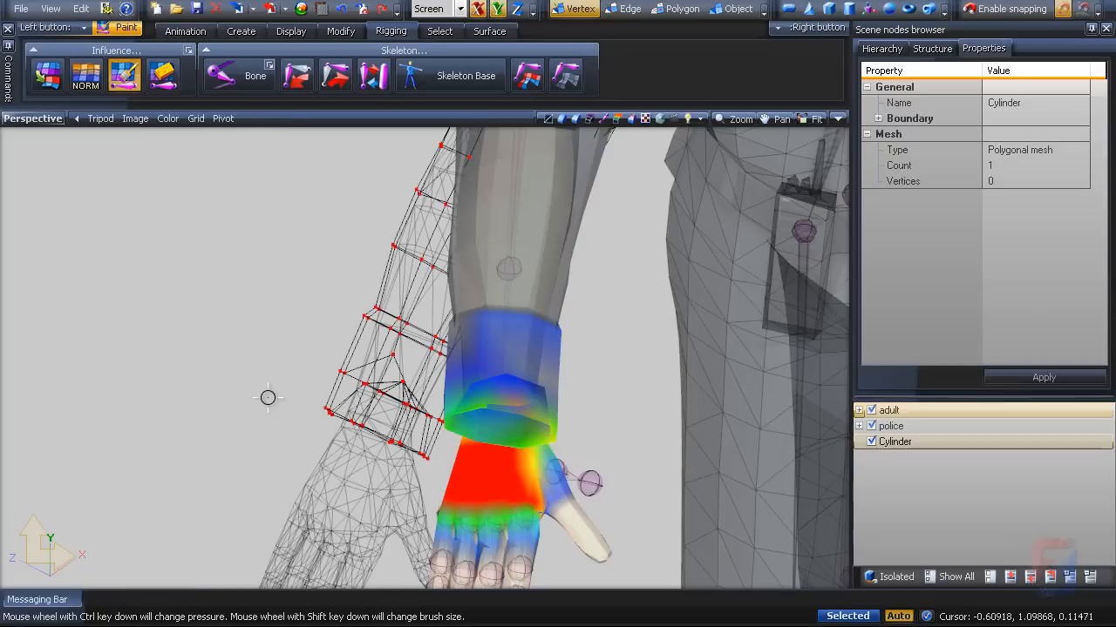
shift+scroll(285, 400, up, 5)
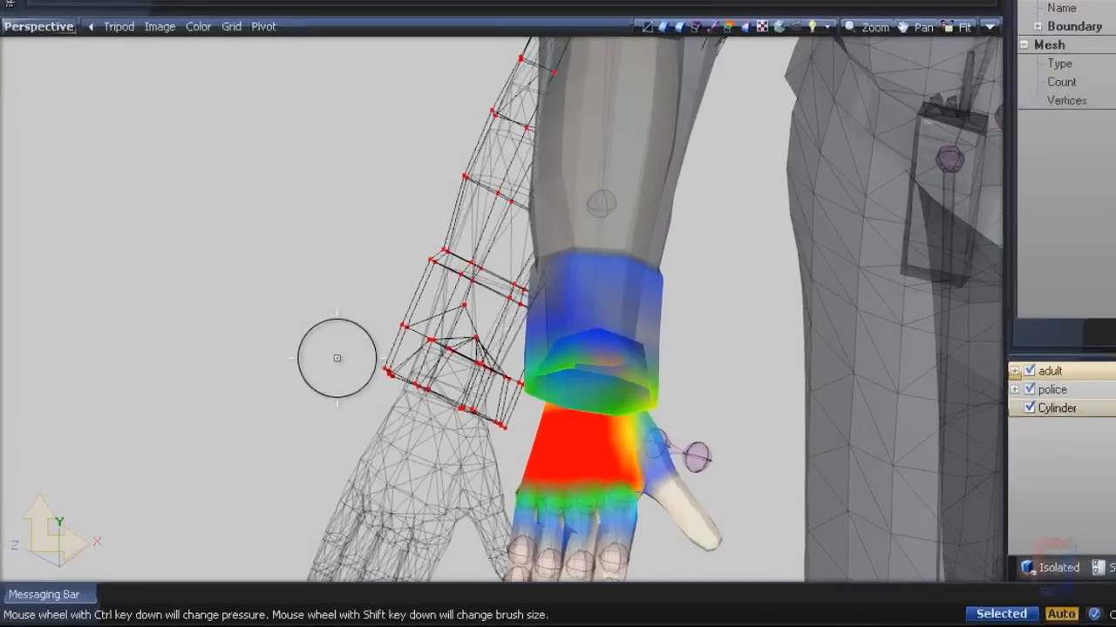
ctrl+scroll(285, 399, up, 2)
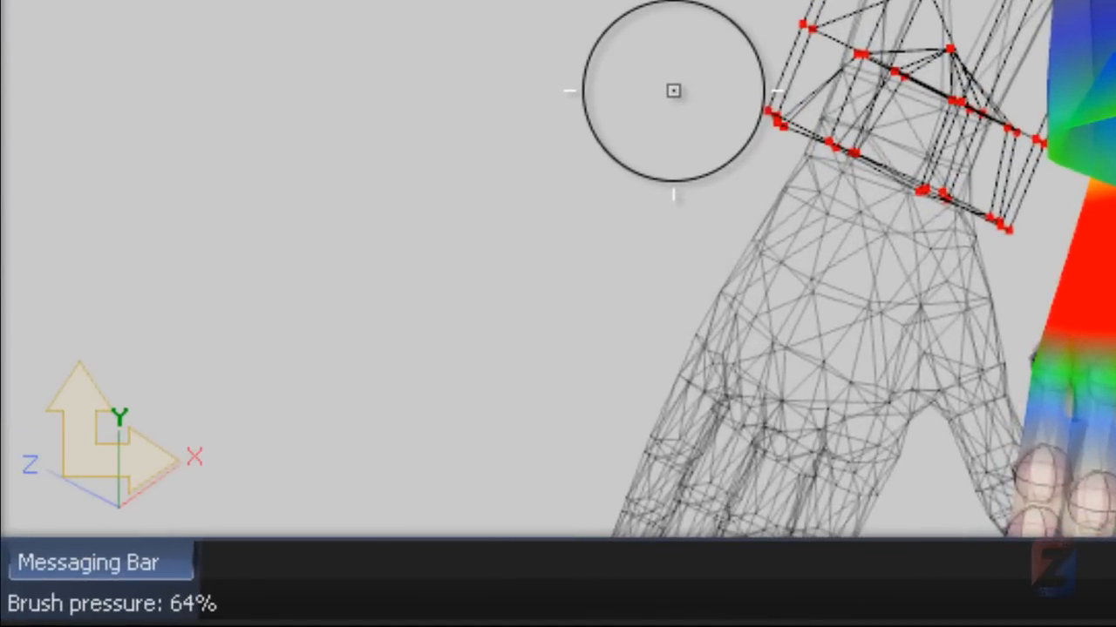
ctrl+scroll(673, 91, down, 3)
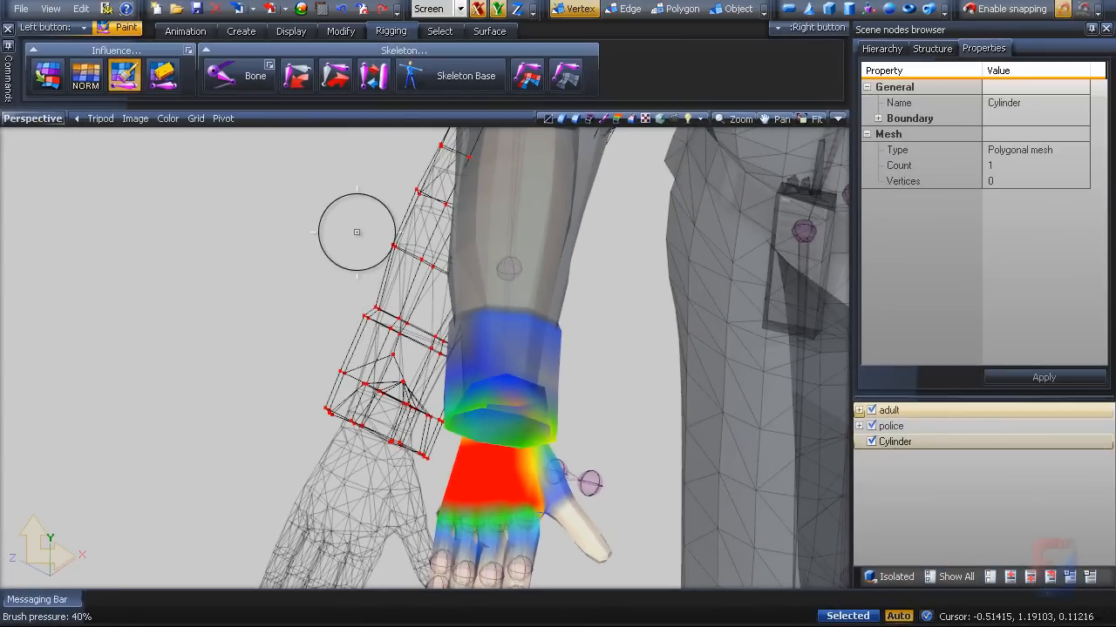
Step: Switch the current bone from the hand to the adjoining forearm bone and paint full influence around the sleeve cuff's end
click(336, 83)
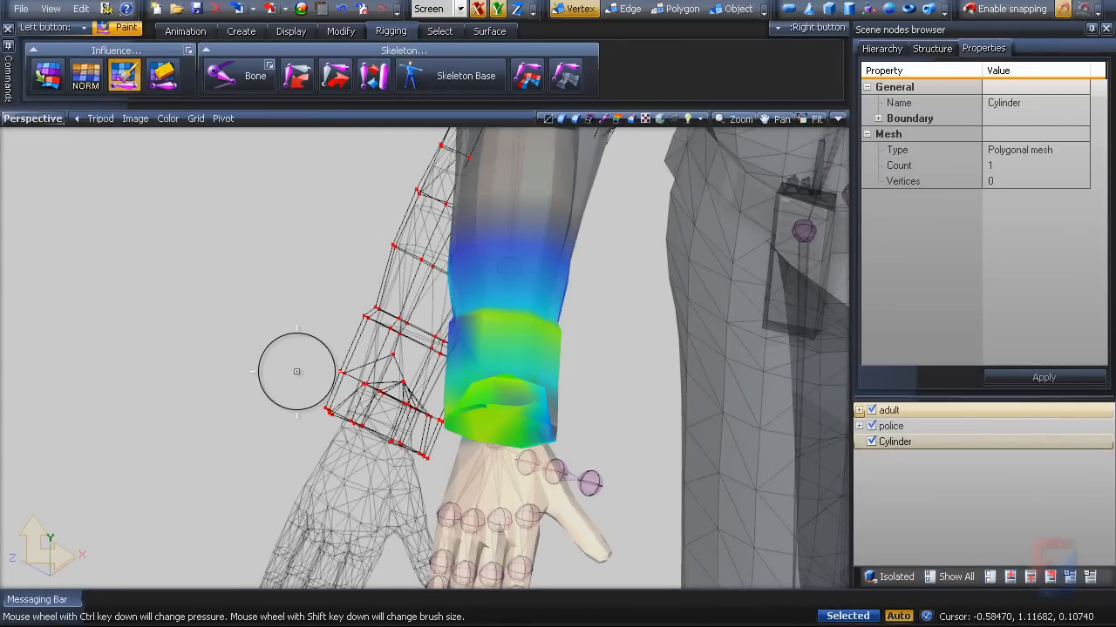
mouse_move(296, 371)
mouse_down()
mouse_move(484, 401)
mouse_move(321, 375)
mouse_up()
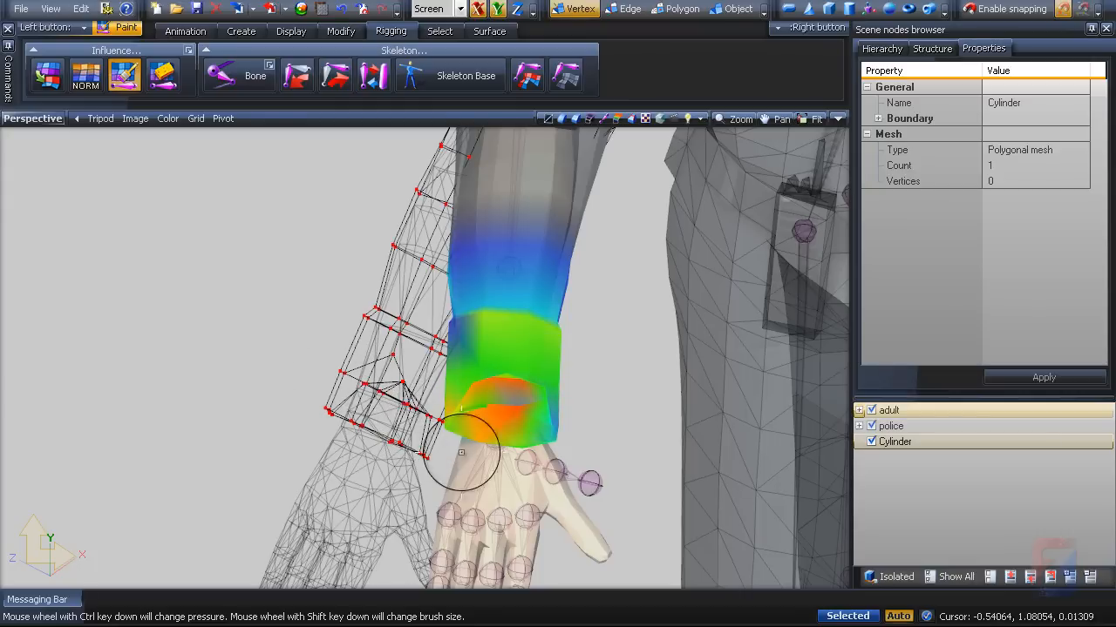
mouse_move(461, 452)
mouse_down()
mouse_move(332, 393)
mouse_move(445, 440)
mouse_move(385, 430)
mouse_up()
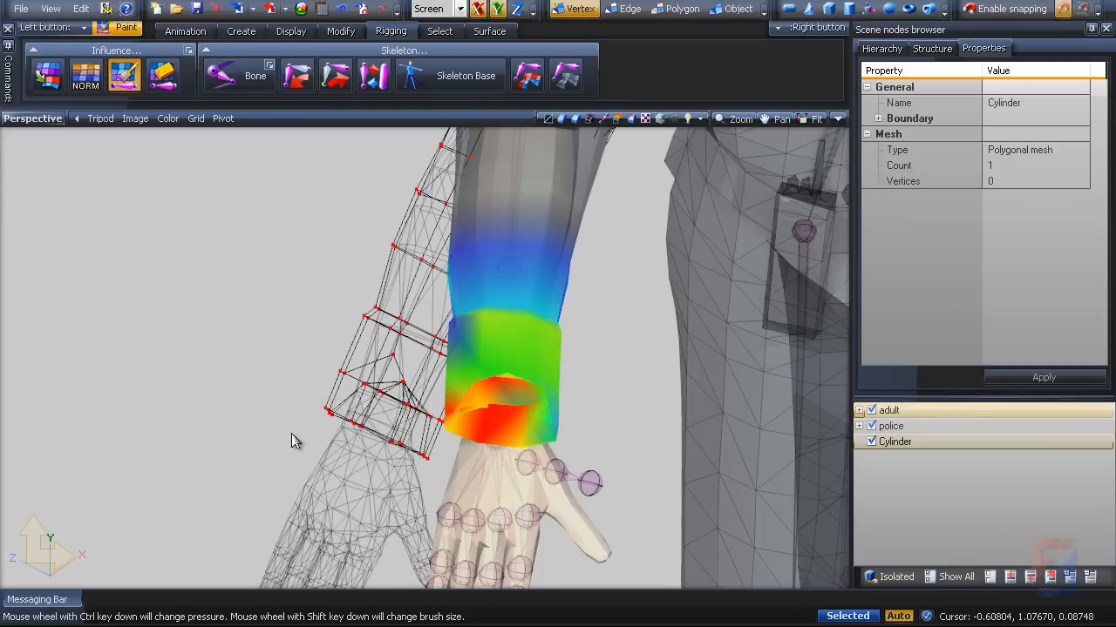
mouse_move(294, 441)
middle_down()
mouse_move(306, 423)
mouse_move(376, 418)
middle_up()
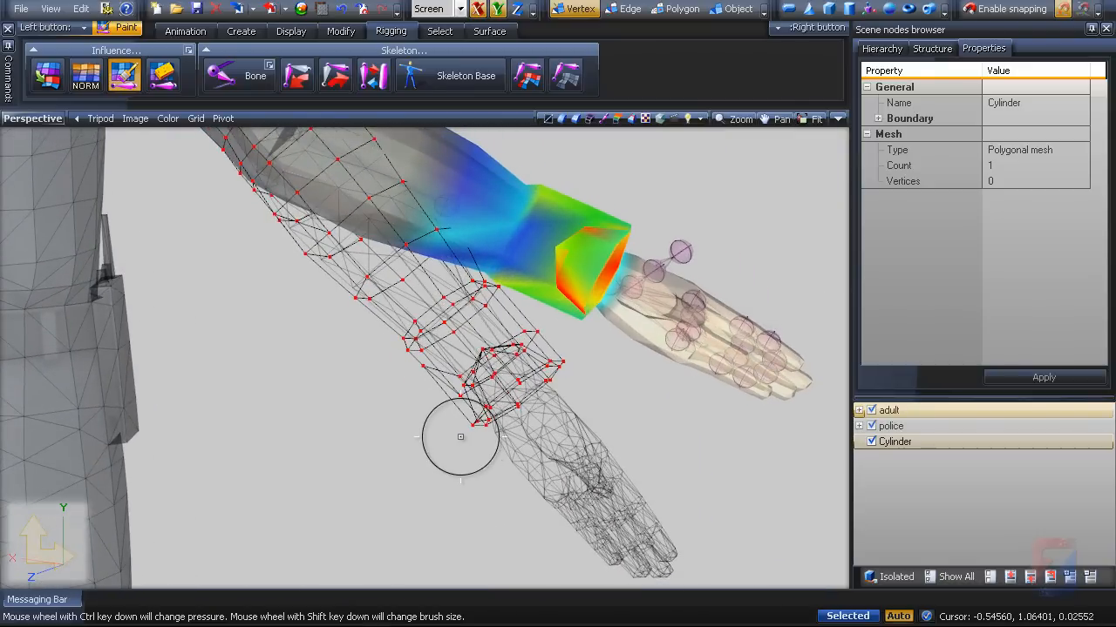
middle_drag(584, 475, 623, 442)
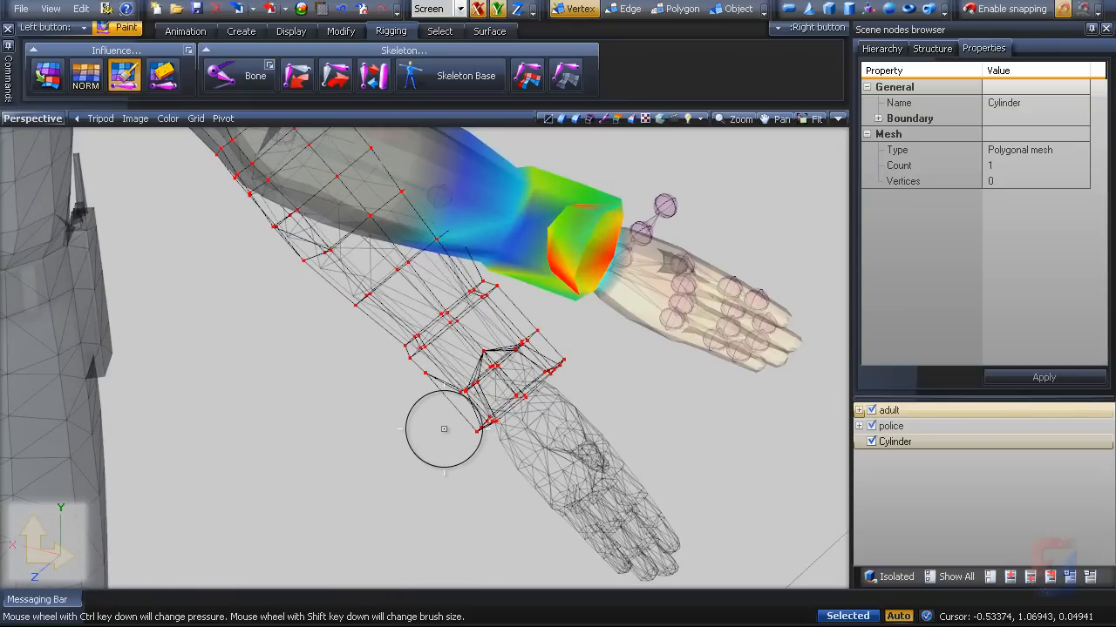
mouse_move(441, 428)
mouse_down()
mouse_move(461, 349)
mouse_move(511, 393)
mouse_move(552, 325)
mouse_move(491, 390)
mouse_move(503, 415)
mouse_up()
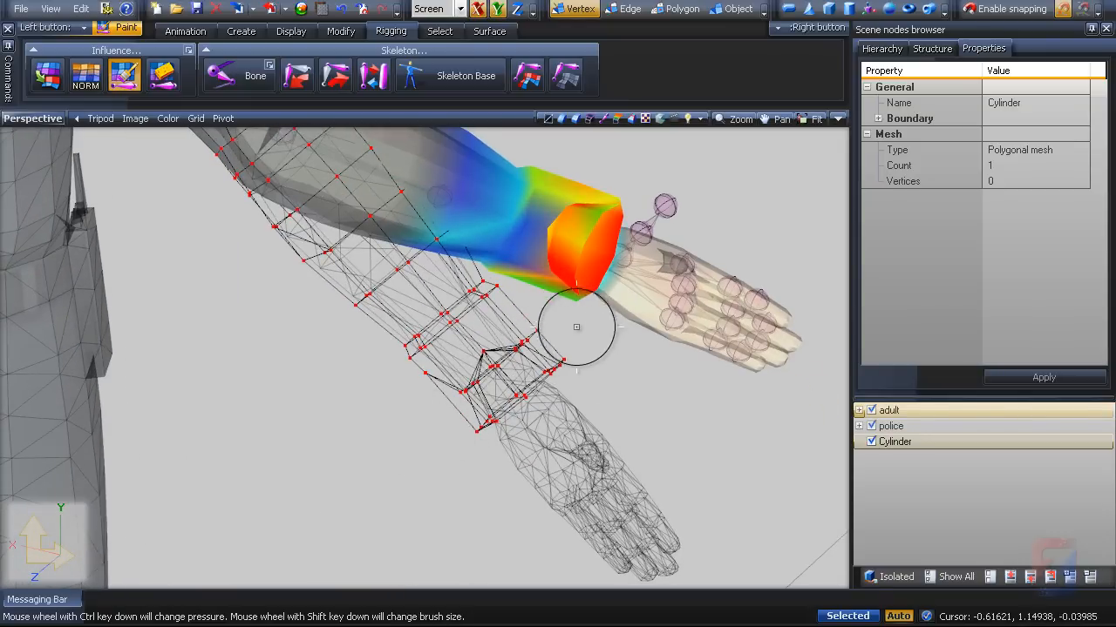
mouse_move(576, 327)
mouse_down()
mouse_move(443, 424)
mouse_move(474, 398)
mouse_move(525, 390)
mouse_move(438, 450)
mouse_move(493, 448)
mouse_move(567, 357)
mouse_move(546, 357)
mouse_up()
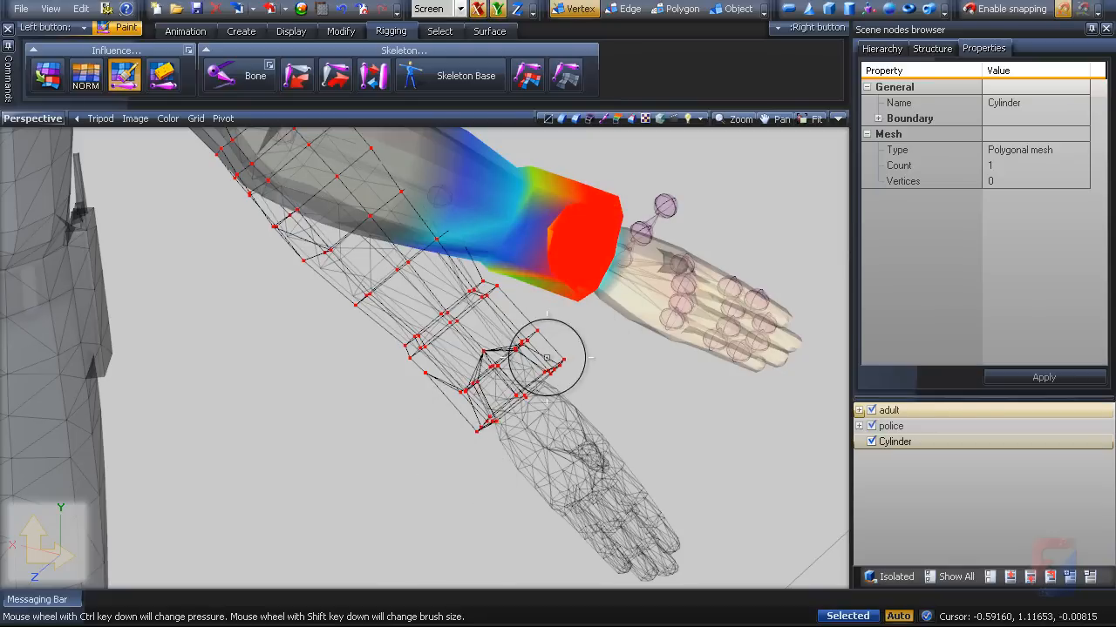
mouse_move(581, 387)
middle_down()
mouse_move(483, 389)
mouse_move(503, 386)
mouse_move(493, 403)
middle_up()
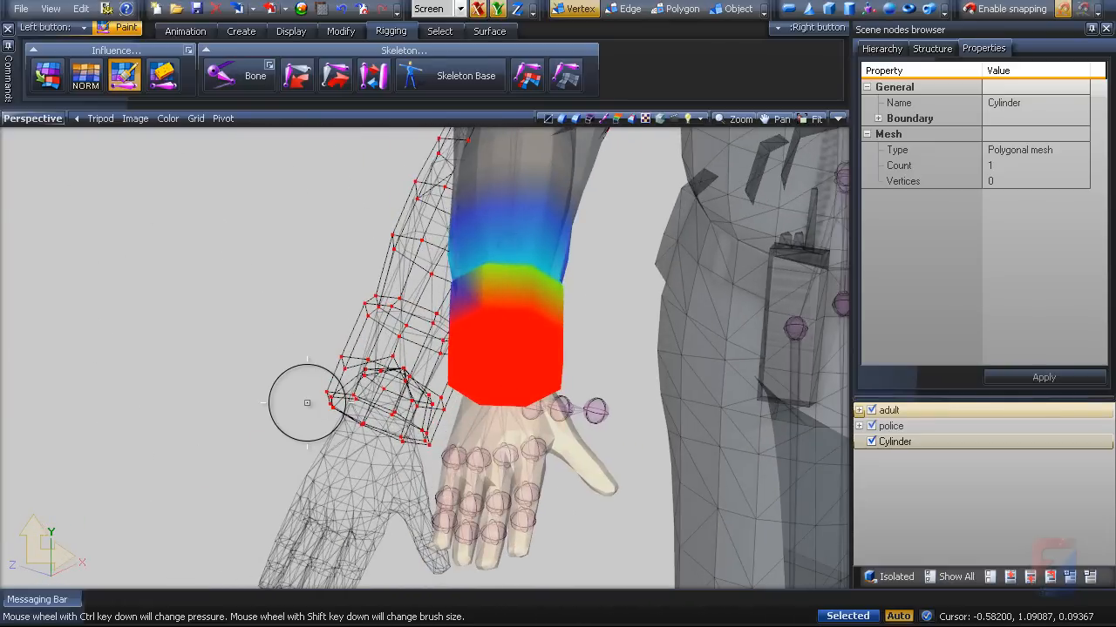
Step: Return to object level and rotate the right hand bone to test the repainted cuff
key(4)
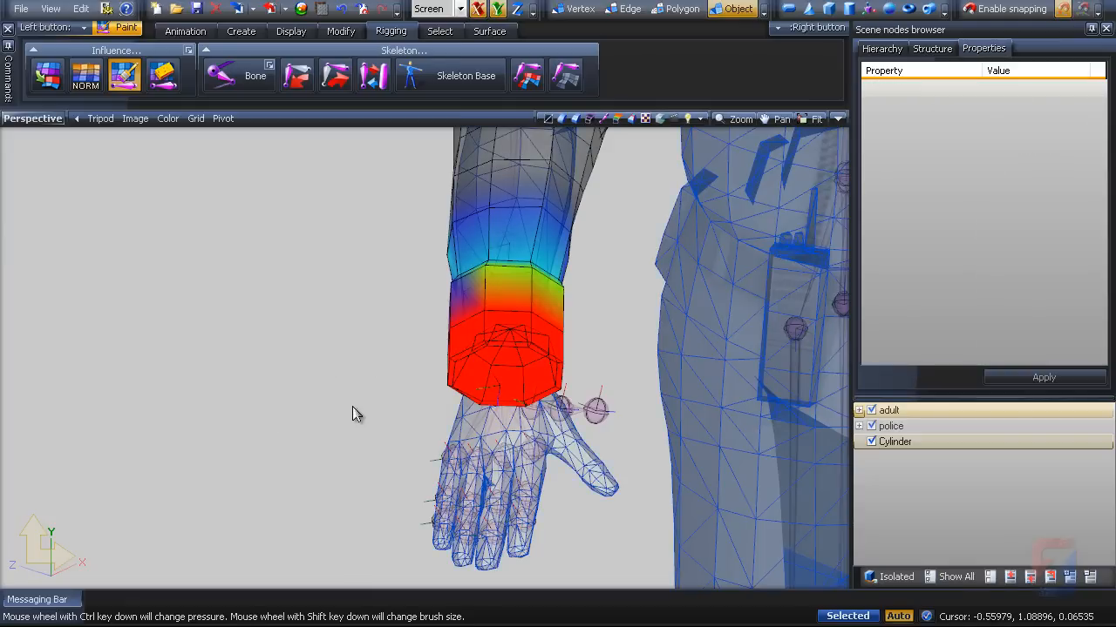
key(m)
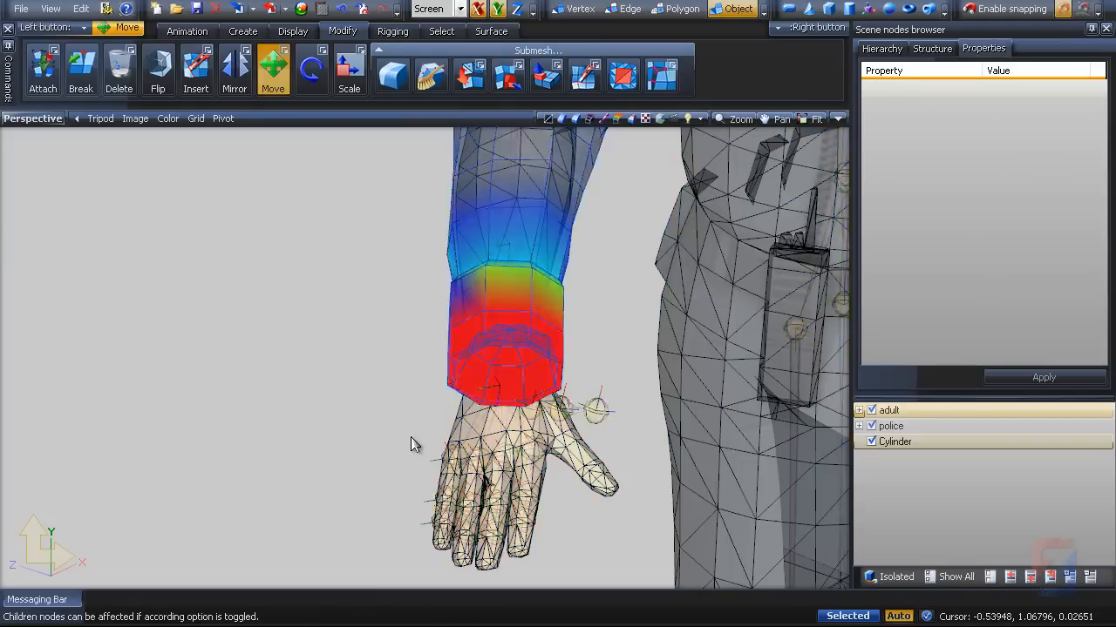
mouse_move(410, 436)
middle_down()
mouse_move(458, 456)
mouse_move(491, 436)
middle_up()
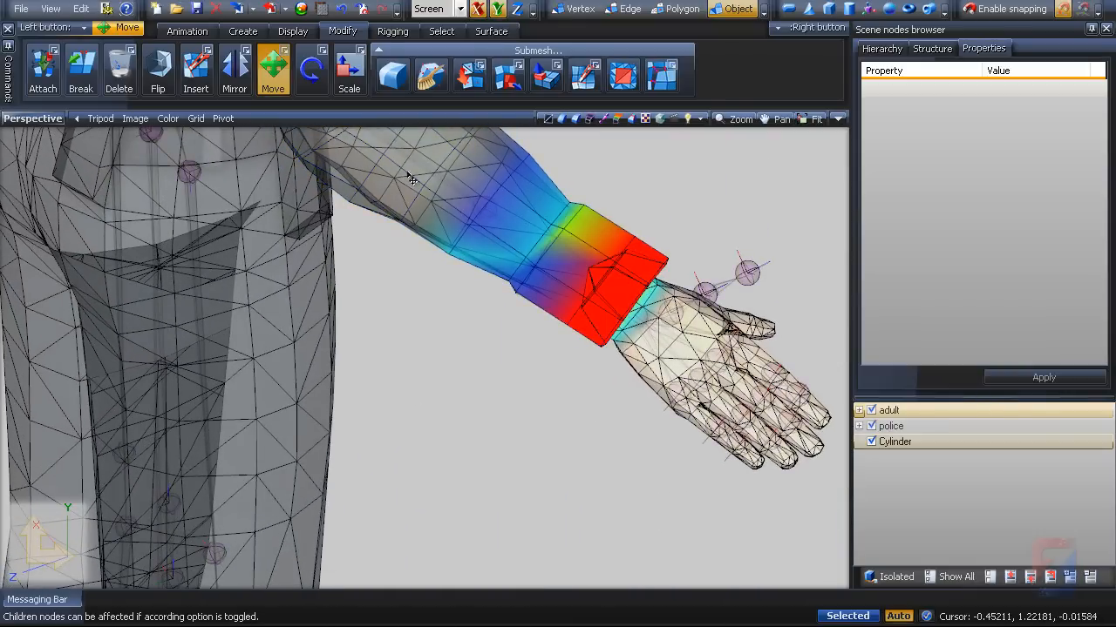
click(311, 74)
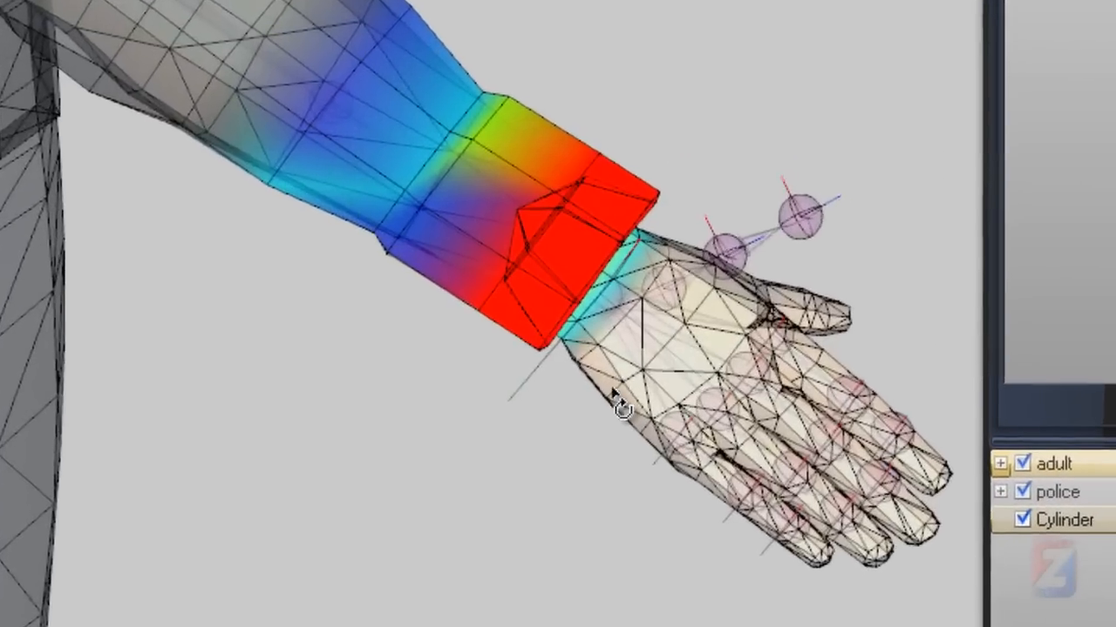
drag(644, 373, 445, 120)
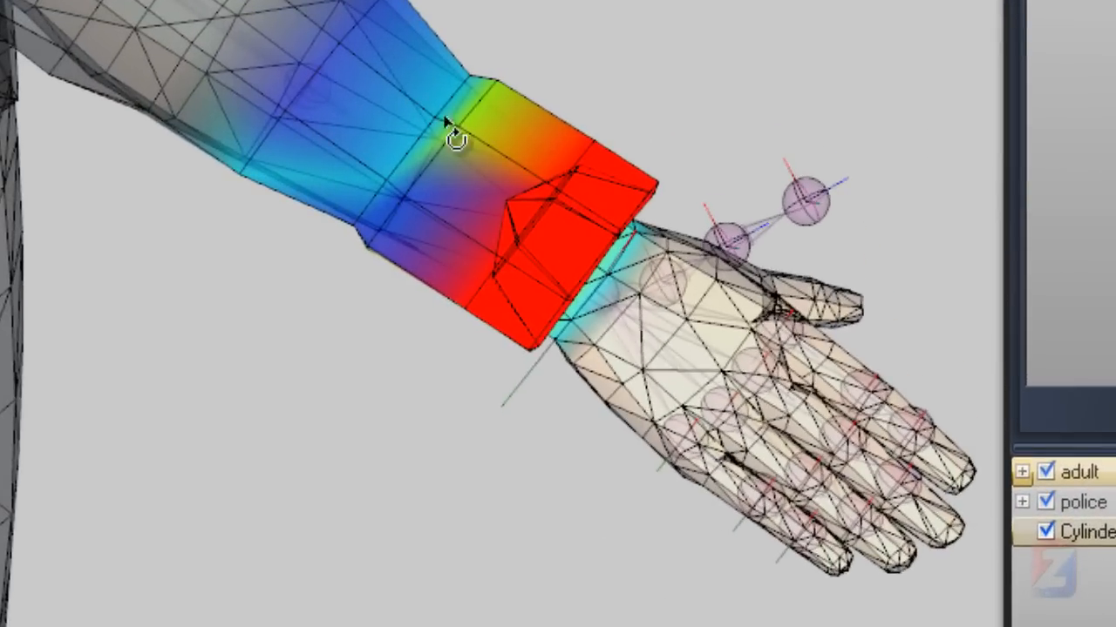
middle_drag(368, 361, 387, 278)
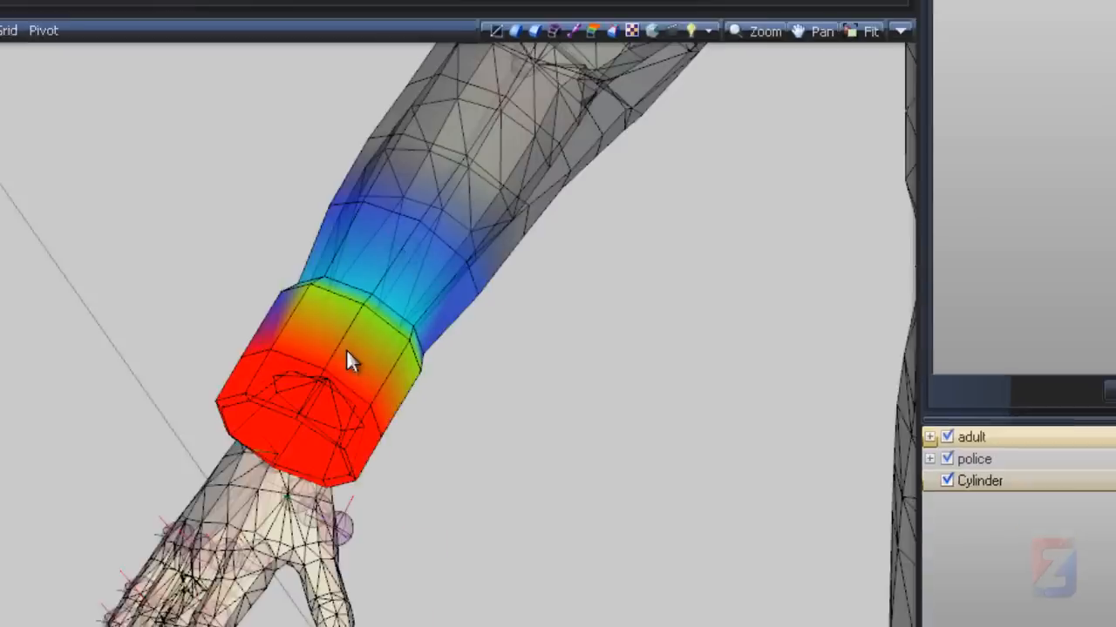
Step: Reopen the sleeve cylinder at vertex level and reactivate the influence Paint tool
middle_drag(527, 309, 520, 207)
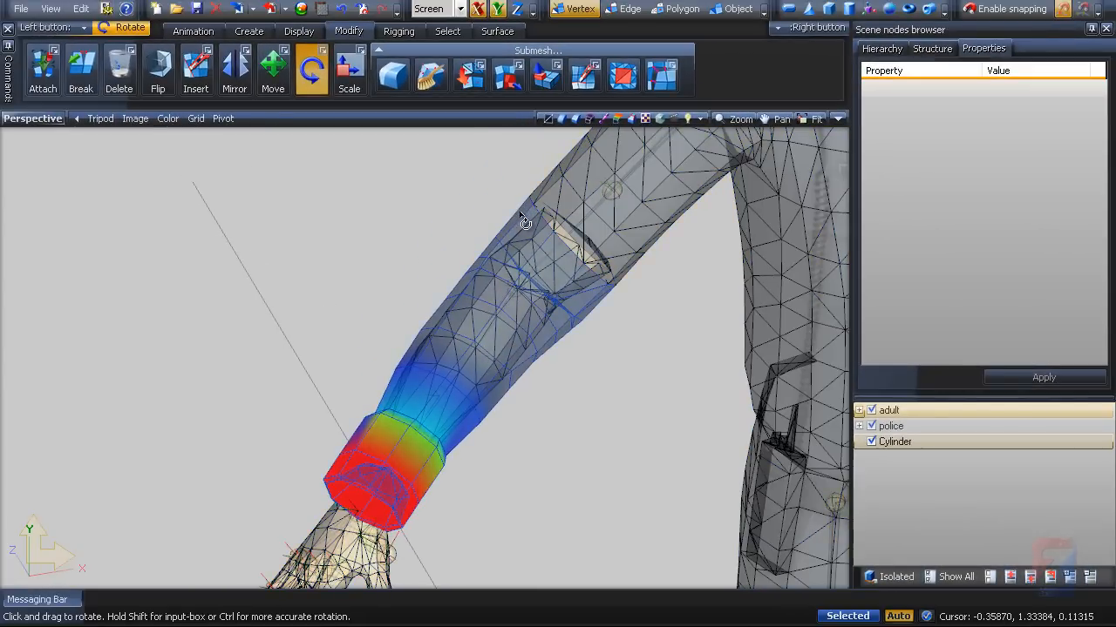
click(523, 217)
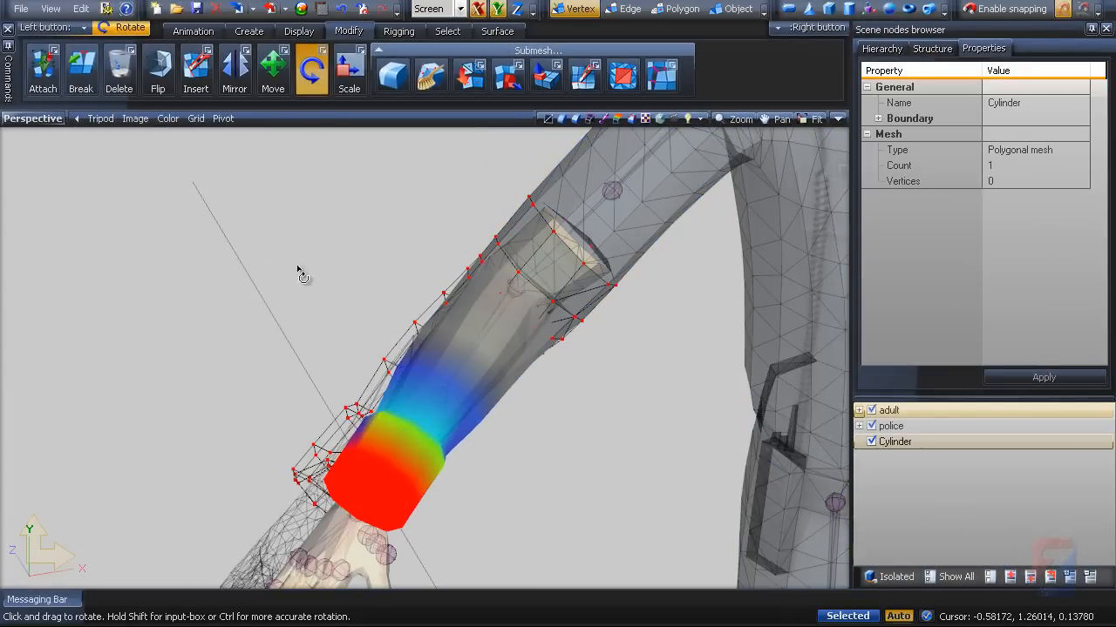
click(389, 33)
click(124, 75)
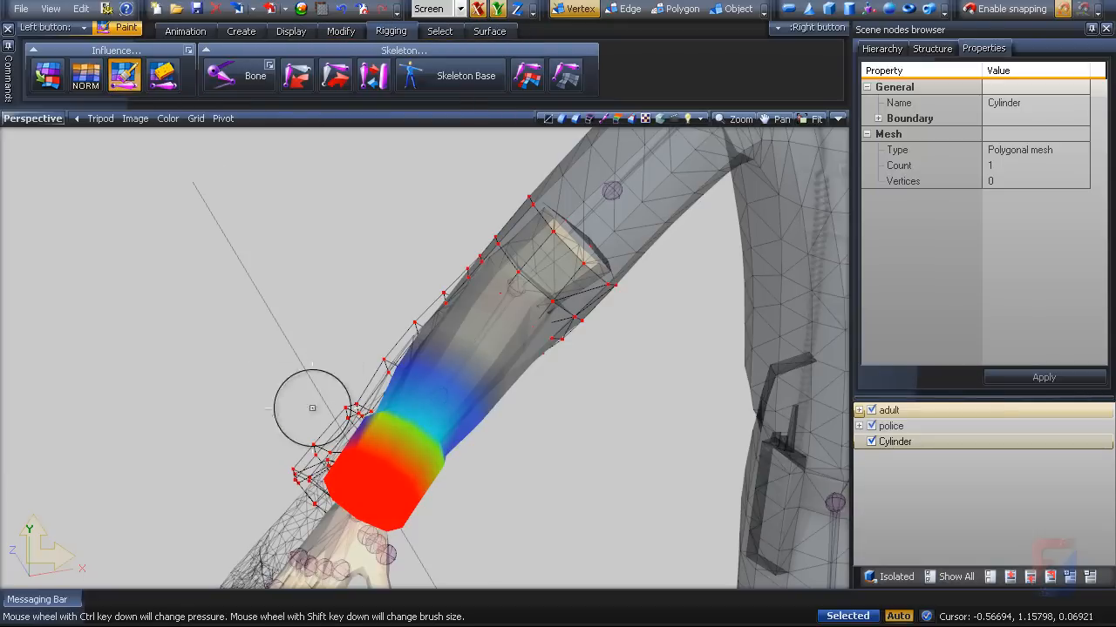
Step: Lower the brush pressure to 34% and strengthen the forearm bone's influence over the whole sleeve cuff
middle_drag(261, 464, 383, 469)
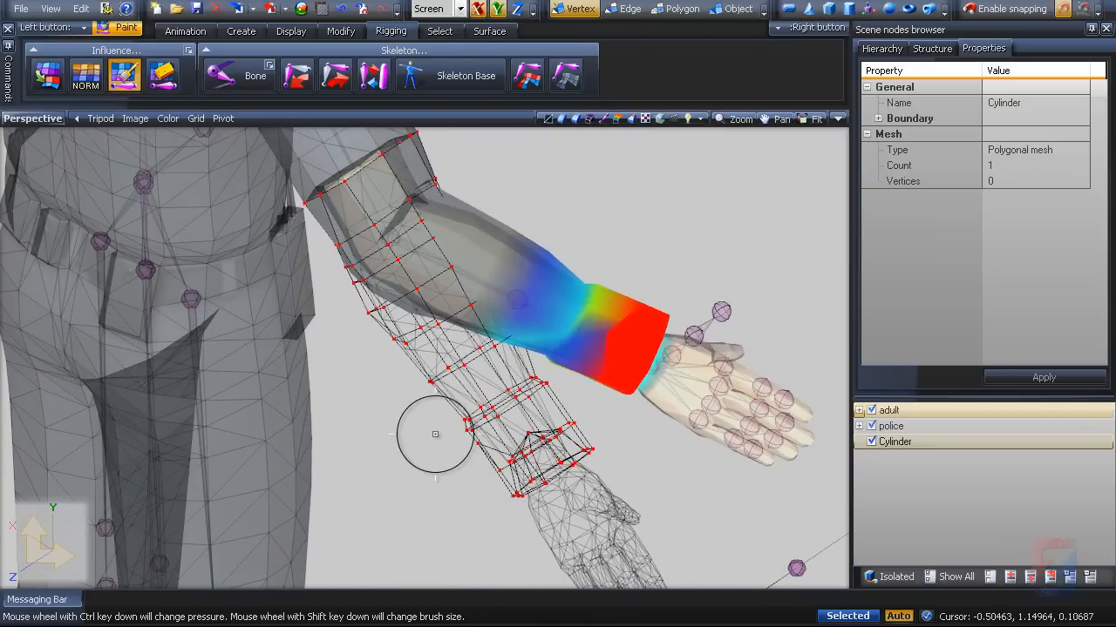
ctrl+scroll(447, 483, down, 2)
mouse_move(460, 457)
mouse_down()
mouse_move(498, 392)
mouse_move(557, 398)
mouse_move(488, 428)
mouse_up()
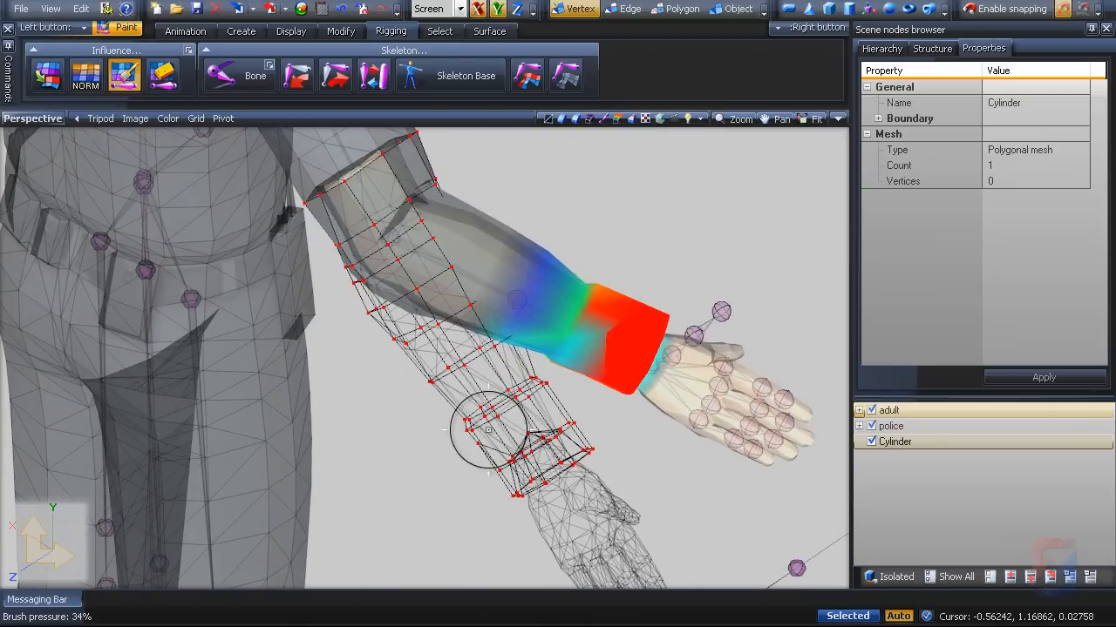
drag(560, 396, 512, 434)
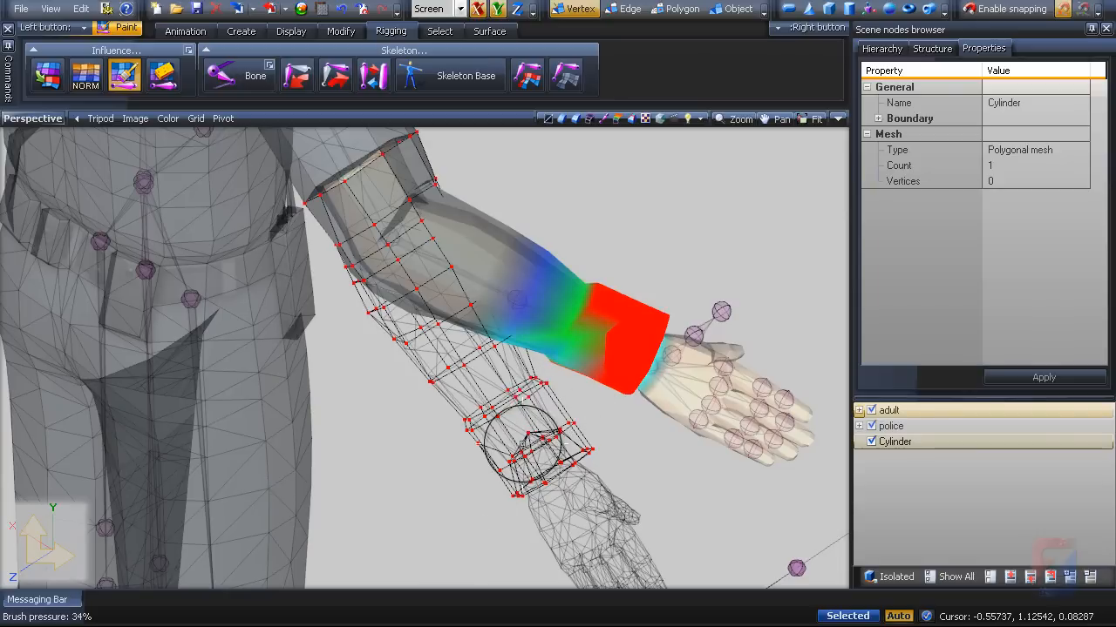
drag(560, 404, 484, 455)
mouse_move(541, 442)
middle_down()
mouse_move(619, 397)
mouse_move(532, 421)
middle_up()
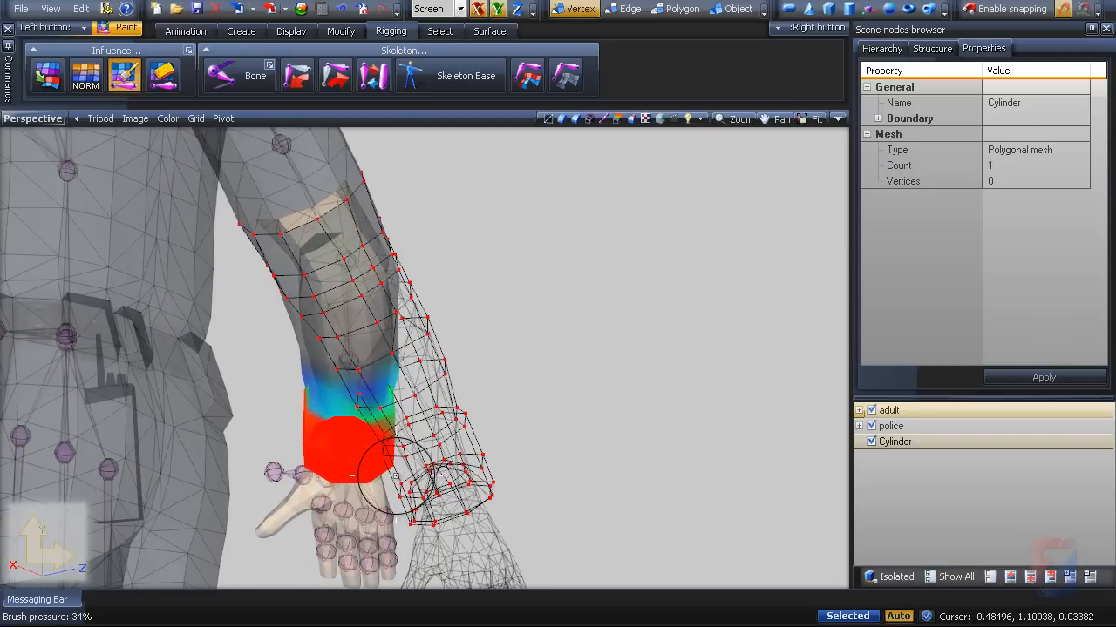
mouse_move(540, 481)
middle_down()
mouse_move(456, 515)
mouse_move(557, 494)
middle_up()
middle_drag(647, 476, 636, 476)
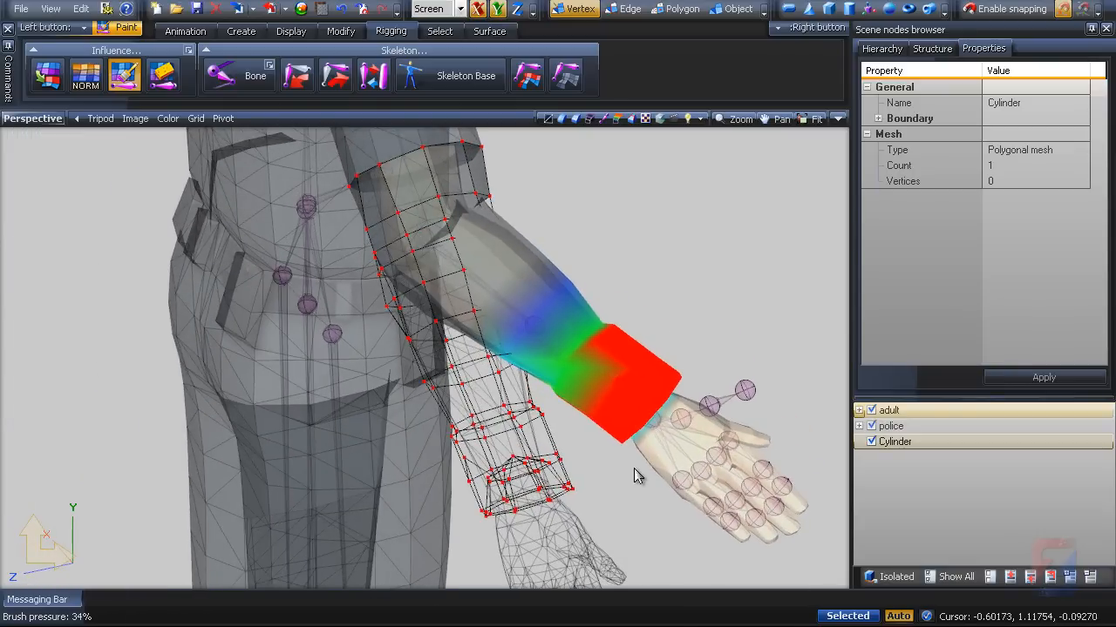
Step: Return to object level, rotate the right hand bone to test the cuff's deformation, and undo the rotation
key(4)
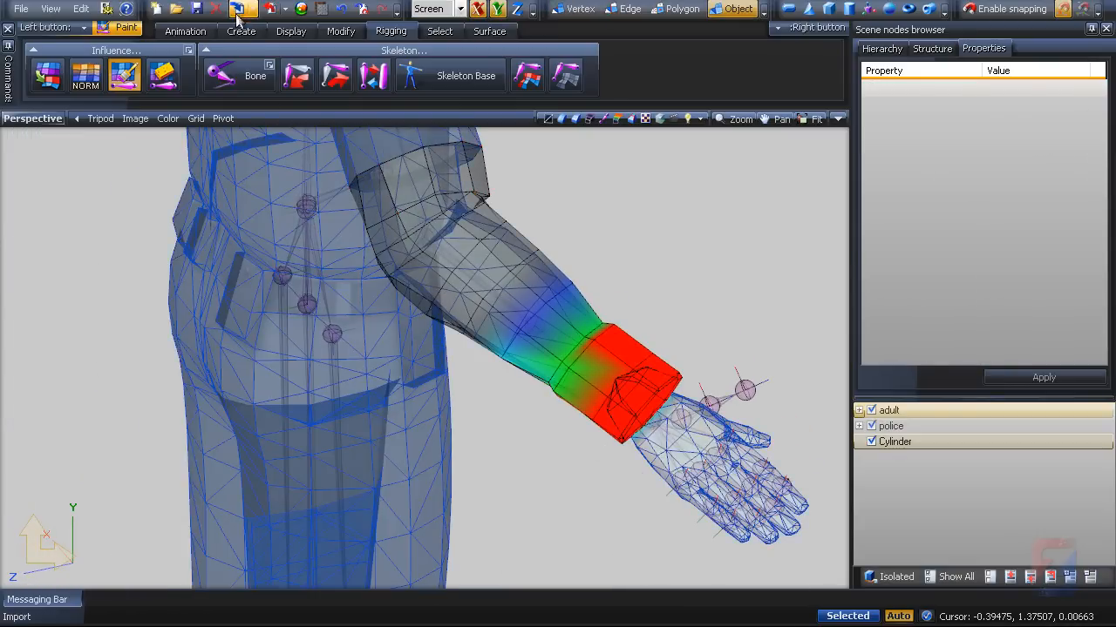
click(348, 35)
click(311, 74)
click(732, 467)
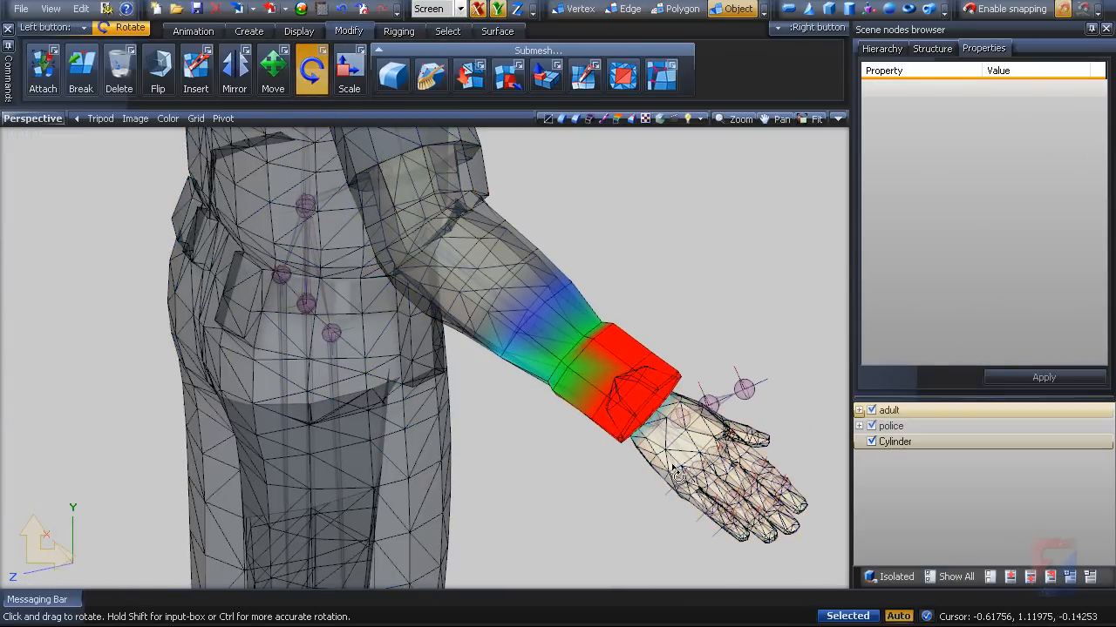
middle_drag(697, 432, 644, 435)
scroll(633, 443, up, 4)
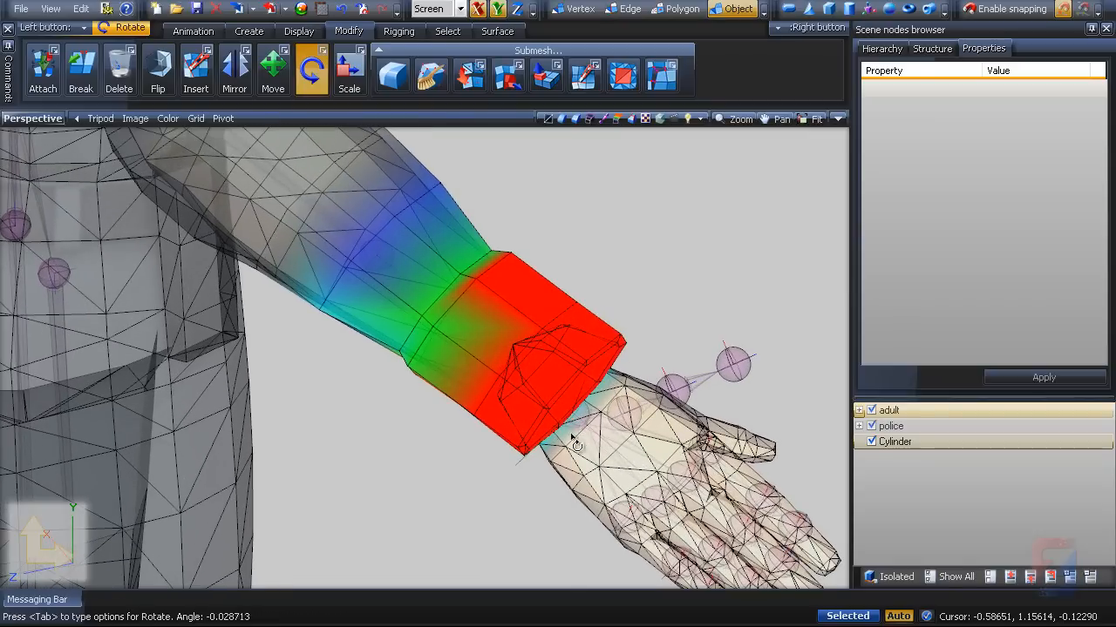
drag(575, 445, 618, 471)
key(ctrl+z)
Step: Make the right hand bone the current bone
middle_drag(662, 317, 533, 341)
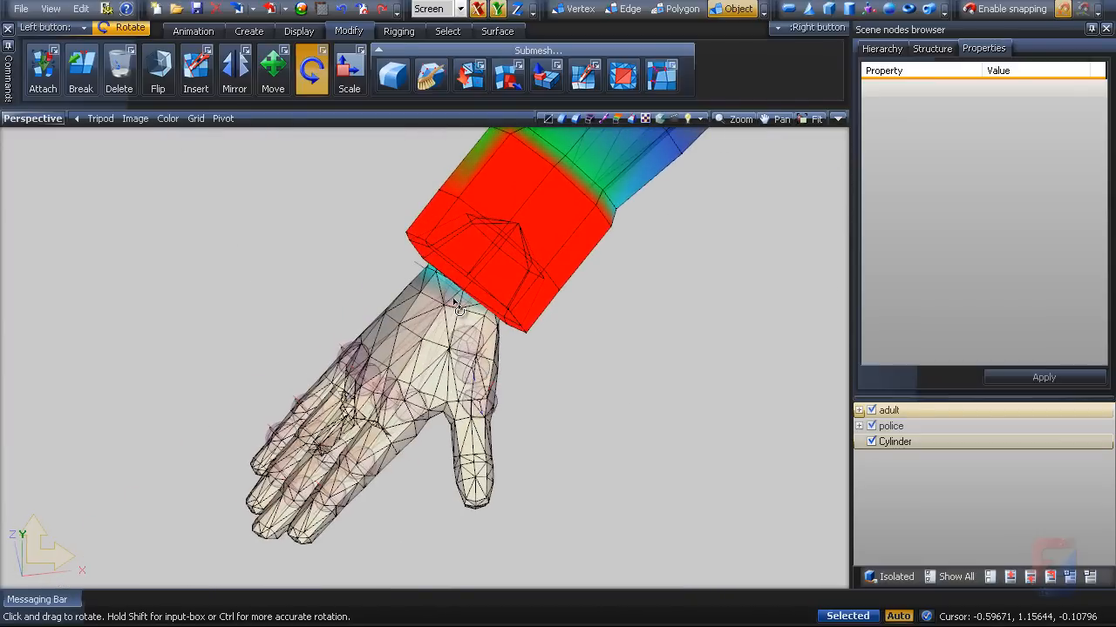
right_click(456, 307)
click(610, 311)
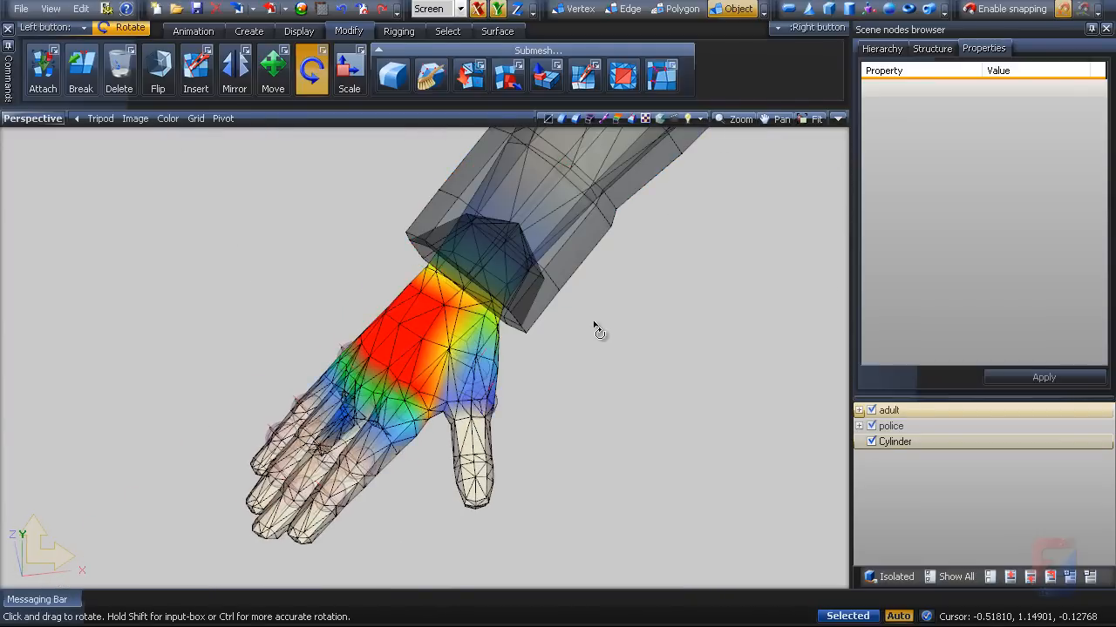
Step: Open the sleeve cylinder at vertex level again and activate the influence Paint tool for the hand bone
middle_drag(593, 323, 547, 260)
key(1)
scroll(417, 244, down, 4)
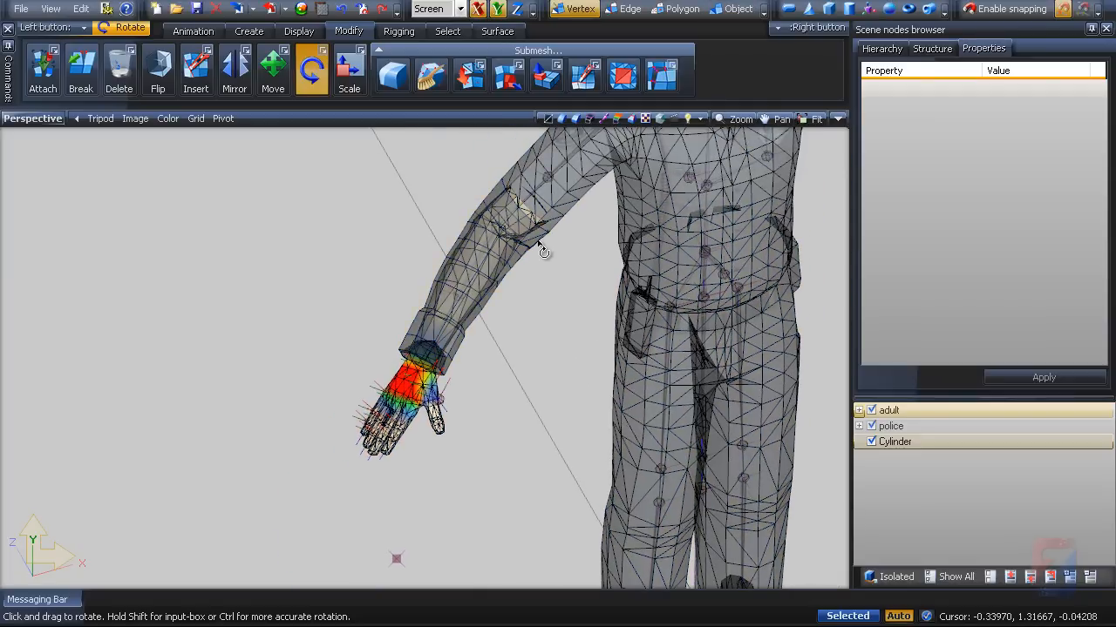
click(540, 246)
middle_drag(493, 349, 593, 349)
click(398, 30)
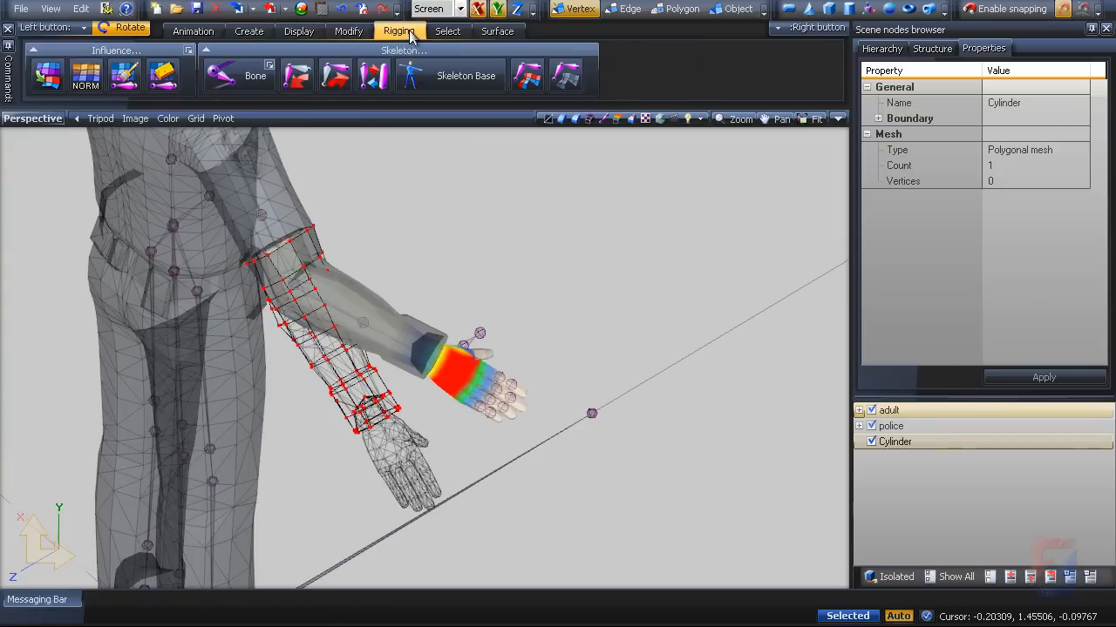
click(139, 78)
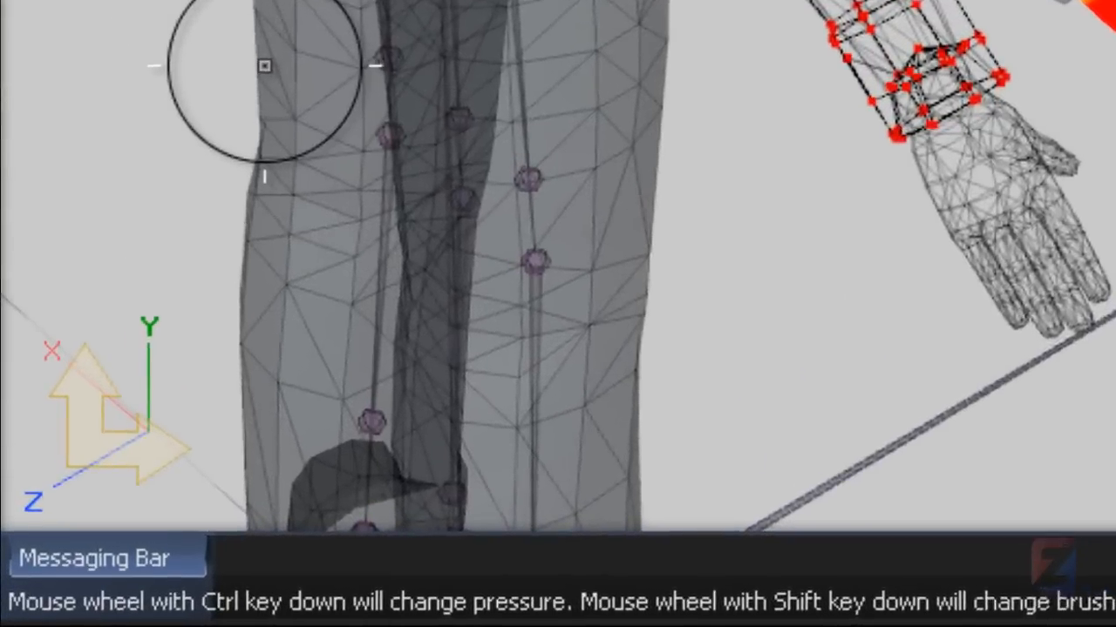
Step: Reduce the brush pressure to about 18% and lightly paint the hand bone's influence across the cuff's end
ctrl+scroll(104, 403, down, 3)
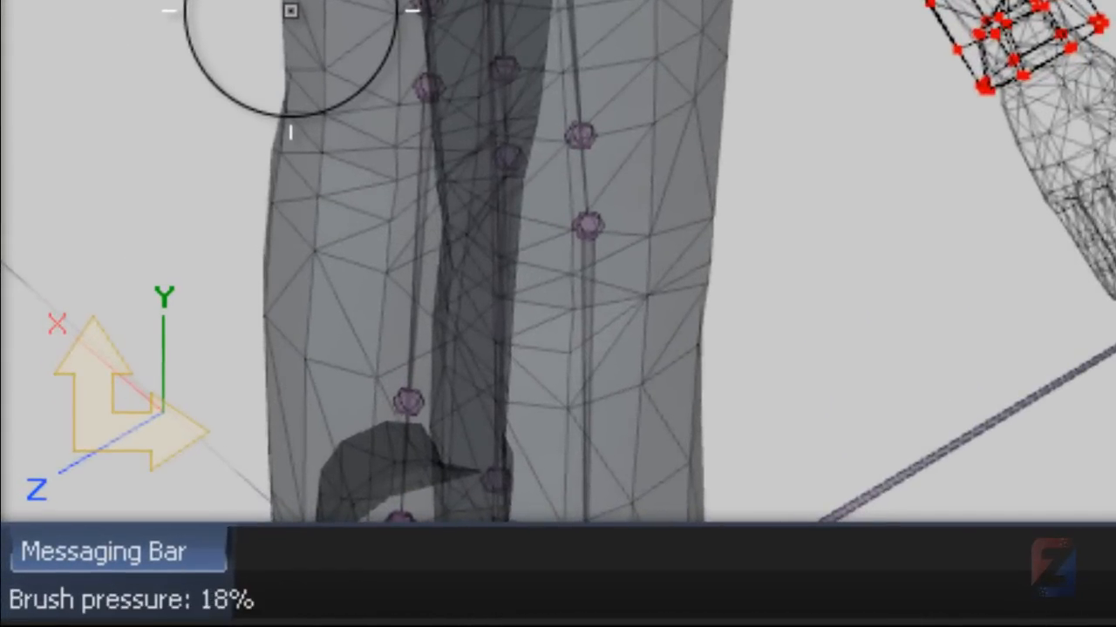
ctrl+scroll(290, 10, down, 1)
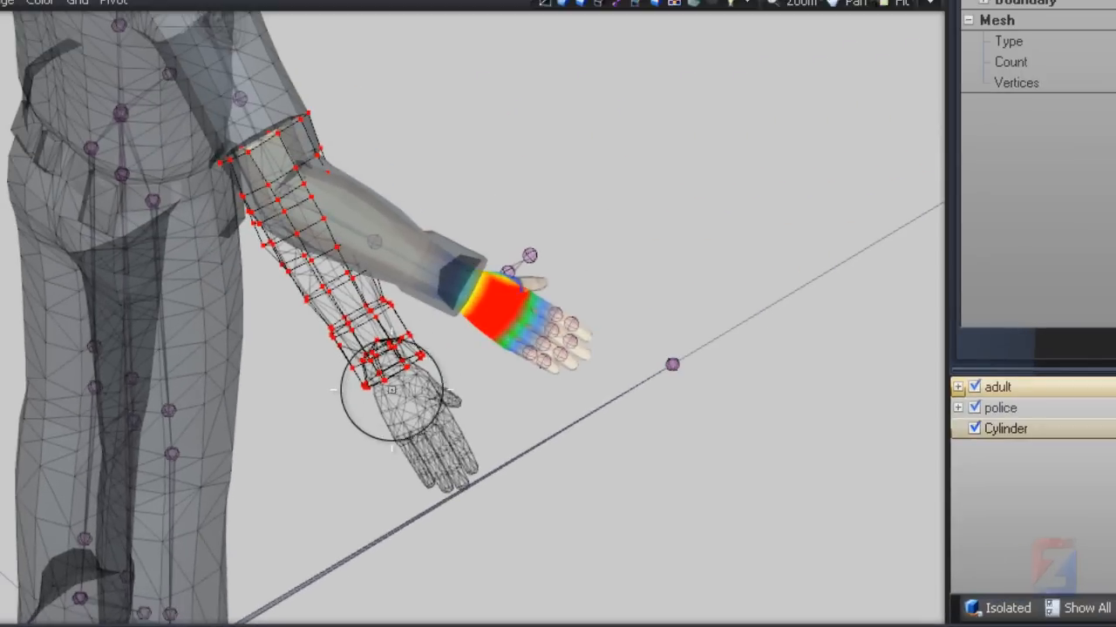
scroll(1033, 135, up, 1)
scroll(391, 409, up, 2)
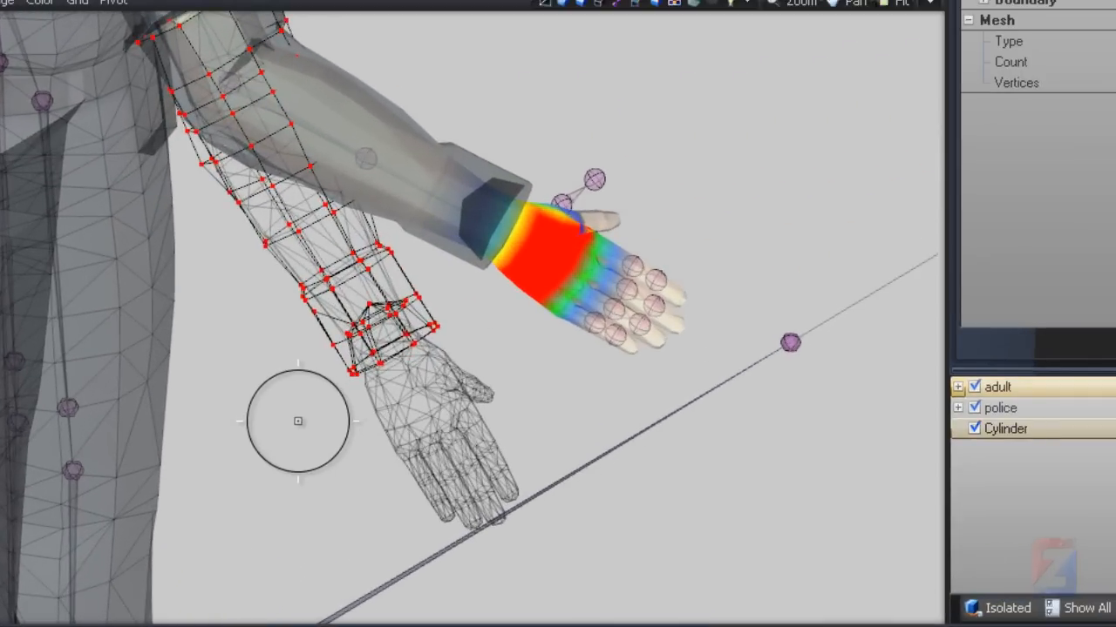
mouse_move(323, 395)
mouse_down()
mouse_move(331, 373)
mouse_move(386, 368)
mouse_move(424, 323)
mouse_move(462, 332)
mouse_up()
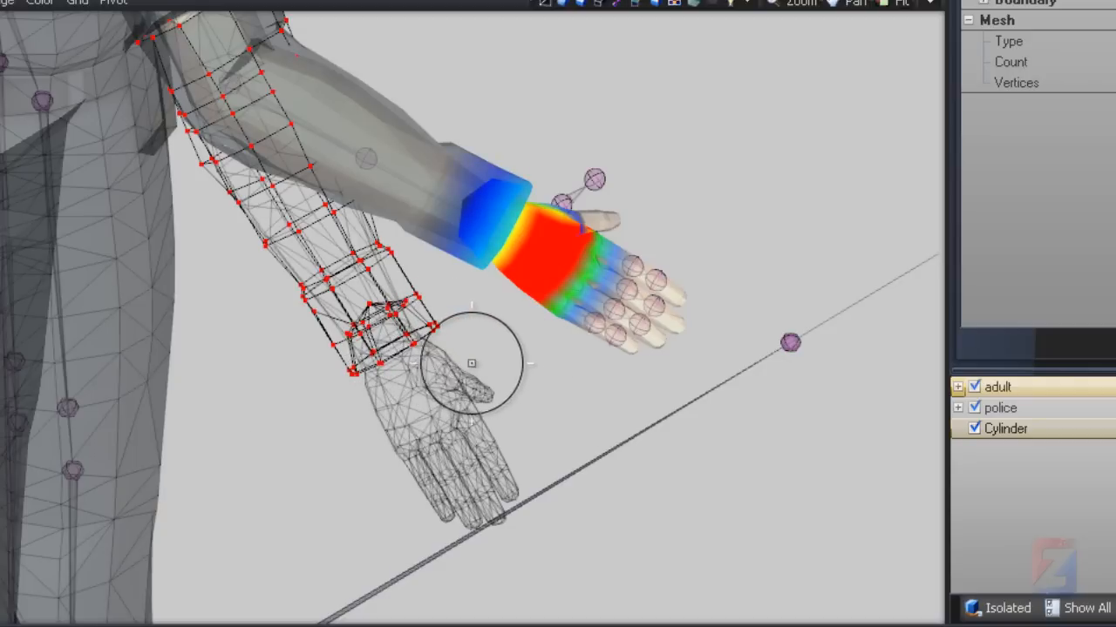
mouse_move(689, 418)
middle_down()
mouse_move(591, 386)
mouse_move(574, 388)
mouse_move(583, 405)
middle_up()
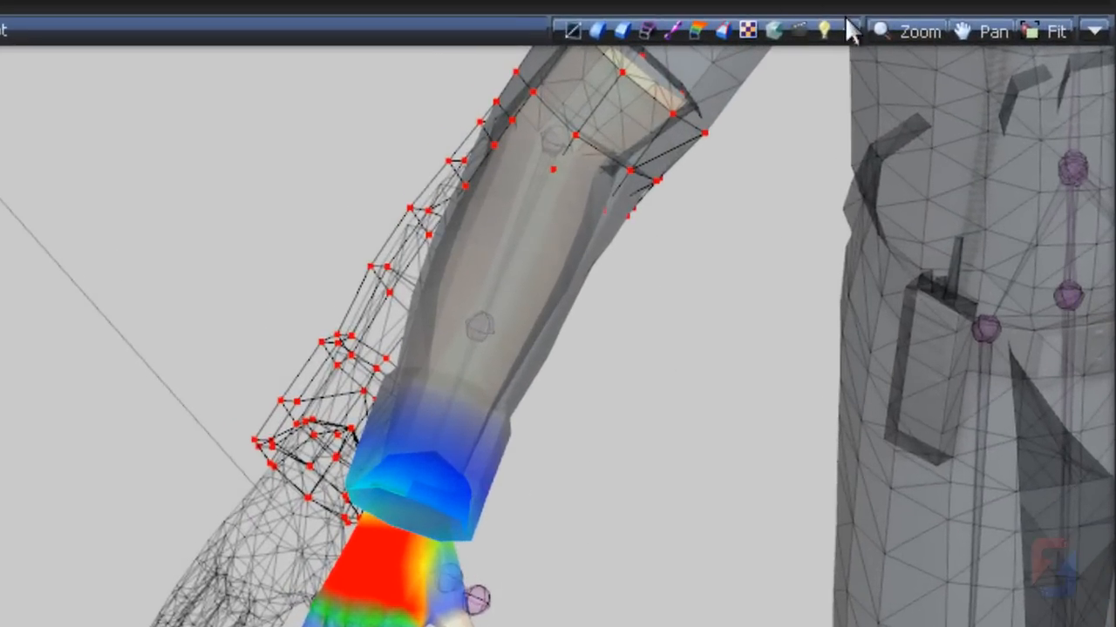
Step: Turn off the Solid and Flat shaded display modes in the Perspective view
click(847, 26)
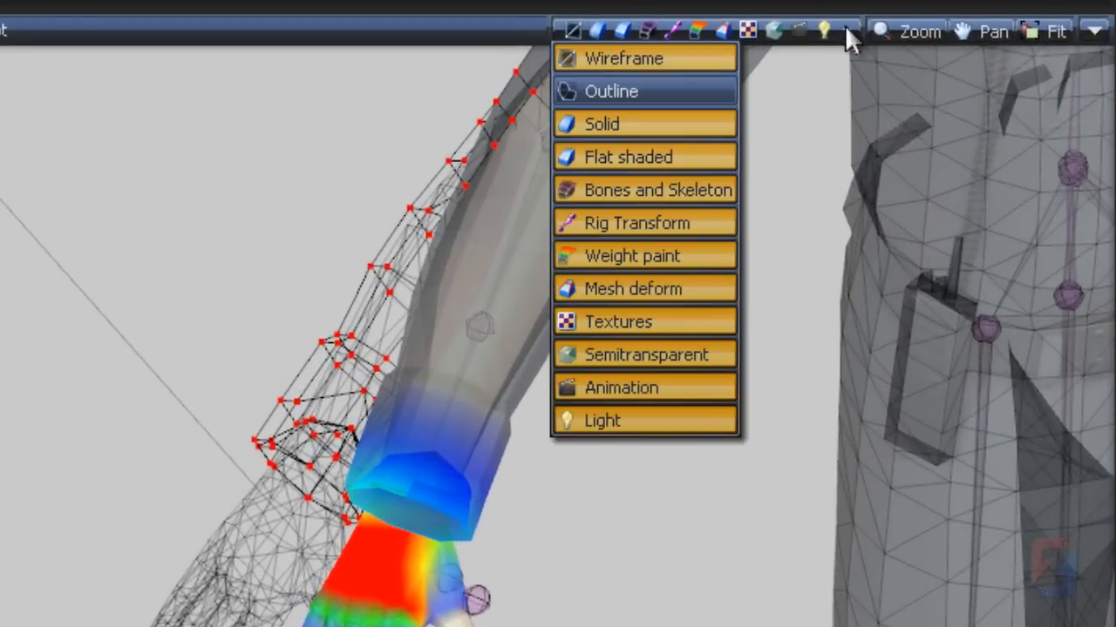
click(628, 124)
click(639, 152)
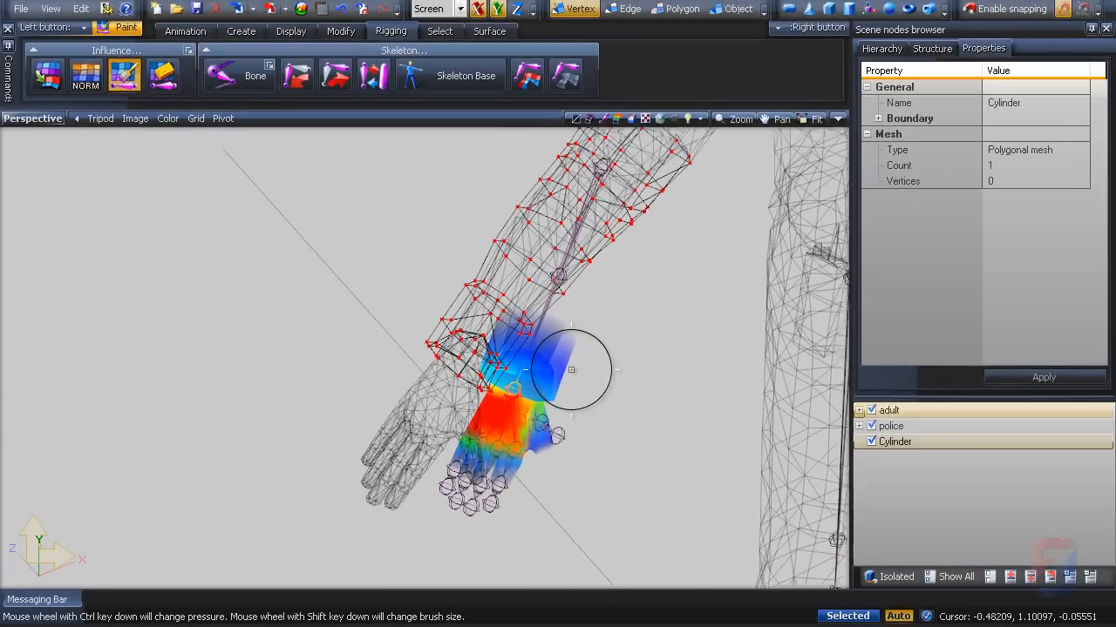
scroll(571, 369, up, 3)
mouse_move(571, 370)
middle_down()
mouse_move(613, 373)
mouse_move(583, 375)
middle_up()
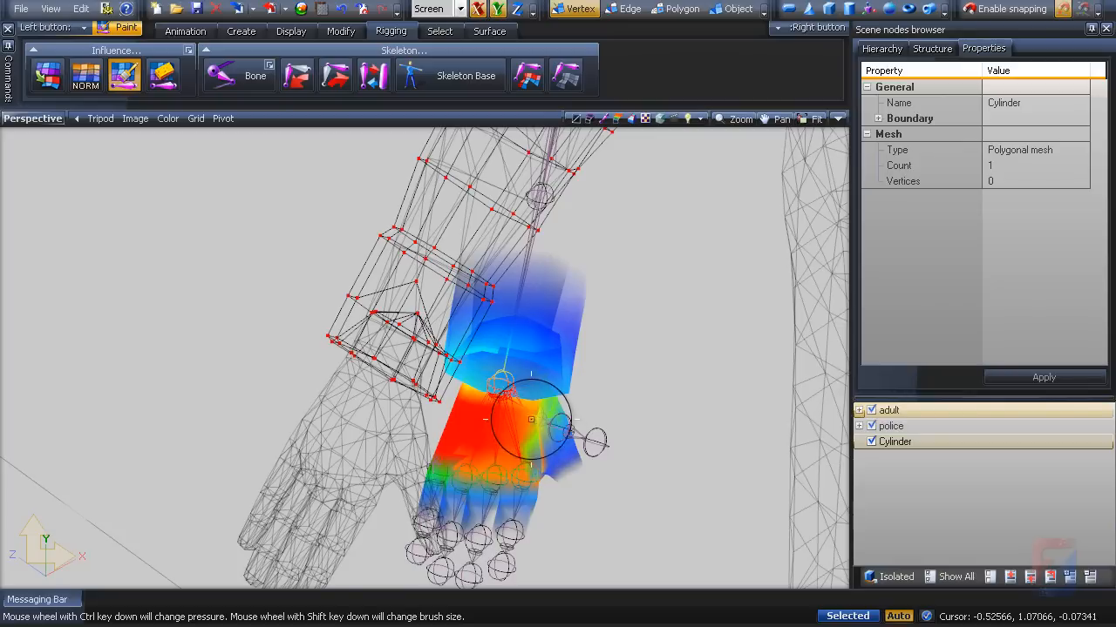
Step: Switch to object level and rotate the right thumb bone back and forth to test its effect on the cuff
key(4)
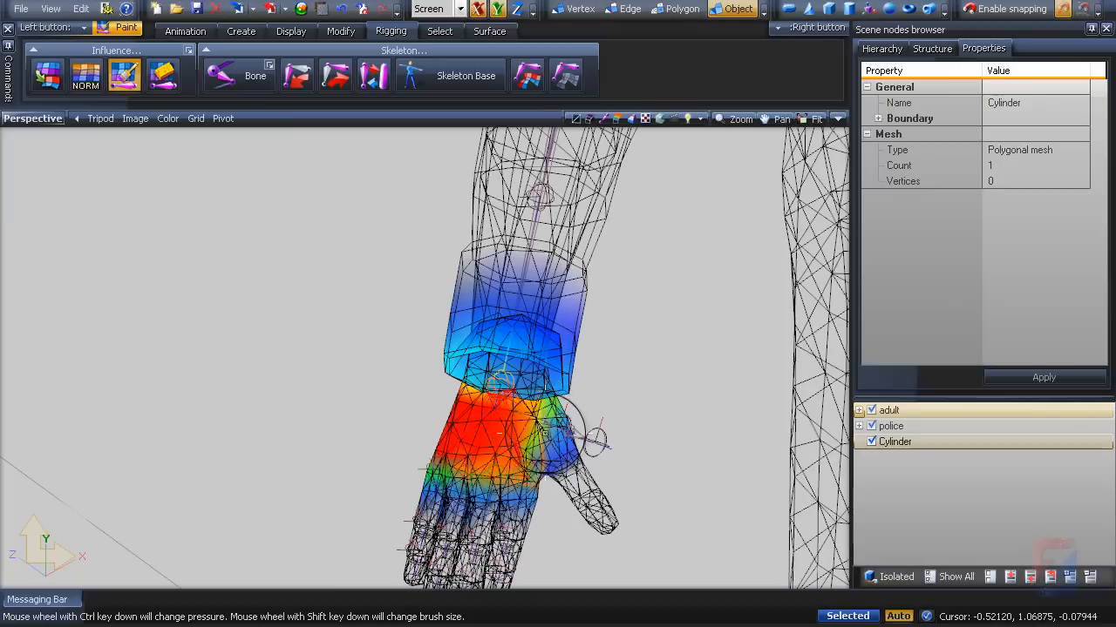
click(341, 31)
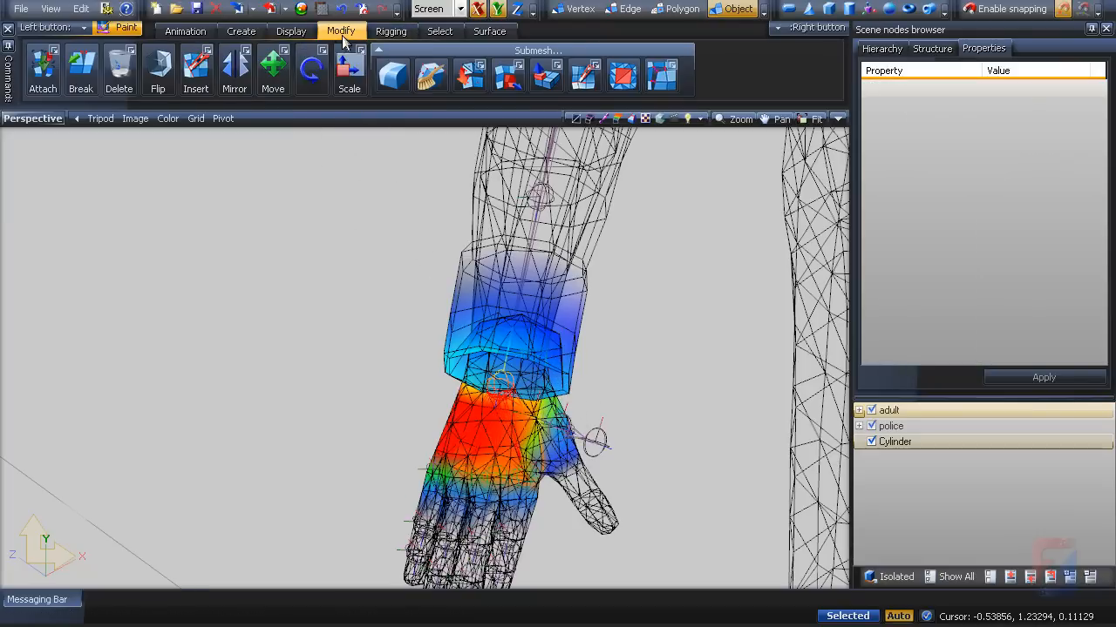
click(312, 70)
mouse_move(625, 420)
middle_down()
mouse_move(643, 418)
mouse_move(619, 423)
mouse_move(645, 426)
mouse_move(632, 428)
middle_up()
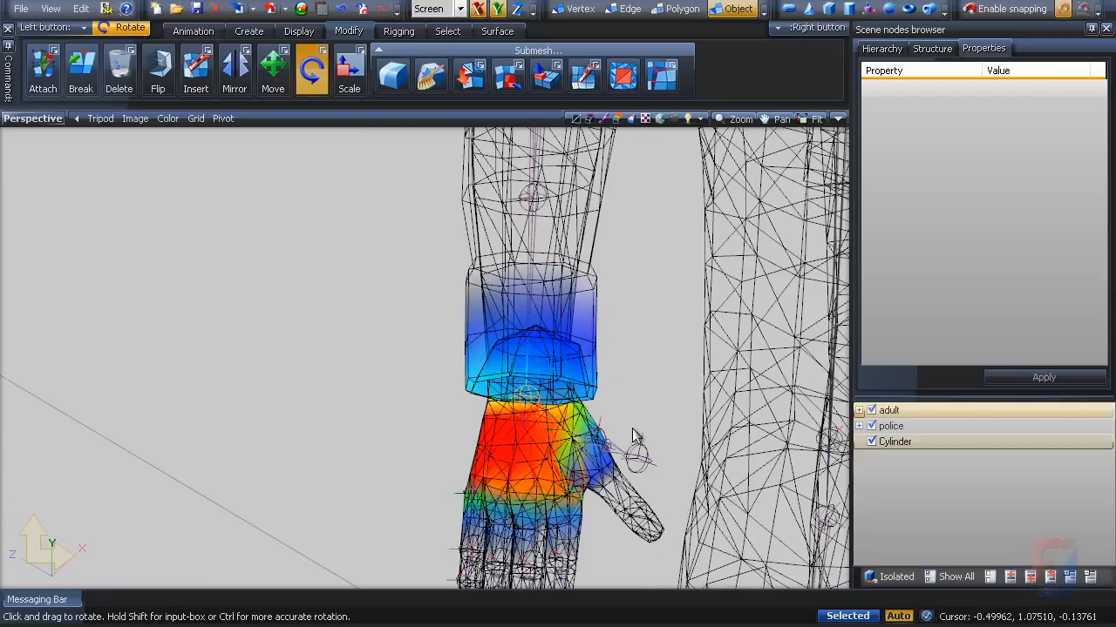
drag(571, 440, 578, 551)
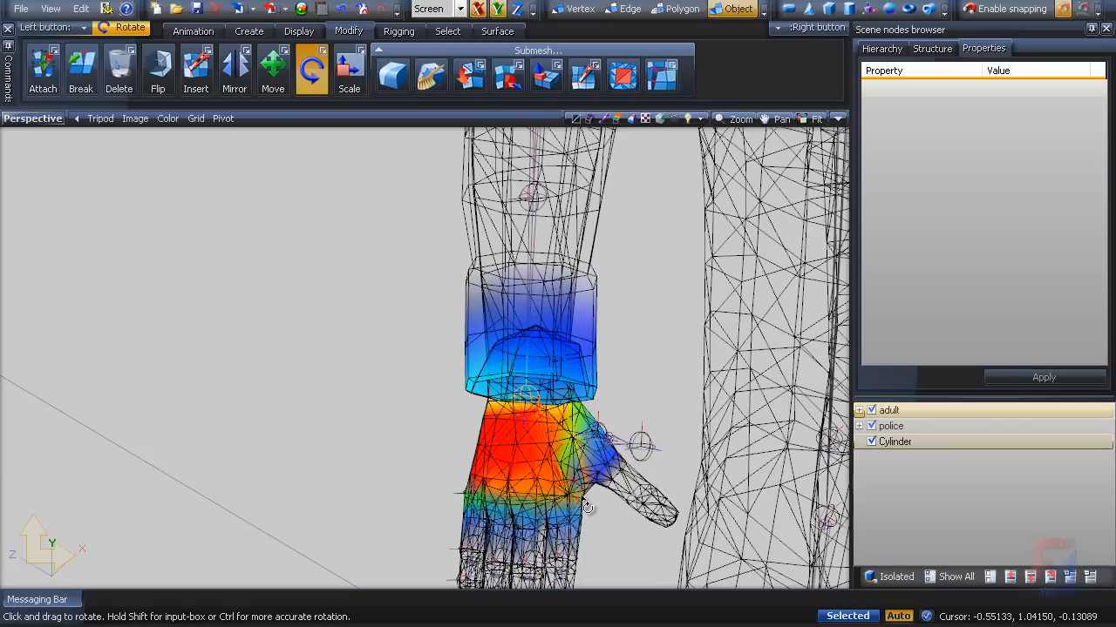
drag(587, 507, 561, 434)
Step: Make the thumb bone current and open the sleeve cylinder at vertex level
right_click(567, 440)
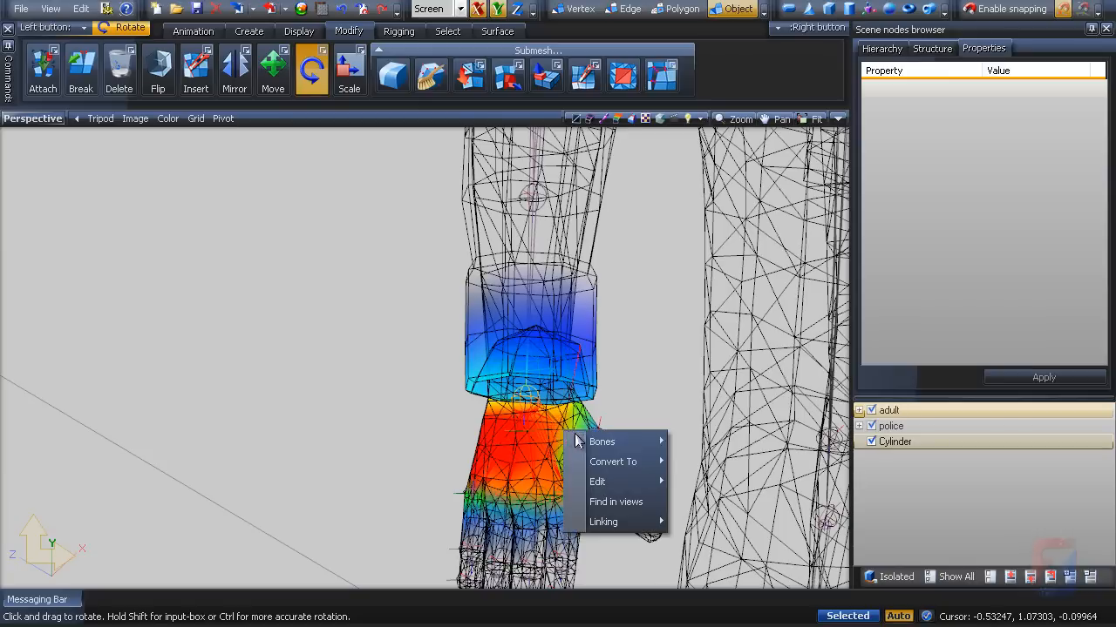
click(695, 442)
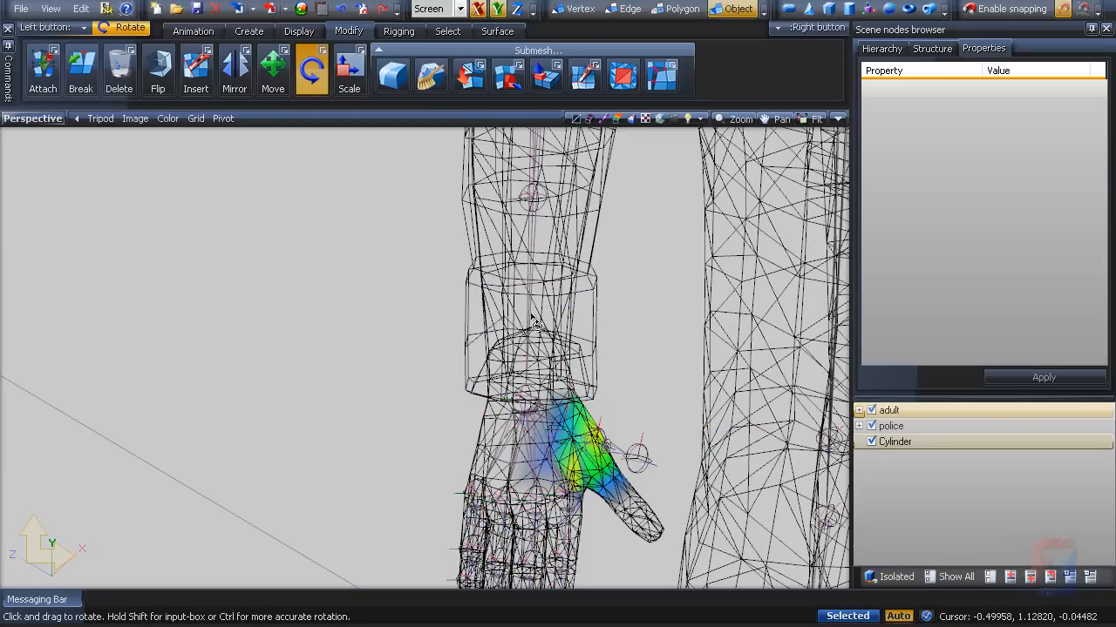
key(1)
middle_drag(531, 318, 510, 393)
scroll(508, 390, down, 3)
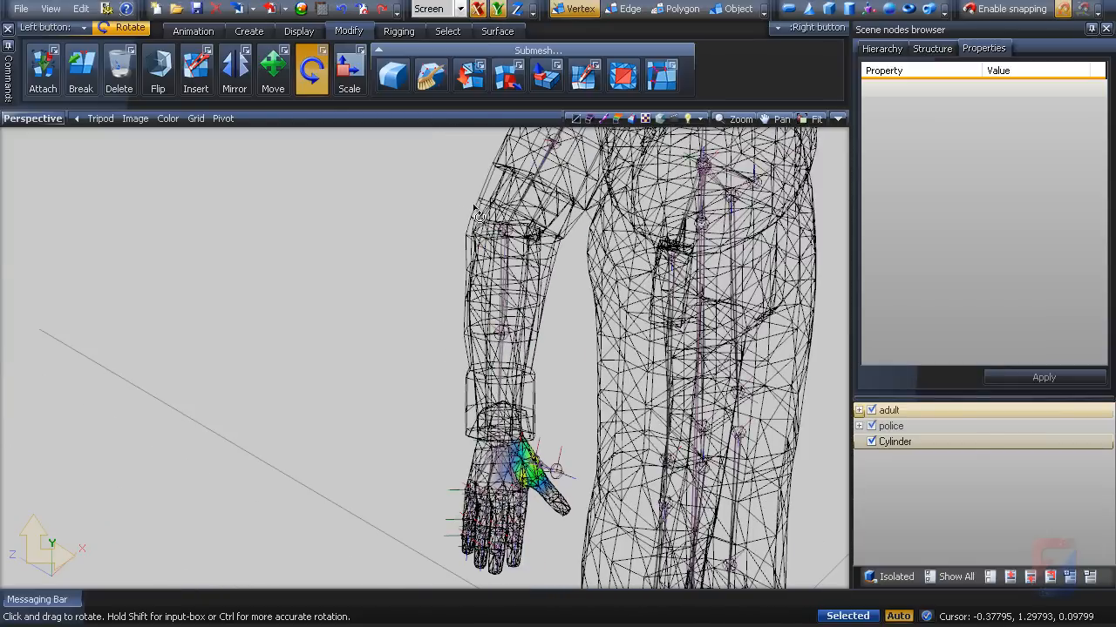
click(480, 215)
click(476, 208)
Step: Activate the influence Paint tool and paint the thumb bone's influence on the thumb side of the cuff's end
mouse_move(490, 453)
alt+middle_down()
mouse_move(402, 447)
mouse_move(393, 460)
mouse_move(478, 471)
alt+middle_up()
scroll(478, 466, up, 5)
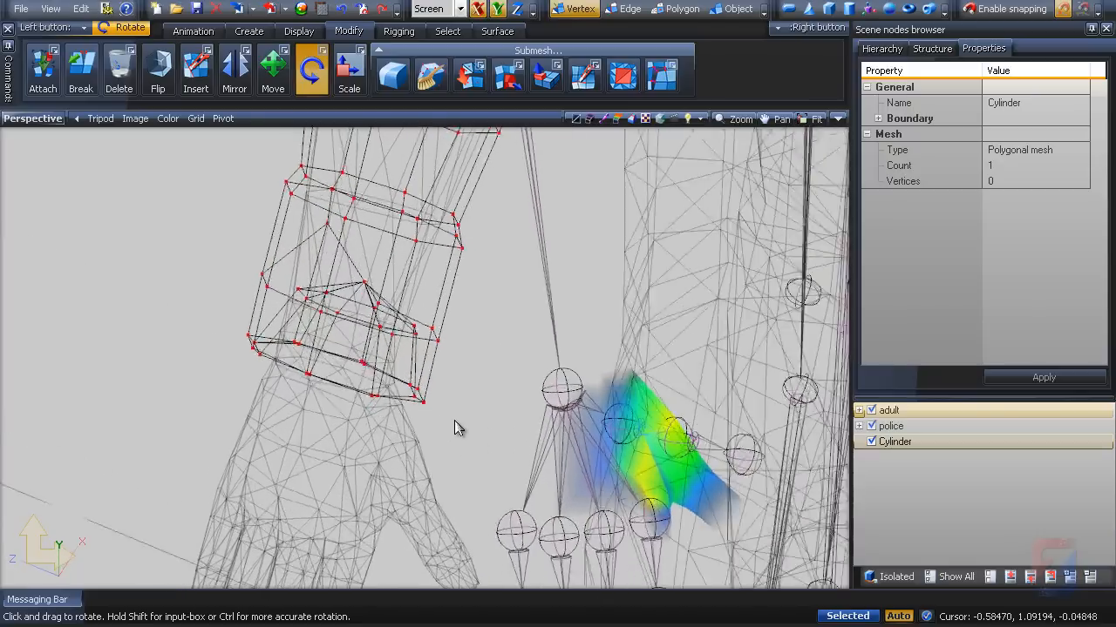
click(398, 30)
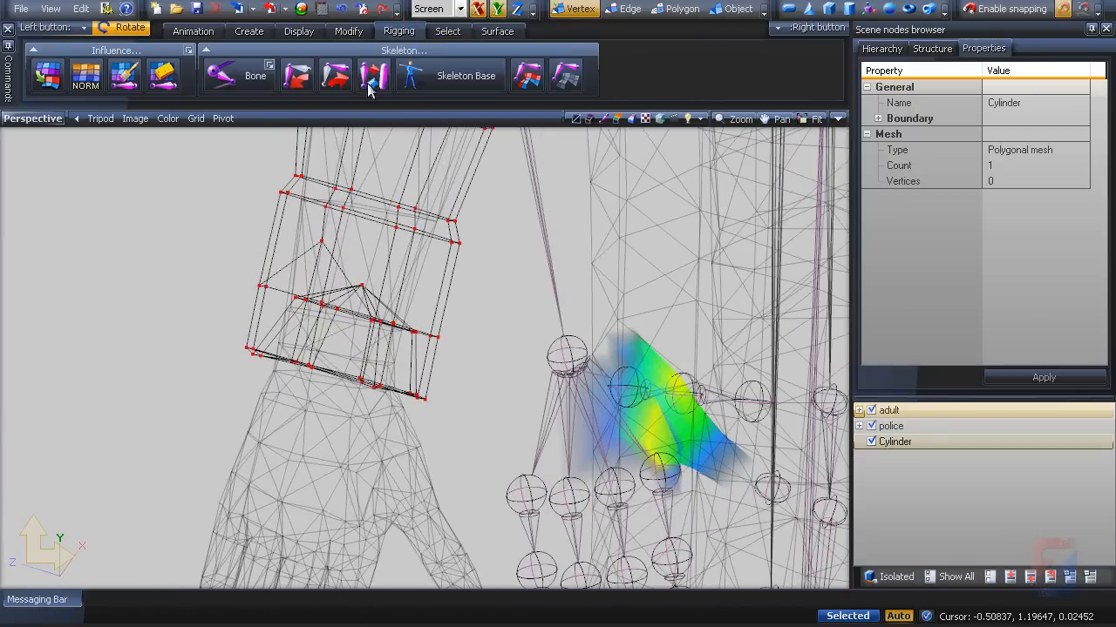
click(125, 75)
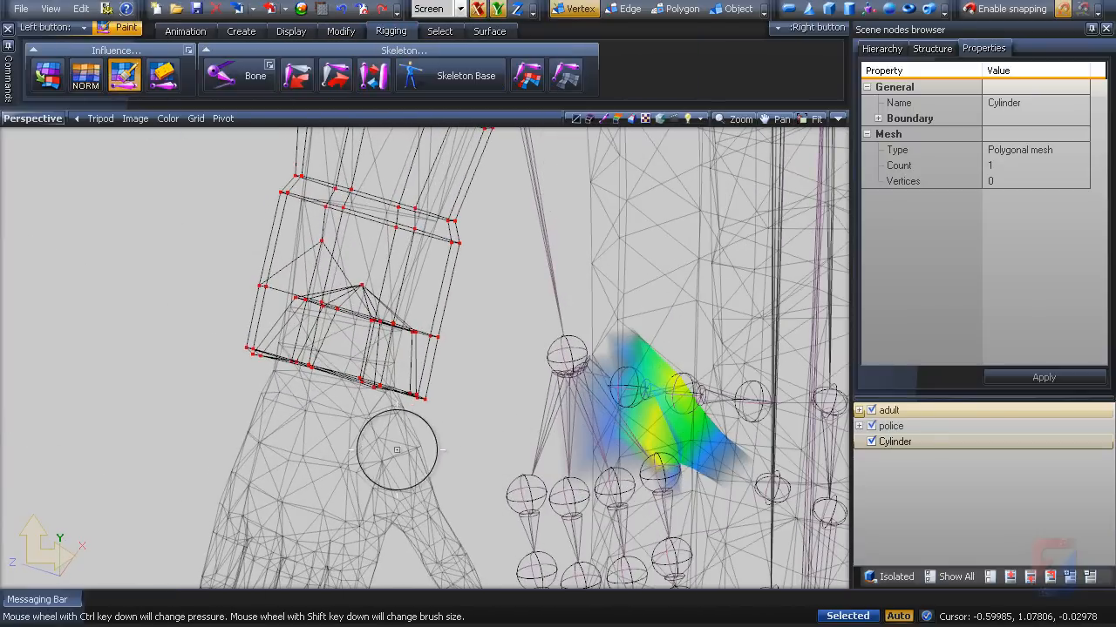
mouse_move(395, 446)
mouse_down()
mouse_move(424, 398)
mouse_move(400, 412)
mouse_up()
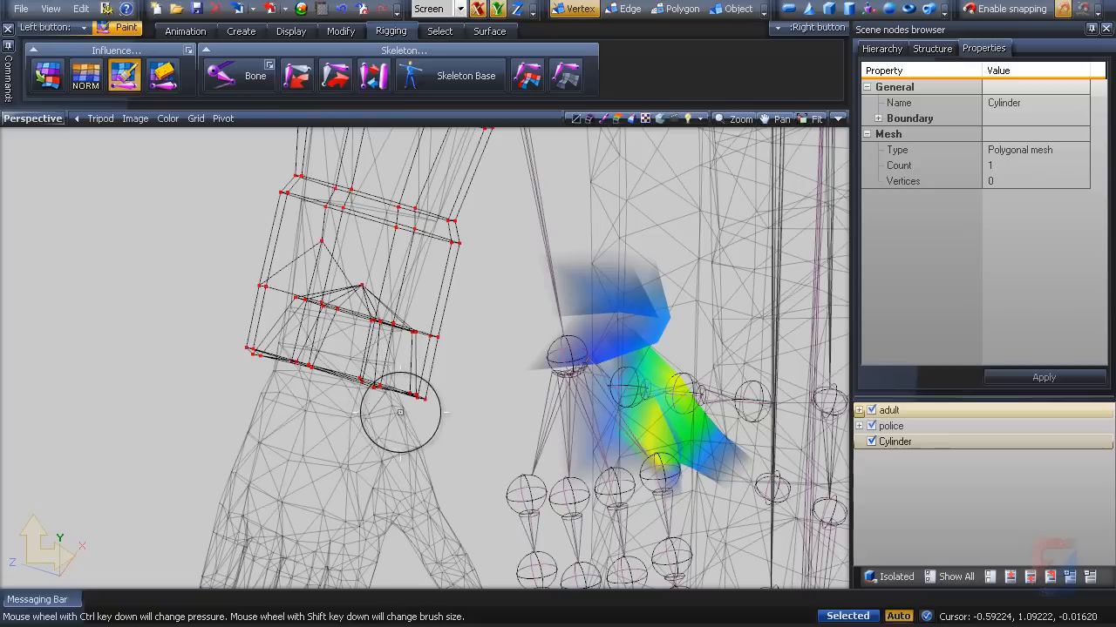
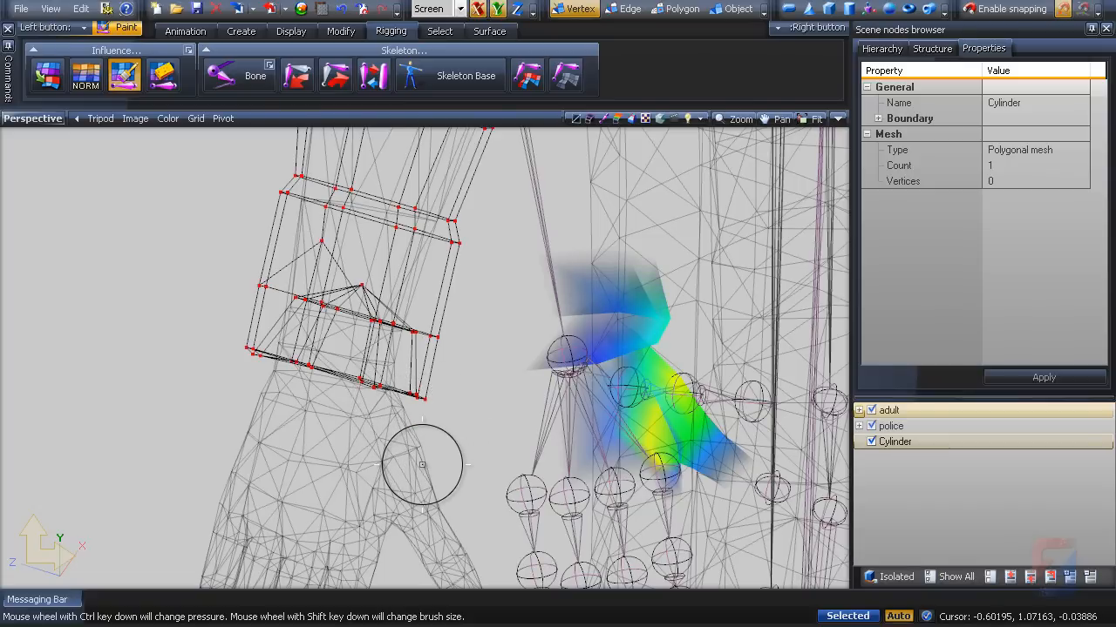
Step: Activate Move and select the sleeve cylinder's vertices around the cuff and forearm
key(w)
scroll(404, 453, down, 4)
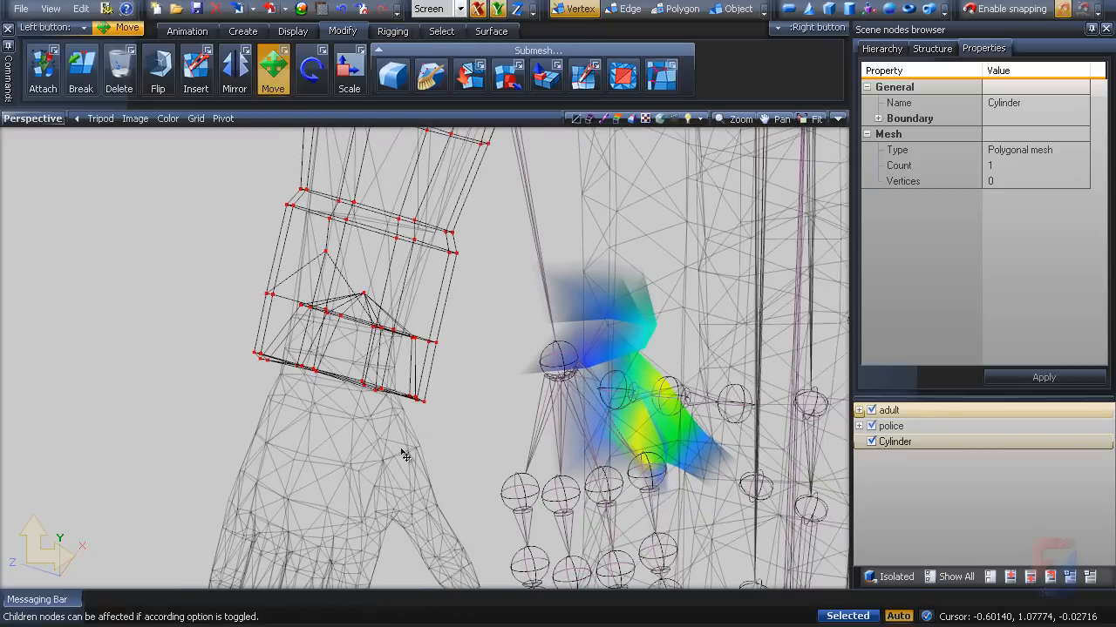
drag(319, 301, 418, 471)
drag(351, 455, 502, 237)
scroll(305, 395, up, 3)
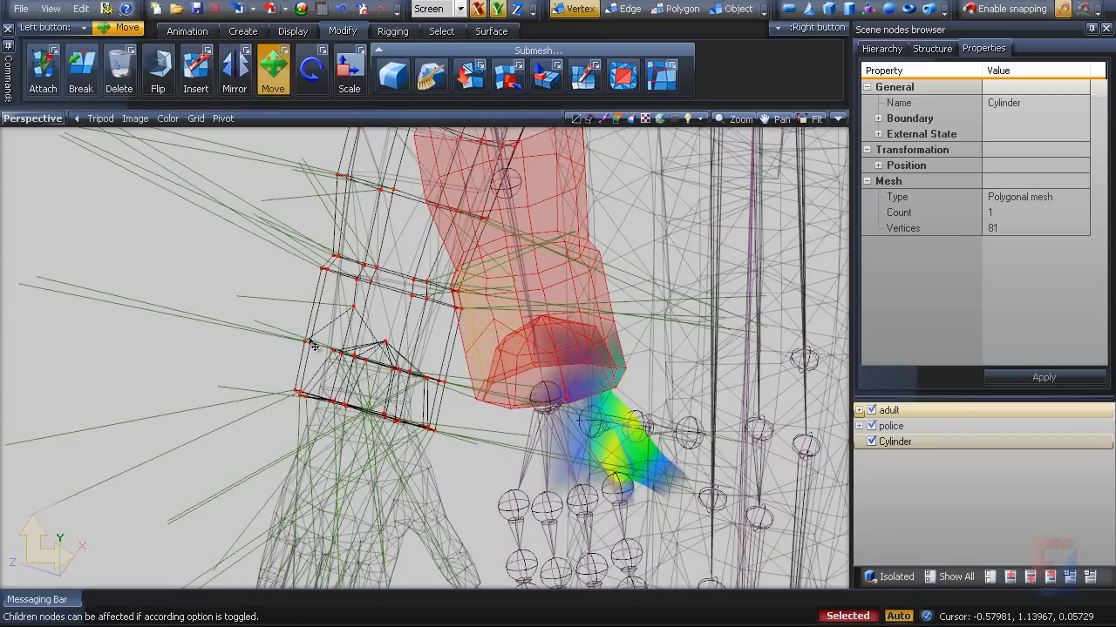
Step: Move the selected cuff and forearm vertices of the sleeve cylinder about 0.019 along the arm toward the hand and nudge them sideways
drag(315, 350, 313, 379)
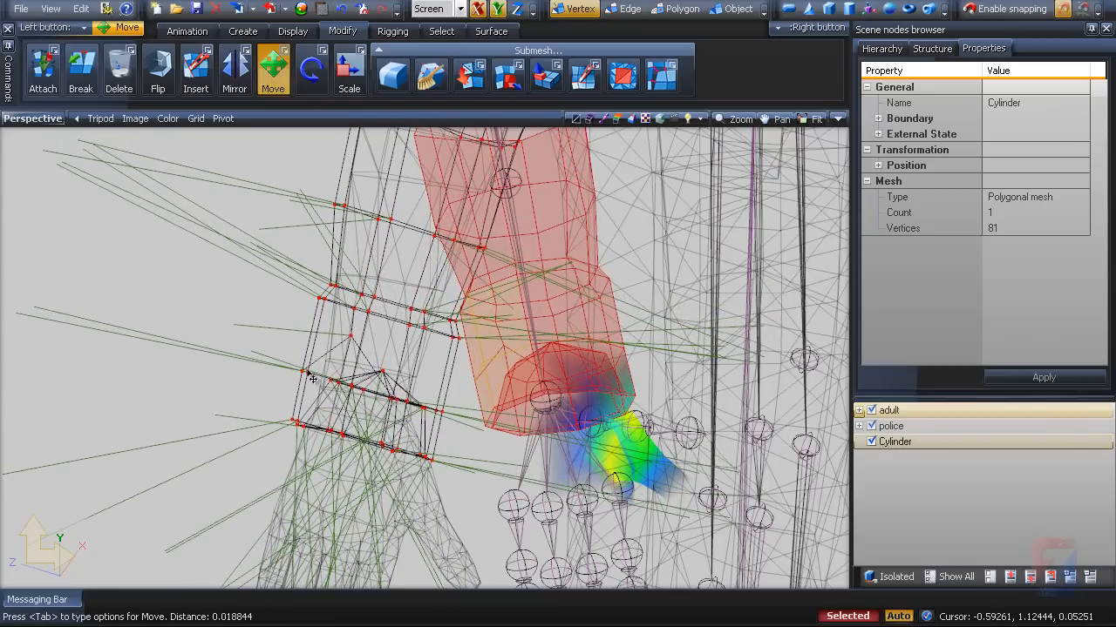
middle_drag(312, 255, 281, 395)
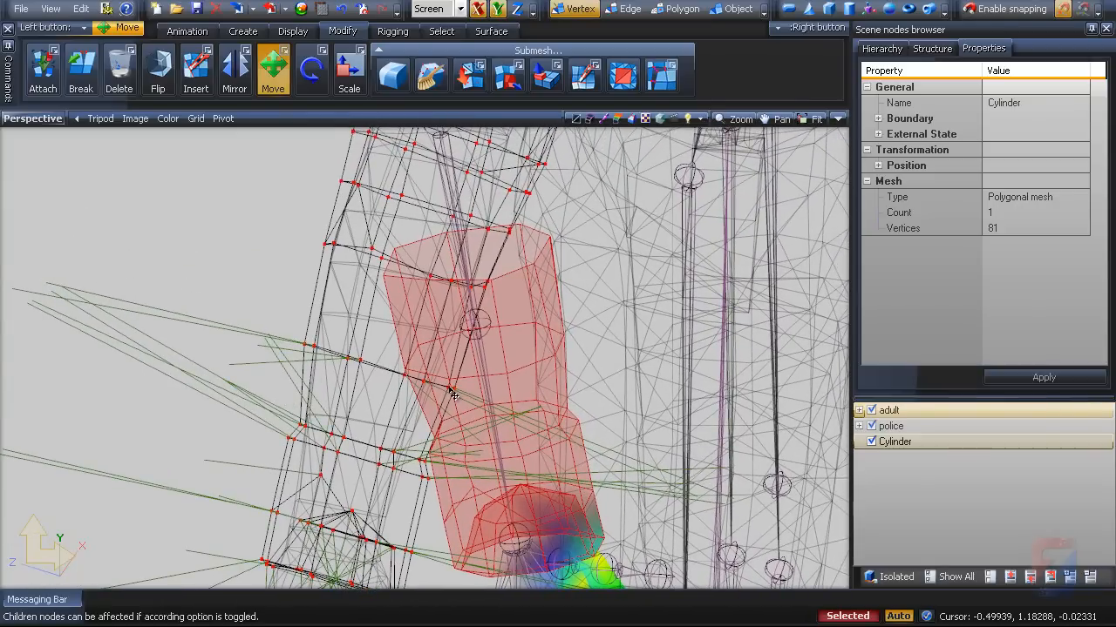
drag(452, 395, 450, 395)
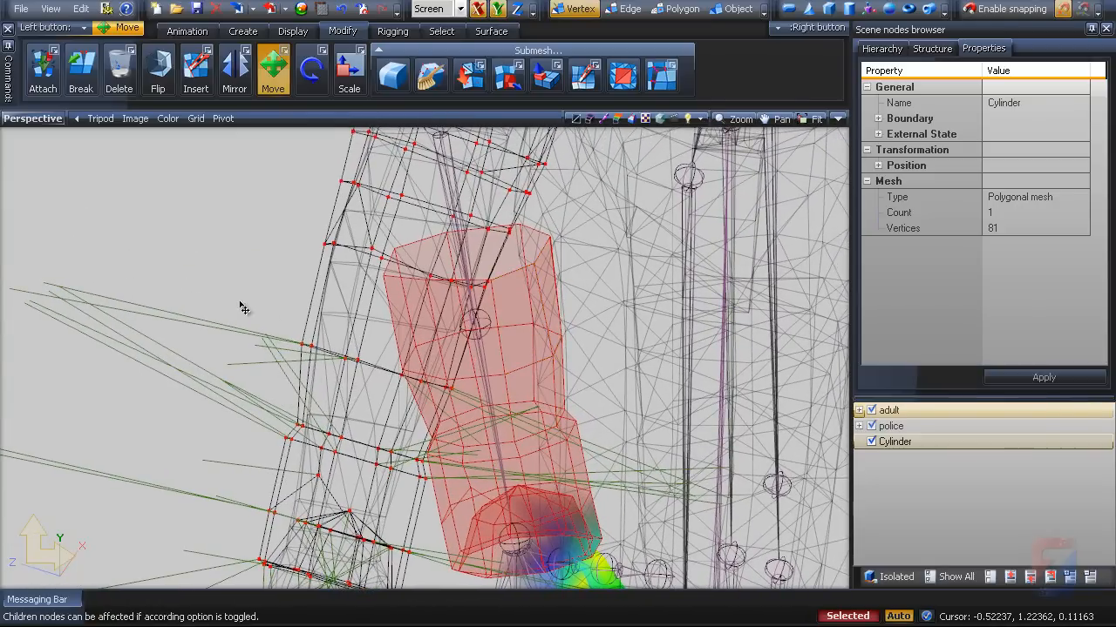
Step: Select the sleeve cylinder's vertex rings below and at the elbow in turn, nudge each to fit the arm, and clear the selection
drag(242, 308, 457, 397)
click(455, 390)
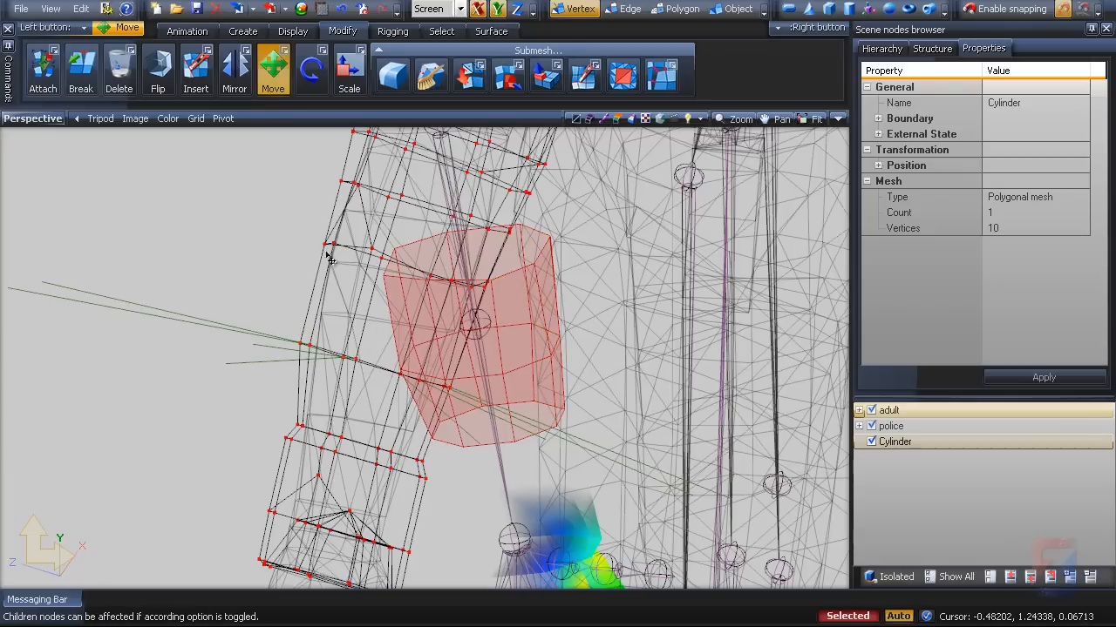
drag(299, 224, 516, 314)
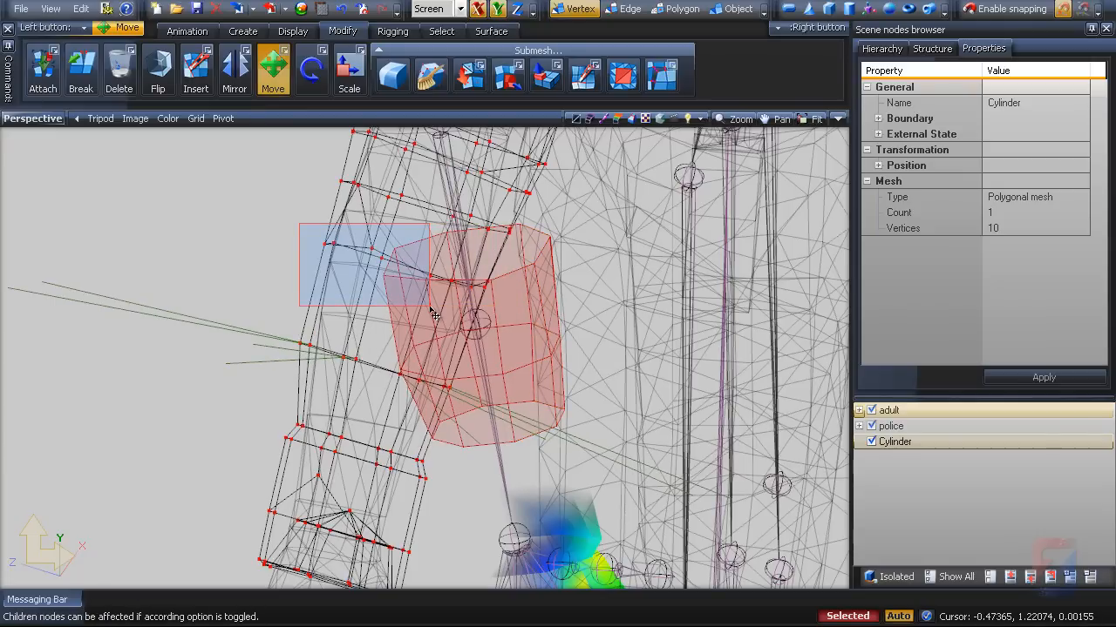
drag(431, 309, 430, 307)
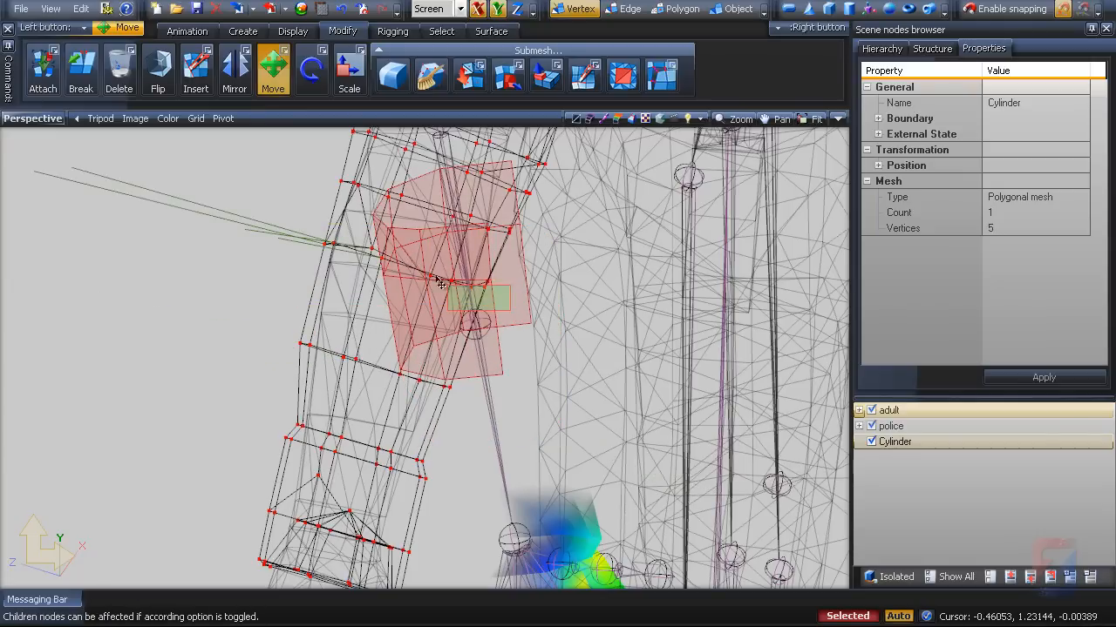
key(l)
drag(490, 288, 489, 288)
click(258, 292)
middle_drag(219, 306, 211, 316)
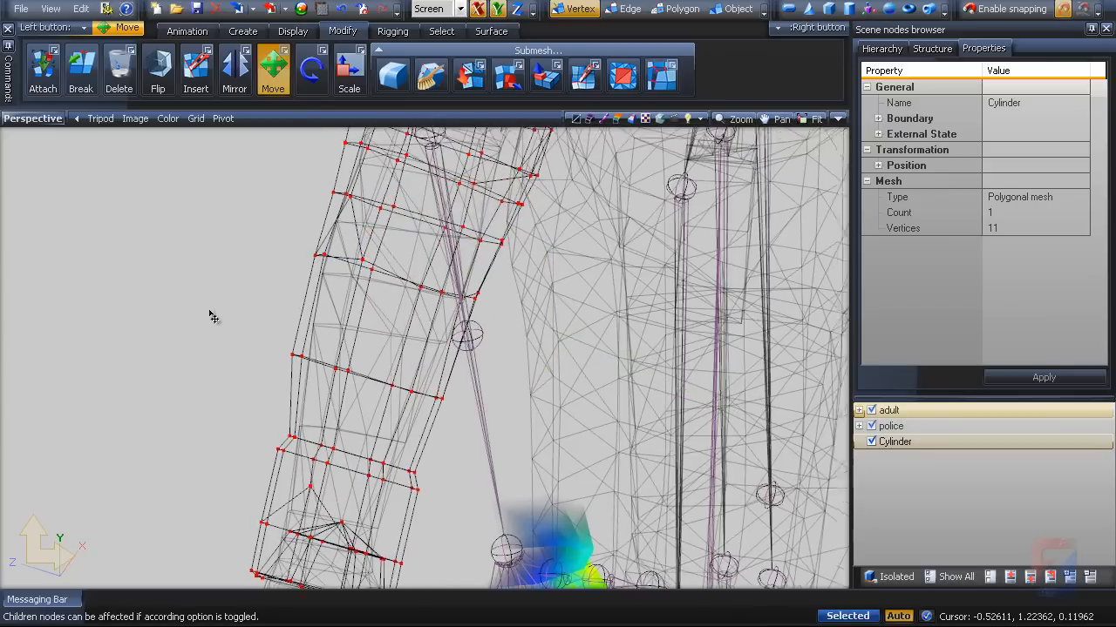
Step: Display the outfit with solid shading and deactivate the influence Paint tool
scroll(206, 277, down, 5)
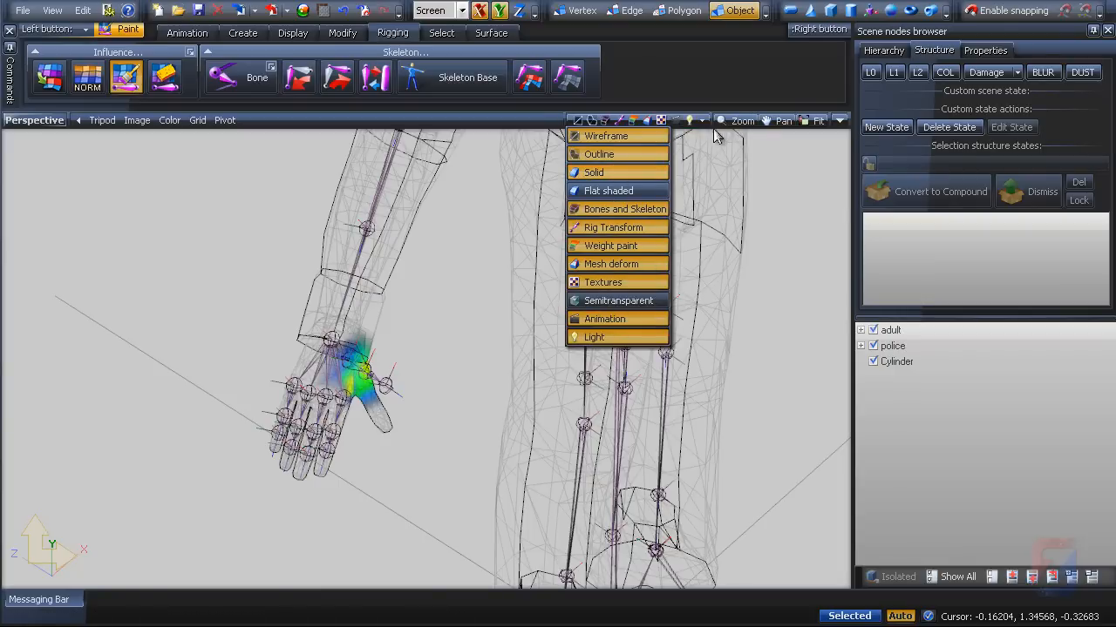
middle_drag(627, 284, 562, 245)
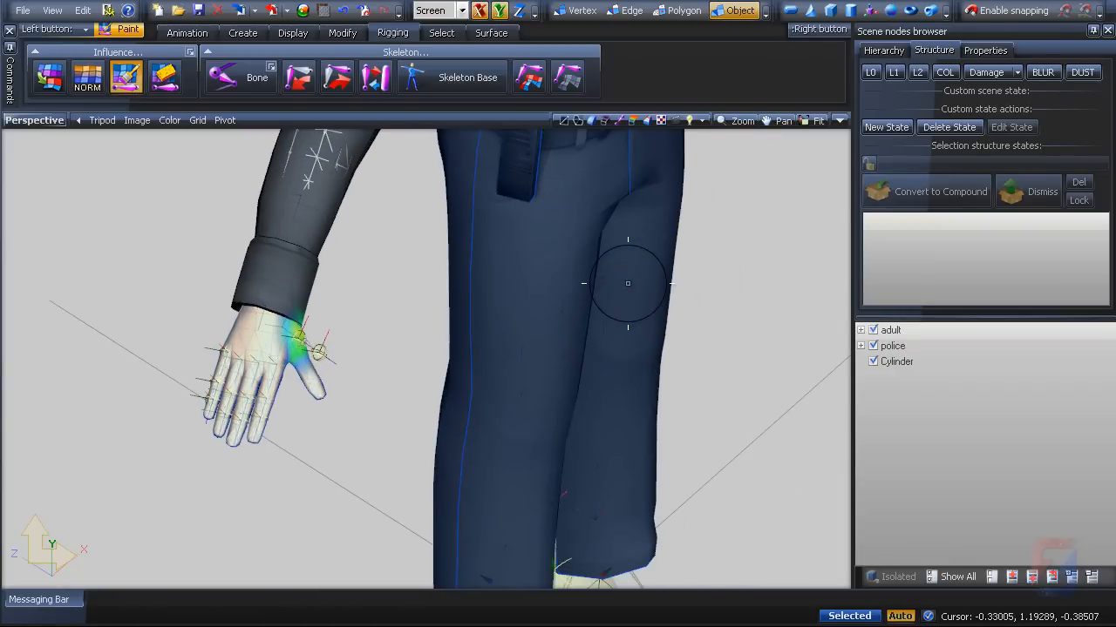
scroll(628, 284, down, 2)
click(122, 80)
middle_drag(603, 319, 550, 252)
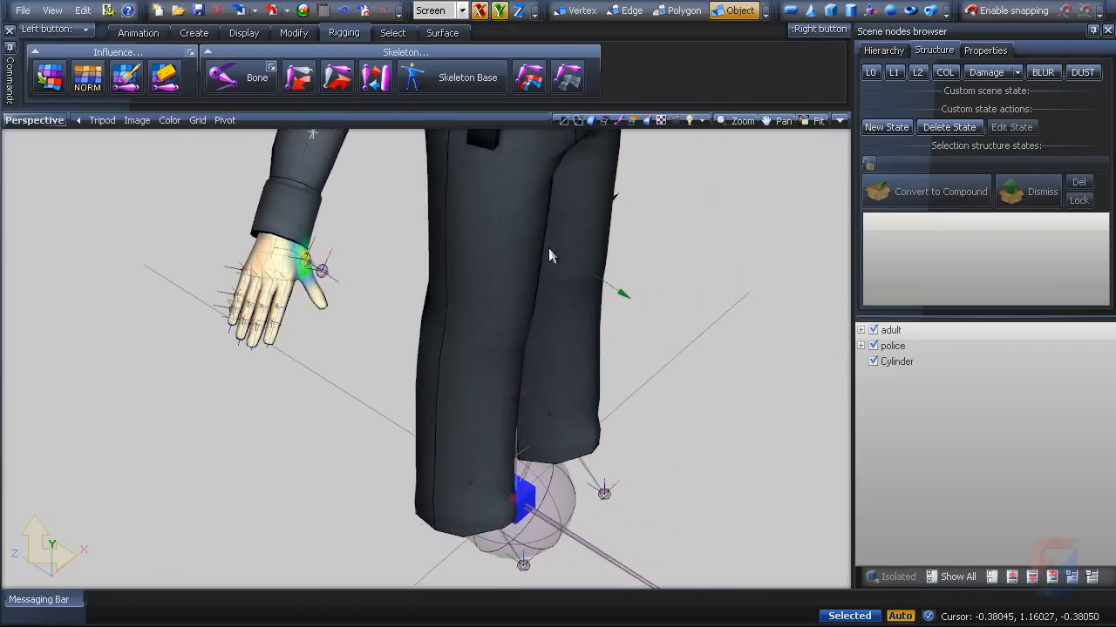
Step: Reset the skeleton's bone transformation from the root bone at the feet
scroll(550, 253, down, 3)
right_click(546, 423)
mouse_move(605, 433)
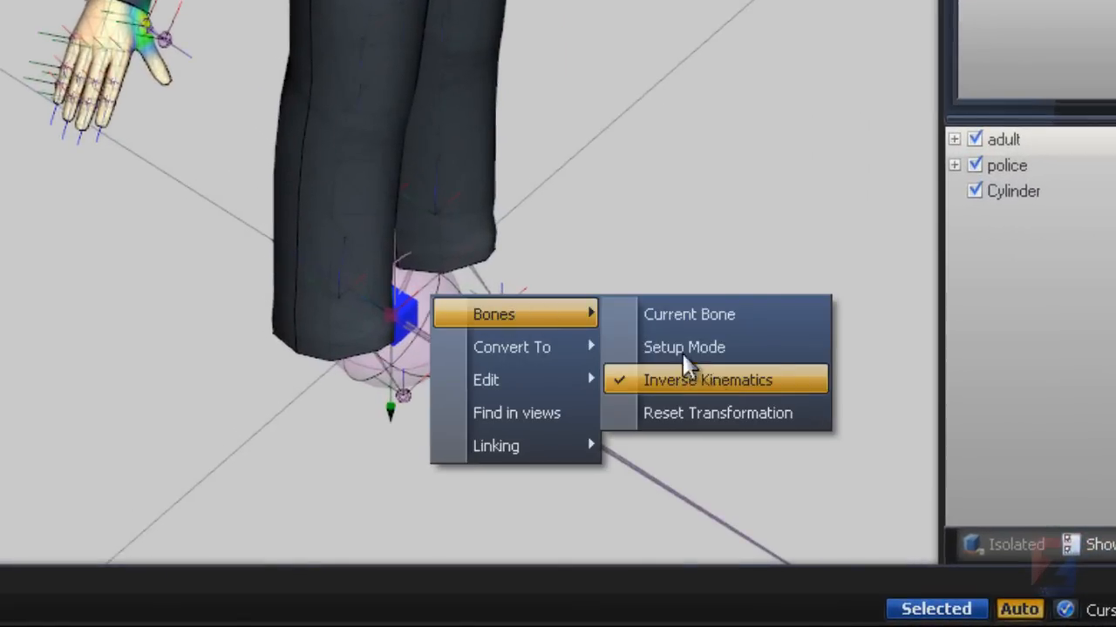
click(687, 414)
middle_drag(332, 24, 307, 234)
scroll(337, 215, up, 1)
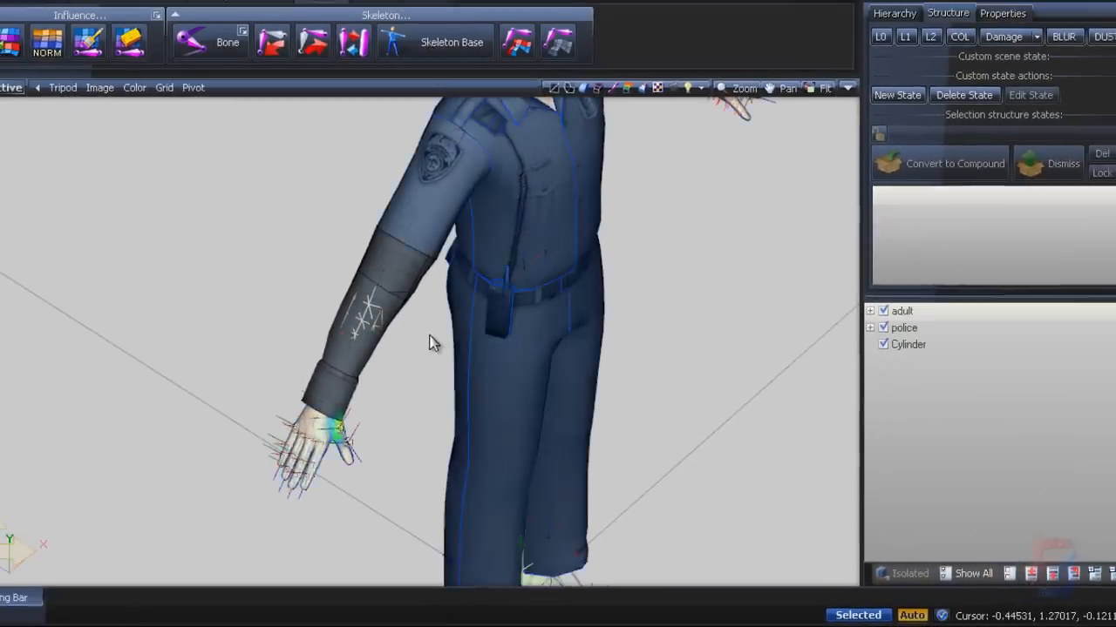
Step: Check the sleeve from both sides, then open it at vertex level and select all vertices from elbow to cuff
scroll(444, 334, up, 2)
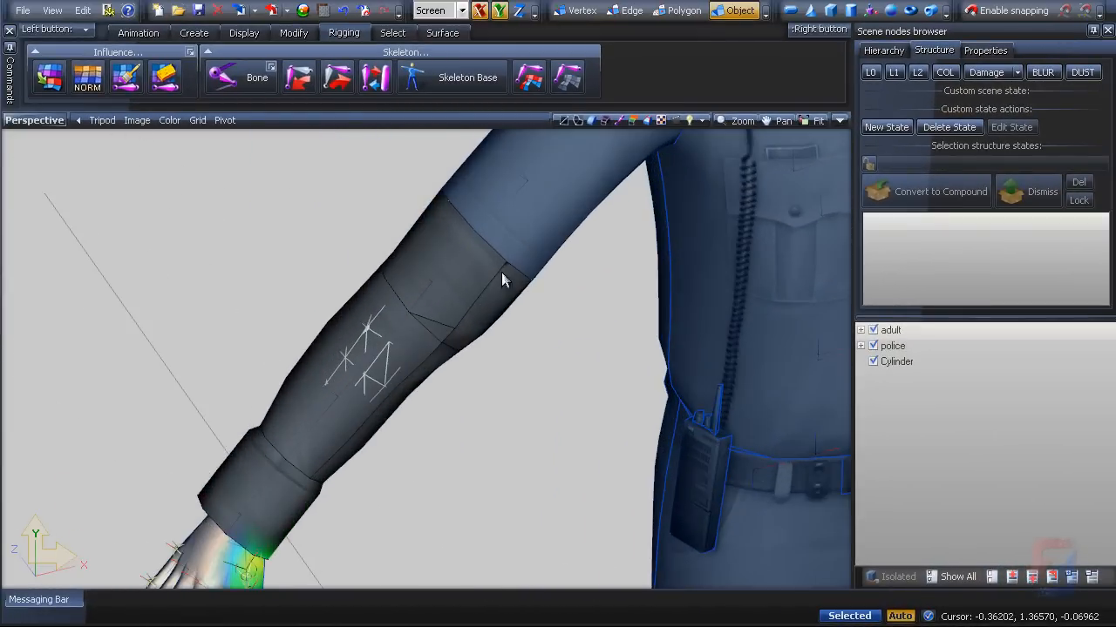
middle_drag(399, 297, 476, 268)
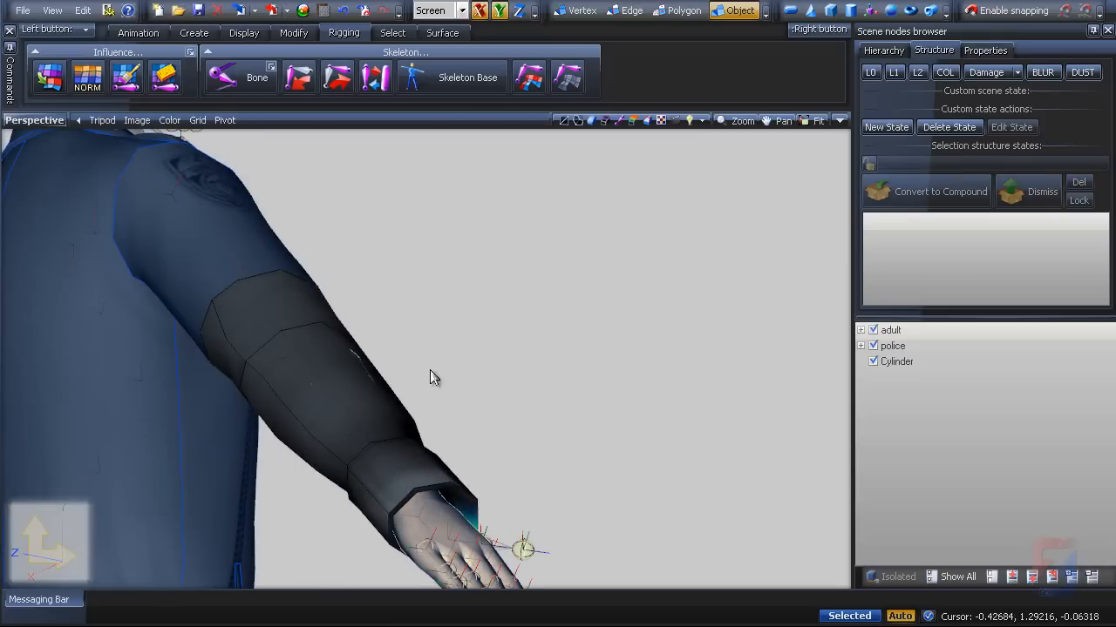
middle_drag(430, 370, 544, 335)
mouse_move(605, 398)
middle_down()
mouse_move(589, 405)
mouse_move(607, 402)
middle_up()
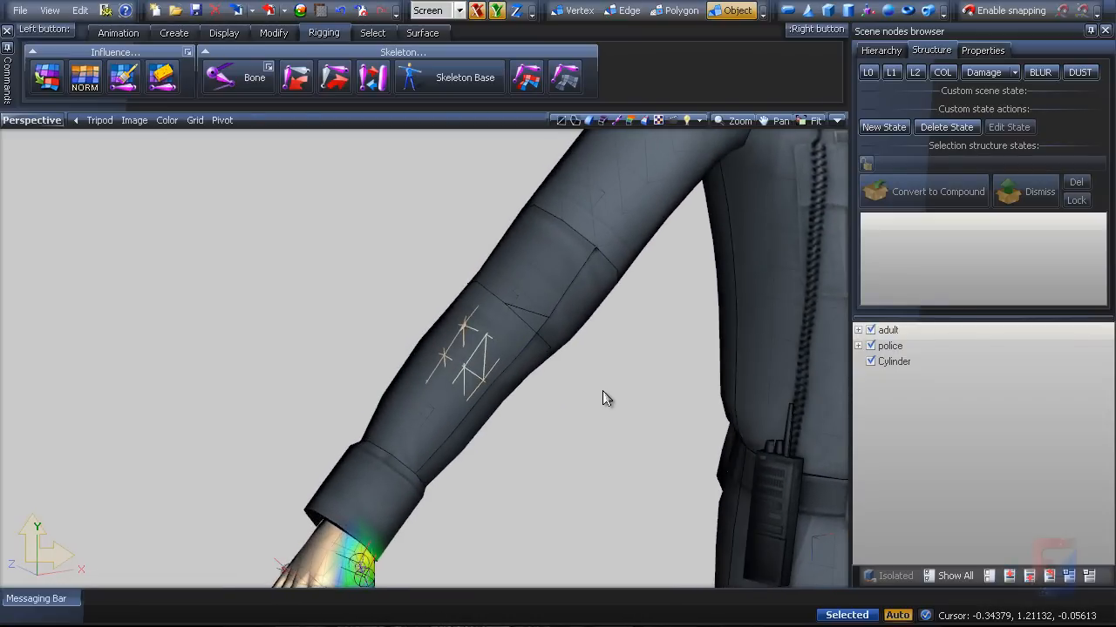
key(1)
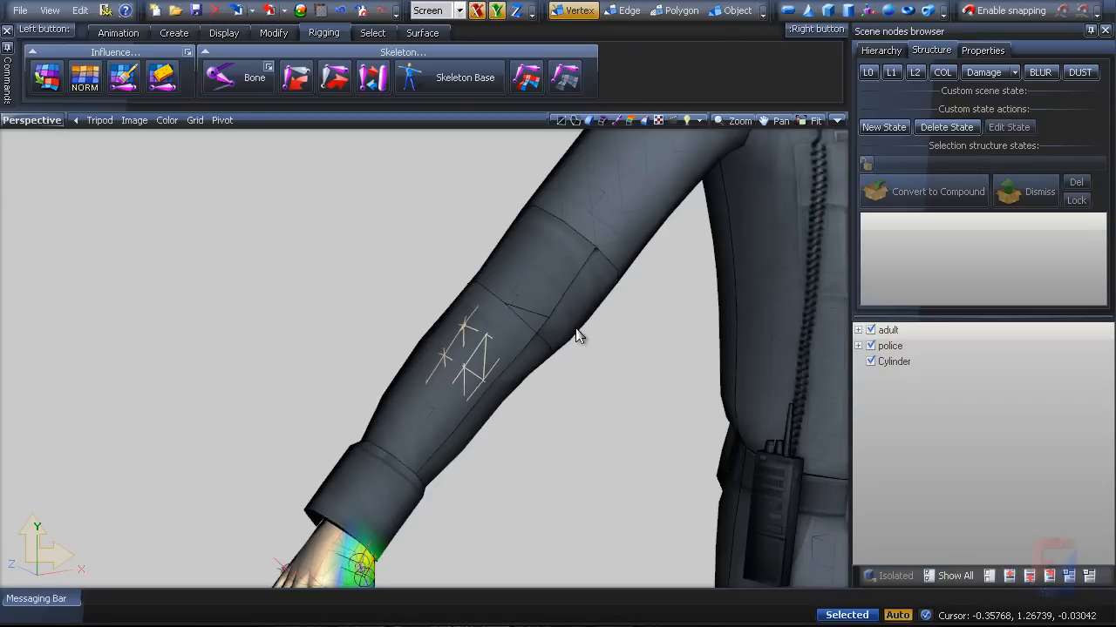
drag(635, 472, 636, 473)
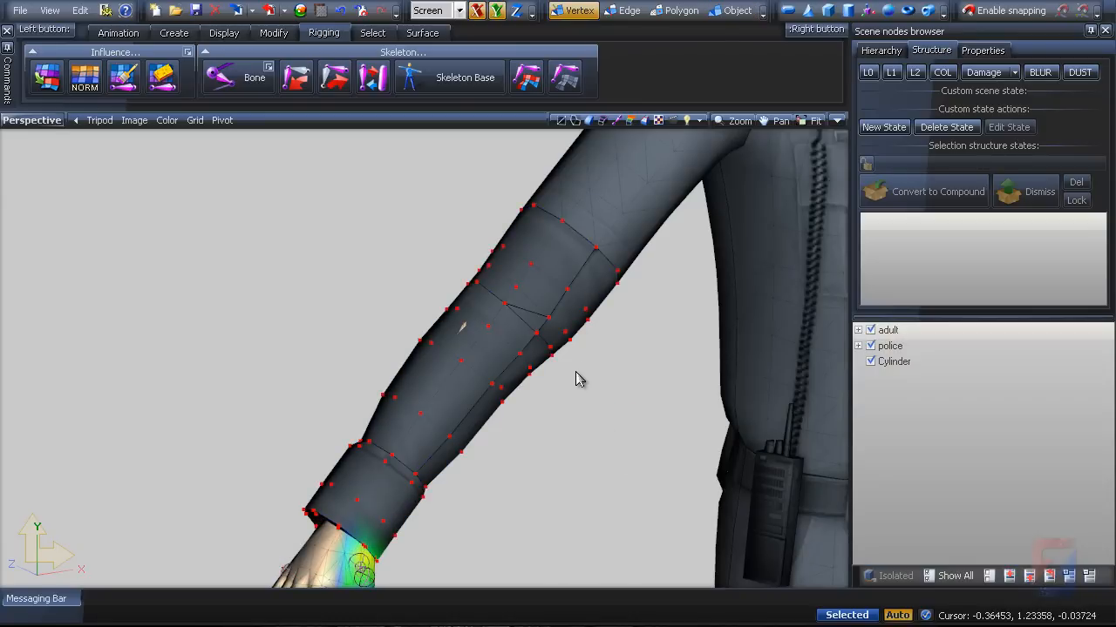
drag(423, 263, 599, 415)
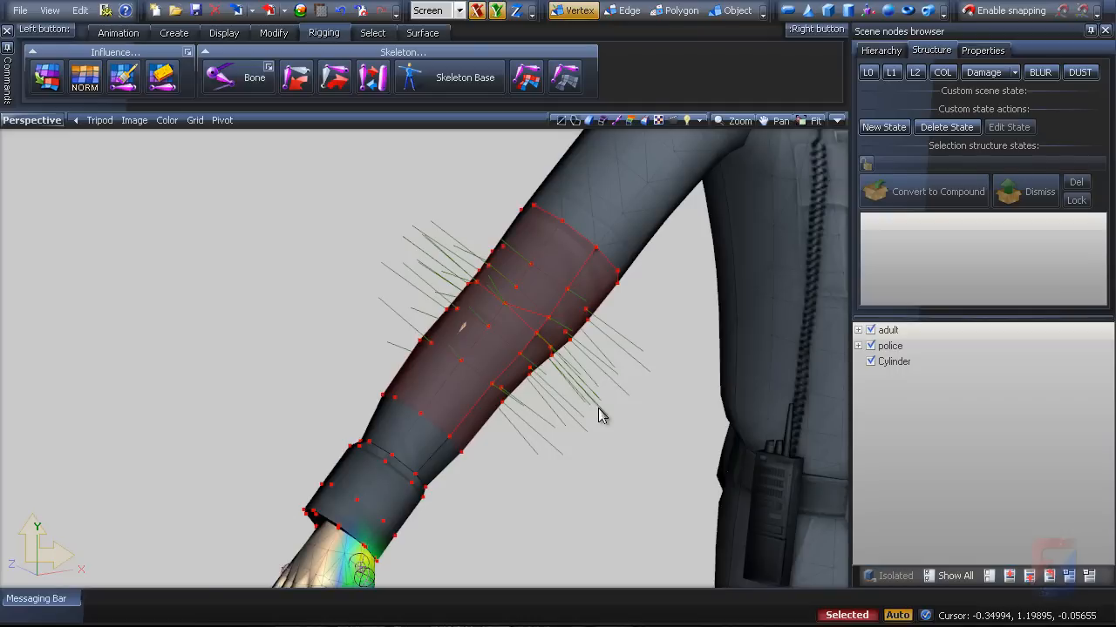
drag(259, 161, 659, 573)
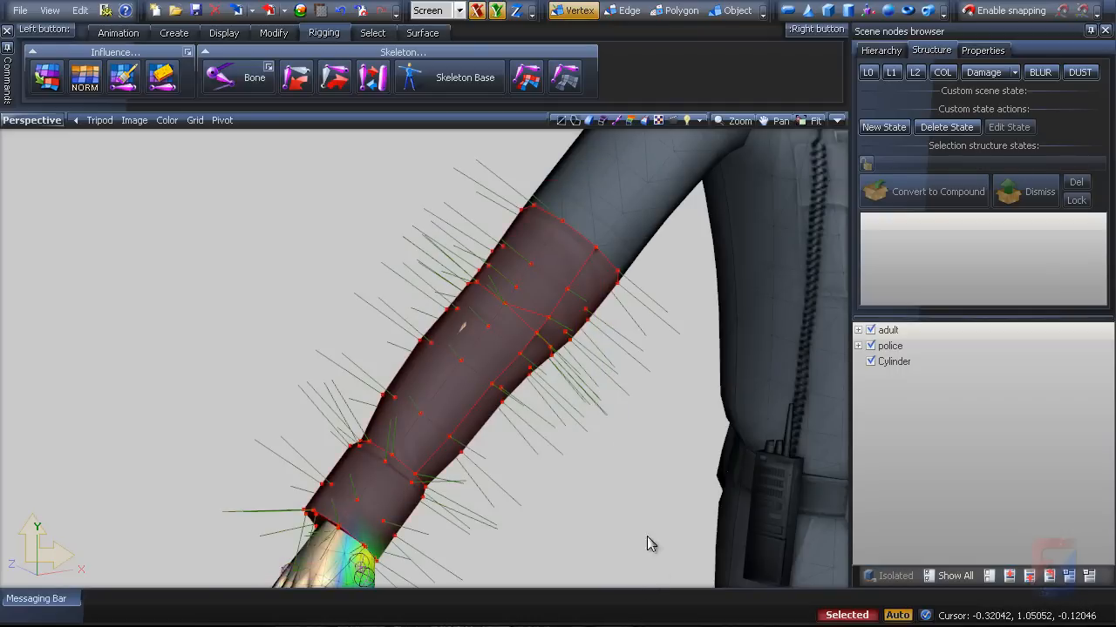
Step: Activate the Weld tool for the selected sleeve vertices and enable its Multiple Targets option
click(274, 32)
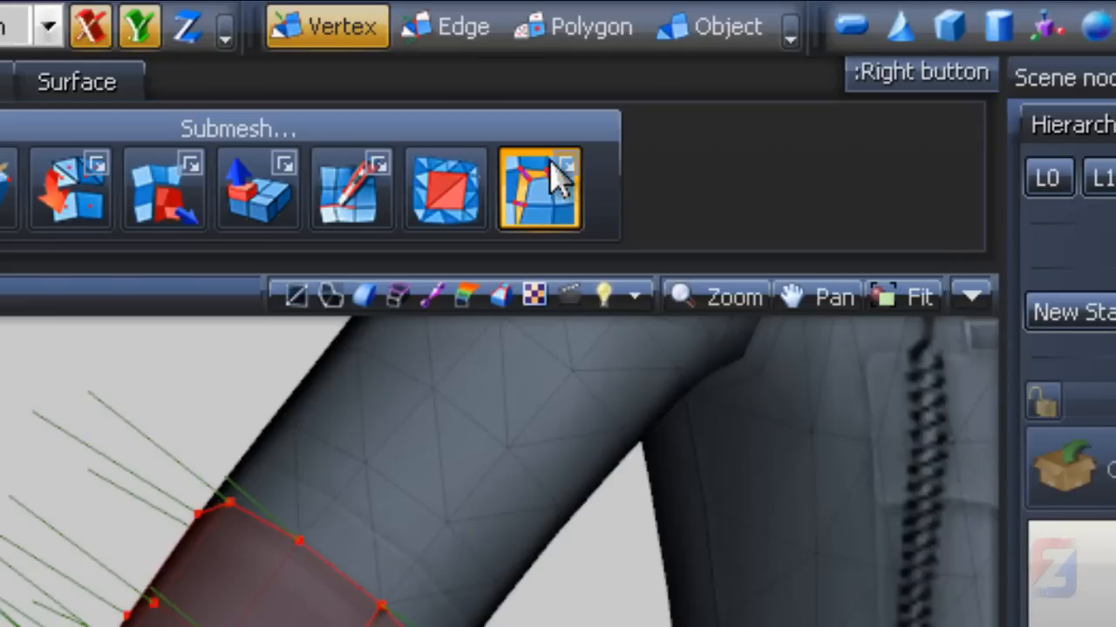
click(562, 168)
click(529, 254)
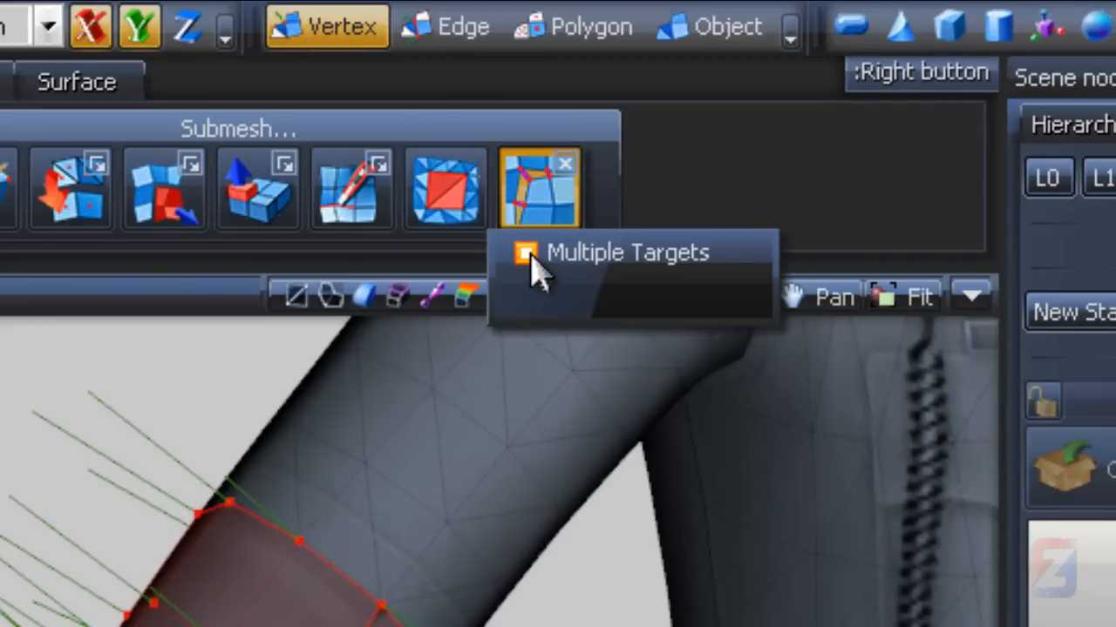
click(565, 162)
Step: Weld the selected sleeve vertices with a vertices distance of 0.0100, a UV tolerance of 0.01 and a normals angle of 120
middle_drag(804, 271, 798, 319)
scroll(670, 335, up, 2)
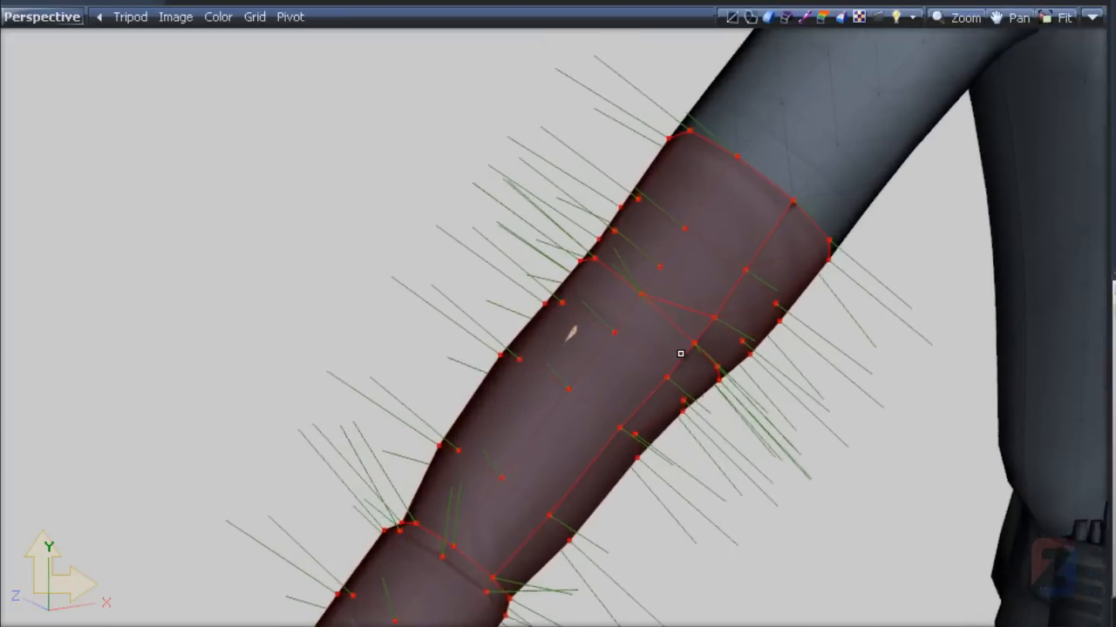
scroll(680, 353, up, 1)
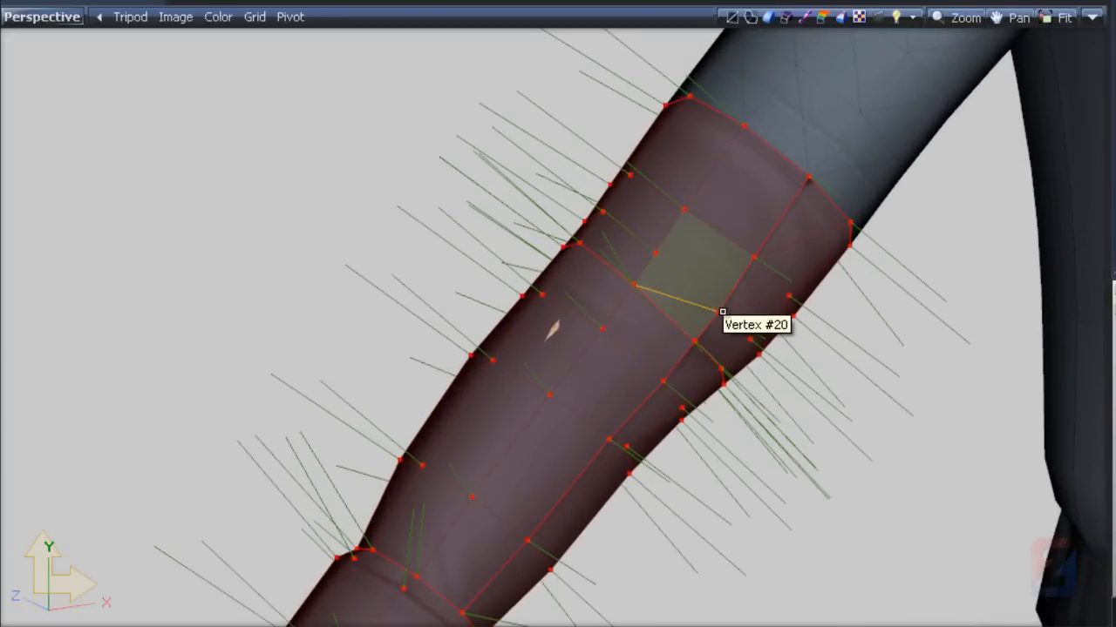
click(723, 312)
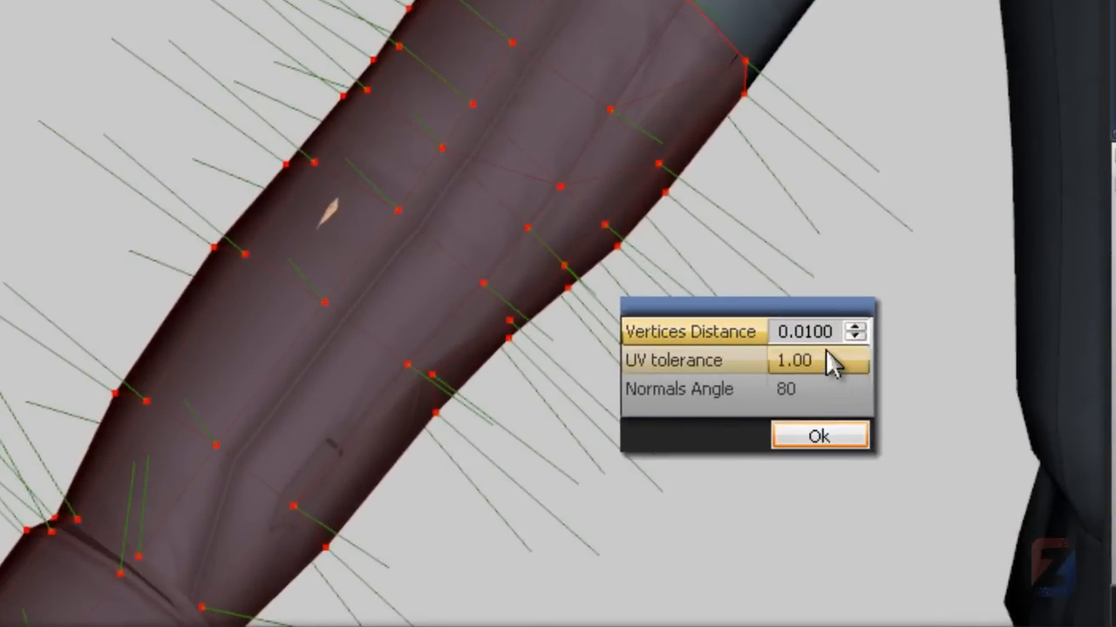
click(822, 359)
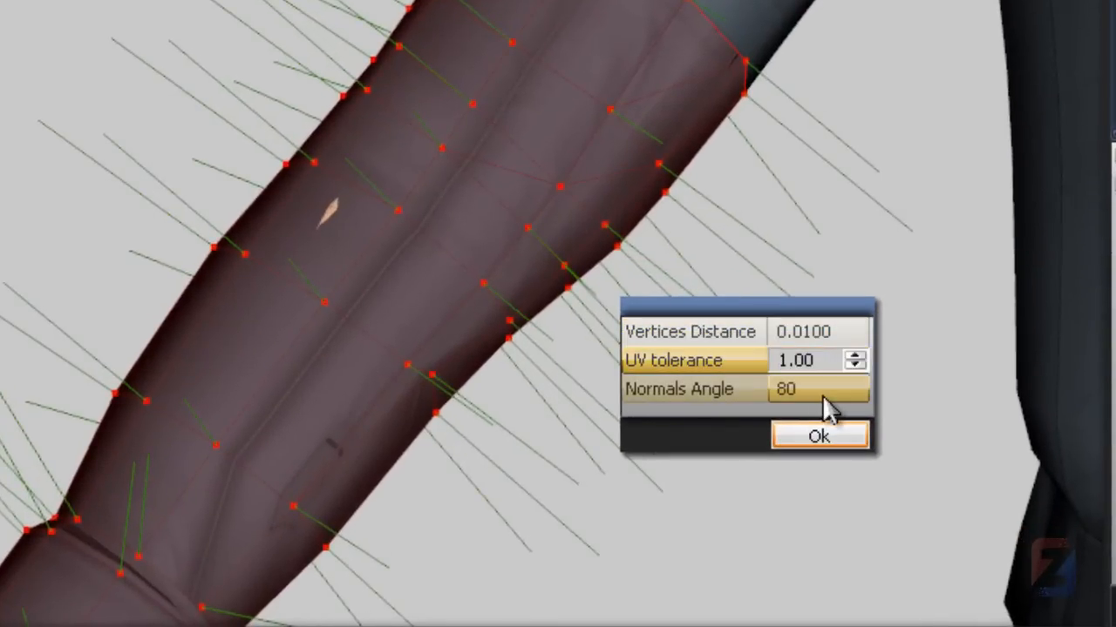
key(Home)
key(shift+Right)
text(0)
key(Right)
key(Right)
key(shift+Right)
text(1)
click(822, 395)
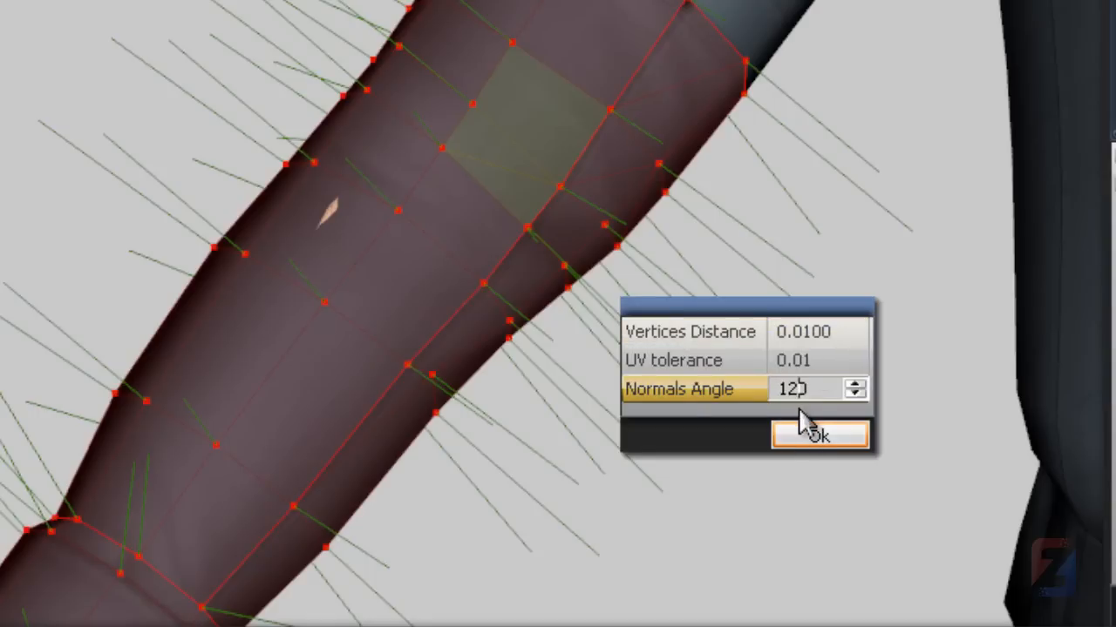
key(Return)
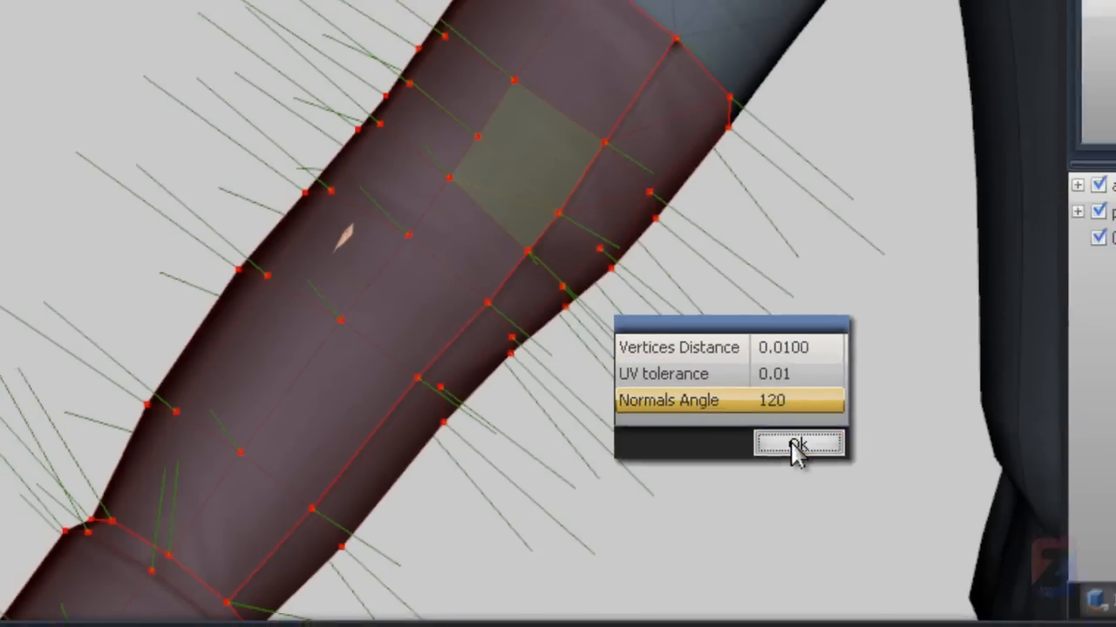
click(818, 438)
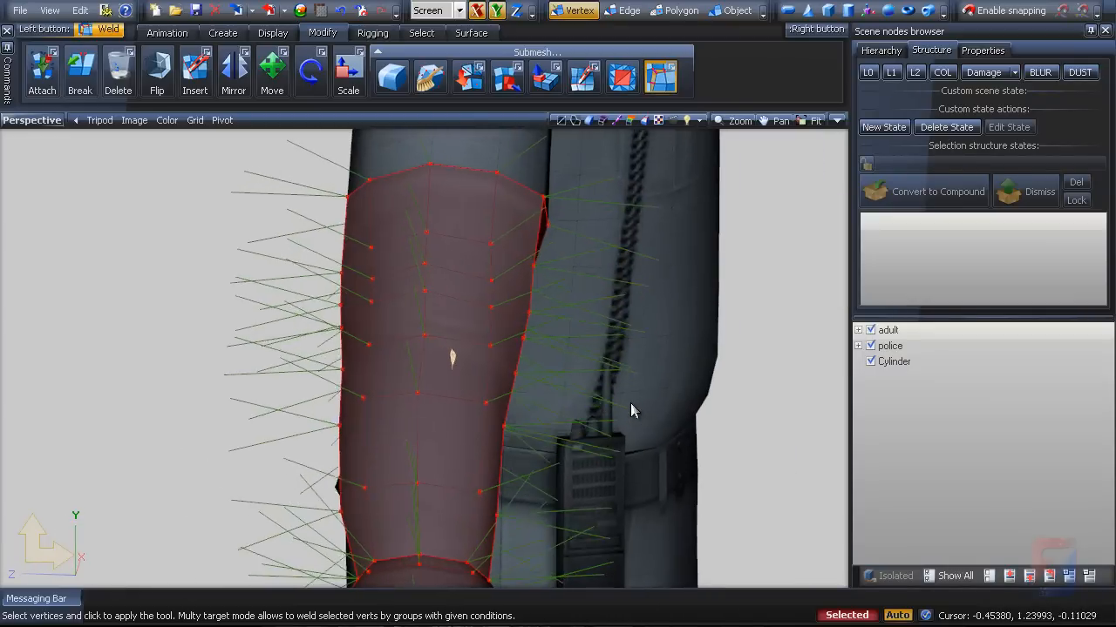
Step: Clear the selection, hide the wireframe and outline, and examine the welded sleeve's shading from both sides
middle_drag(631, 408, 561, 316)
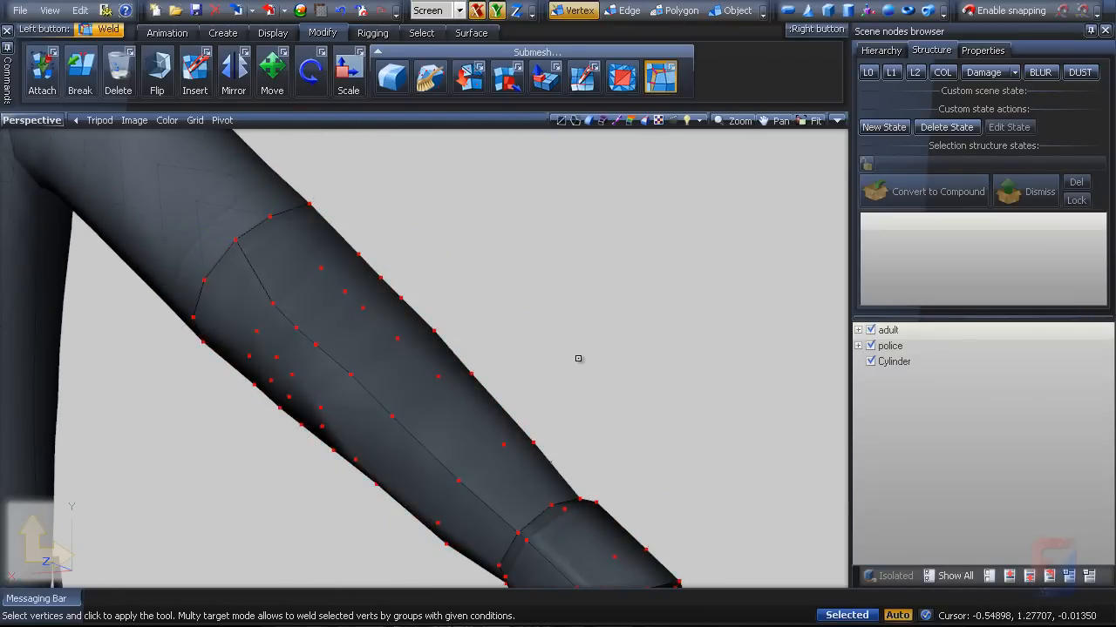
middle_drag(578, 358, 608, 283)
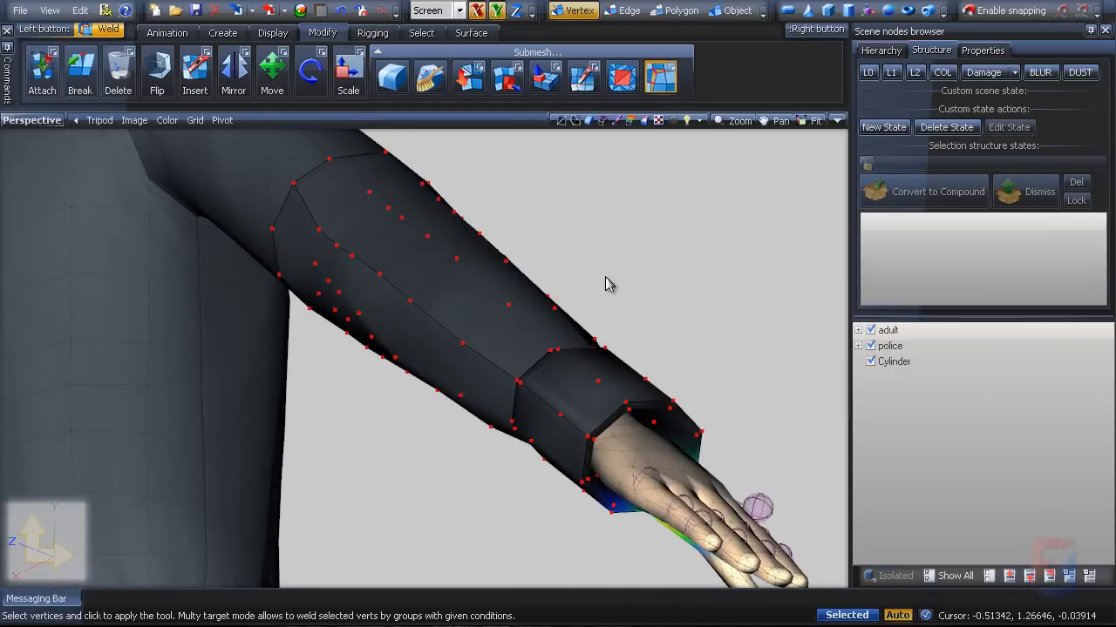
click(698, 120)
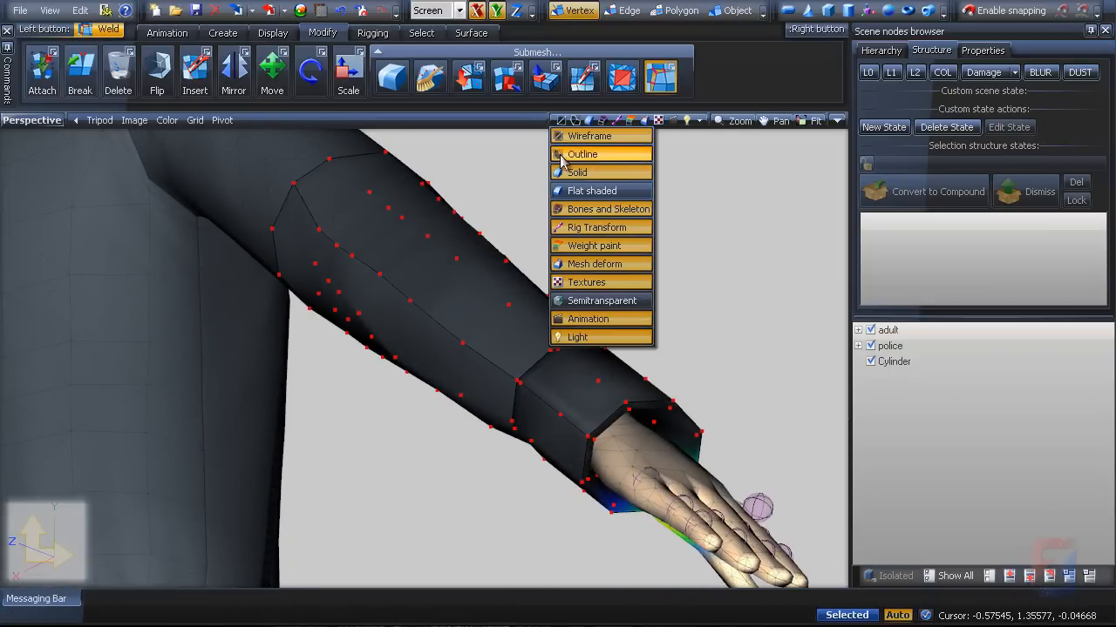
click(583, 136)
click(608, 153)
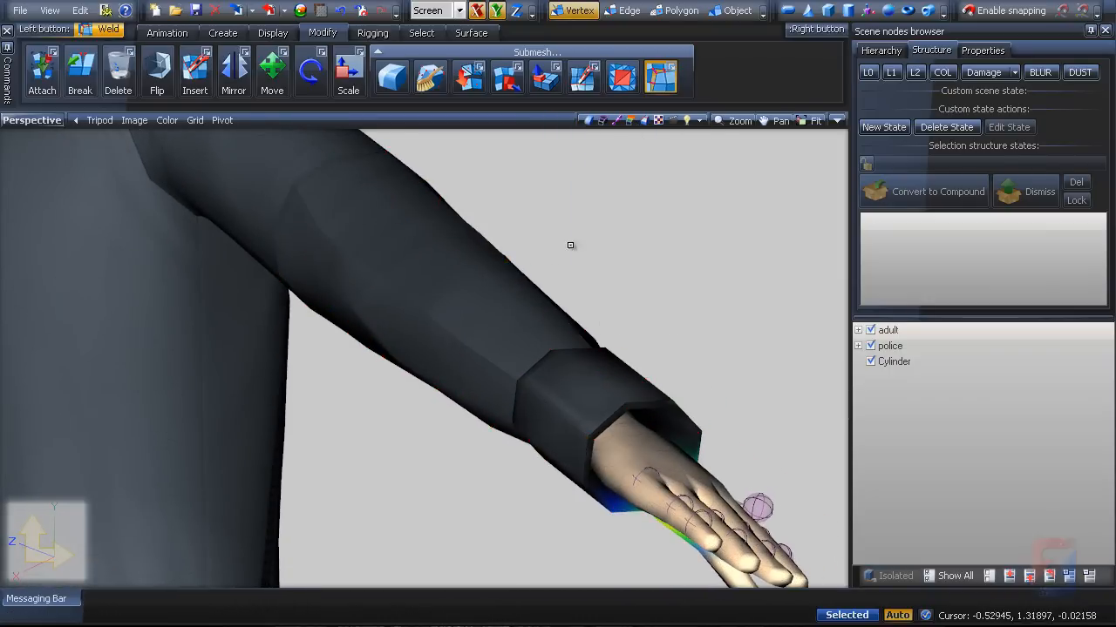
middle_drag(562, 305, 493, 305)
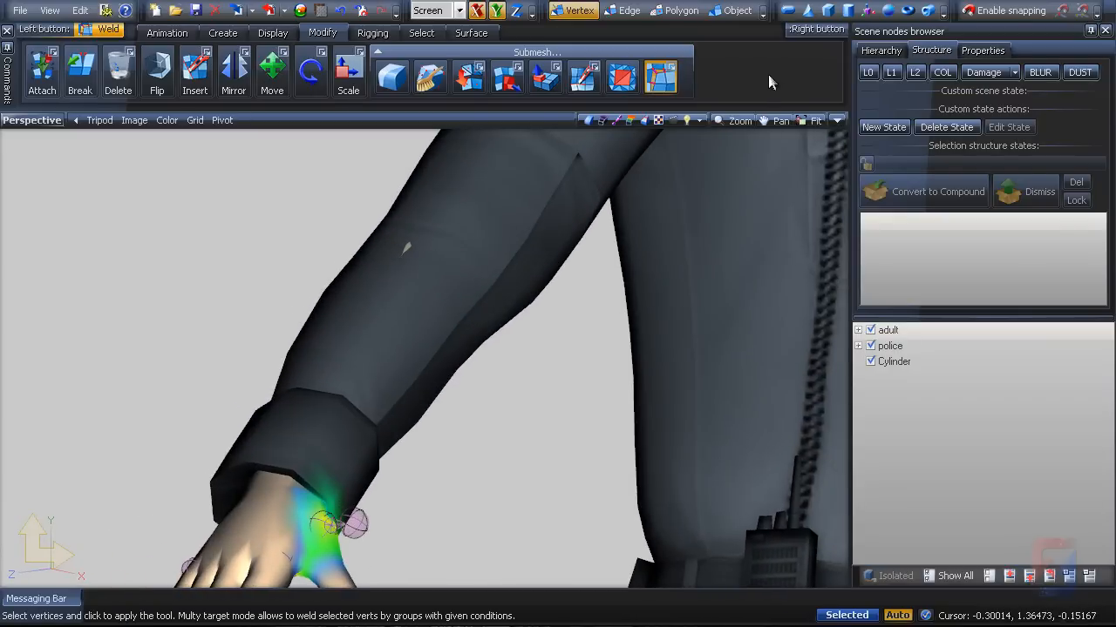
Step: Show the wireframe and outline again and view the sleeve together with the whole outfit
click(700, 122)
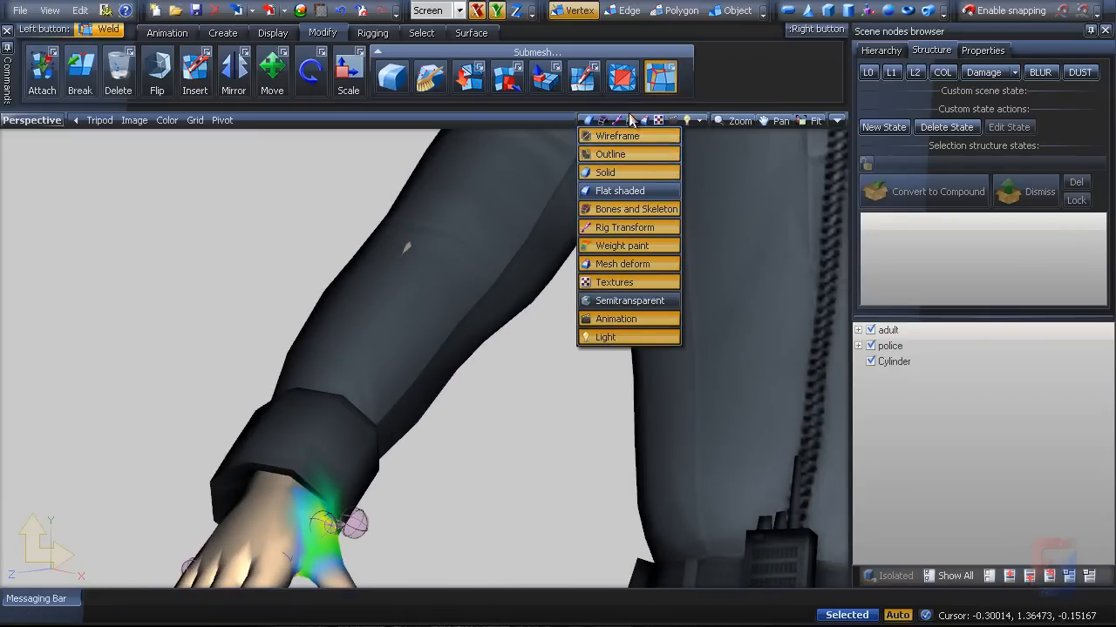
middle_drag(555, 289, 476, 363)
scroll(474, 360, down, 3)
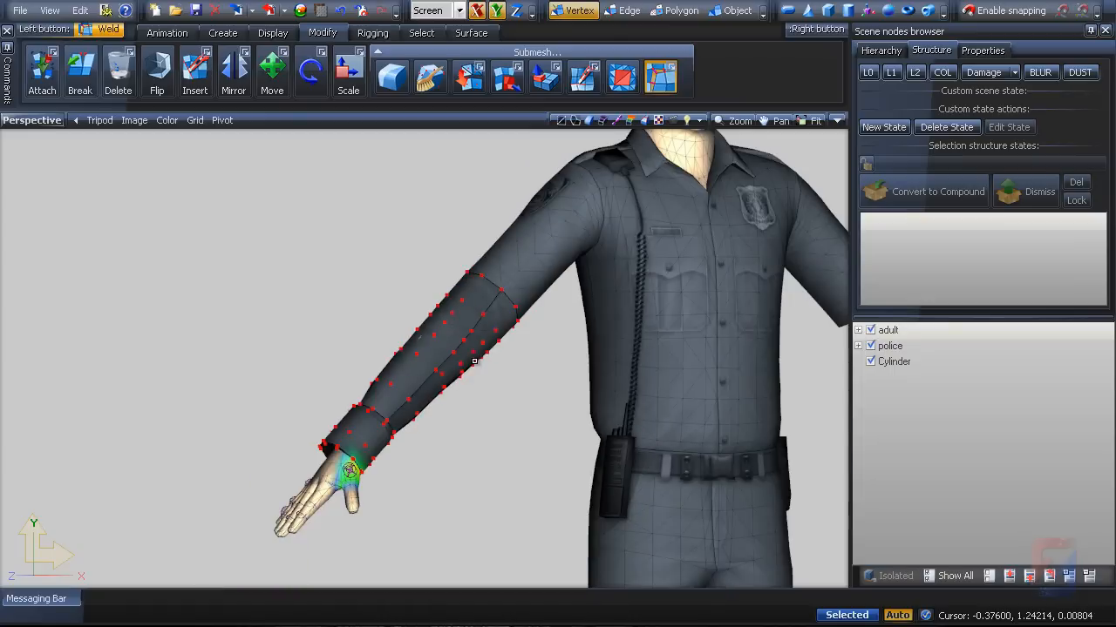
Step: Select all vertices of the sleeve and activate the Smooth tool for vertex normals
drag(171, 190, 563, 529)
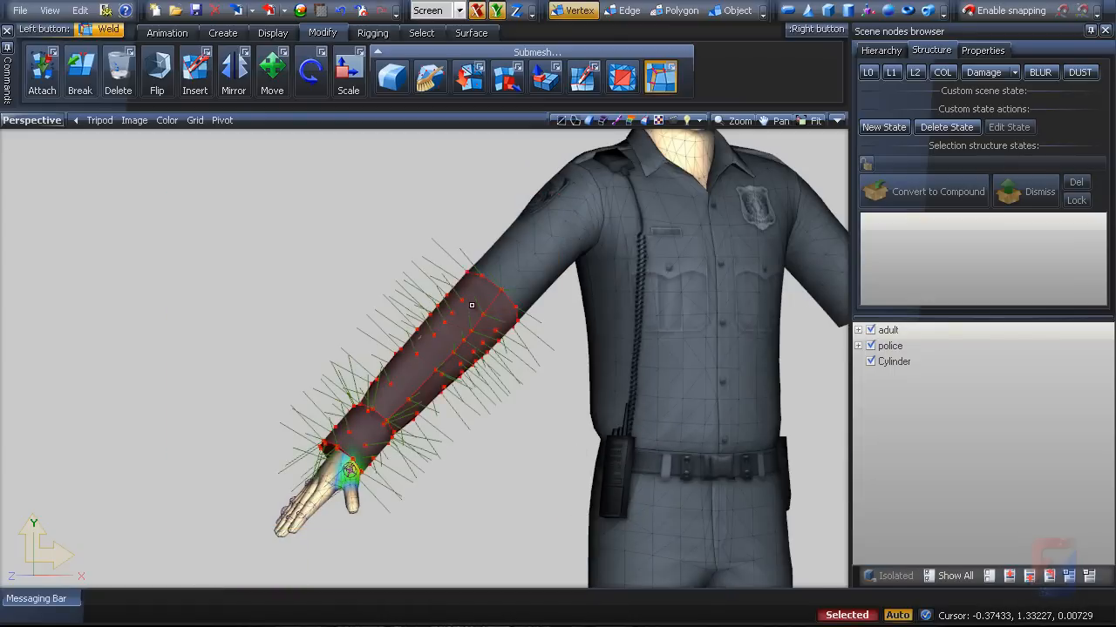
scroll(471, 333, up, 3)
scroll(471, 332, up, 5)
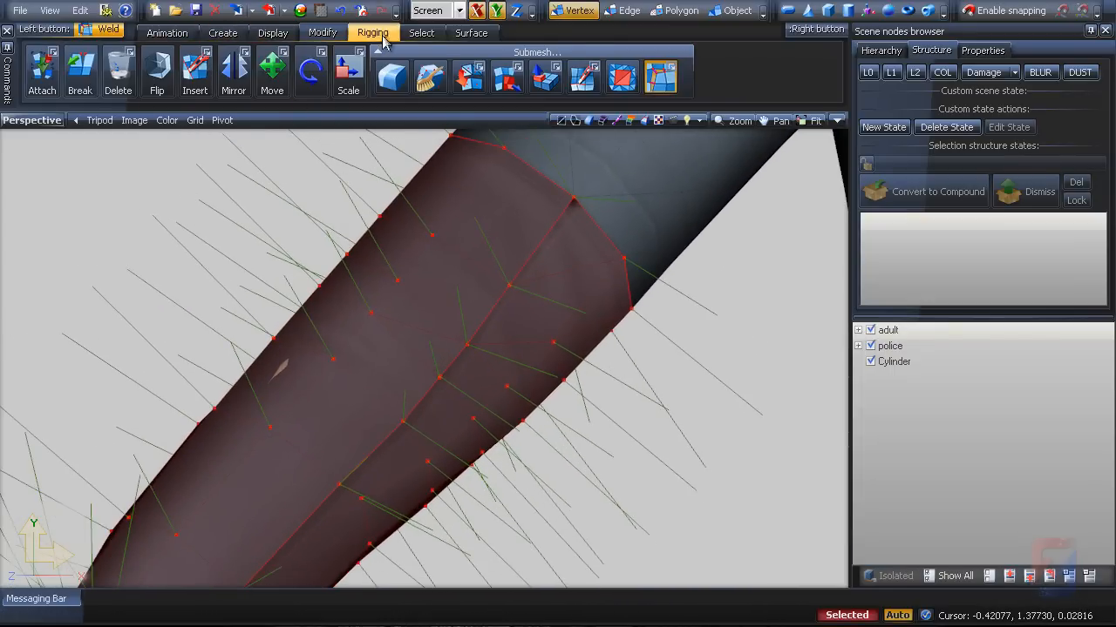
click(475, 33)
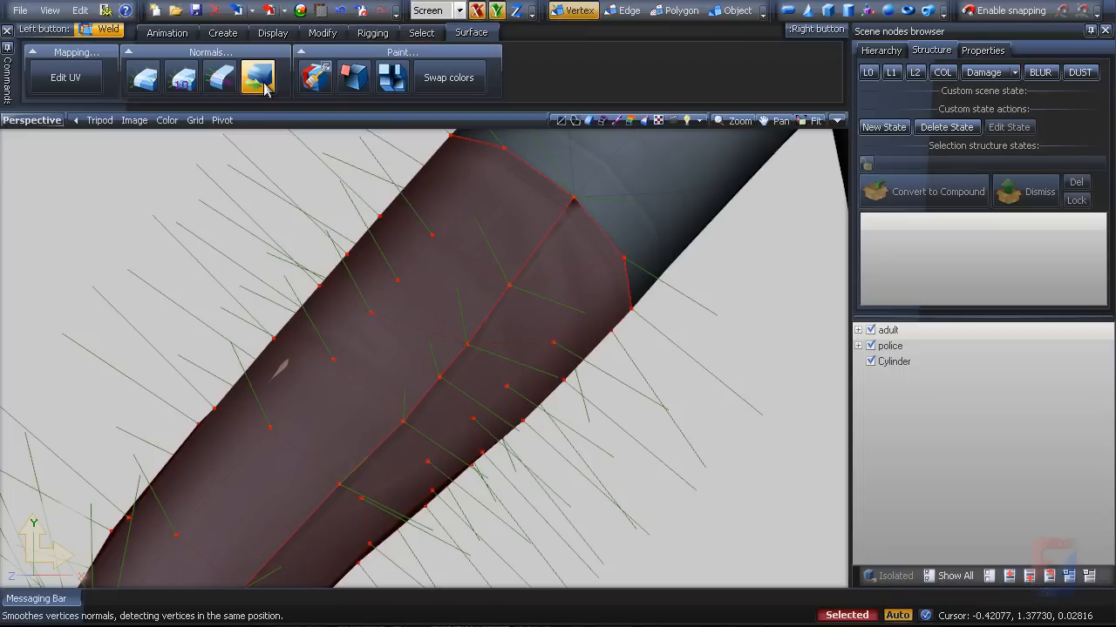
click(265, 89)
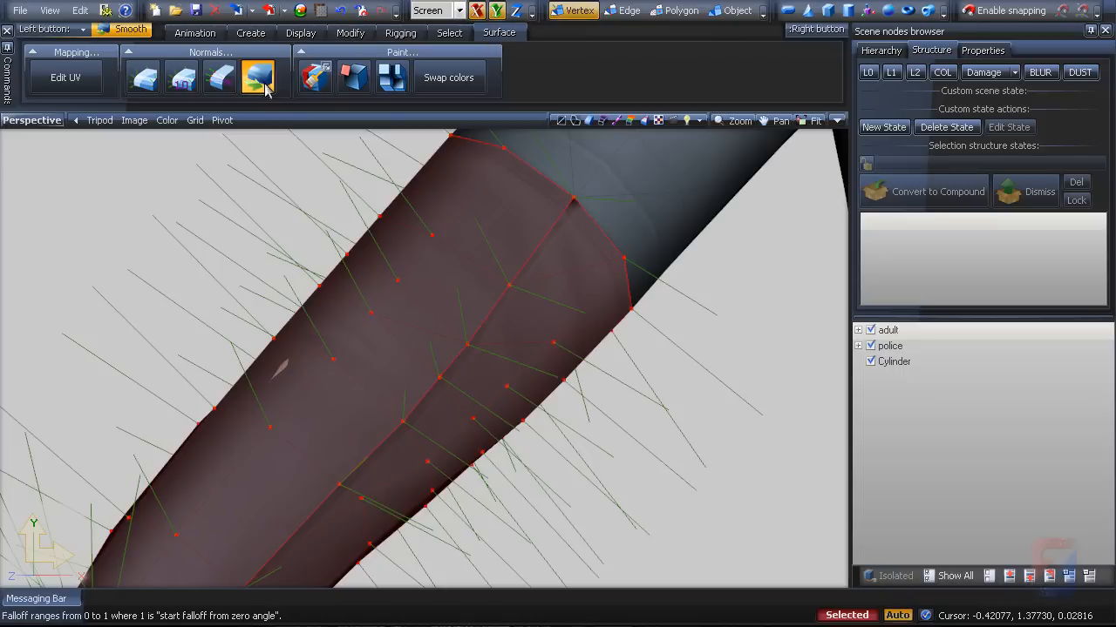
Step: Smooth the selected sleeve normals with a total affect of 100%, a falloff affect of 100% and an angle of 120
click(509, 285)
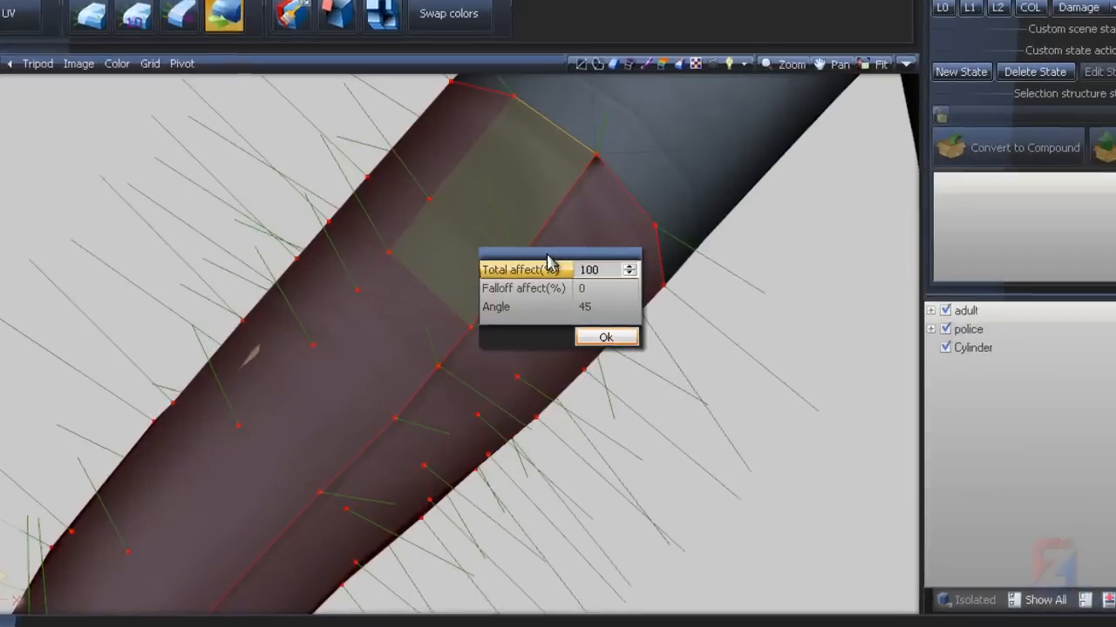
key(Tab)
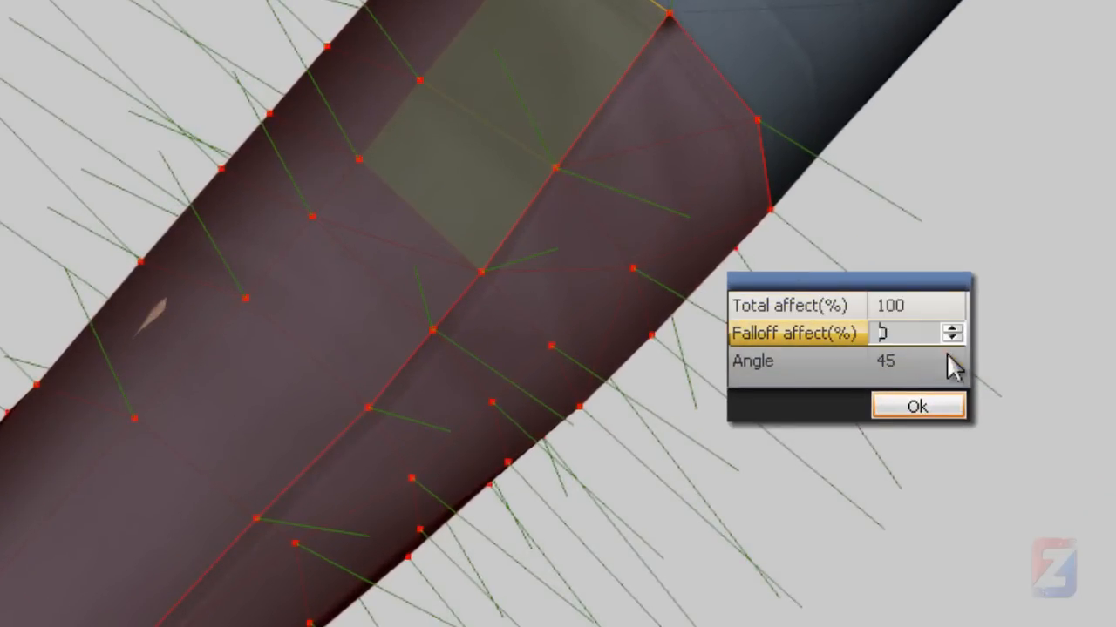
text(100)
key(Tab)
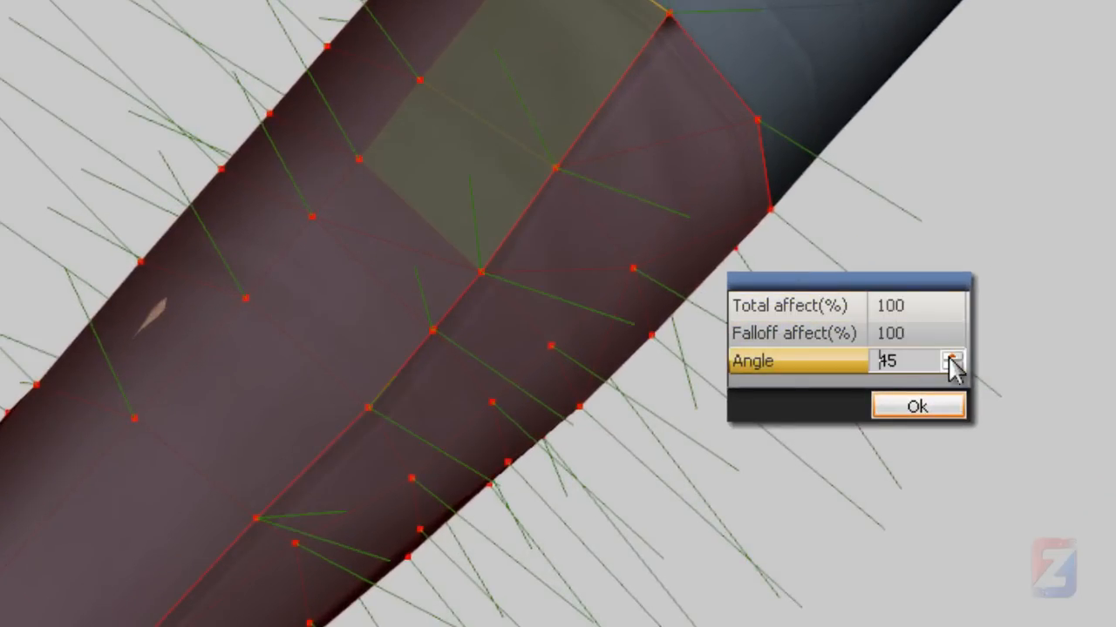
text(0)
key(Tab)
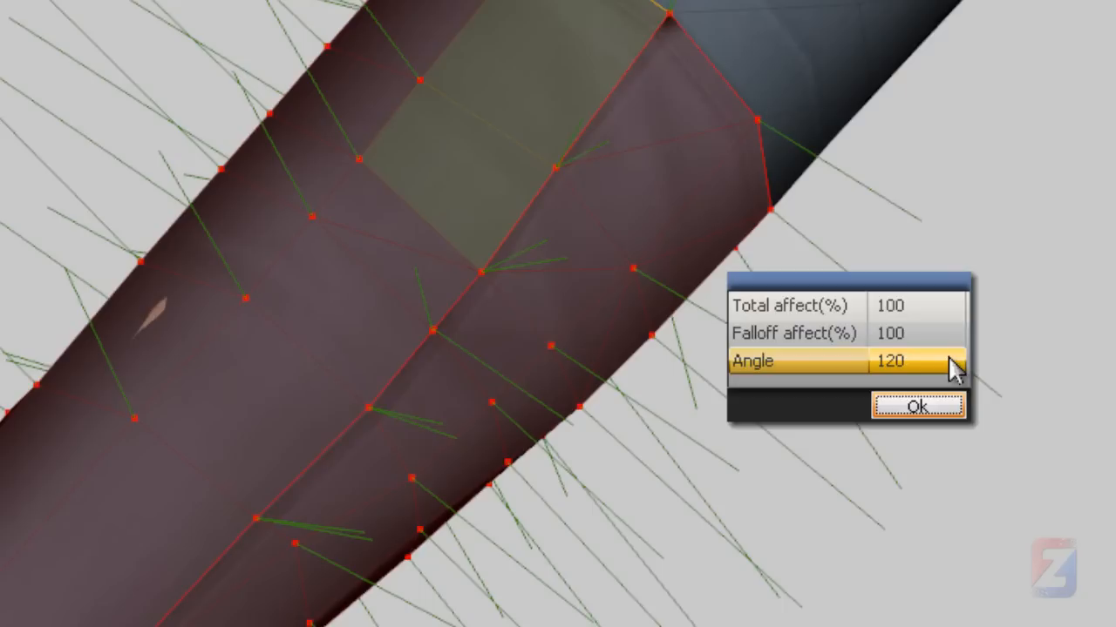
click(906, 410)
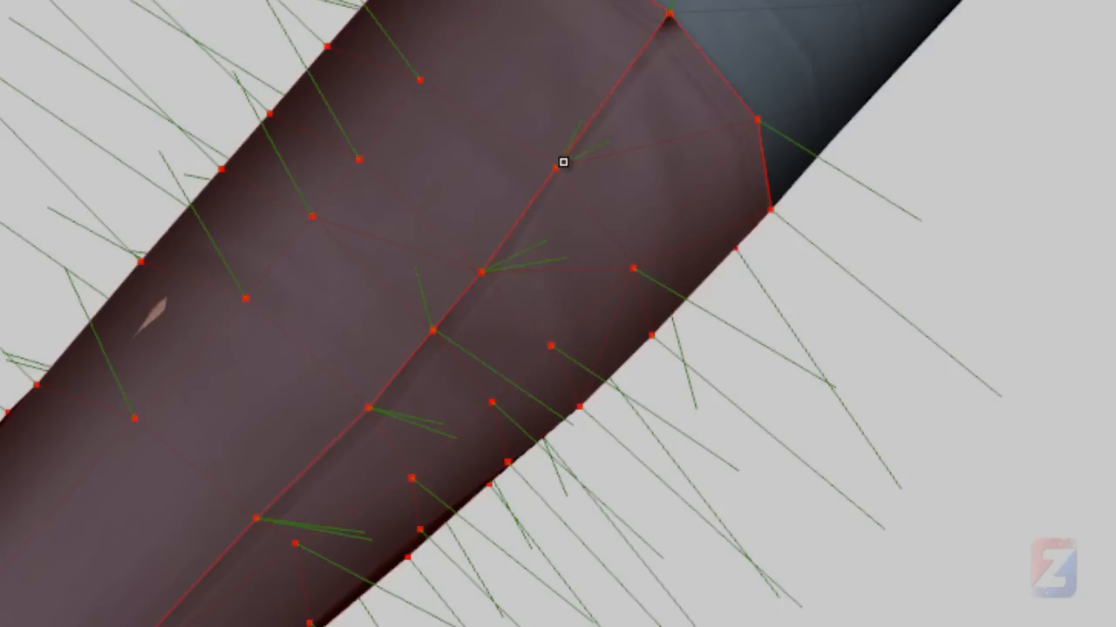
click(558, 166)
click(696, 281)
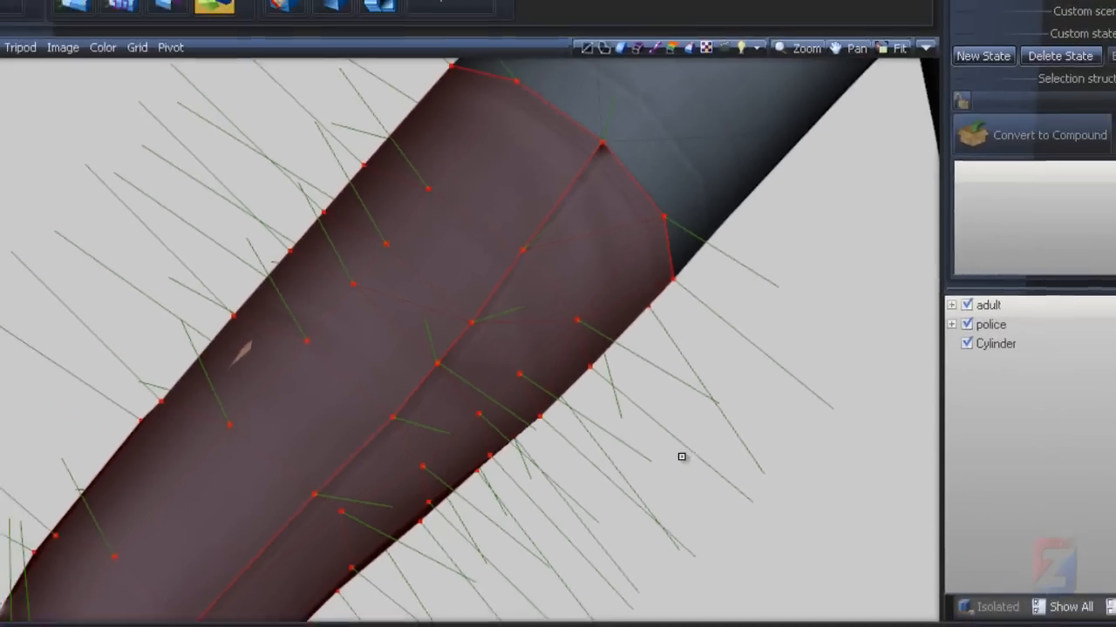
Step: Clear the selection, enable snapping and move the misaligned vertices on the sleeve's back and front seams onto their matching neighbours
middle_drag(758, 462, 891, 421)
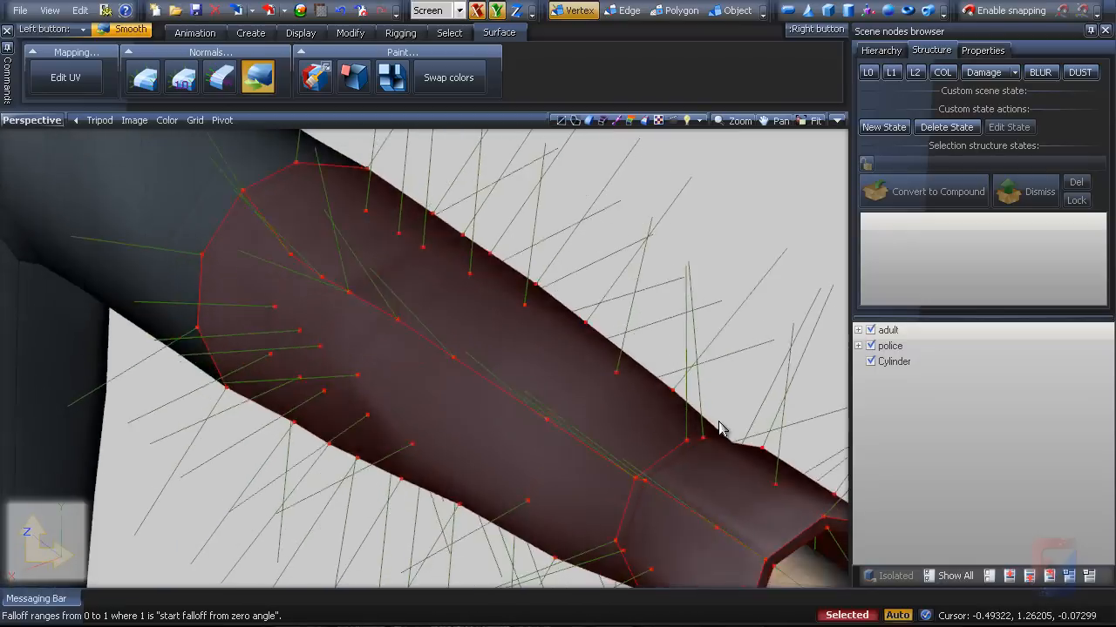
mouse_move(720, 429)
middle_down()
mouse_move(729, 436)
mouse_move(718, 445)
middle_up()
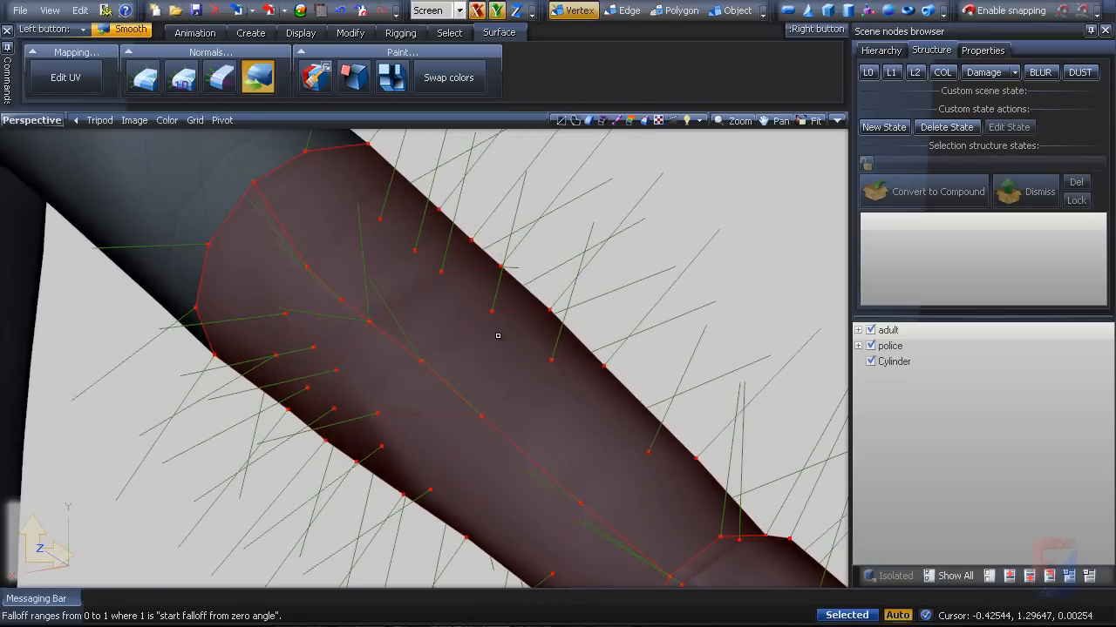
key(m)
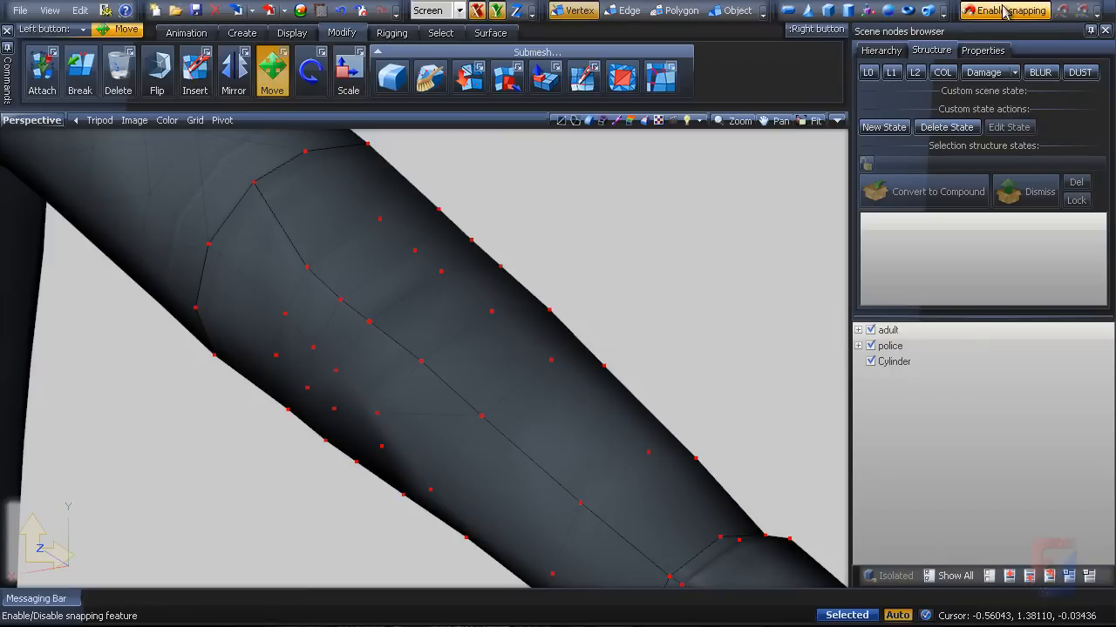
scroll(366, 319, up, 6)
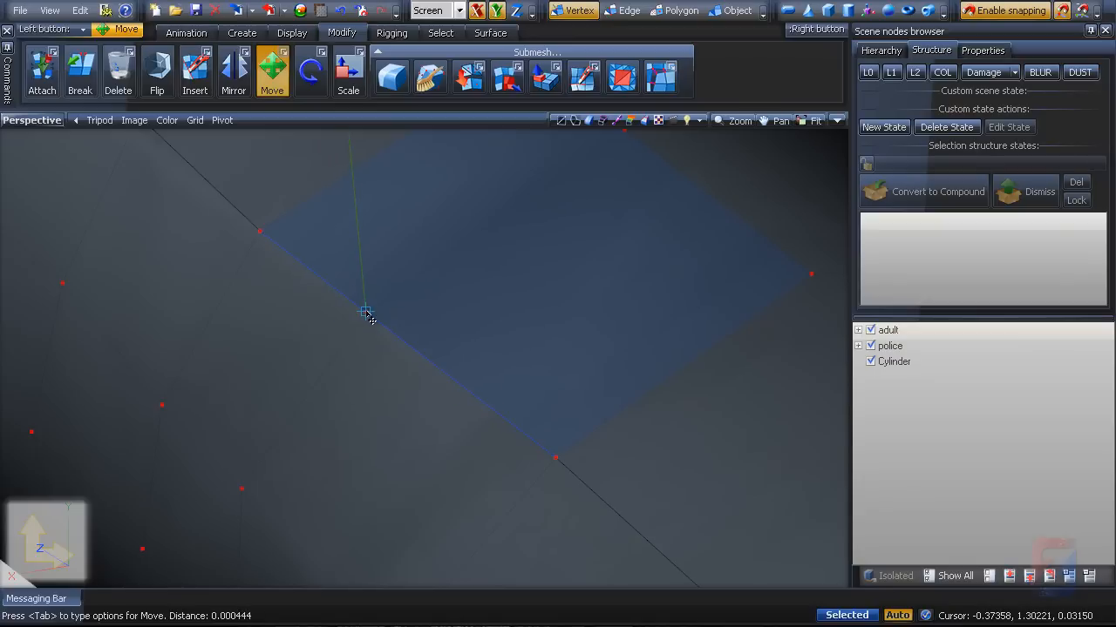
mouse_move(371, 319)
mouse_down()
mouse_move(398, 294)
mouse_move(369, 319)
mouse_up()
middle_drag(470, 289, 377, 266)
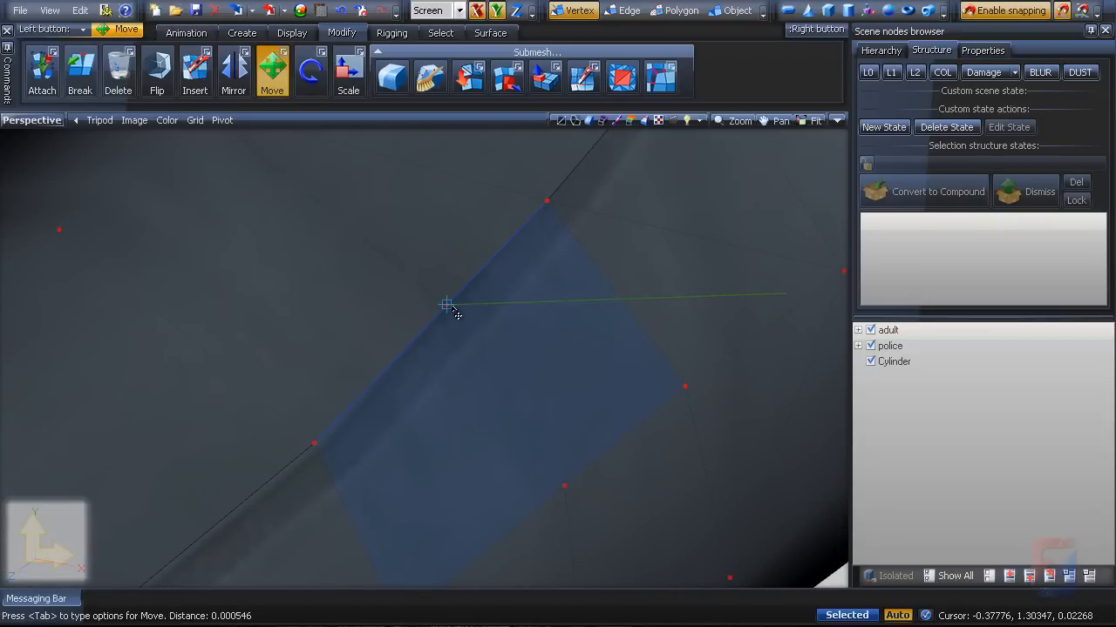
drag(452, 321, 448, 309)
scroll(462, 267, down, 8)
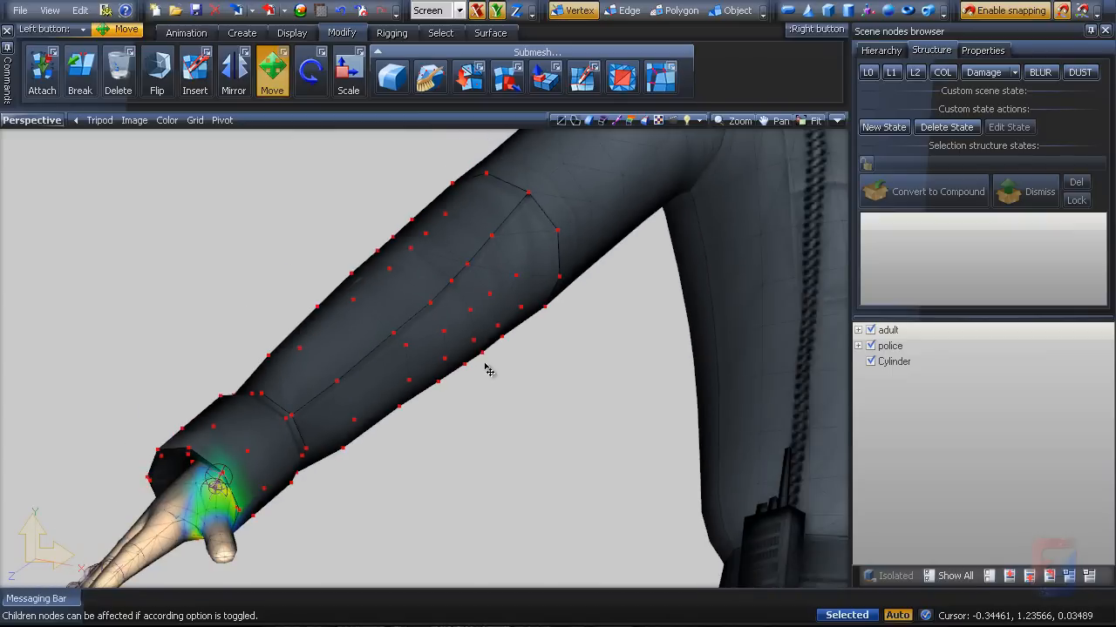
middle_drag(488, 371, 494, 389)
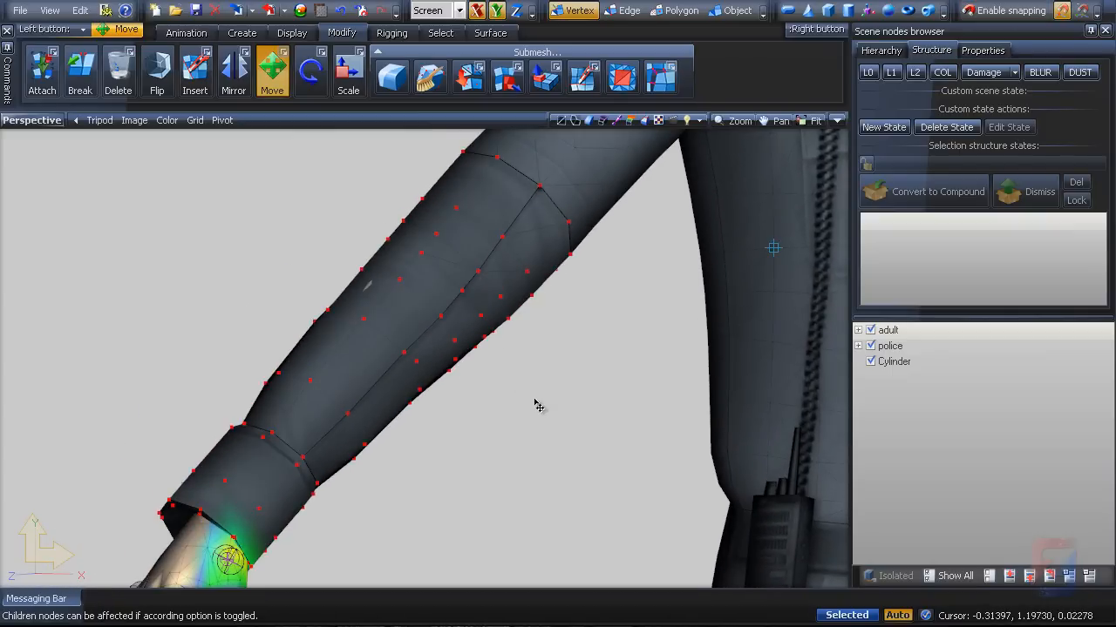
Step: Reselect all sleeve vertices and smooth their normals with a total affect of 100%, a falloff affect of 100% and an angle of 120
scroll(533, 410, down, 3)
drag(231, 224, 620, 542)
scroll(340, 50, down, 3)
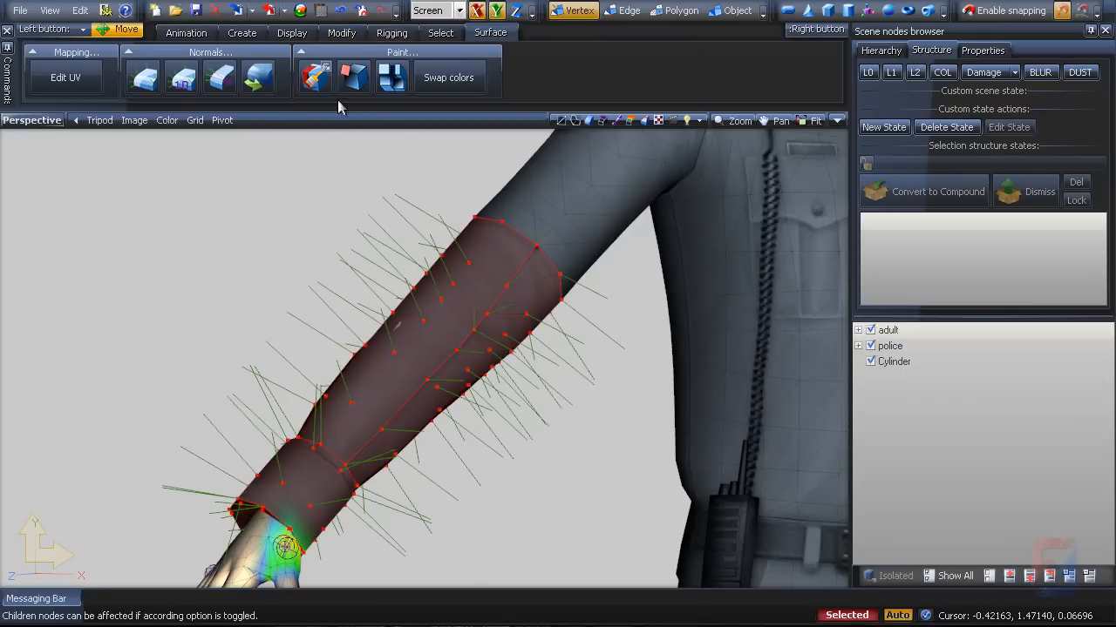
click(267, 85)
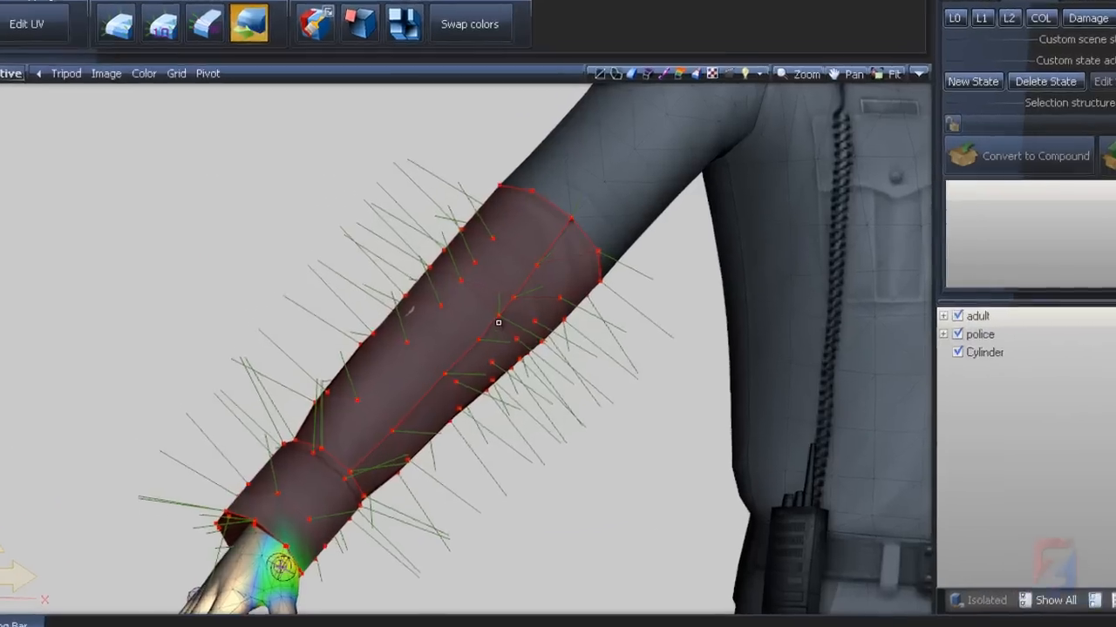
click(453, 331)
drag(517, 328, 577, 360)
drag(825, 303, 860, 272)
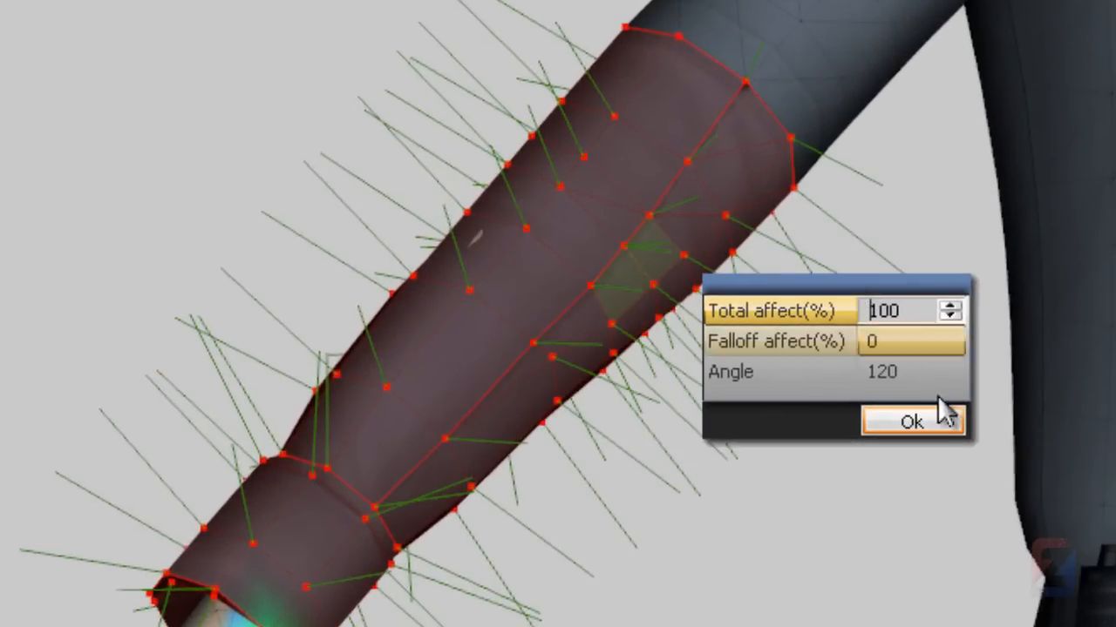
click(927, 336)
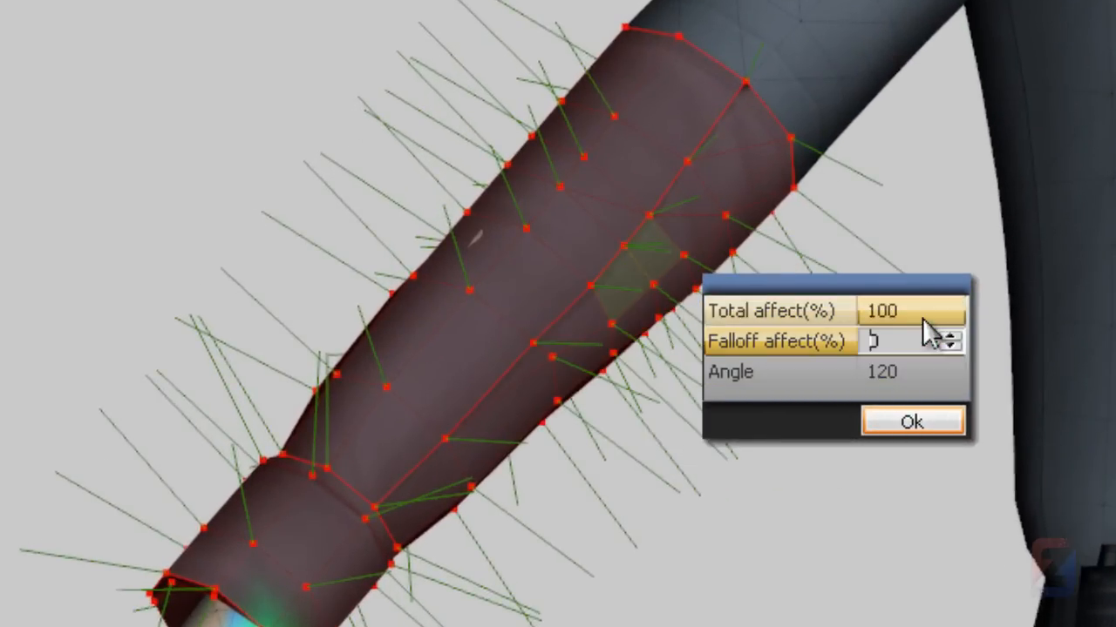
key(Tab)
key(Tab)
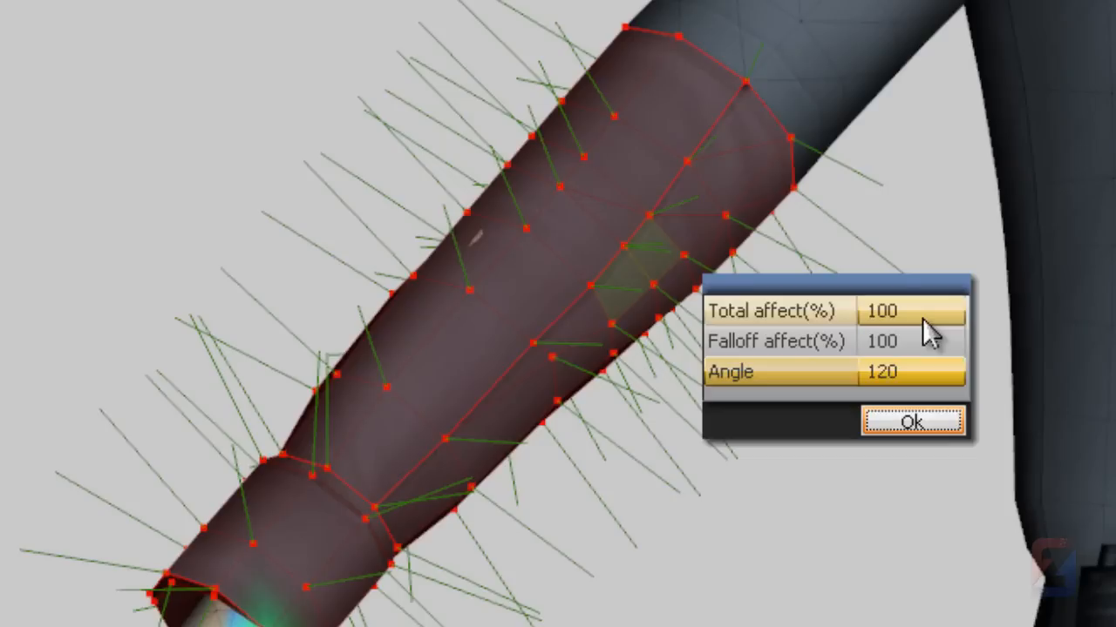
key(Return)
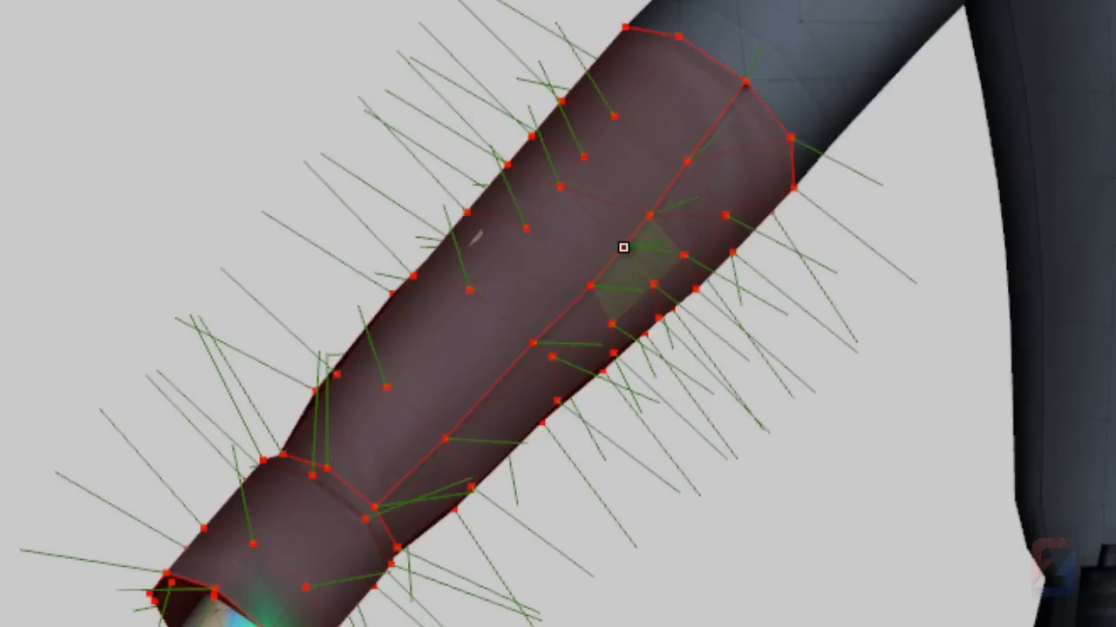
Step: Run another smoothing pass on the sleeve normals with a total affect of 100%, a raised falloff affect and an angle of 120
click(623, 247)
key(Tab)
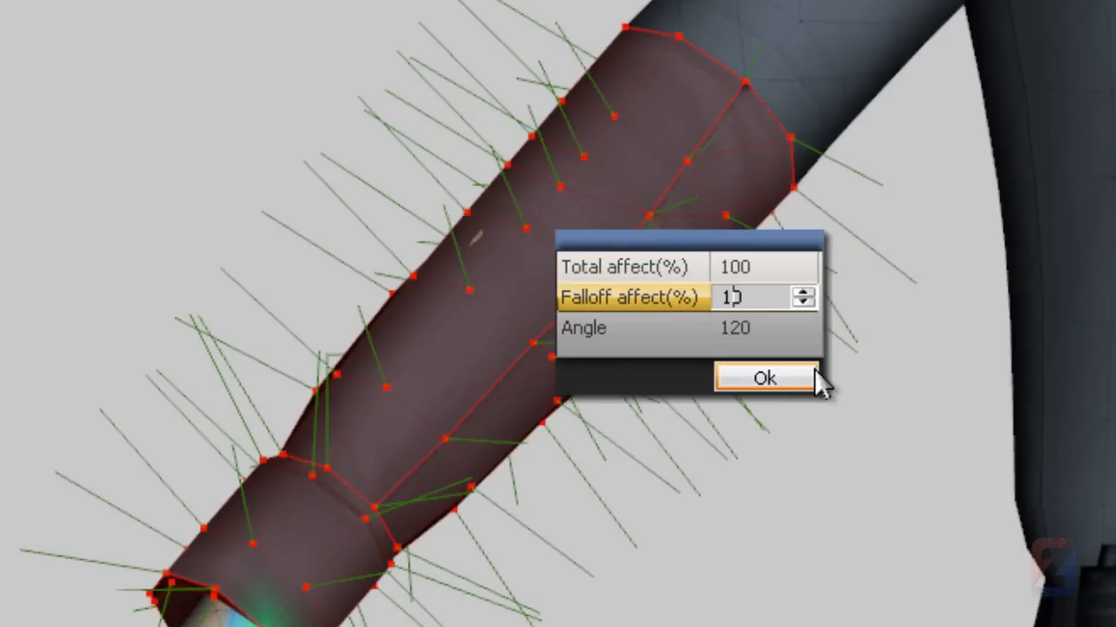
key(Tab)
key(Tab)
key(Return)
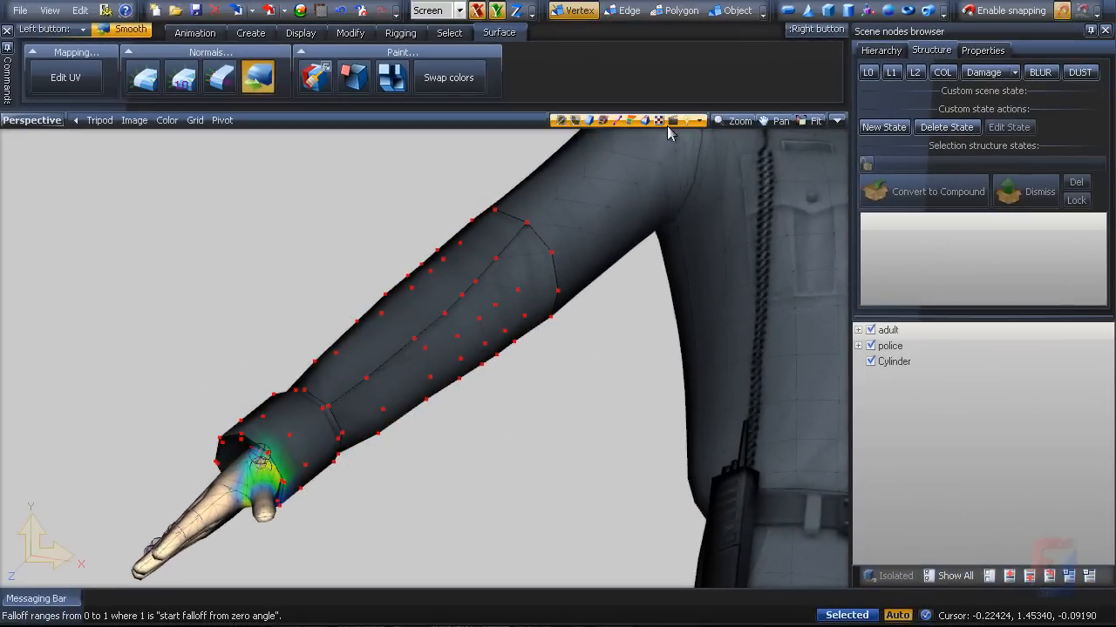
Step: Switch to object level, hide the wireframe and outline, and examine the smoothed sleeve's shading from several sides
key(4)
click(699, 123)
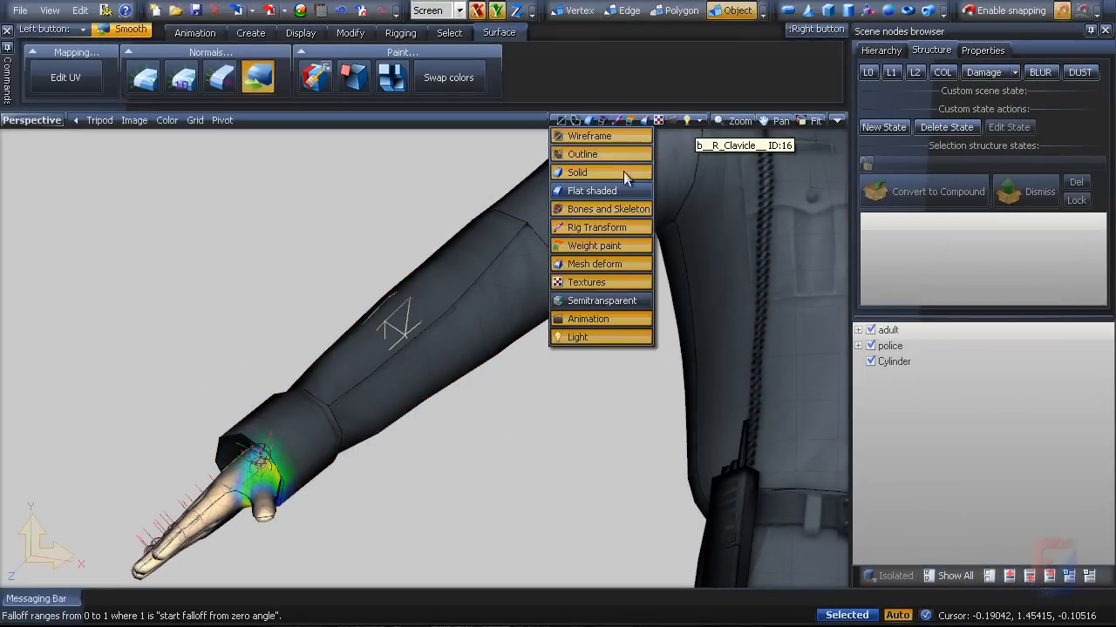
click(586, 171)
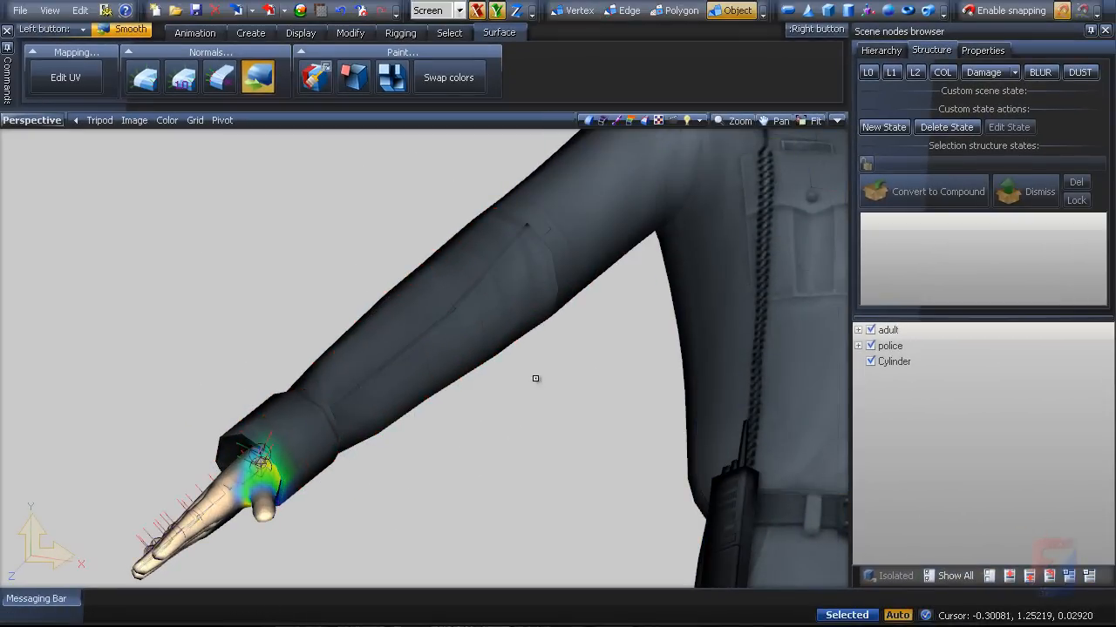
alt+middle_drag(529, 384, 585, 379)
scroll(495, 350, up, 4)
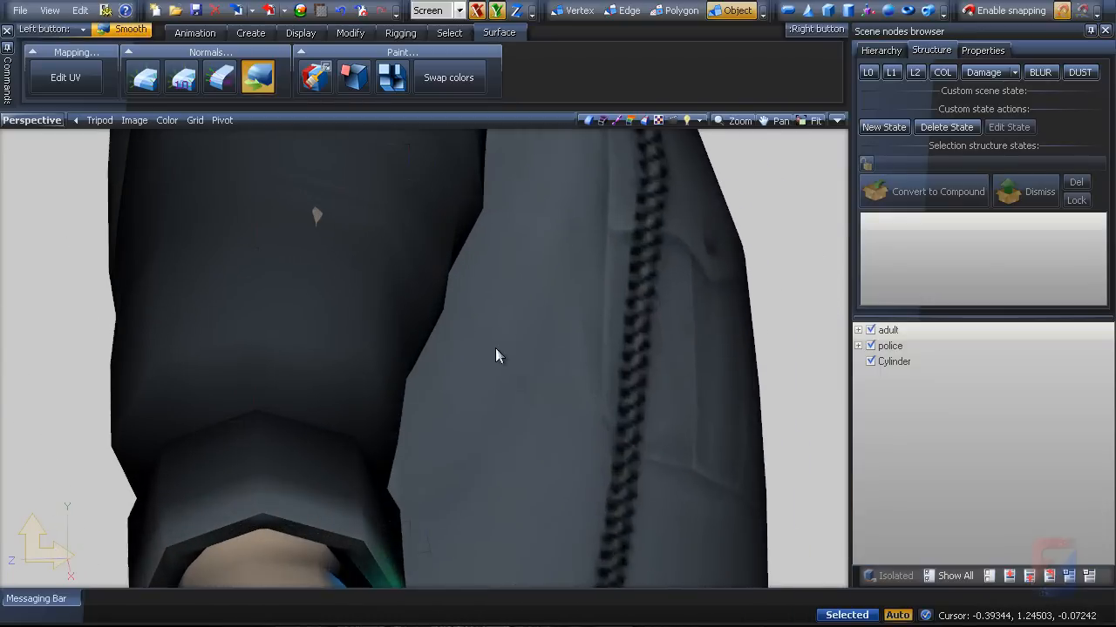
alt+middle_drag(495, 350, 503, 372)
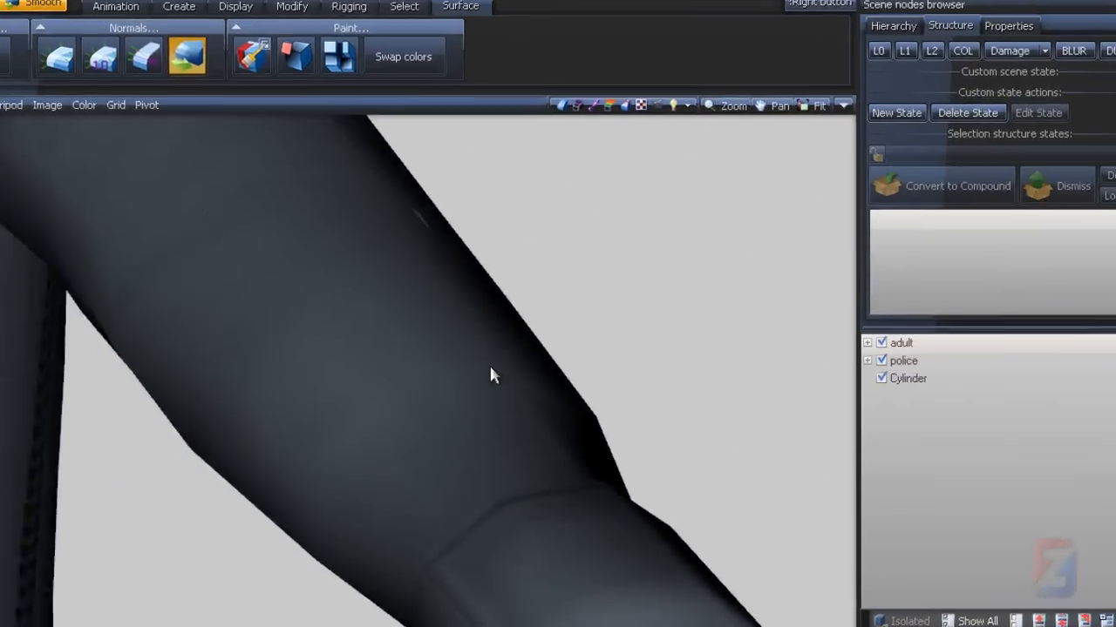
Step: Hide the textures and examine the untextured sleeve's shading up close and against the whole outfit
click(652, 59)
click(529, 307)
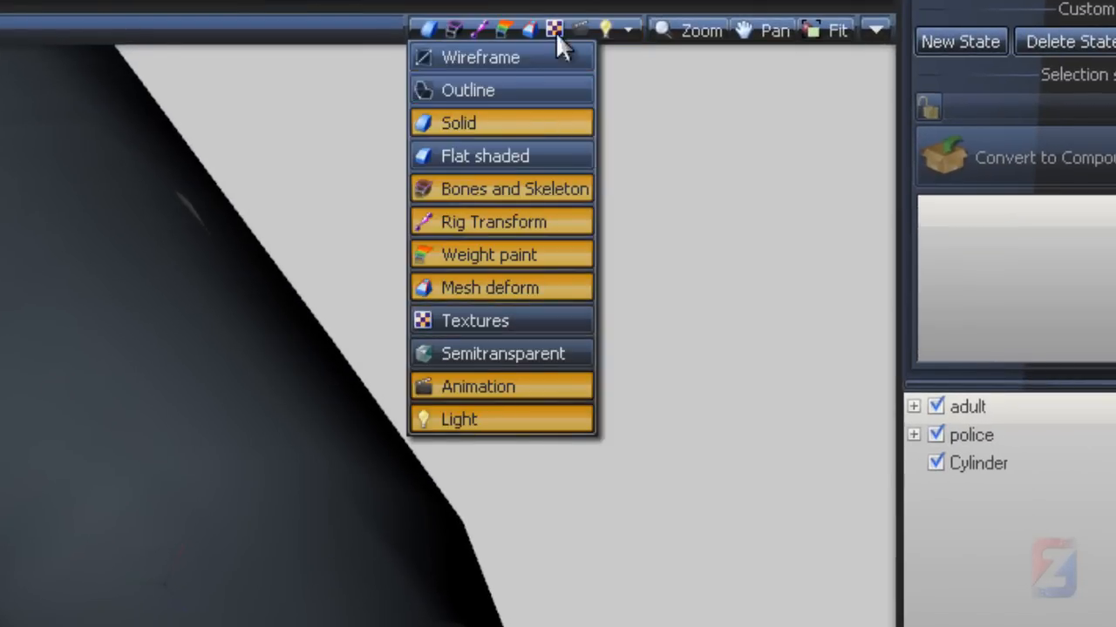
click(555, 33)
alt+middle_drag(487, 283, 453, 378)
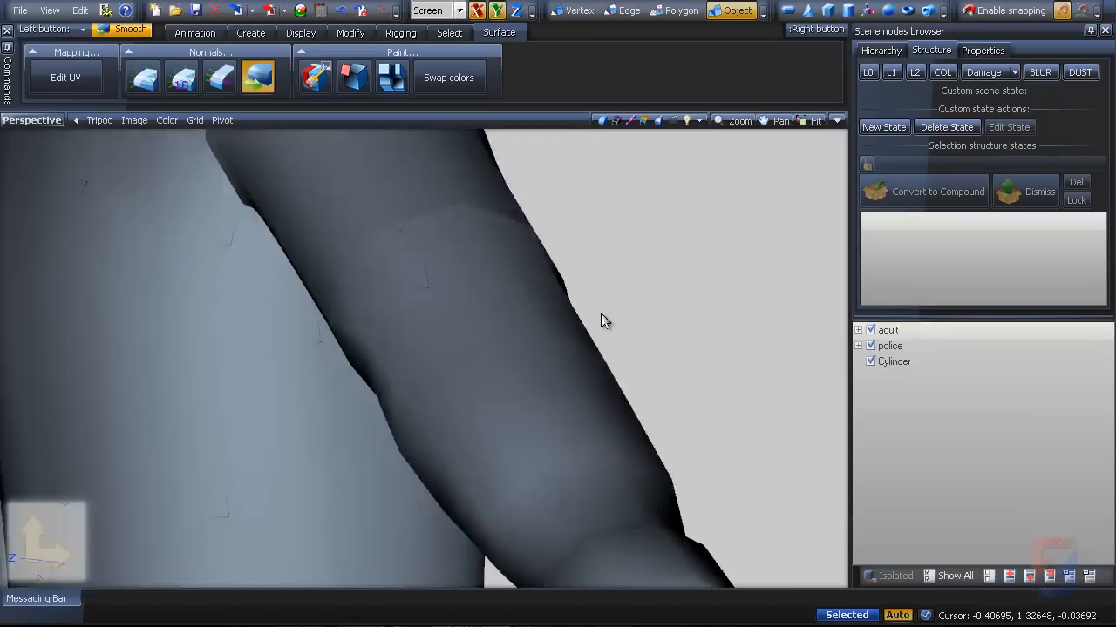
alt+middle_drag(601, 313, 654, 306)
scroll(655, 307, down, 5)
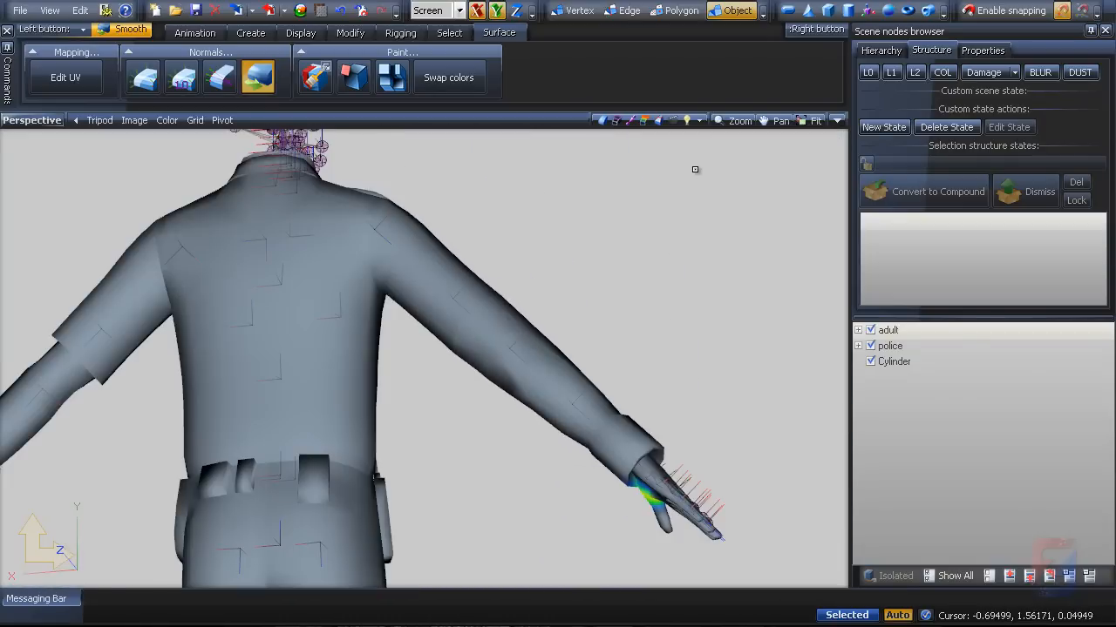
Step: Show the textures and outline again and view the finished sleeve on the outfit from the front
click(698, 121)
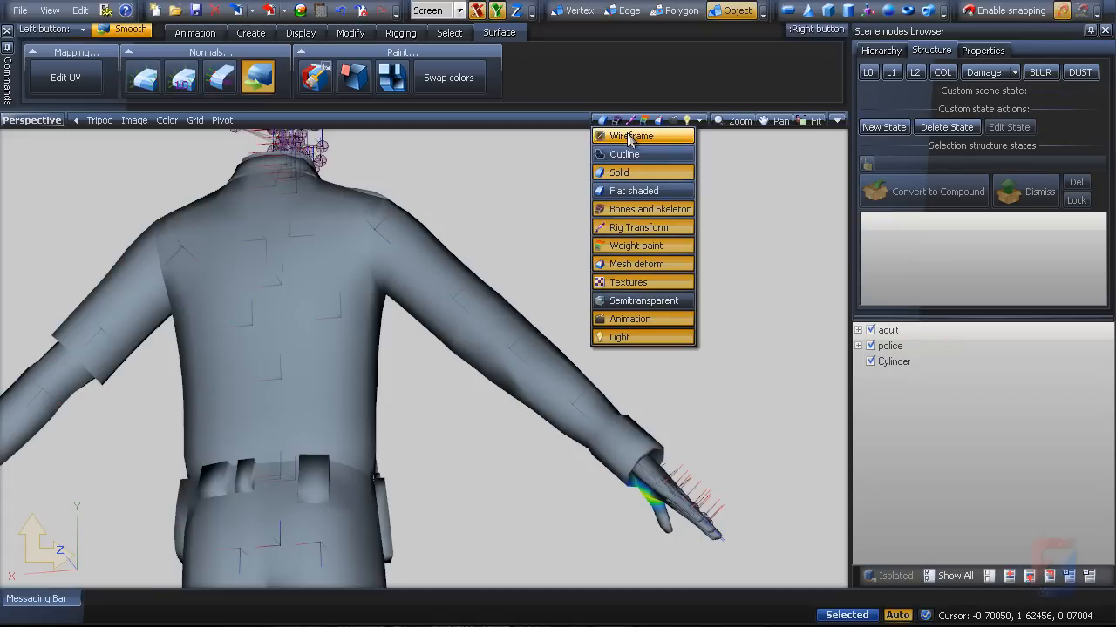
click(667, 122)
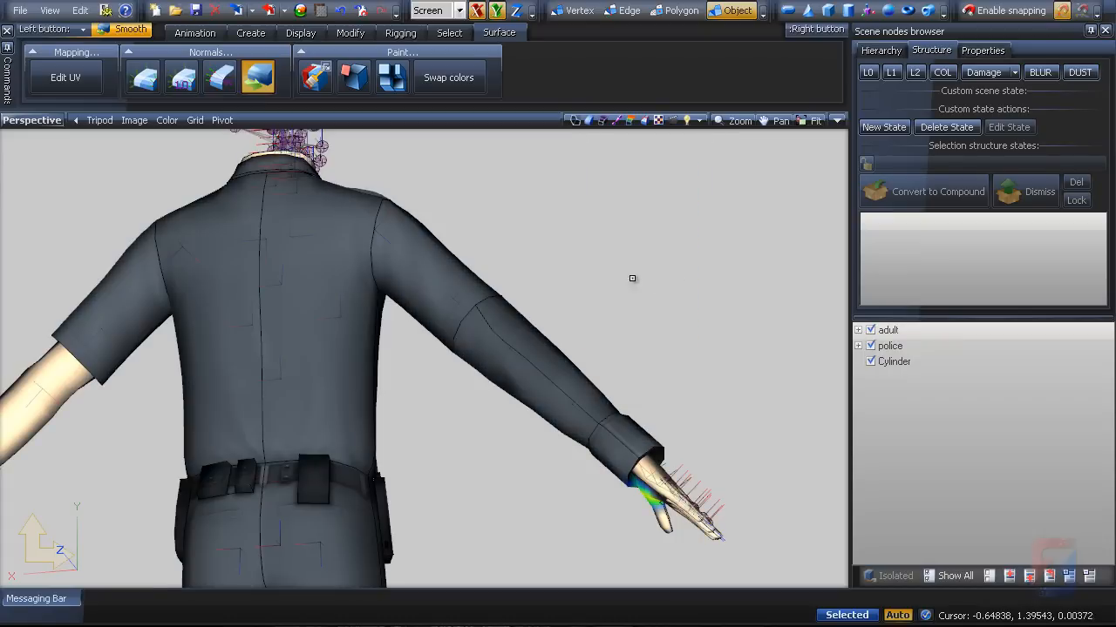
middle_drag(632, 279, 506, 296)
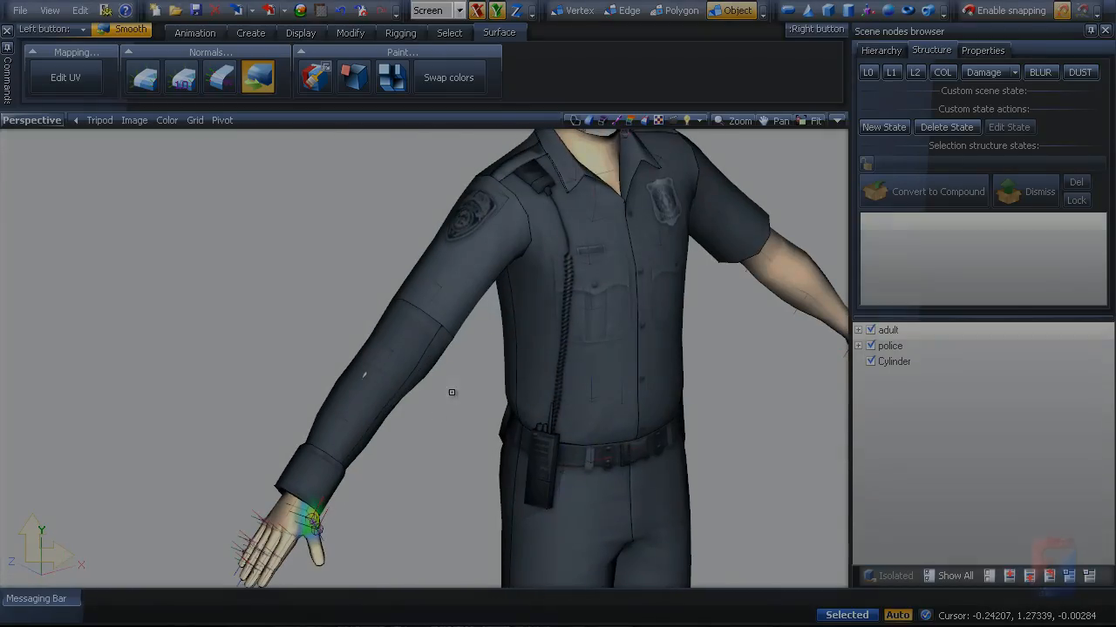